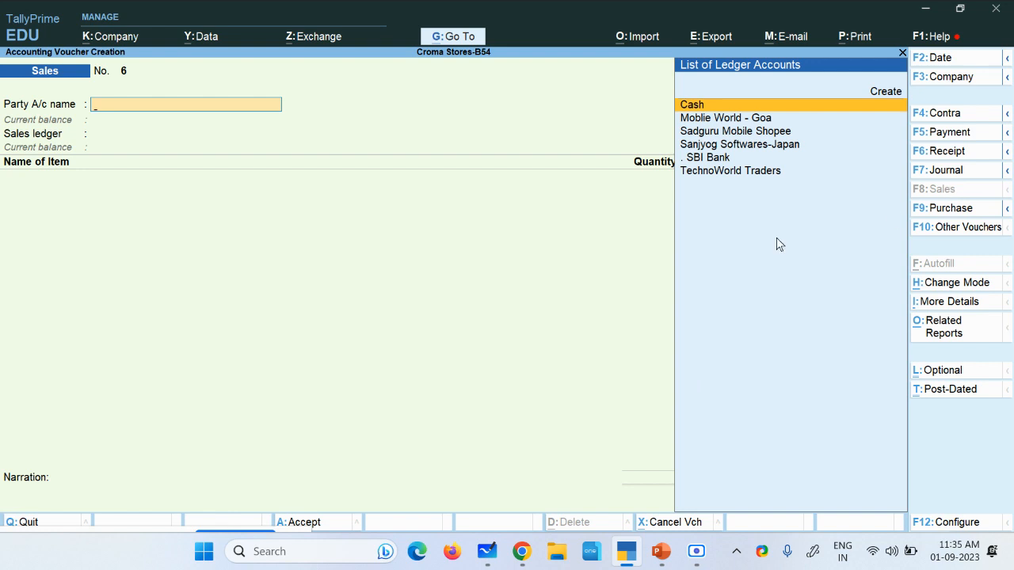
# Start a new party ledger from the sales voucher and copy the name TechnoWorld Traders from transaction 14 in the Chrome PDF
pyautogui.click(955, 283)
pyautogui.click(389, 137)
pyautogui.hotkey('alt', 'c')
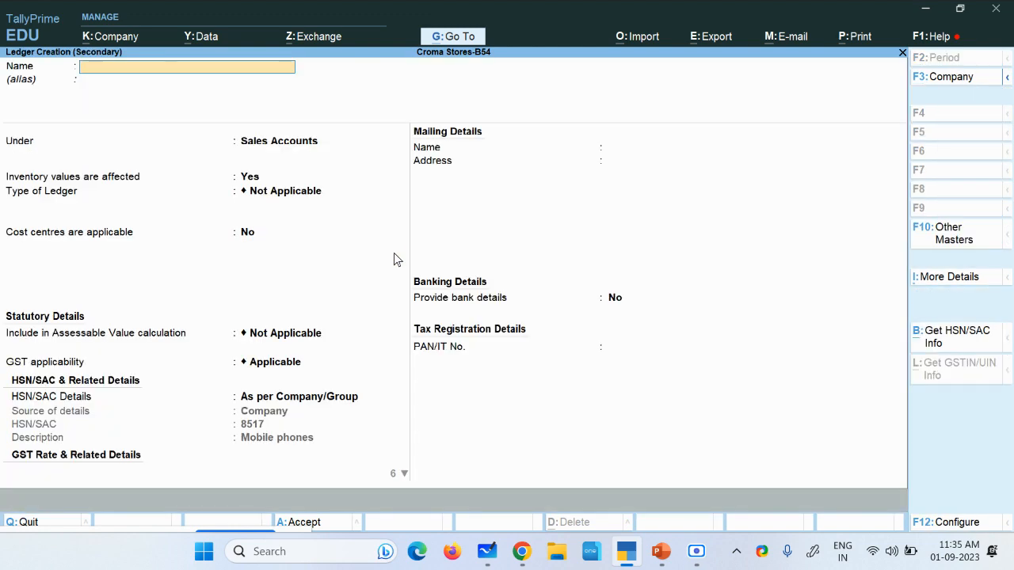
pyautogui.hotkey('alt', 'Tab')
pyautogui.hotkey('alt', 'Tab')
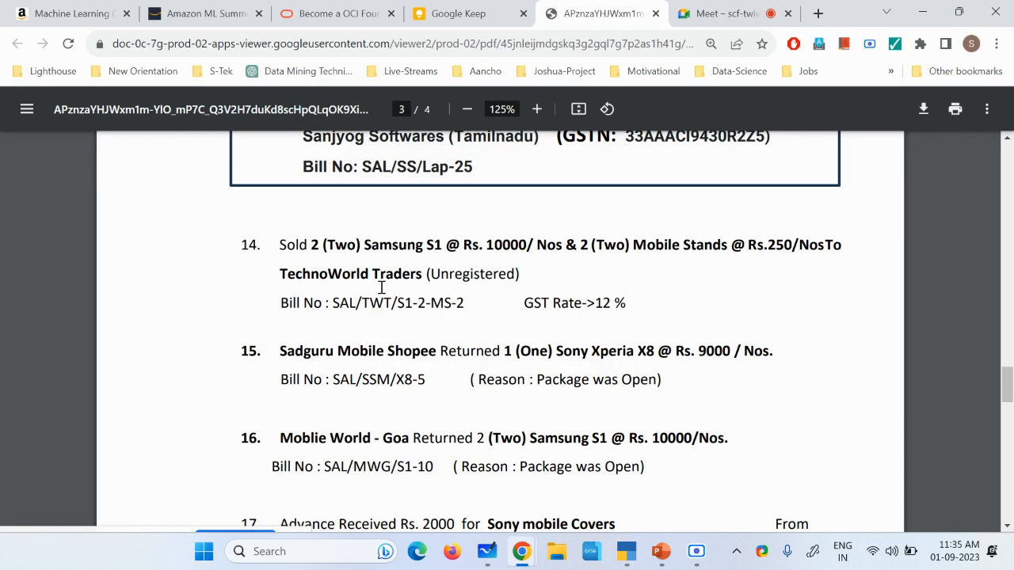
pyautogui.moveTo(279, 274); pyautogui.dragTo(426, 272)
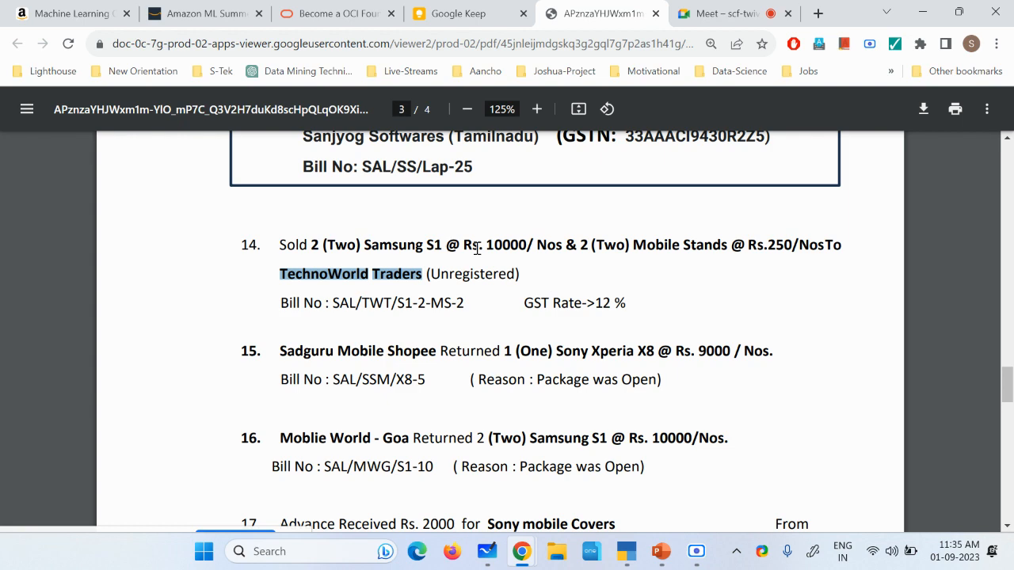
# Return to TallyPrime and name the new ledger TechnoWorld Traders-MP using the copied text
pyautogui.hotkey('alt', 'Tab')
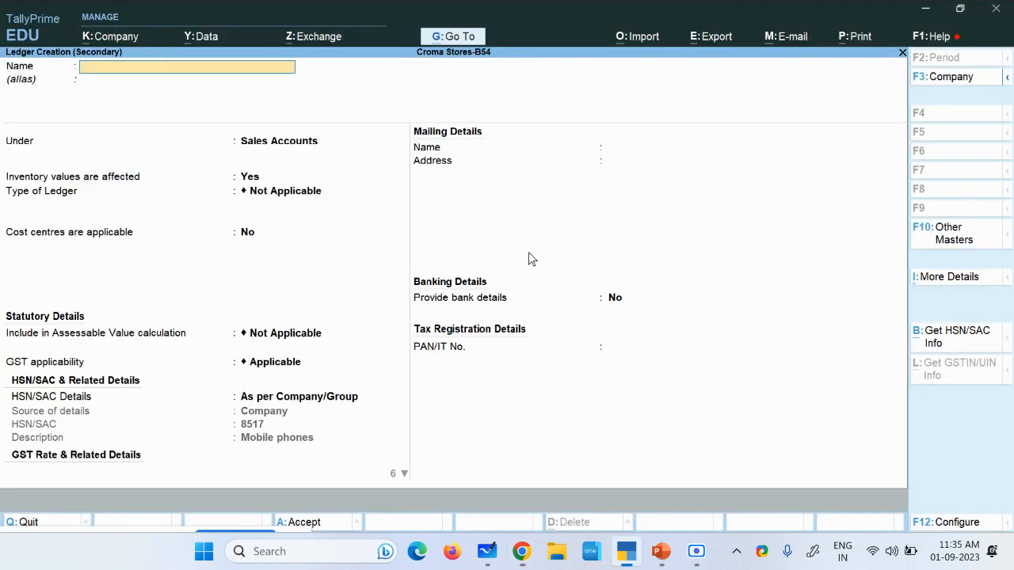
pyautogui.hotkey('ctrl', 'alt', 'v')
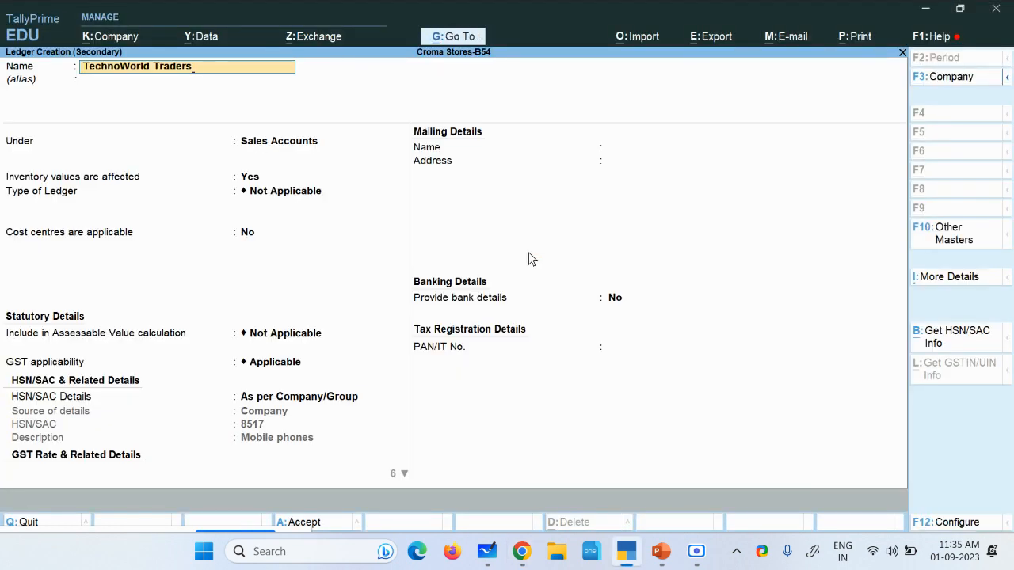
pyautogui.write('-MP')
pyautogui.press('Return')
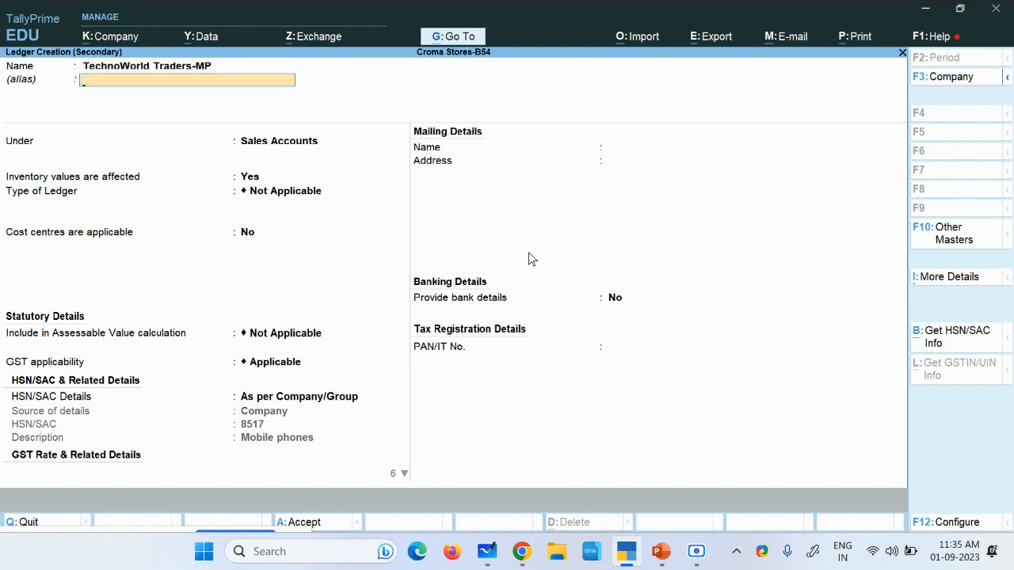
# Place the ledger under Sundry Debtors, keeping bill-by-bill balances and setting a default credit period of 30 days
pyautogui.press('Return')
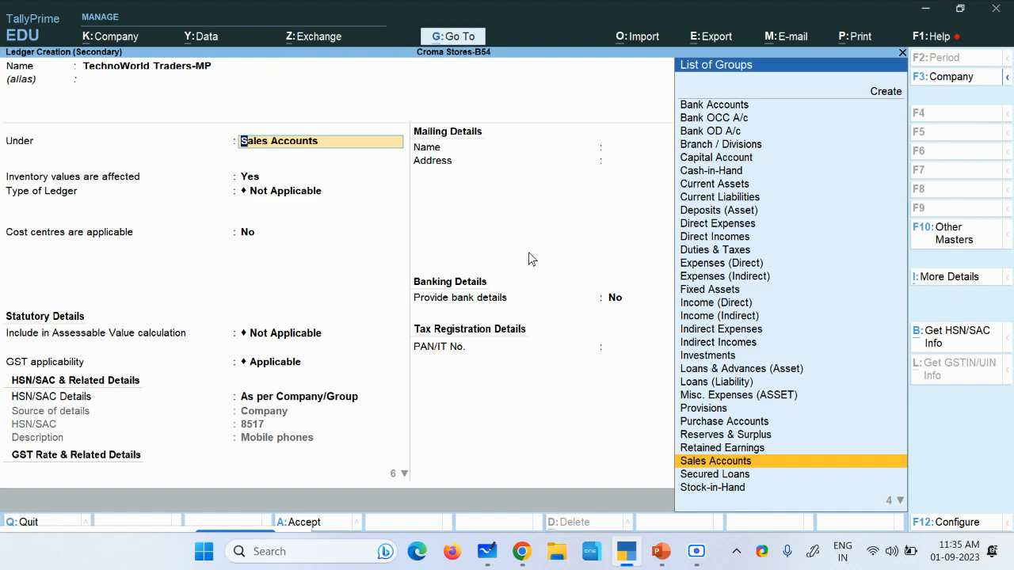
pyautogui.write('Sun')
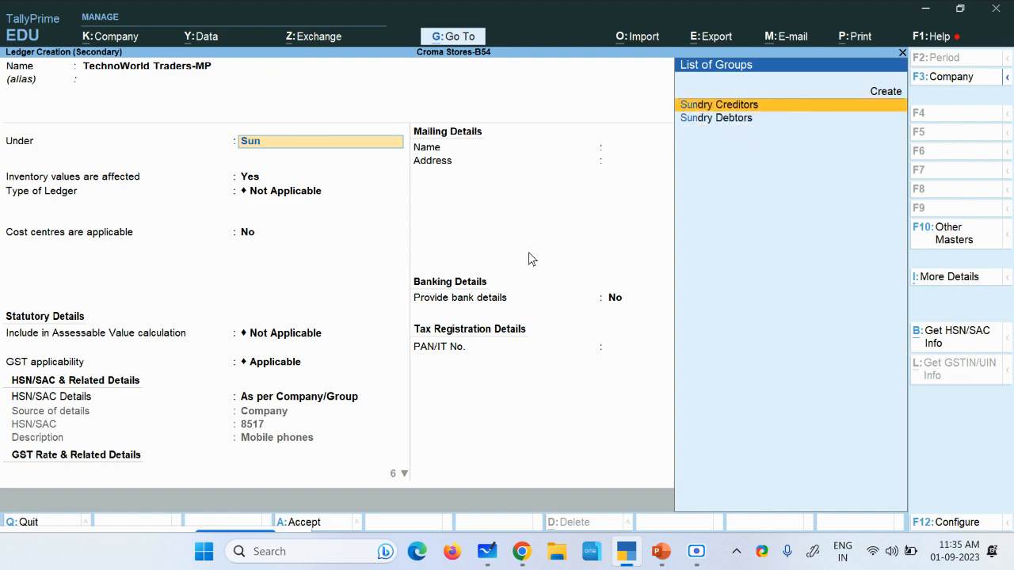
pyautogui.press('Down')
pyautogui.press('Return')
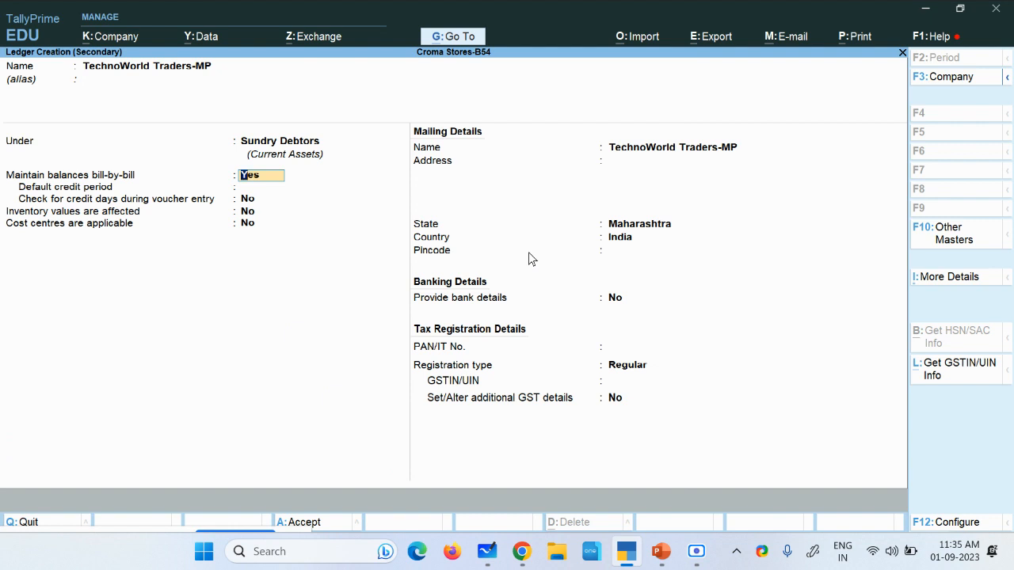
pyautogui.press('Return')
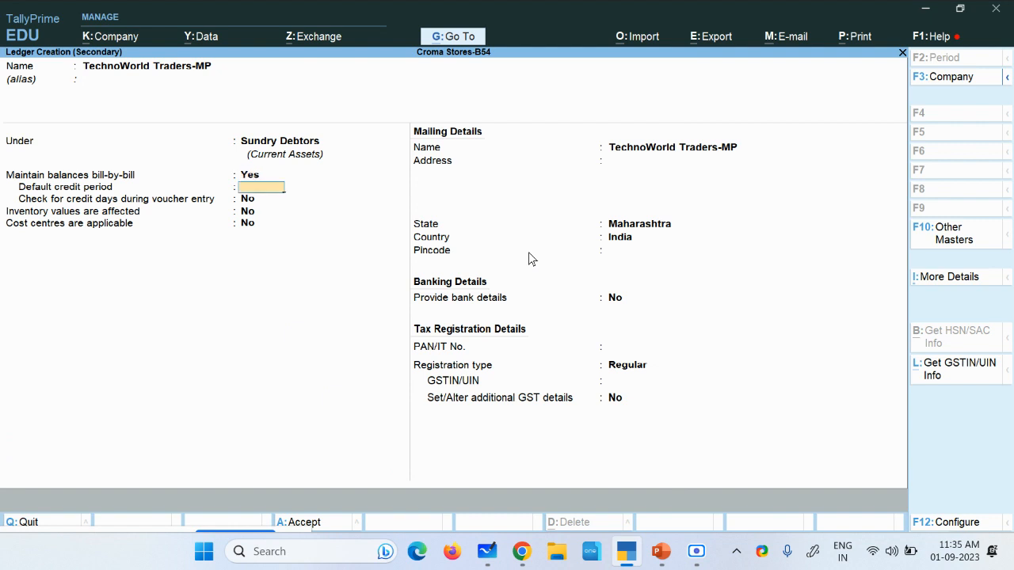
pyautogui.press('Return')
pyautogui.press('Return')
pyautogui.press('Return')
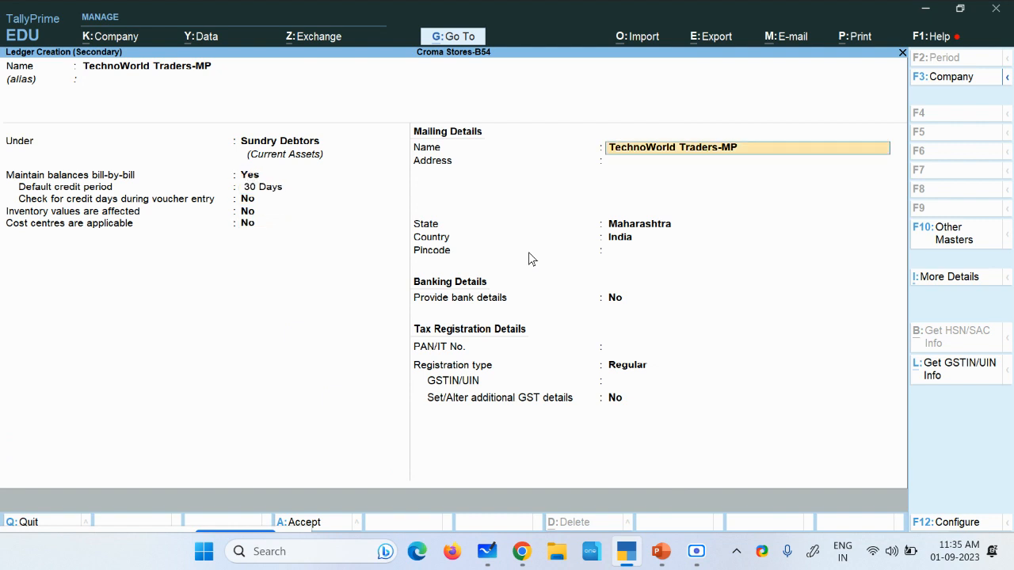
# Set the state in the ledger's mailing details to Madhya Pradesh, leaving the address blank
pyautogui.press('Return')
pyautogui.press('Return')
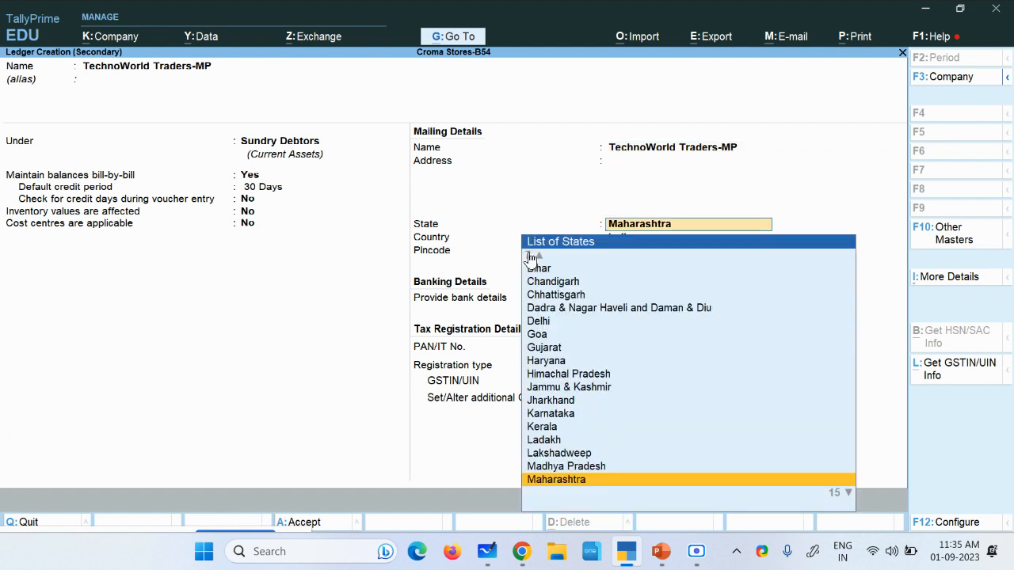
pyautogui.write('Ma')
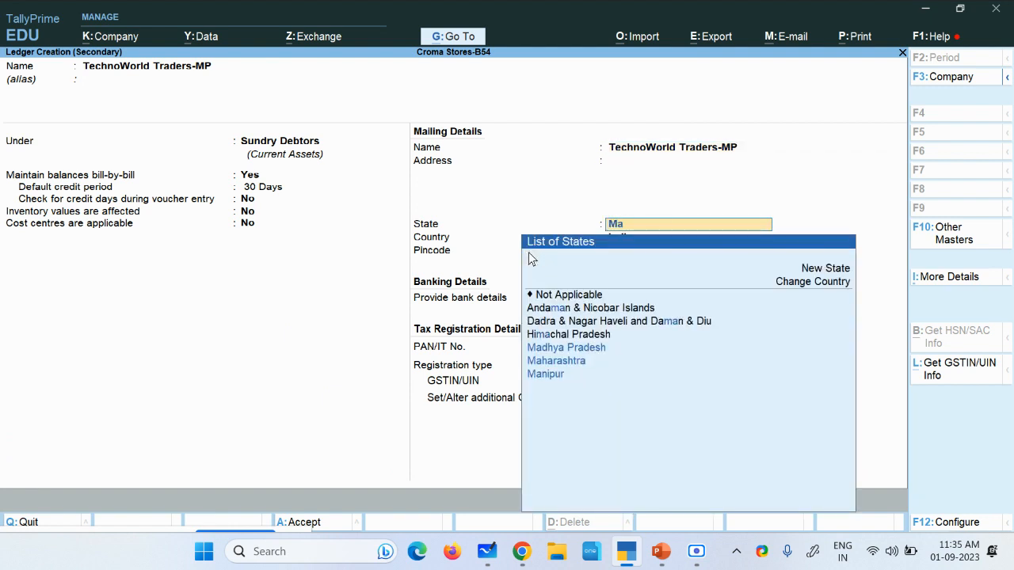
pyautogui.press('Up')
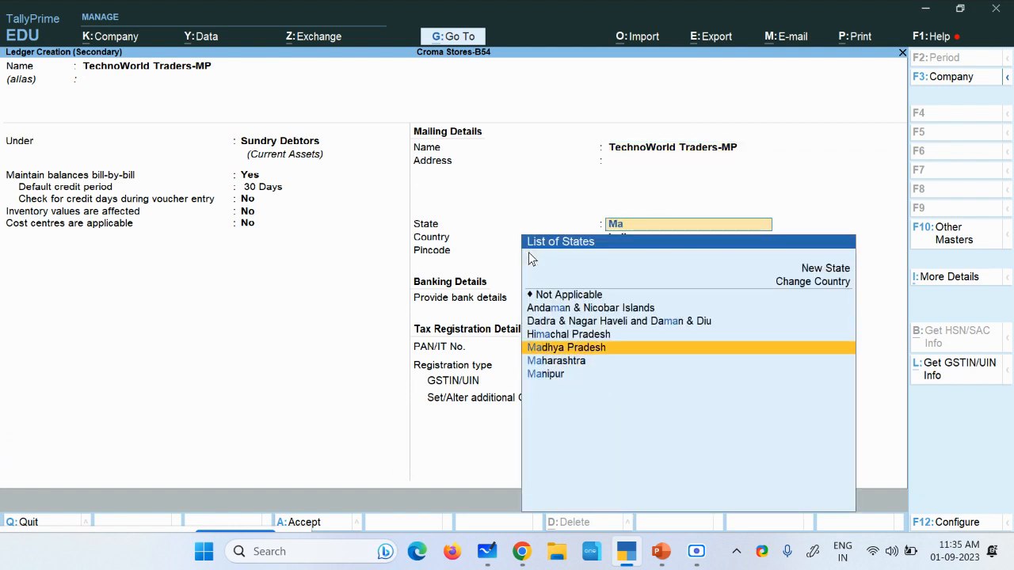
pyautogui.press('Return')
# Set the ledger's GST registration type to Unregistered/Consumer without a GSTIN and save the ledger
pyautogui.press('Return')
pyautogui.press('Return')
pyautogui.press('Return')
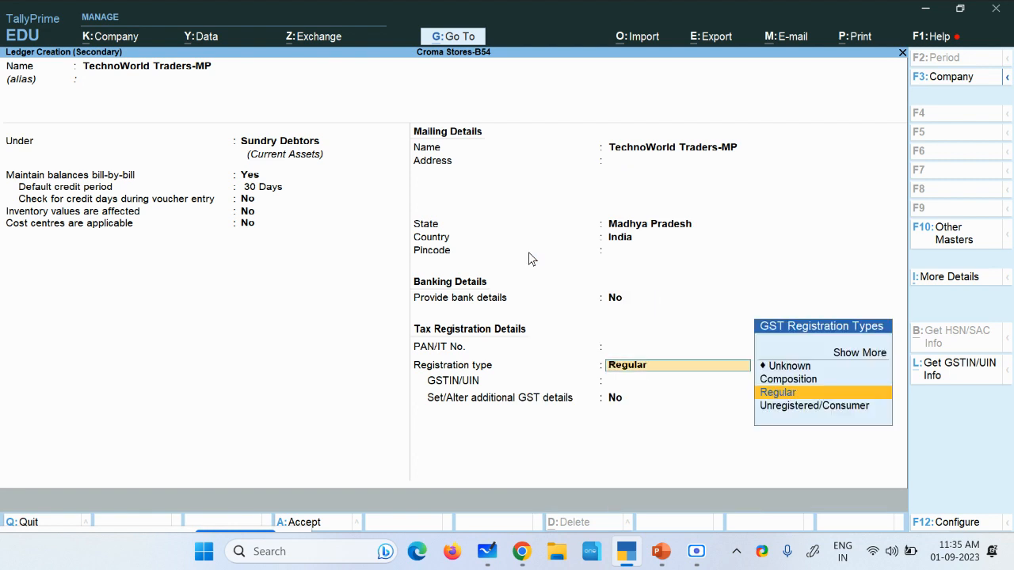
pyautogui.press('Down')
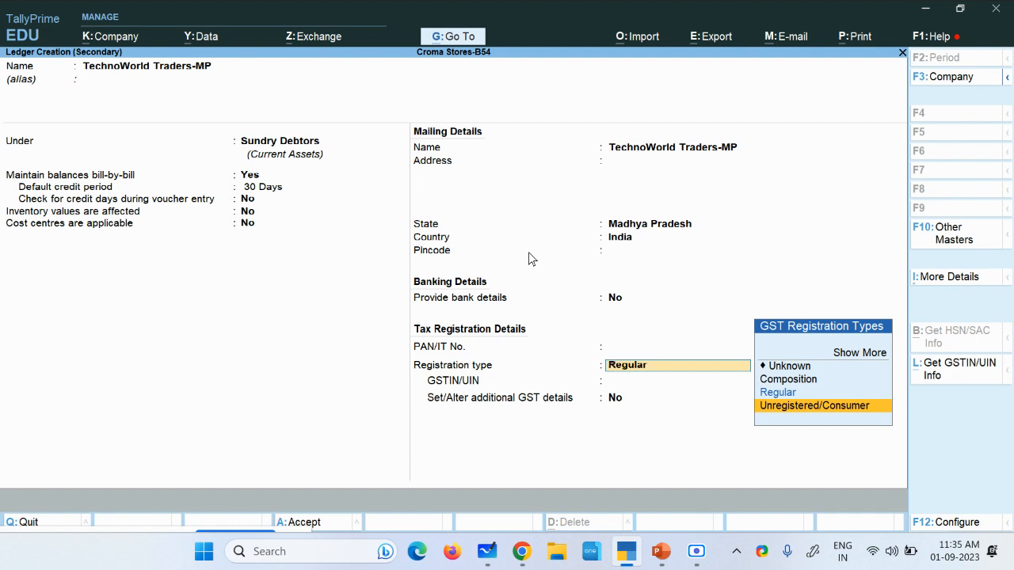
pyautogui.press('Return')
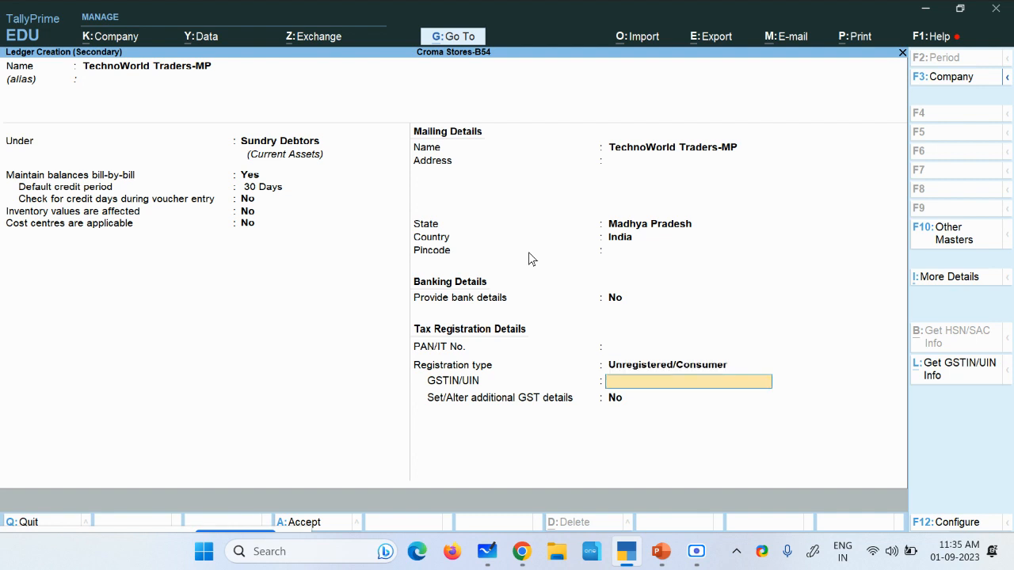
pyautogui.press('Return')
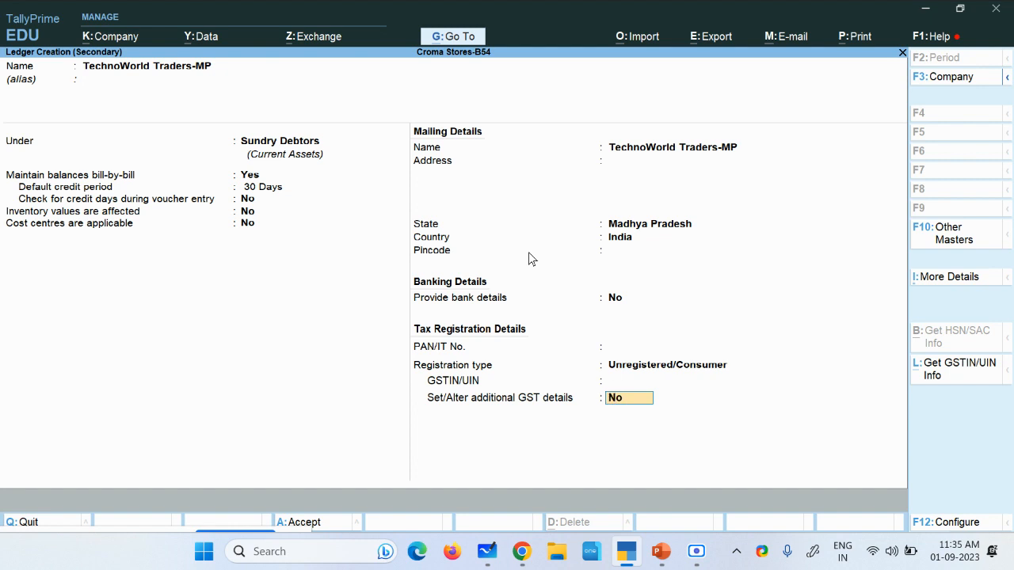
pyautogui.press('Return')
pyautogui.press('Return')
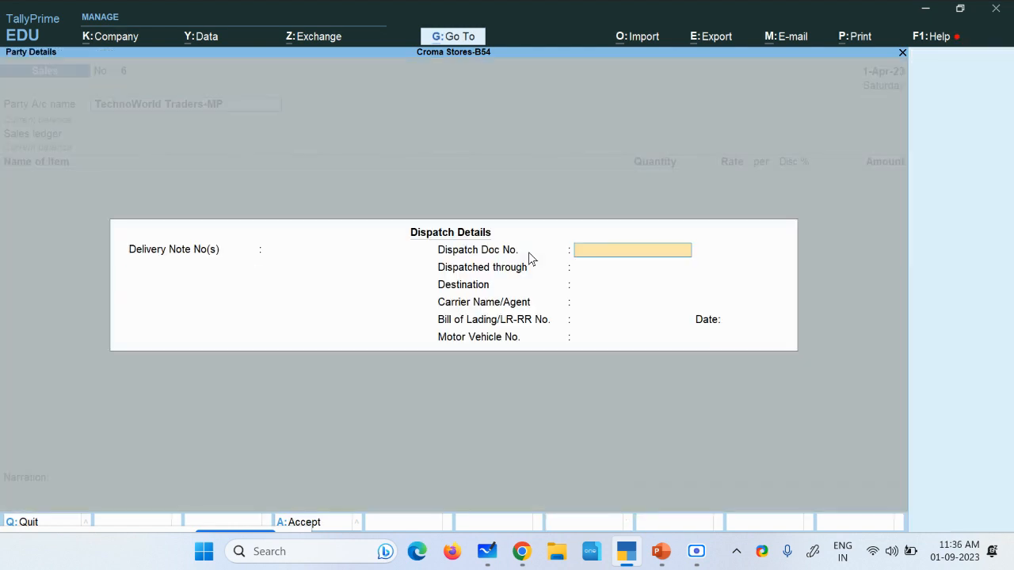
# Leave all dispatch details of the sales voucher blank
pyautogui.press('Return')
pyautogui.press('Return')
pyautogui.press('Return')
pyautogui.press('Return')
pyautogui.press('Return')
pyautogui.press('Return')
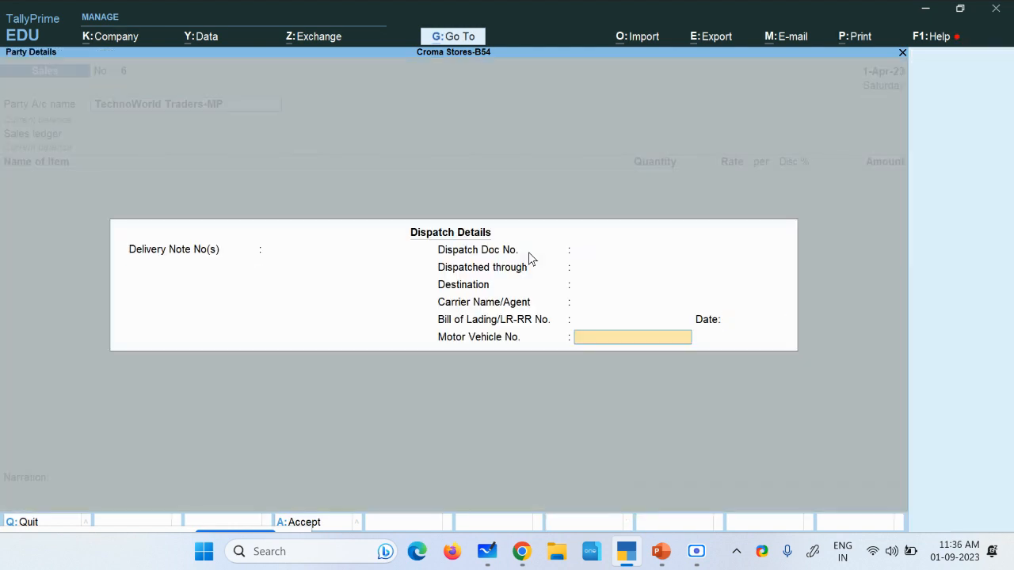
pyautogui.press('Return')
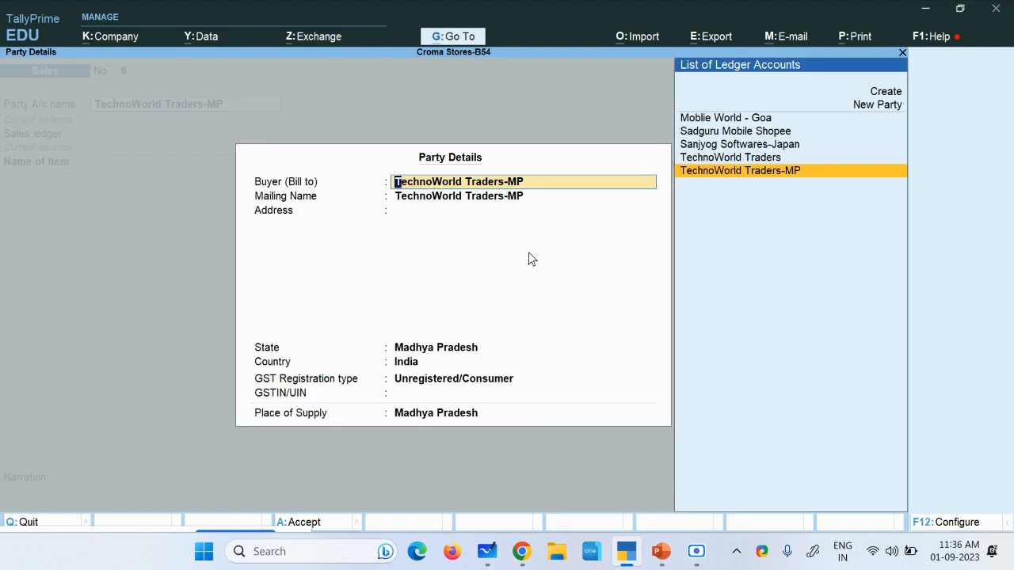
# Accept the party details for TechnoWorld Traders-MP with Madhya Pradesh as state and place of supply
pyautogui.press('Return')
pyautogui.press('Return')
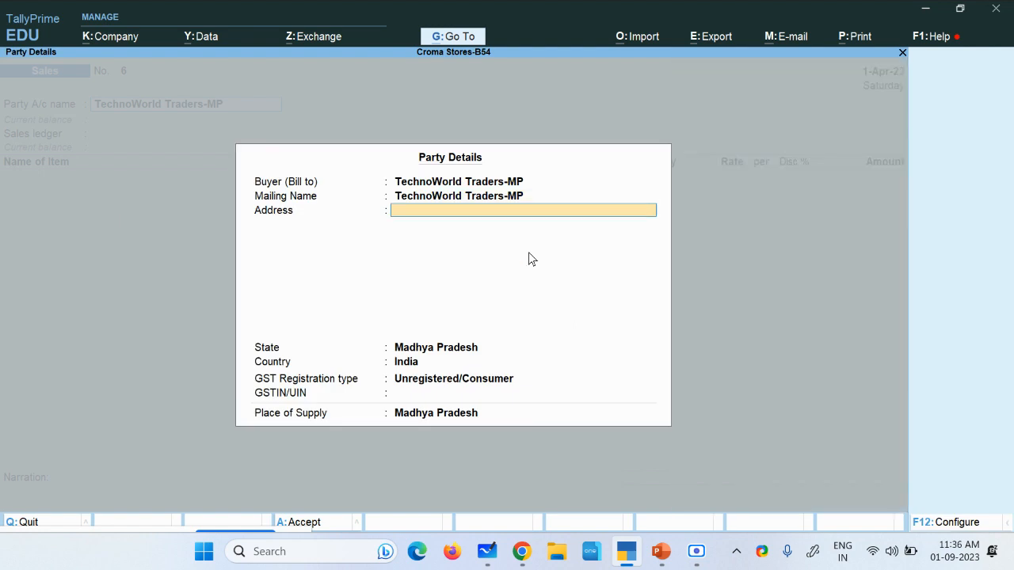
pyautogui.press('Return')
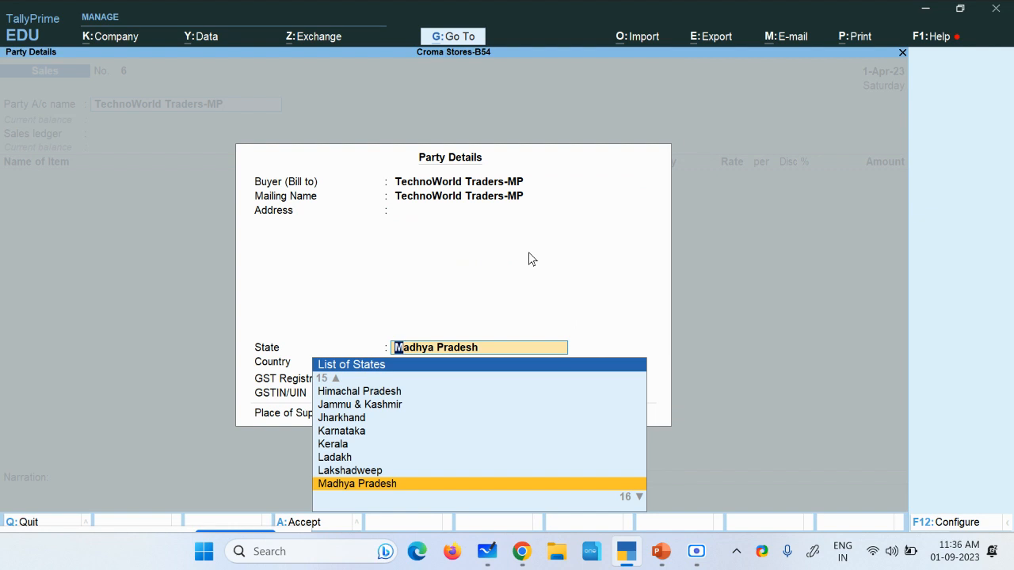
pyautogui.press('Return')
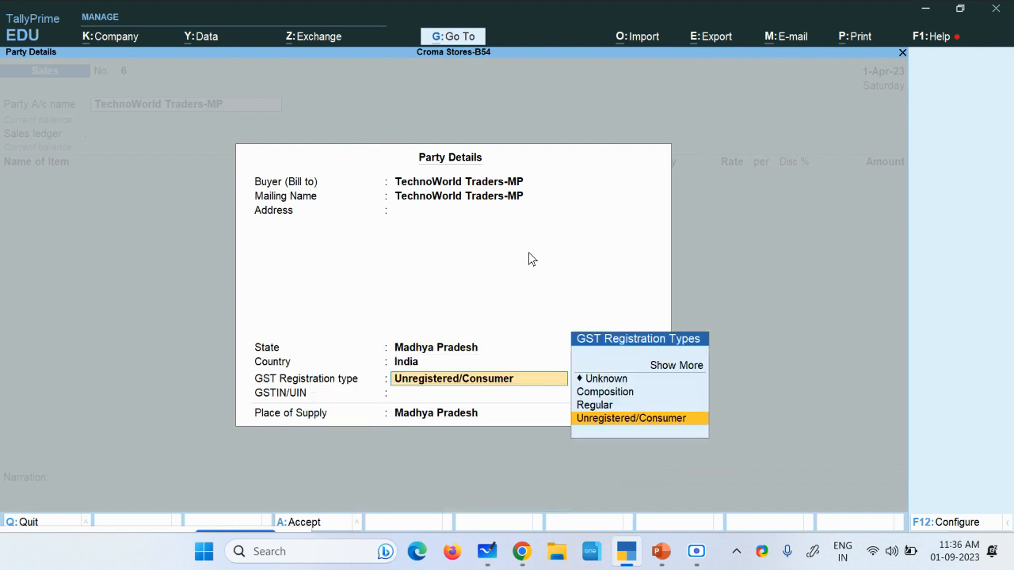
pyautogui.press('Return')
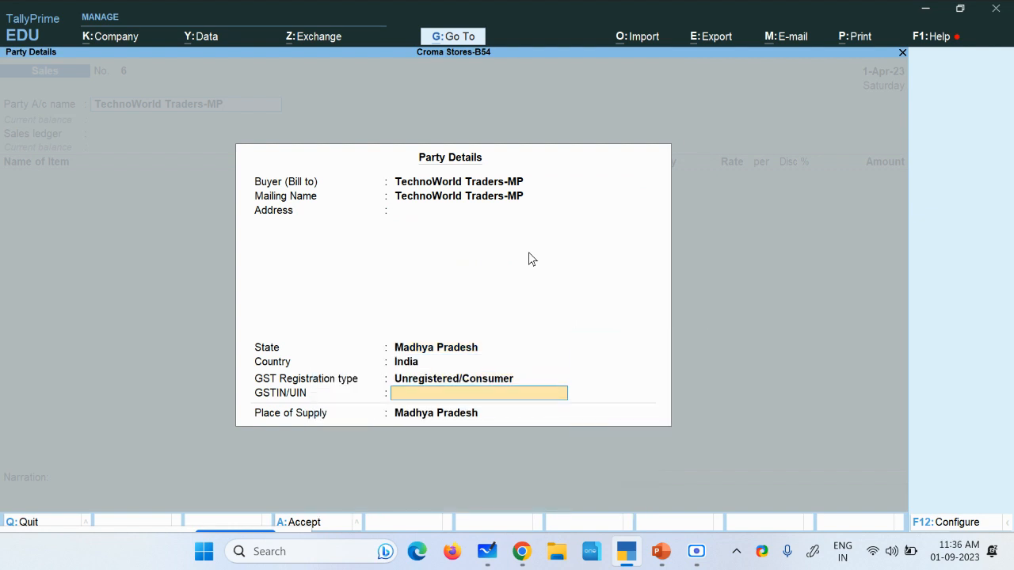
pyautogui.press('Return')
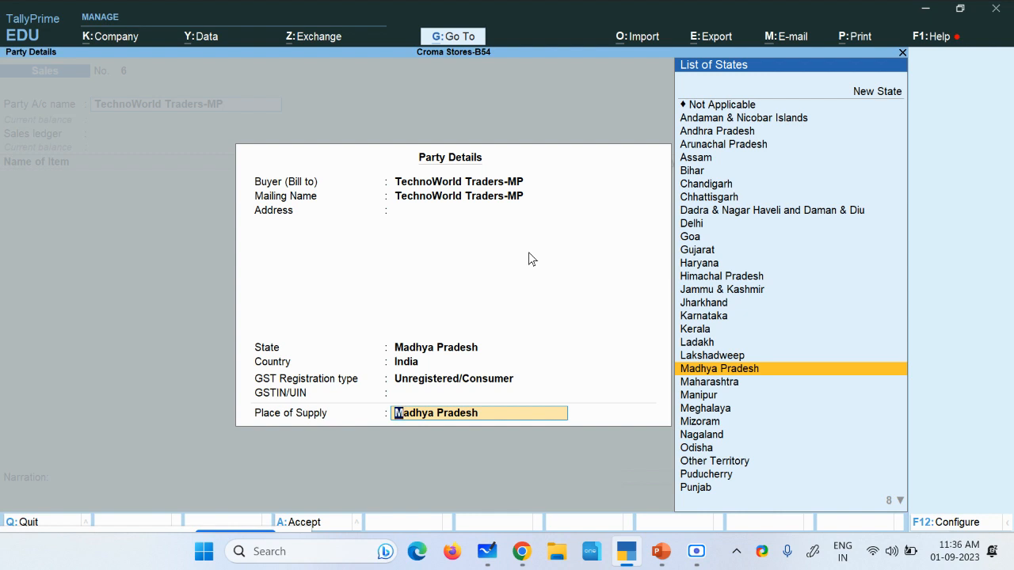
pyautogui.press('Return')
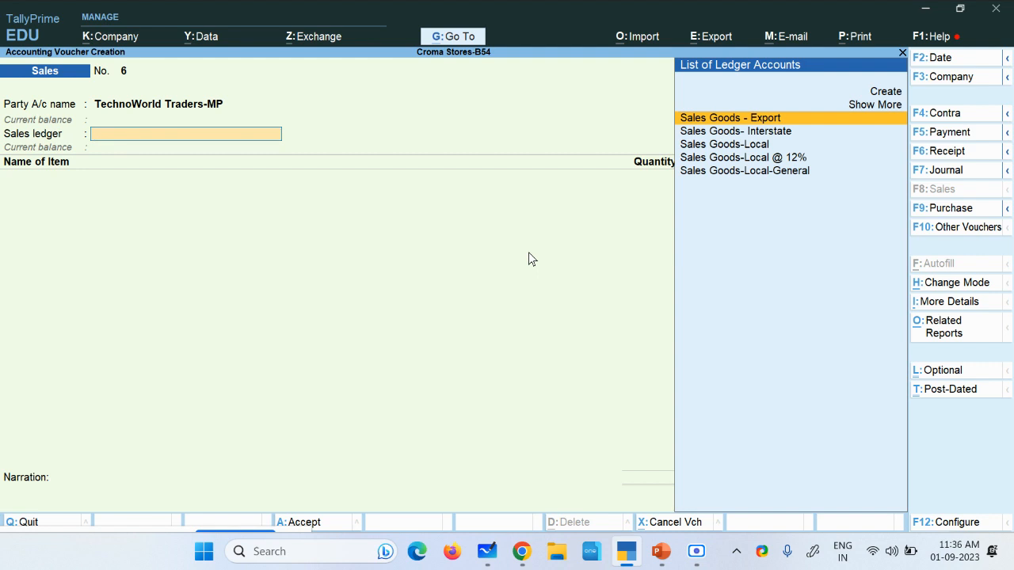
# Choose Sales Goods- Interstate as the voucher's sales ledger
pyautogui.press('Down')
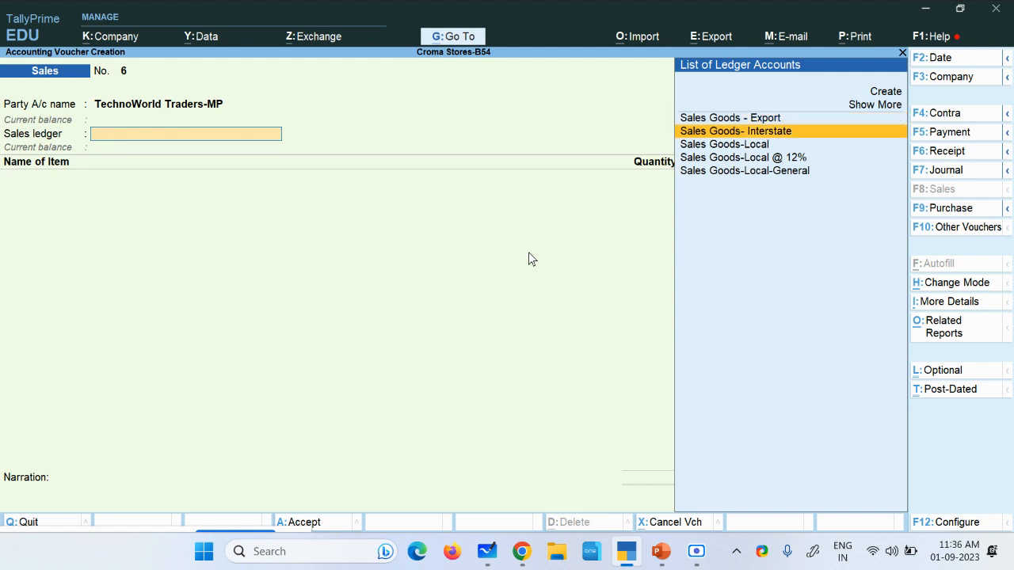
pyautogui.press('Up')
pyautogui.press('Down')
pyautogui.press('Return')
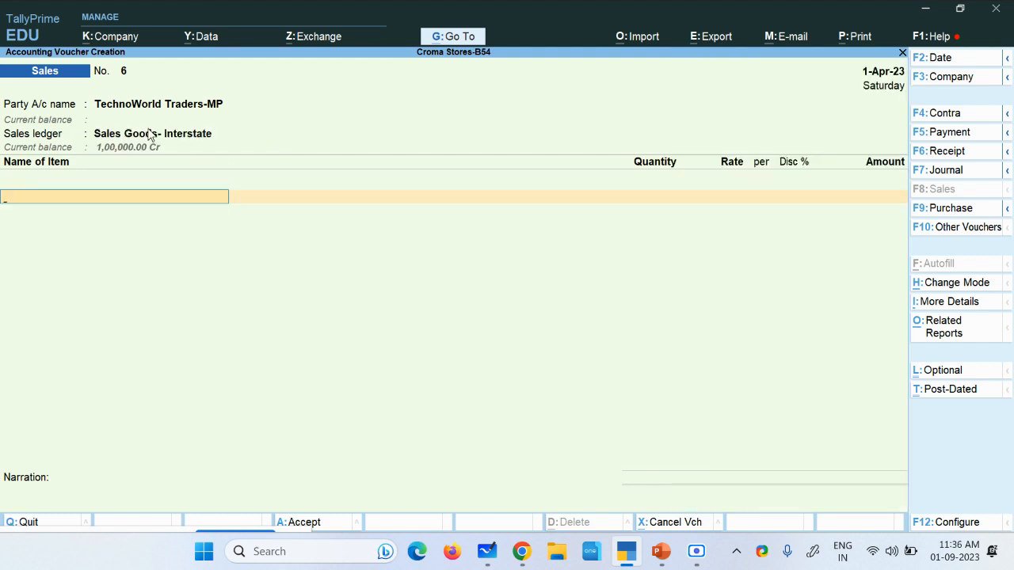
# Add the stock item Samsung S1 to the voucher with a quantity of 30 nos at the rate of 10,000.00
pyautogui.press('Down')
pyautogui.press('Down')
pyautogui.press('Down')
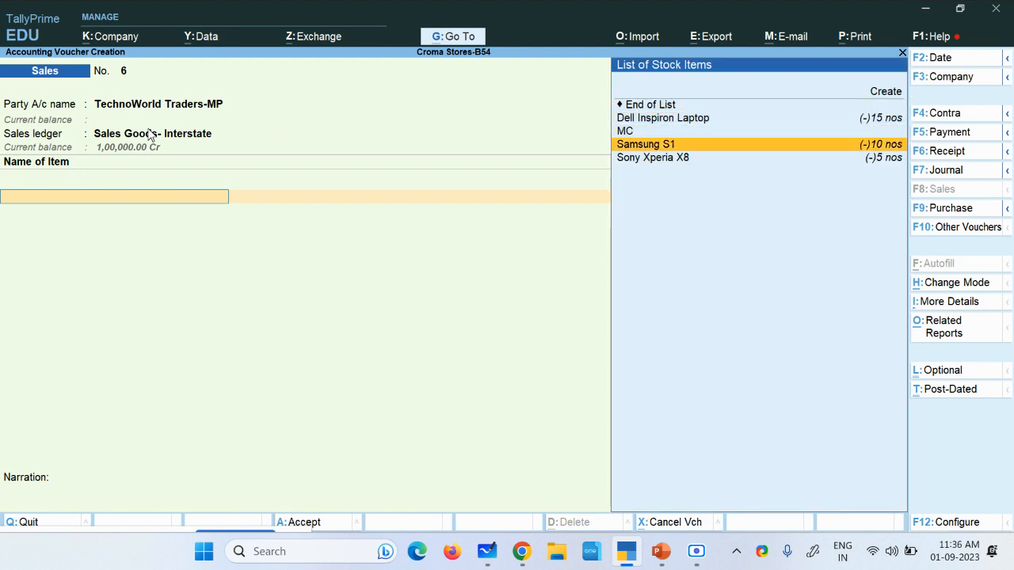
pyautogui.press('Return')
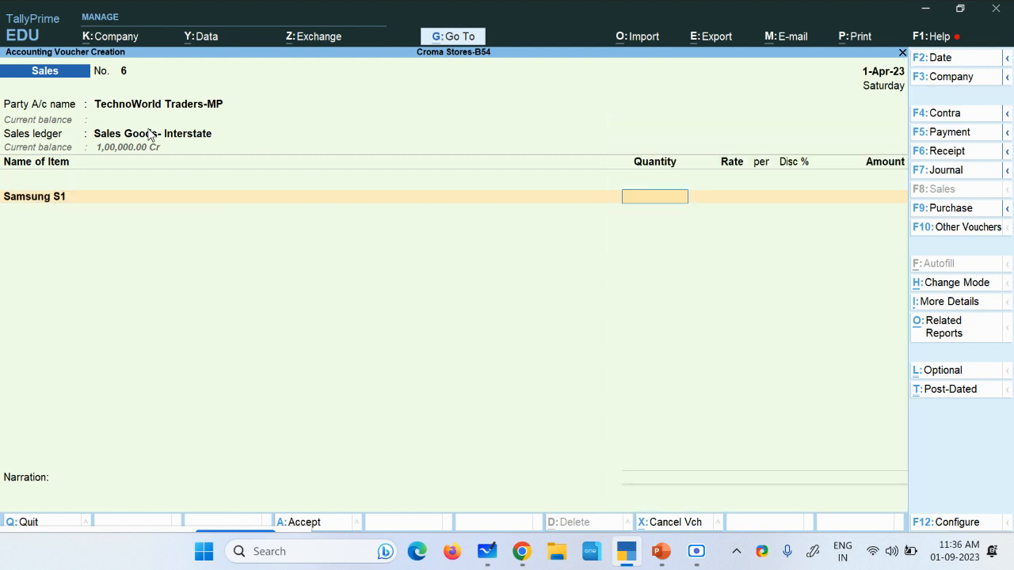
pyautogui.write('30')
pyautogui.press('Return')
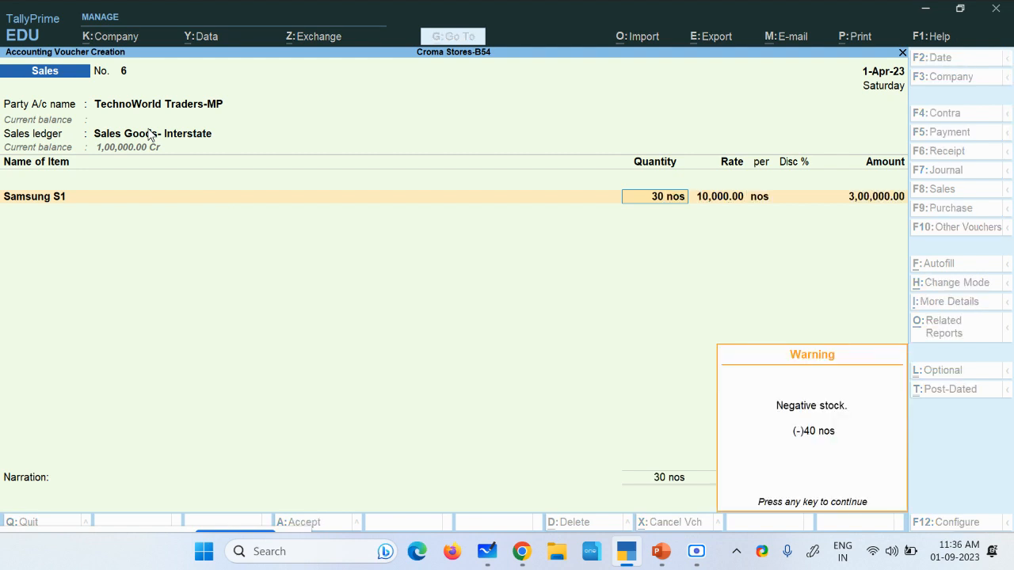
pyautogui.press('Return')
pyautogui.press('Return')
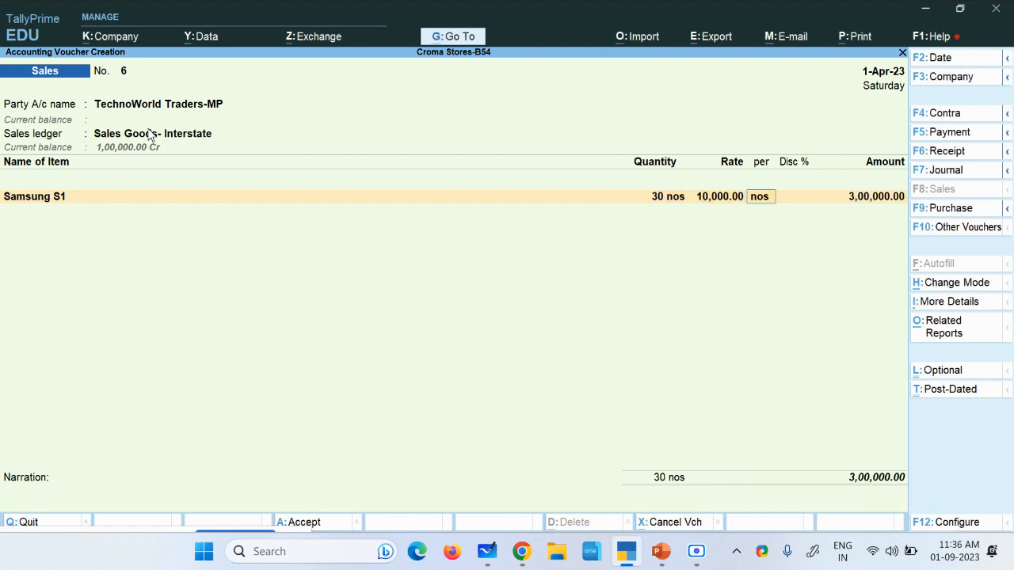
pyautogui.press('Return')
pyautogui.press('Return')
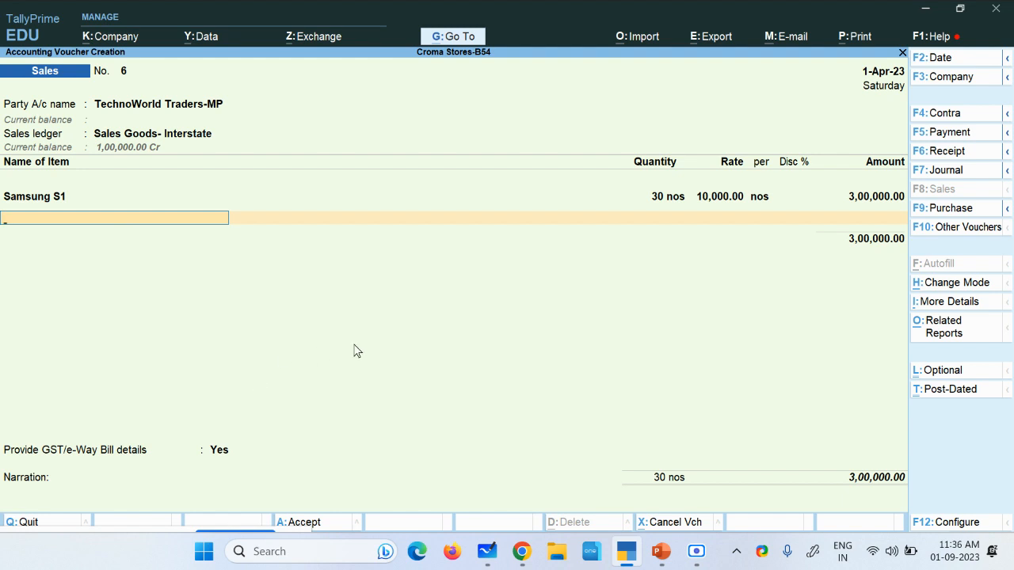
# Review the voucher's GST - Tax Analysis in detailed form, checking the item value and IGST lines for Samsung S1
pyautogui.click(960, 338)
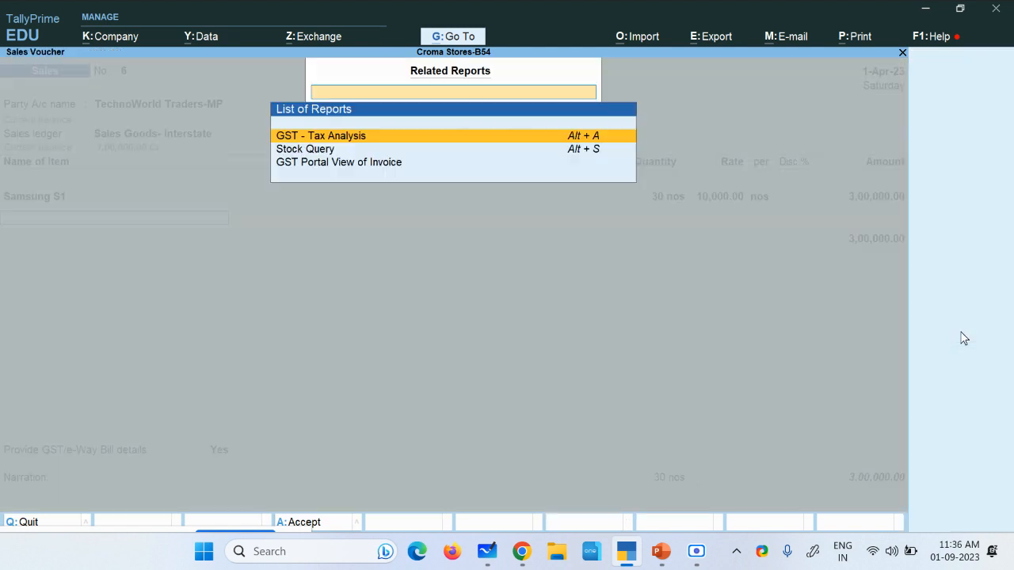
pyautogui.click(355, 141)
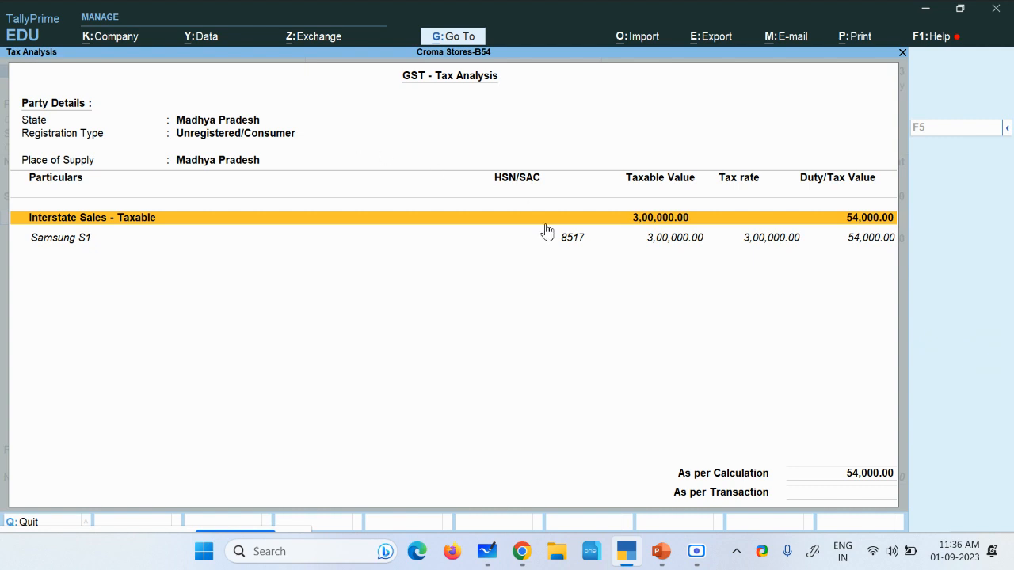
pyautogui.click(1007, 132)
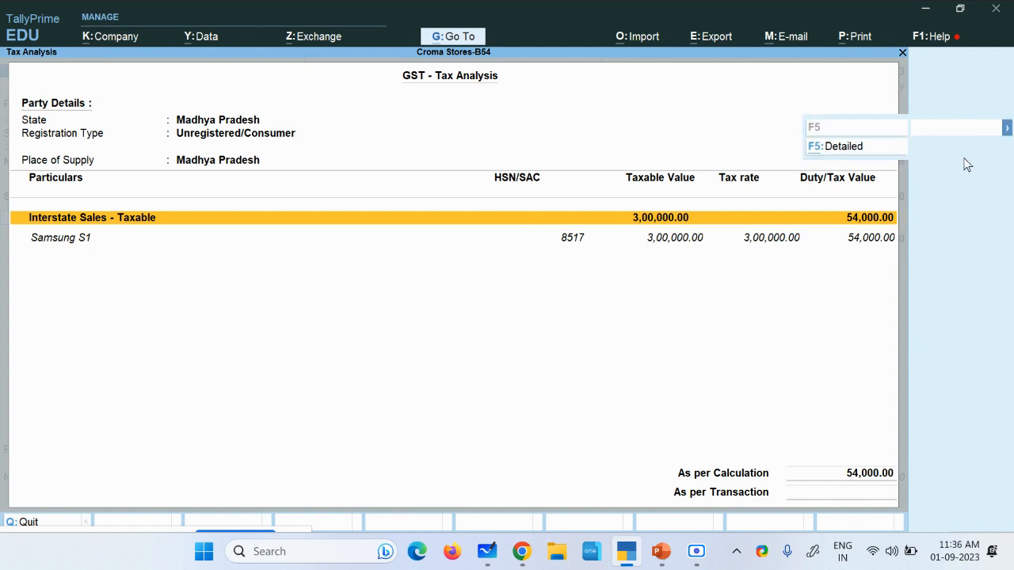
pyautogui.click(840, 147)
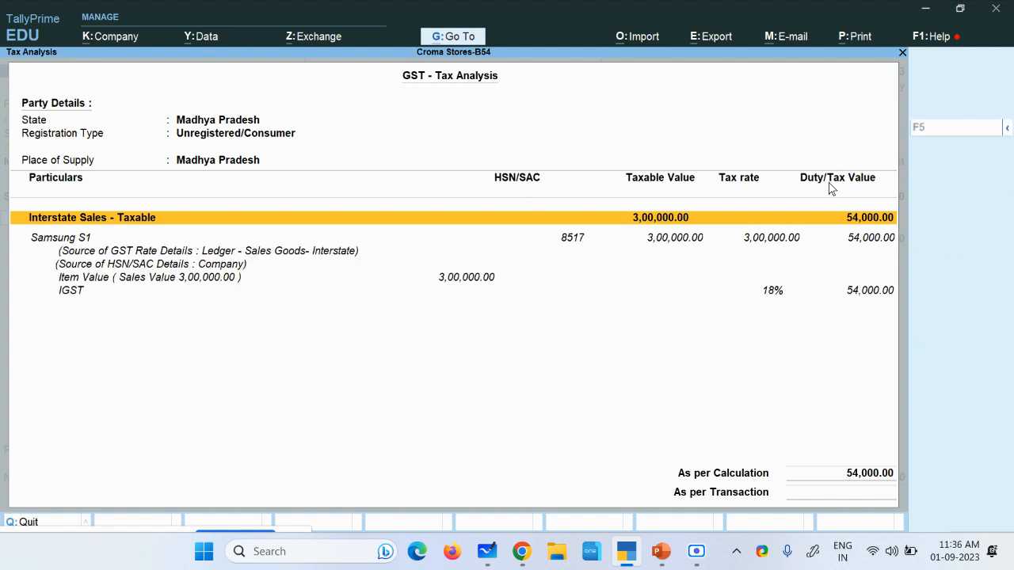
pyautogui.click(86, 292)
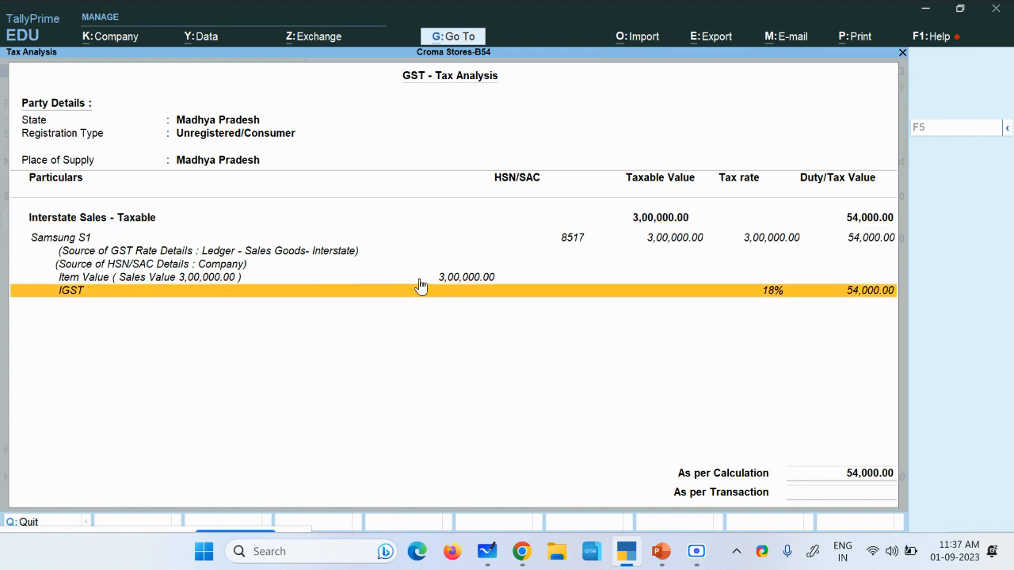
pyautogui.click(476, 278)
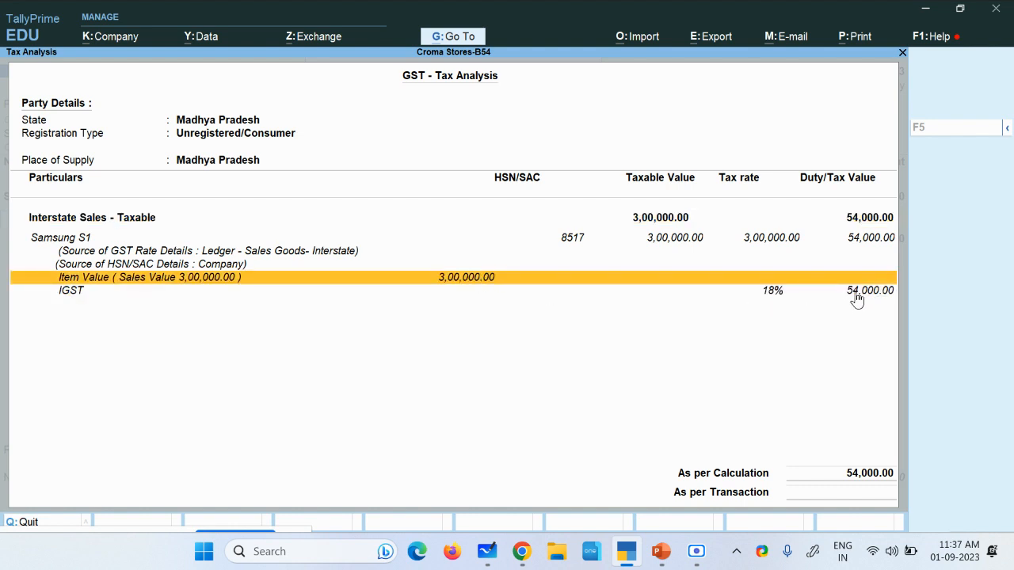
pyautogui.press('Escape')
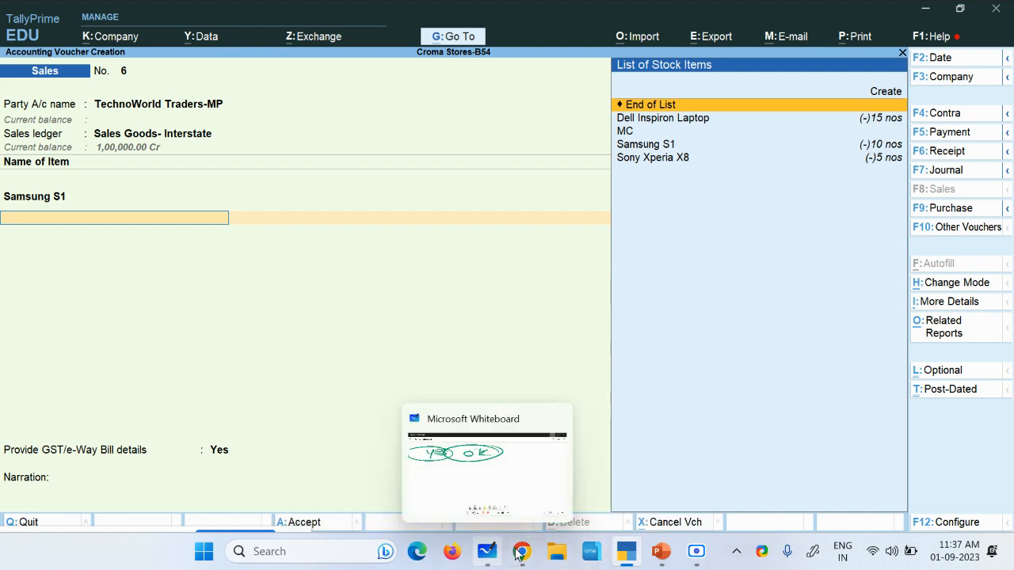
# Switch to the assignment PDF in Chrome and copy the item name Mobile Stands from transaction 14
pyautogui.click(348, 475)
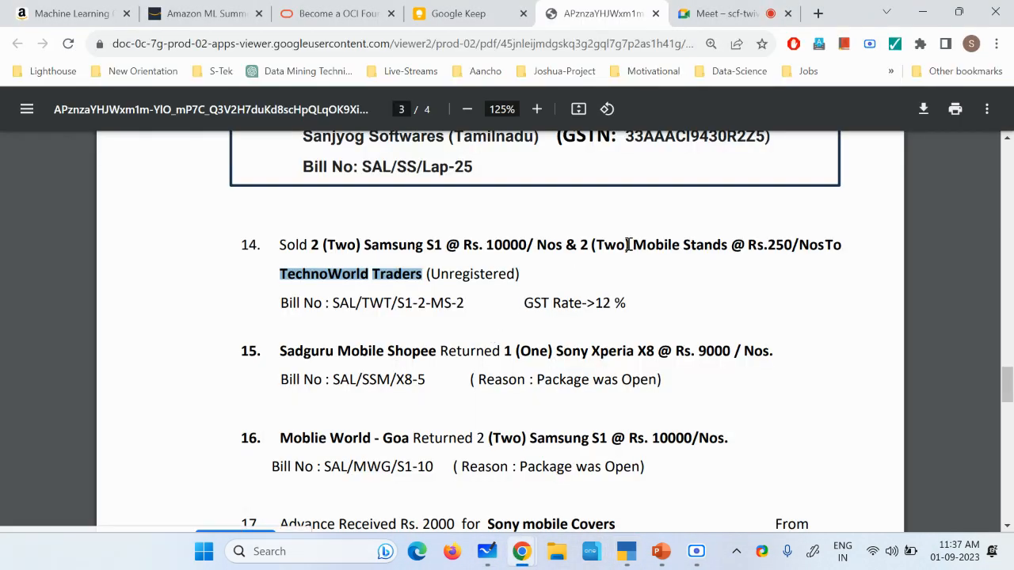
pyautogui.moveTo(631, 244); pyautogui.dragTo(727, 243)
pyautogui.rightClick(705, 249)
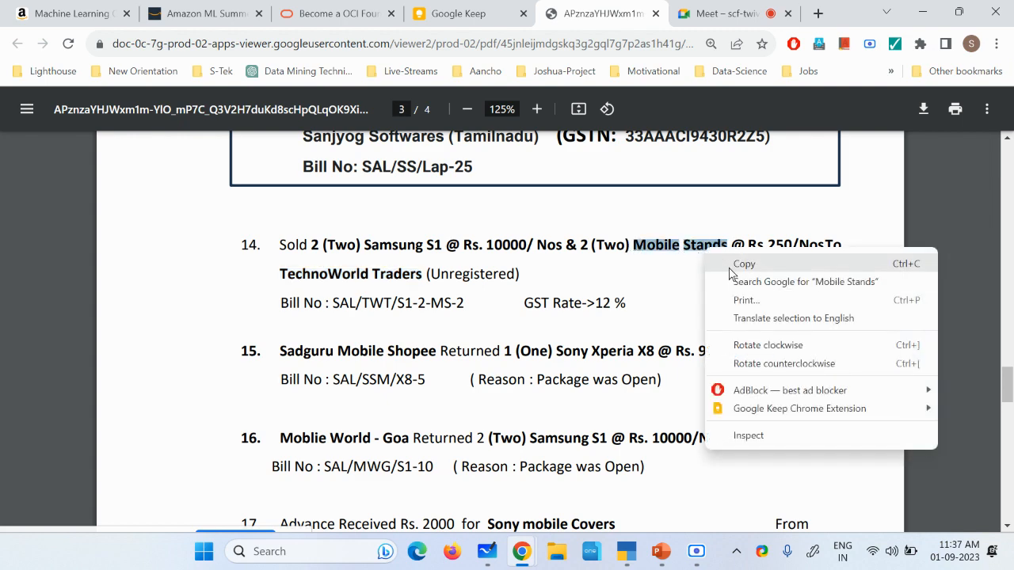
pyautogui.click(732, 265)
# Return to TallyPrime and start a new stock item named Mobile Stands, leaving its alias and description blank
pyautogui.click(626, 555)
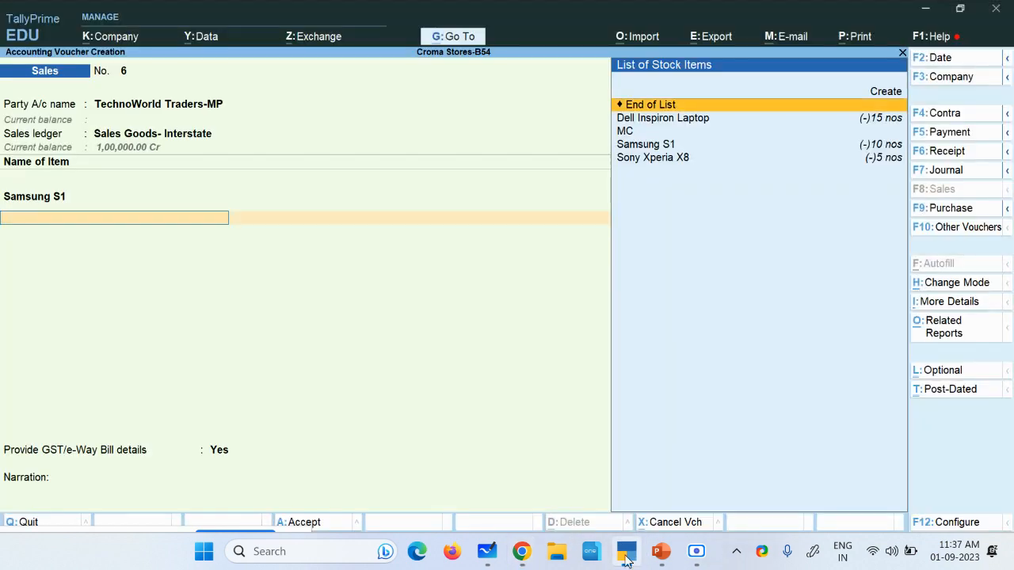
pyautogui.hotkey('alt', 'c')
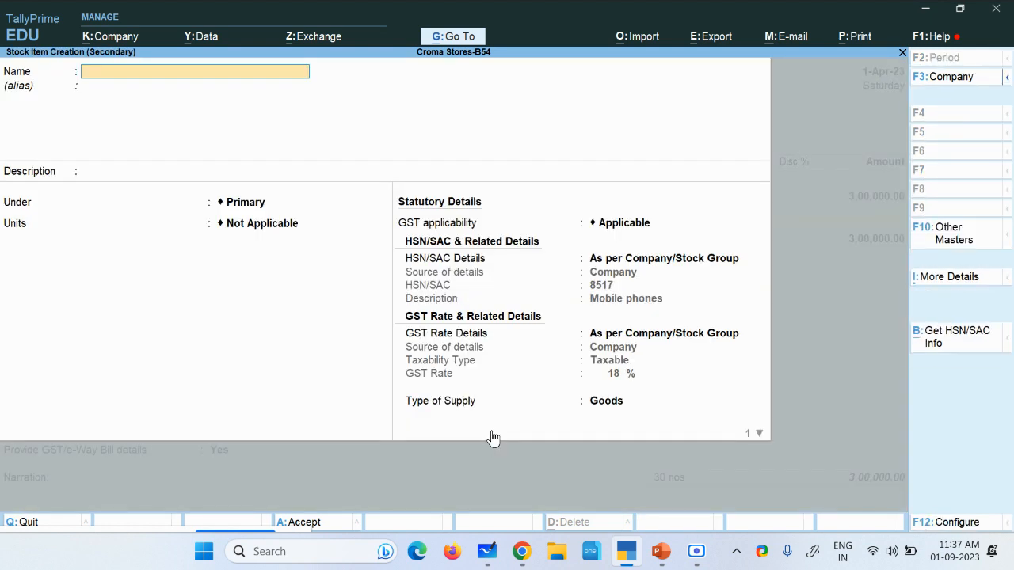
pyautogui.hotkey('ctrl', 'v')
pyautogui.press('Return')
pyautogui.press('Return')
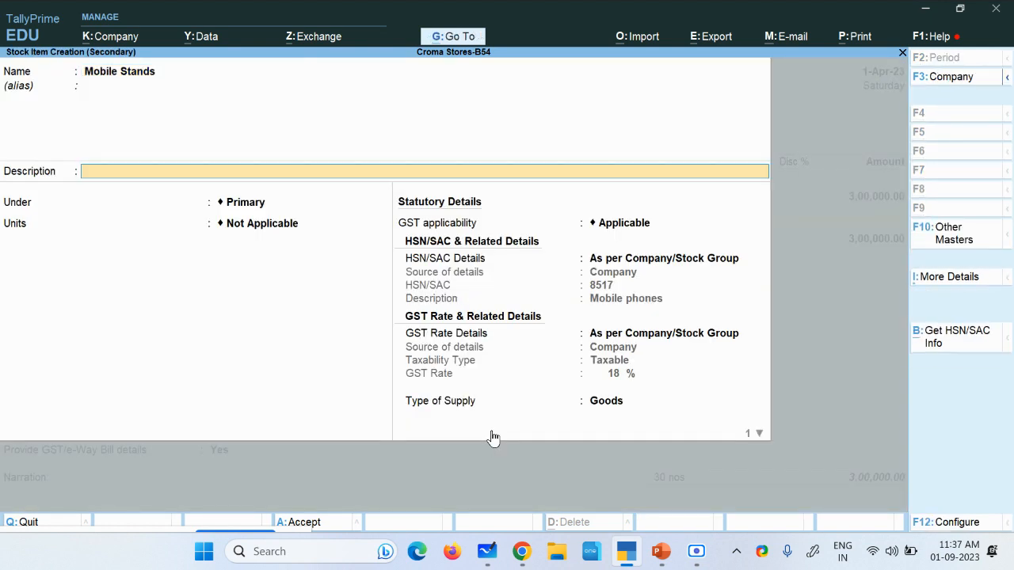
pyautogui.press('Return')
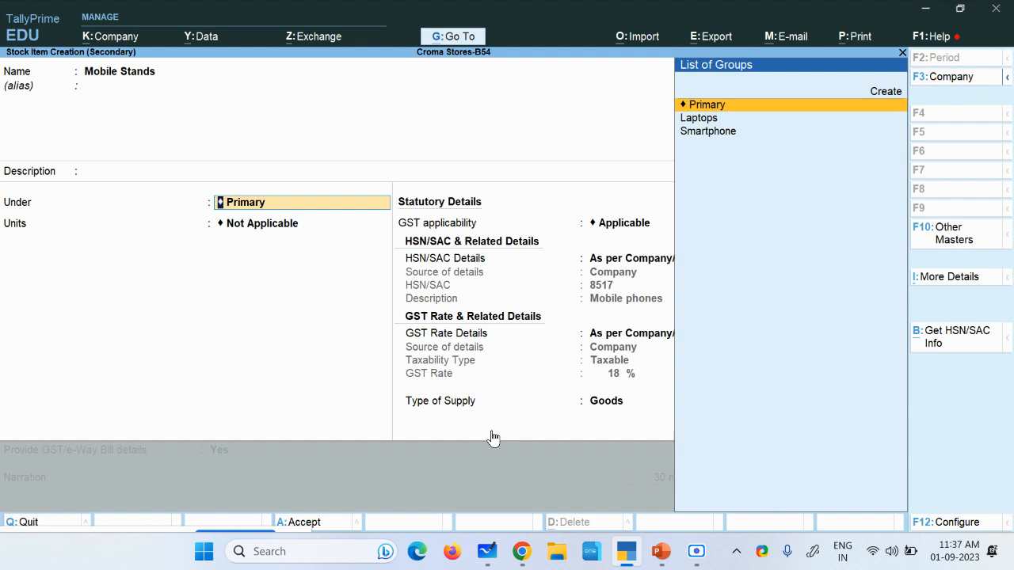
# Place Mobile Stands under the Smartphone group with nos as its unit and Not Applicable for alternate units
pyautogui.press('Down')
pyautogui.press('Down')
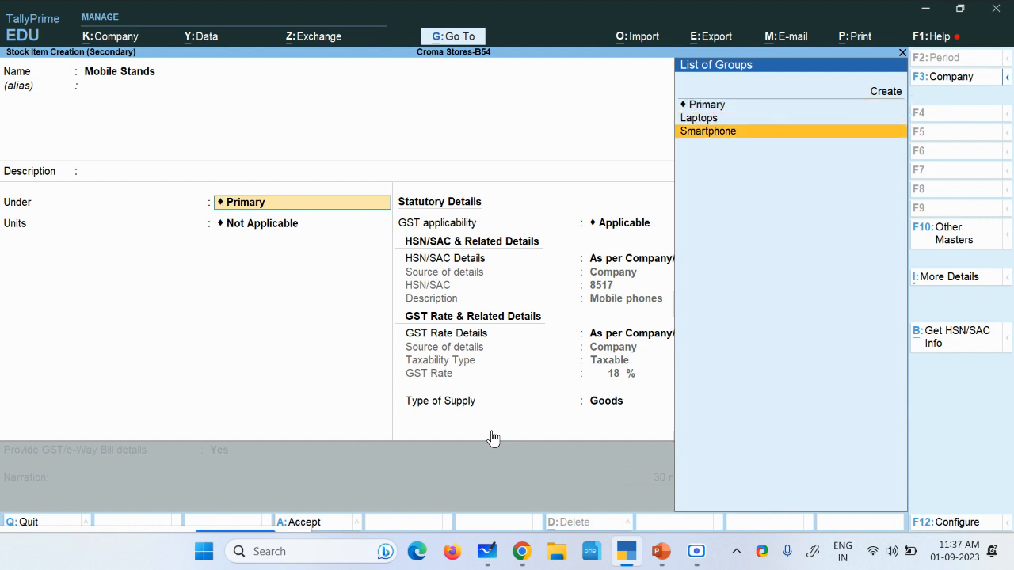
pyautogui.press('Return')
pyautogui.press('Down')
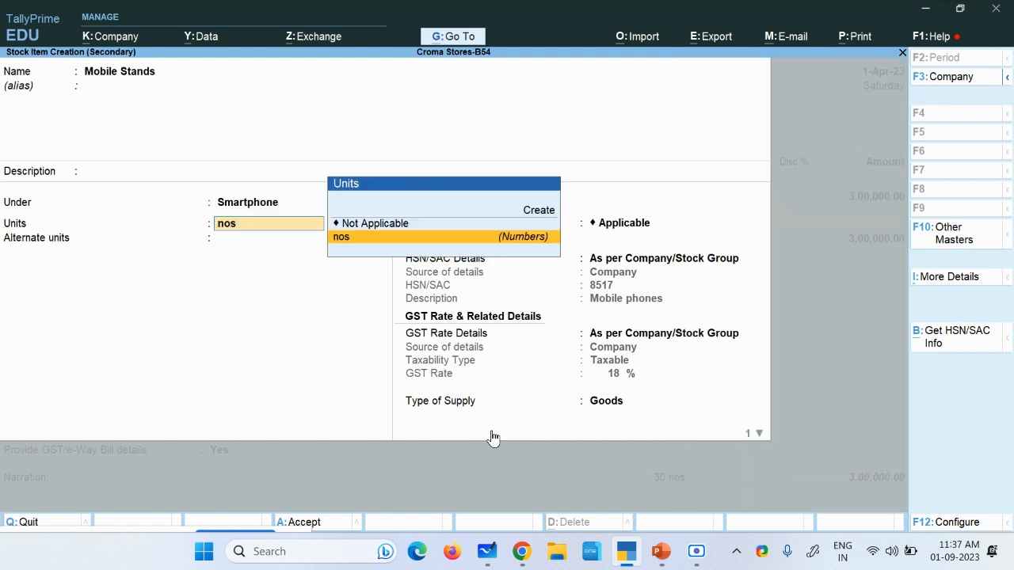
pyautogui.press('Return')
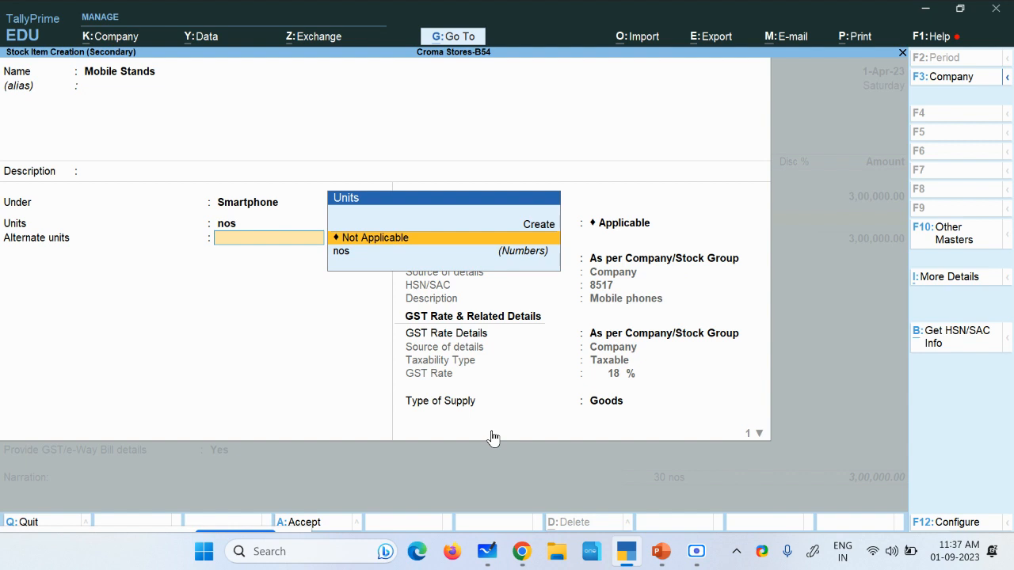
pyautogui.press('Return')
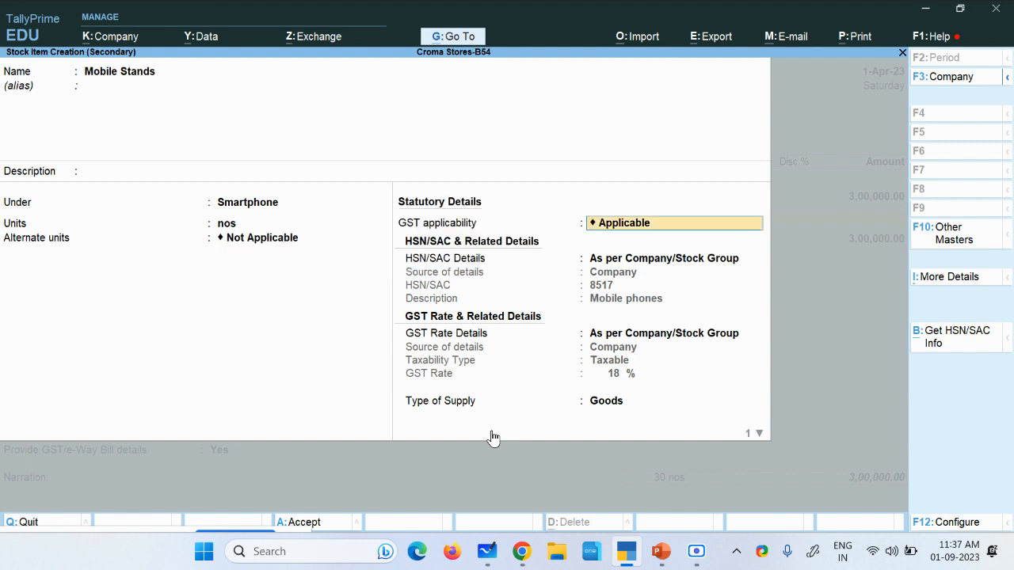
# Keep GST applicable for Mobile Stands and set its HSN/SAC Details to Specify Details Here
pyautogui.press('Return')
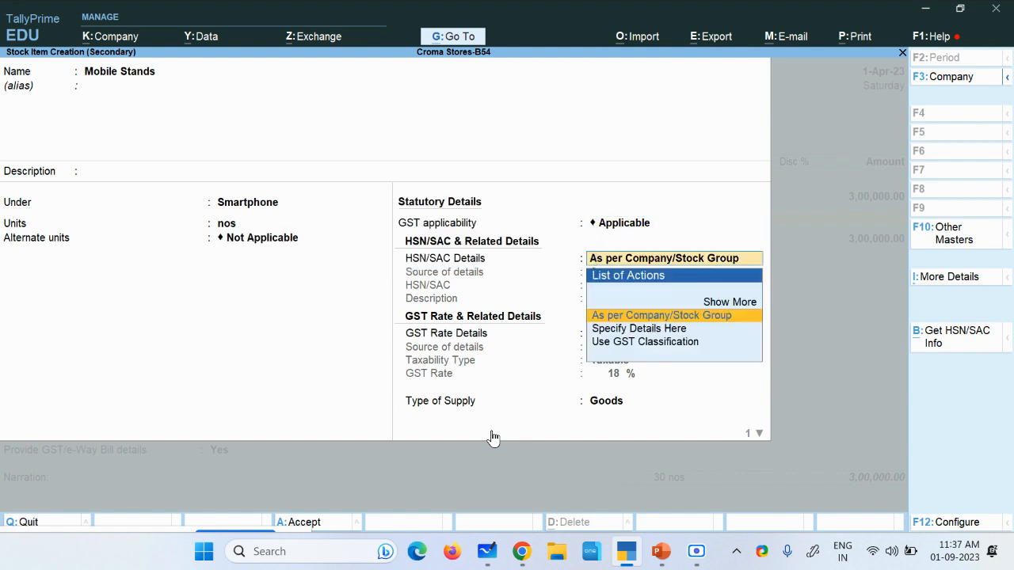
pyautogui.press('Down')
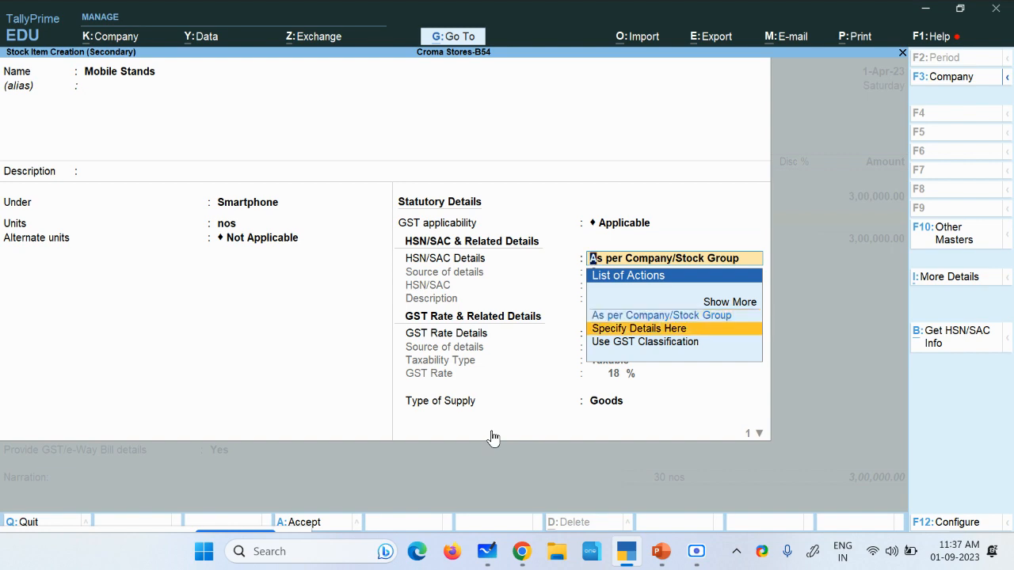
pyautogui.press('Return')
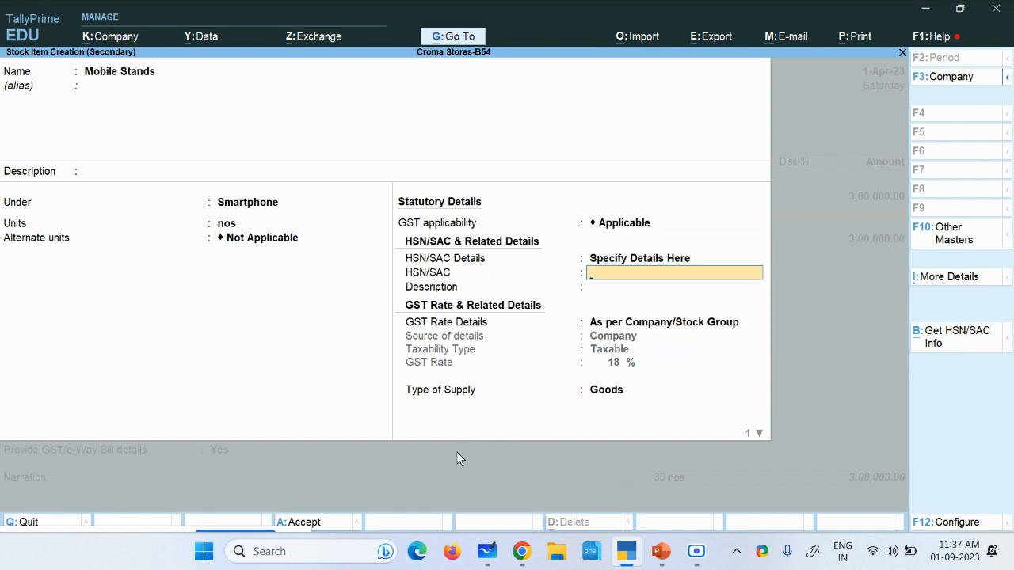
# Switch to Chrome and search Google for "mobile stand hsn code and gst rate" in a new tab
pyautogui.hotkey('alt', 'Tab')
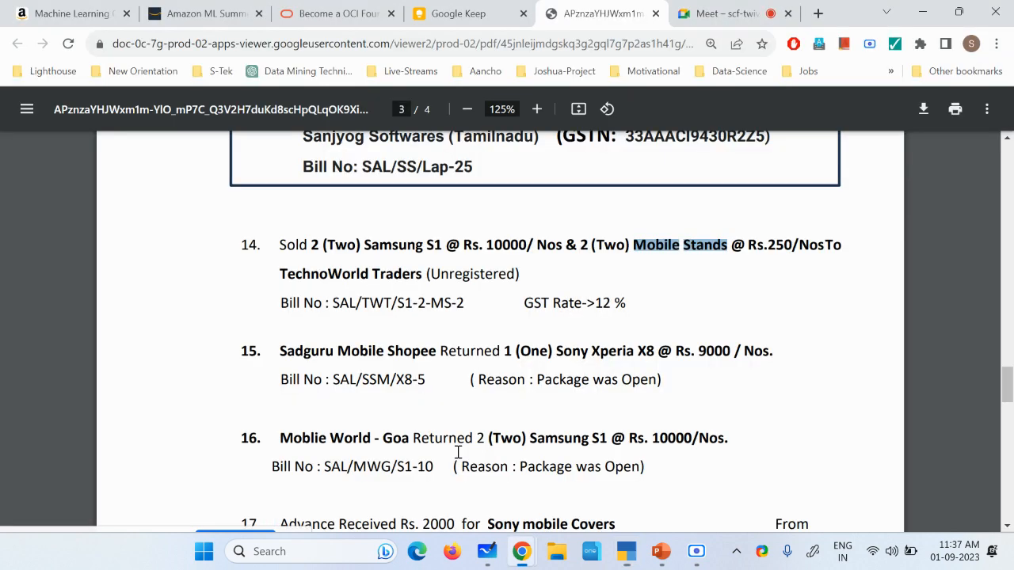
pyautogui.click(818, 13)
pyautogui.write('m')
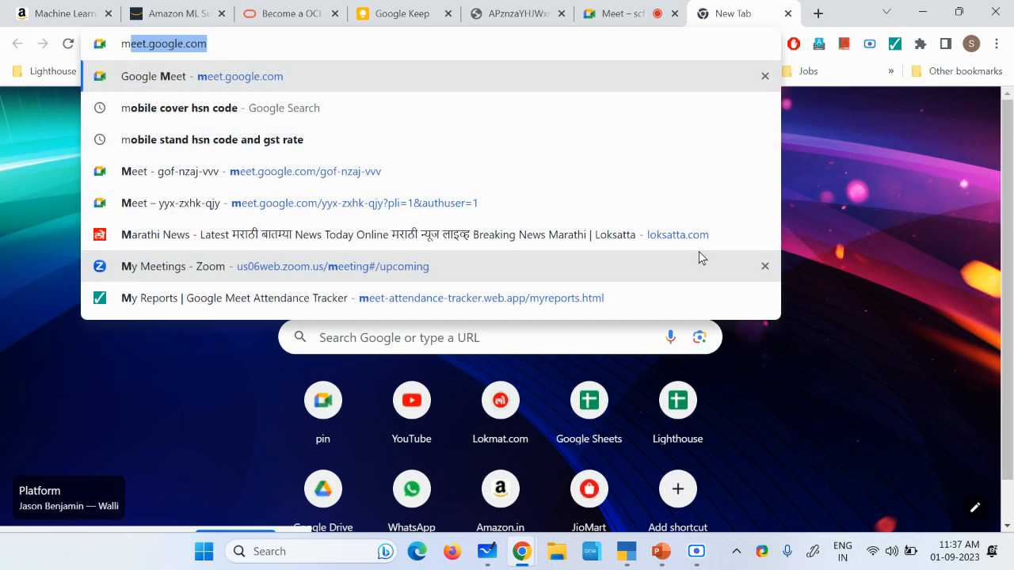
pyautogui.write('oblie ')
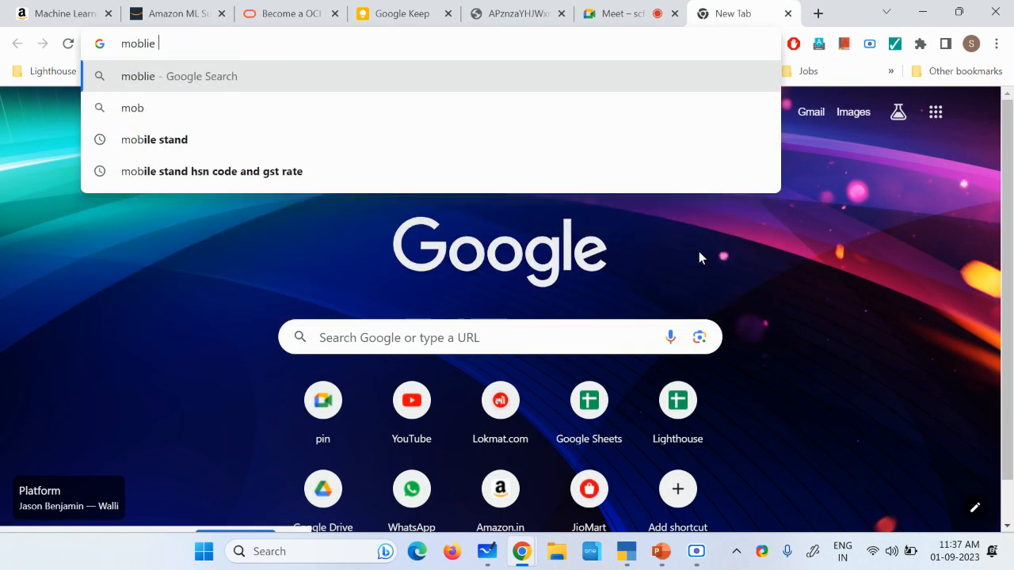
pyautogui.write('stand')
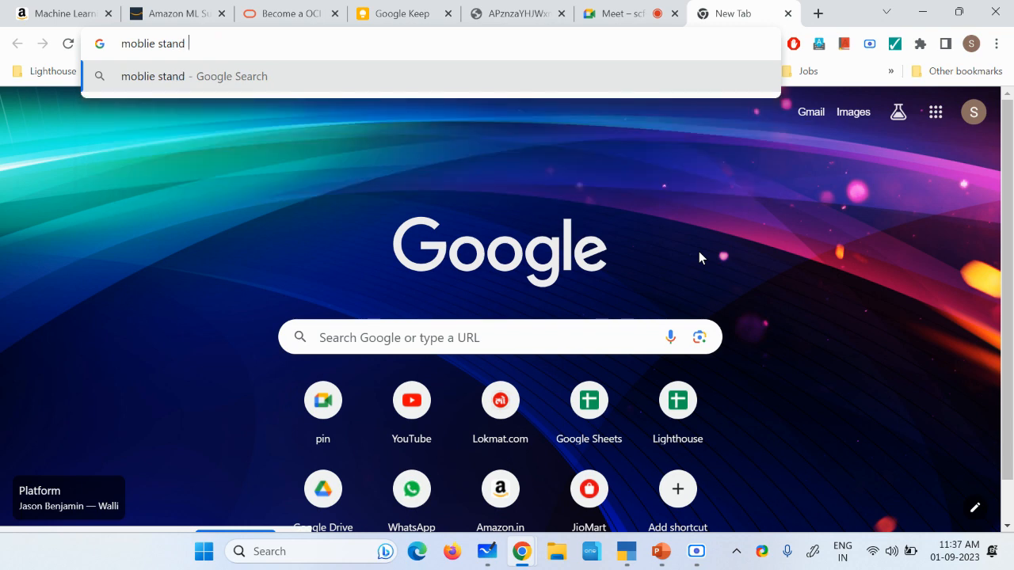
pyautogui.write(' hsn')
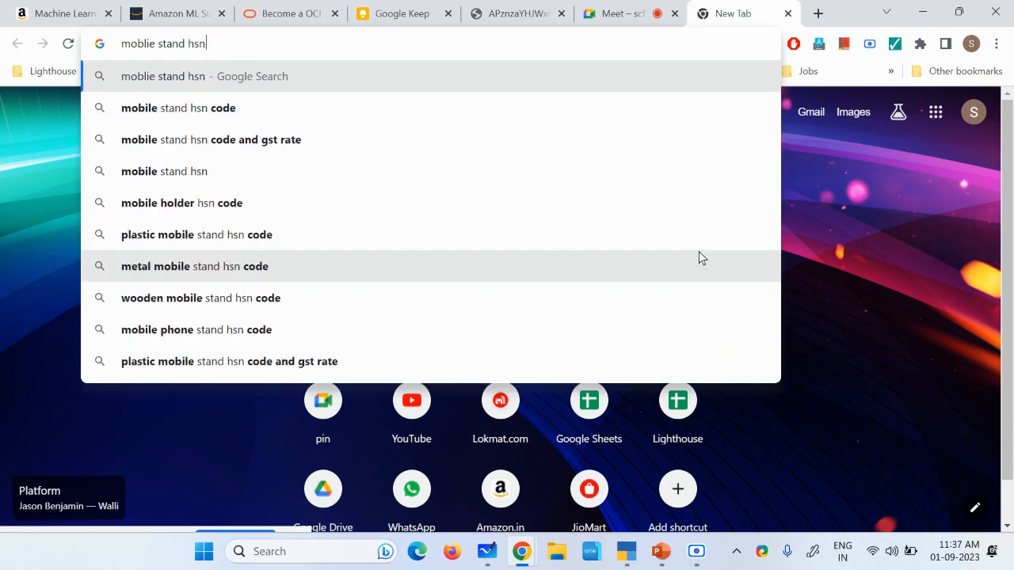
pyautogui.click(381, 149)
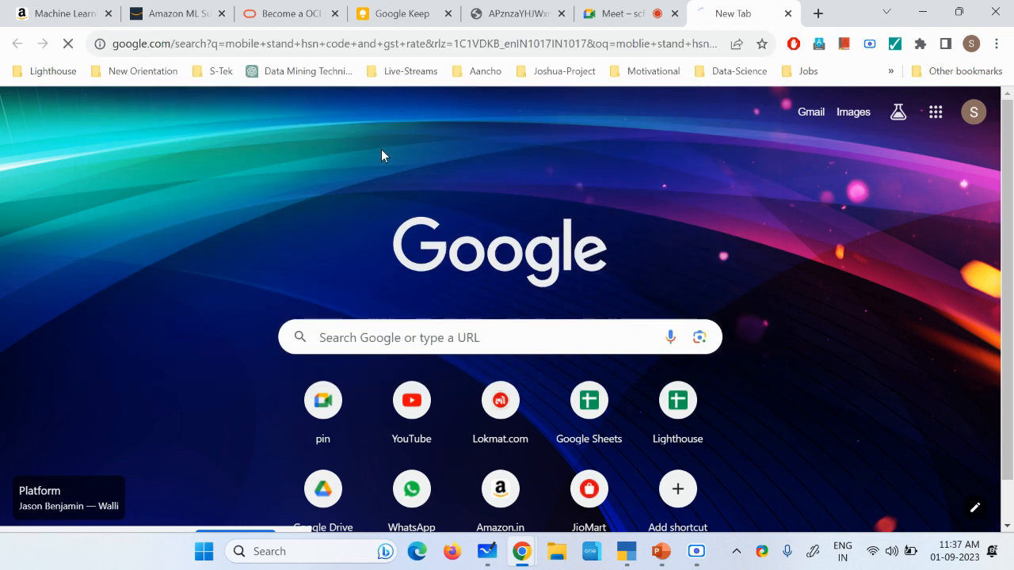
pyautogui.scroll(-1, 417, 323)
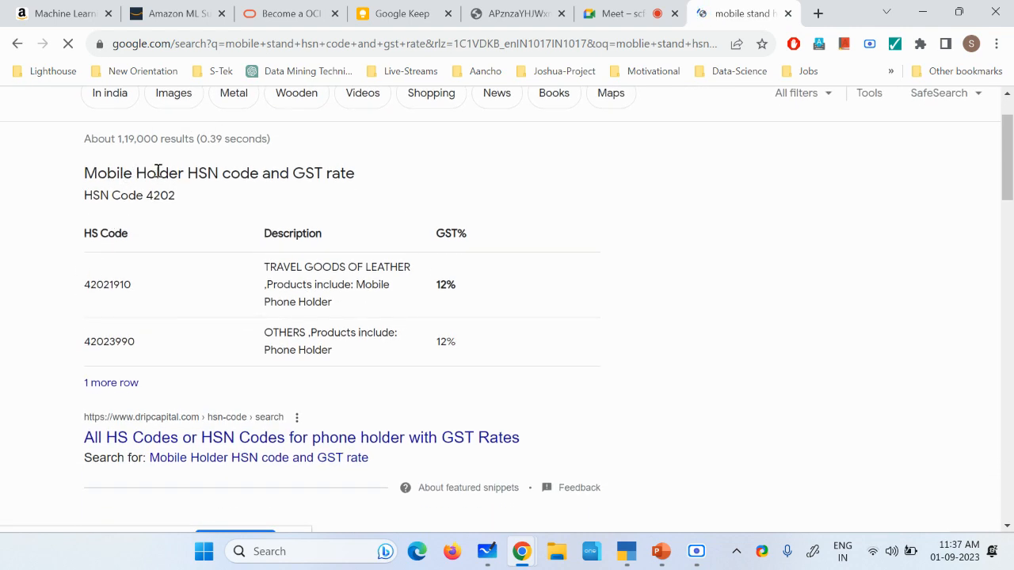
# Compare the HSN codes listed for mobile holders in the featured search result and highlight the four-digit code
pyautogui.doubleClick(152, 195)
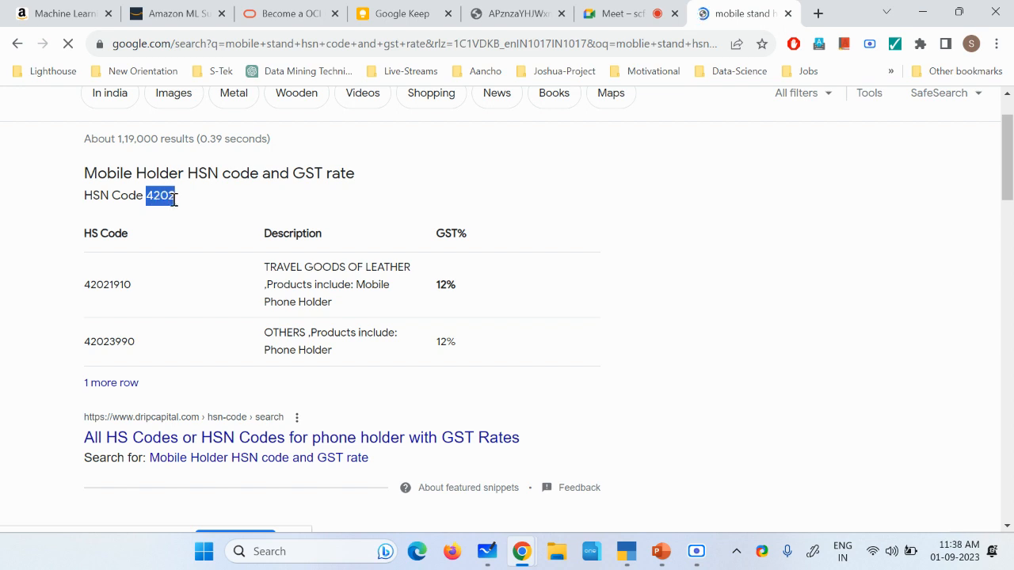
pyautogui.moveTo(83, 290); pyautogui.dragTo(132, 297)
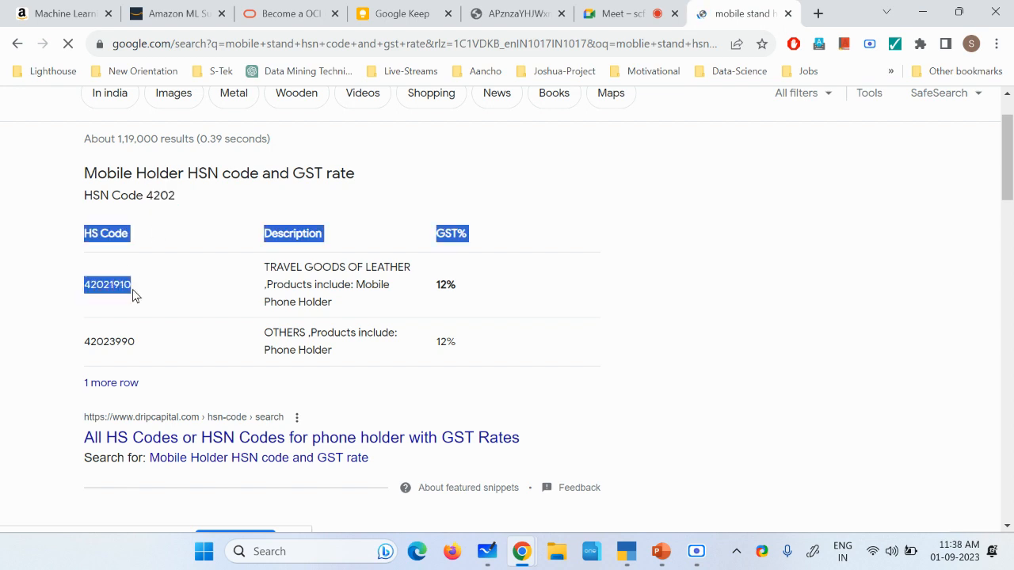
pyautogui.moveTo(94, 342); pyautogui.dragTo(150, 349)
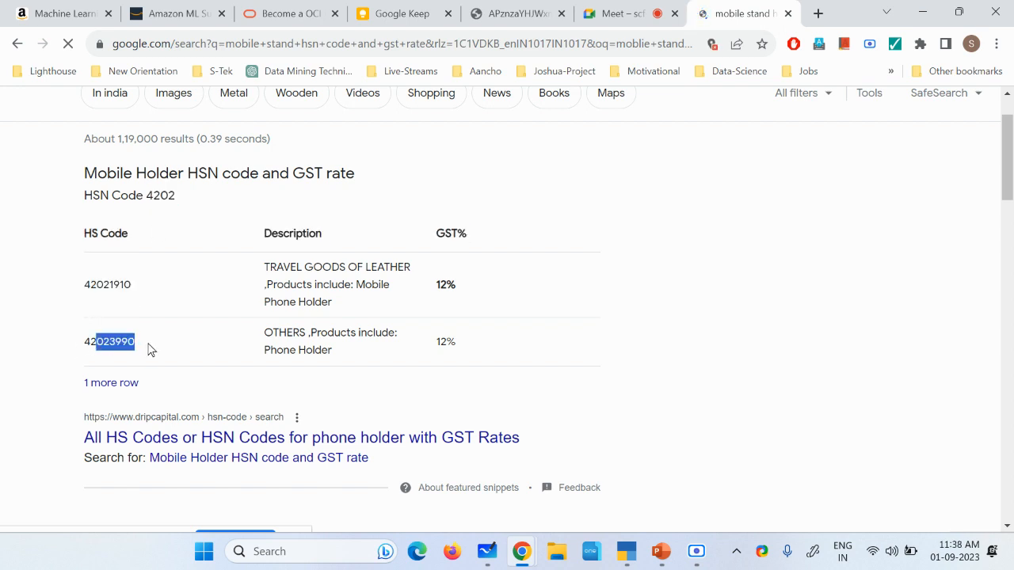
pyautogui.click(112, 290)
pyautogui.moveTo(109, 287); pyautogui.dragTo(86, 297)
pyautogui.click(151, 197)
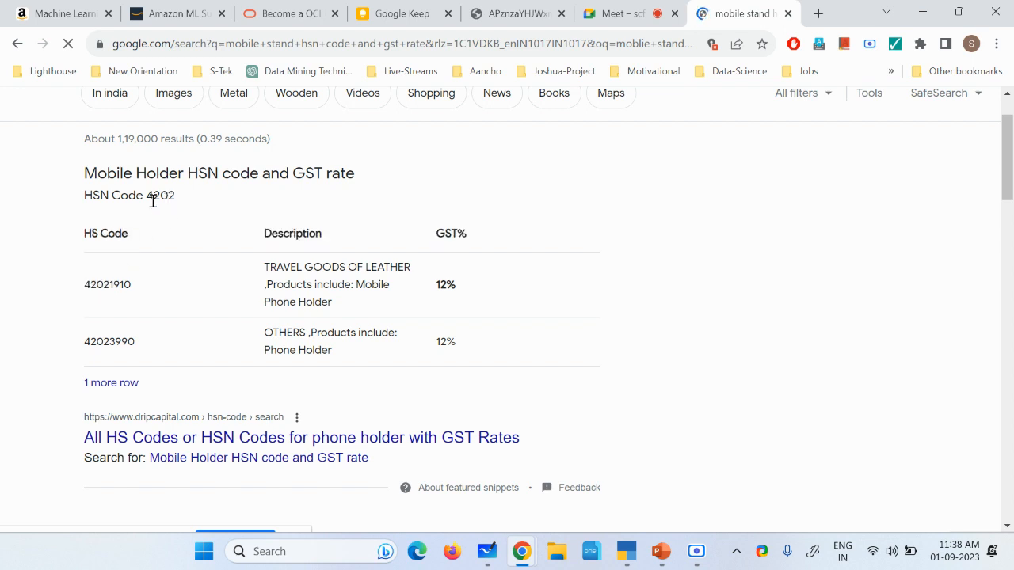
pyautogui.doubleClick(151, 197)
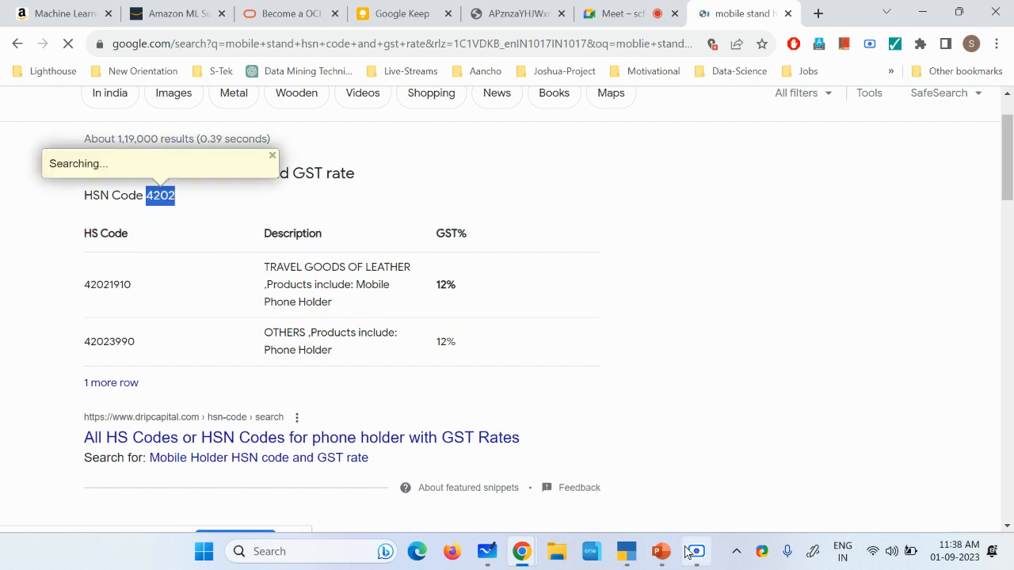
# Switch back to TallyPrime and give Mobile Stands the HSN/SAC code 4202 with the description "Moblie Holder"
pyautogui.click(628, 552)
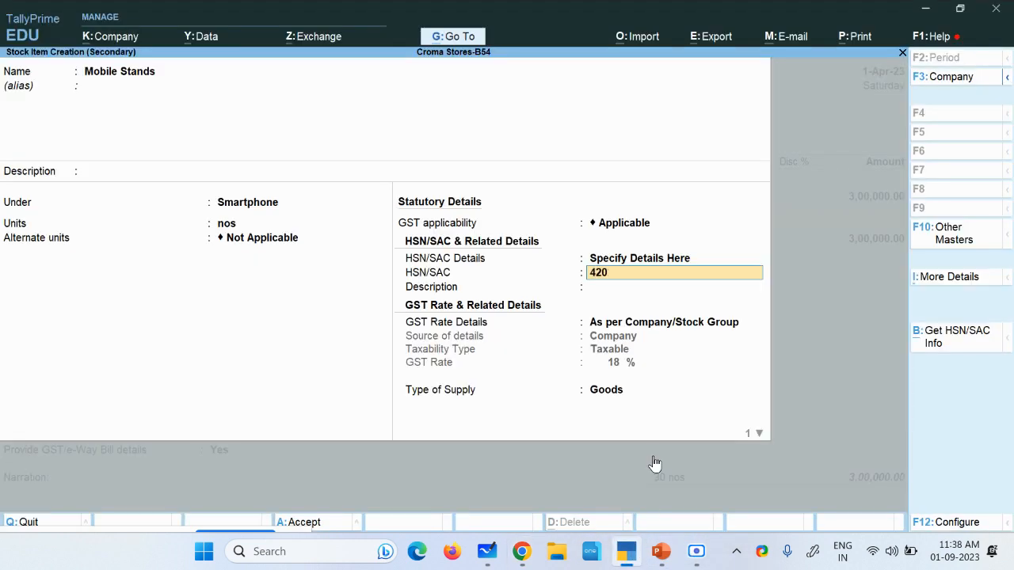
pyautogui.press('Return')
pyautogui.press('Return')
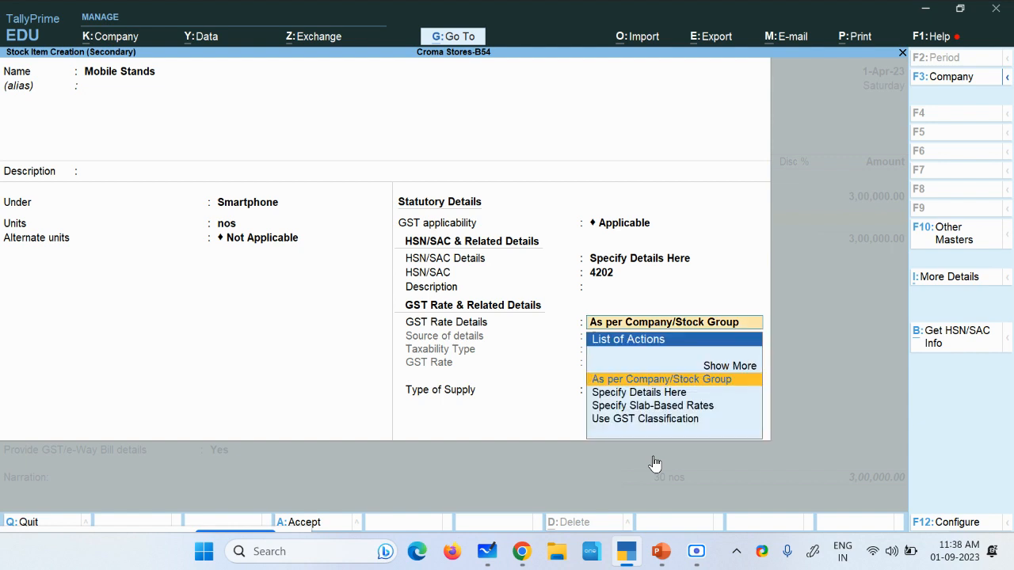
pyautogui.press('BackSpace')
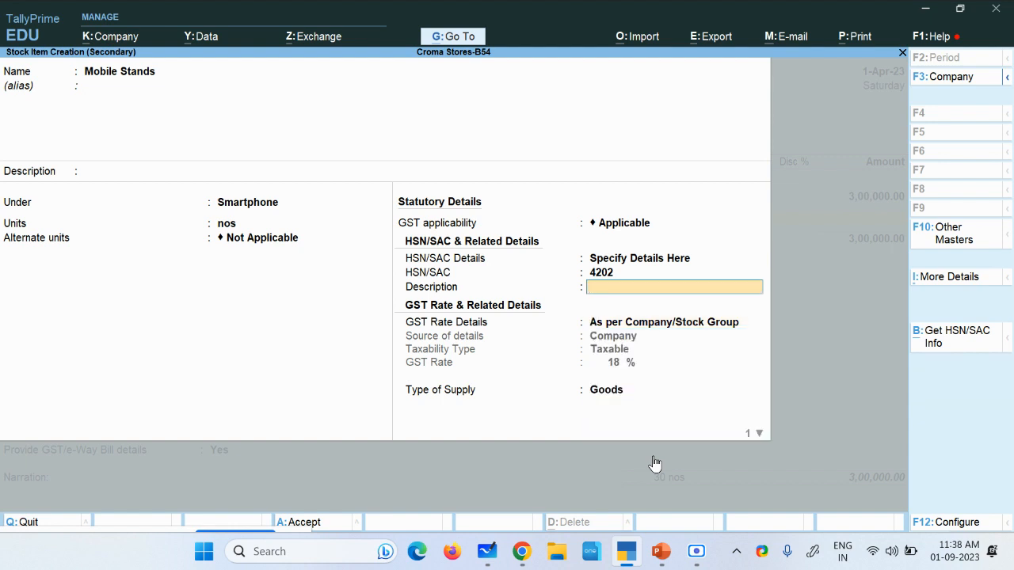
pyautogui.write('Moblie Holder')
pyautogui.press('Return')
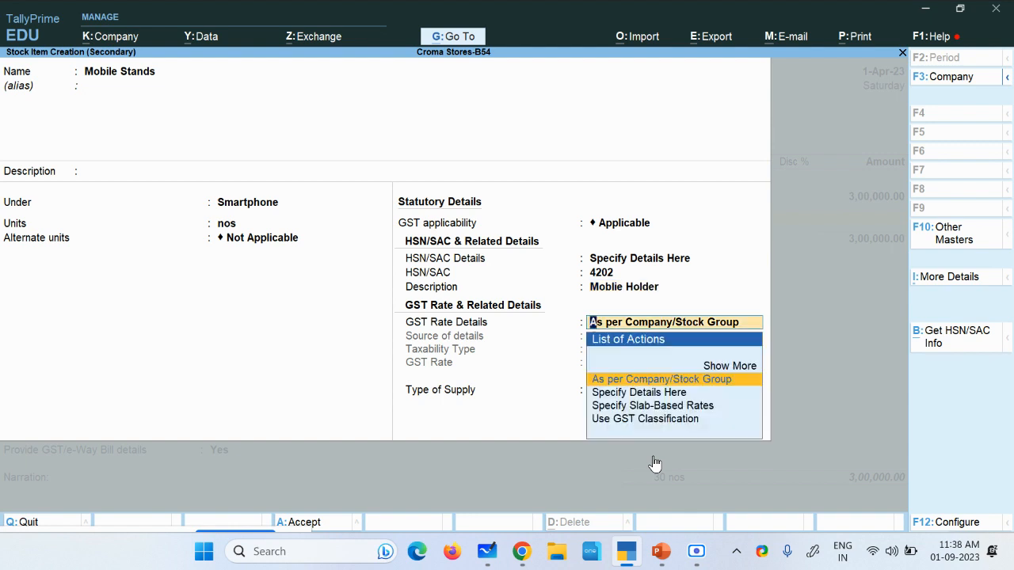
# Set GST Rate Details to Specify Details Here, keep Taxable, and enter a 12% GST rate after checking the search result
pyautogui.press('Down')
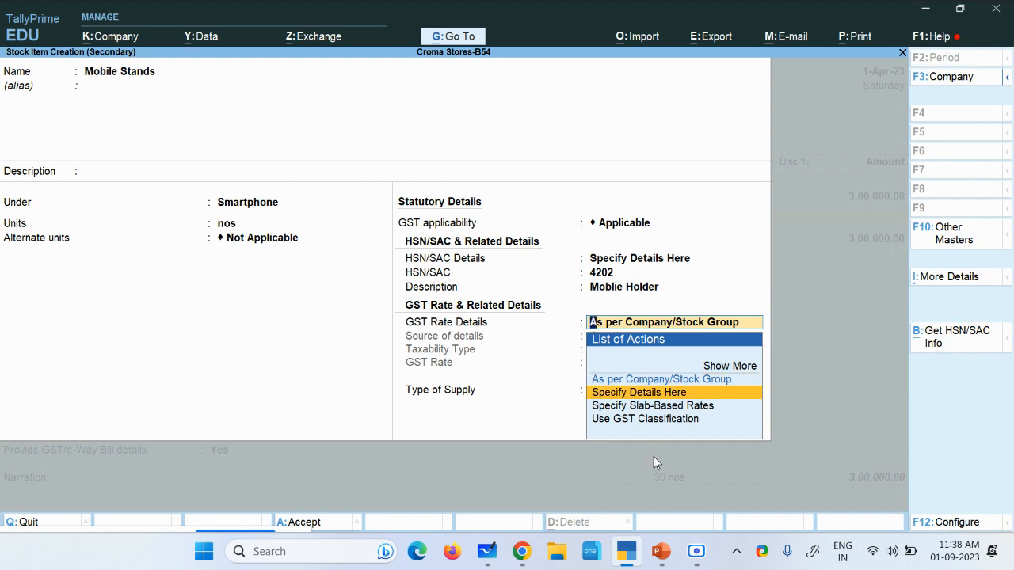
pyautogui.press('Return')
pyautogui.press('Return')
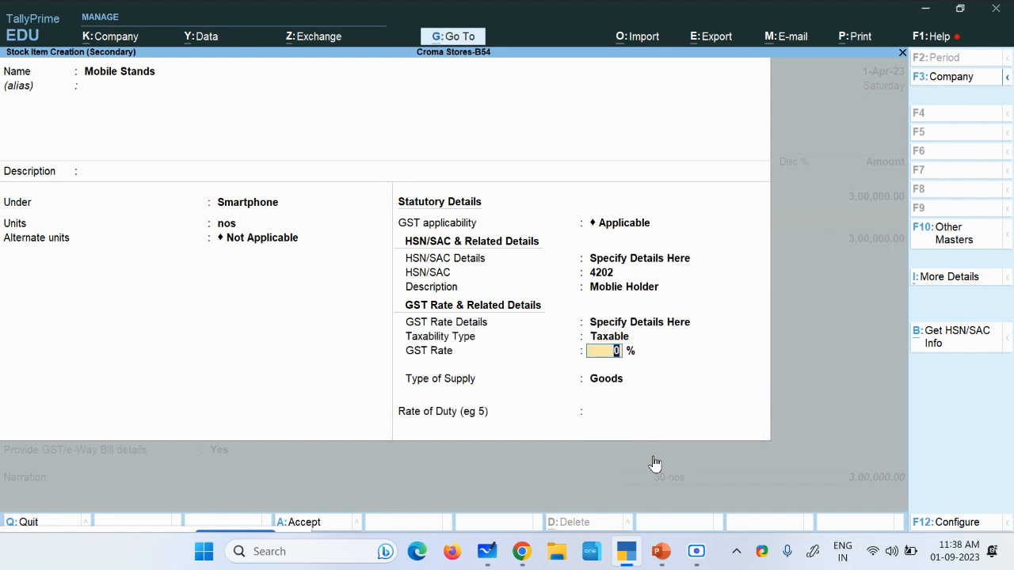
pyautogui.hotkey('alt', 'Tab')
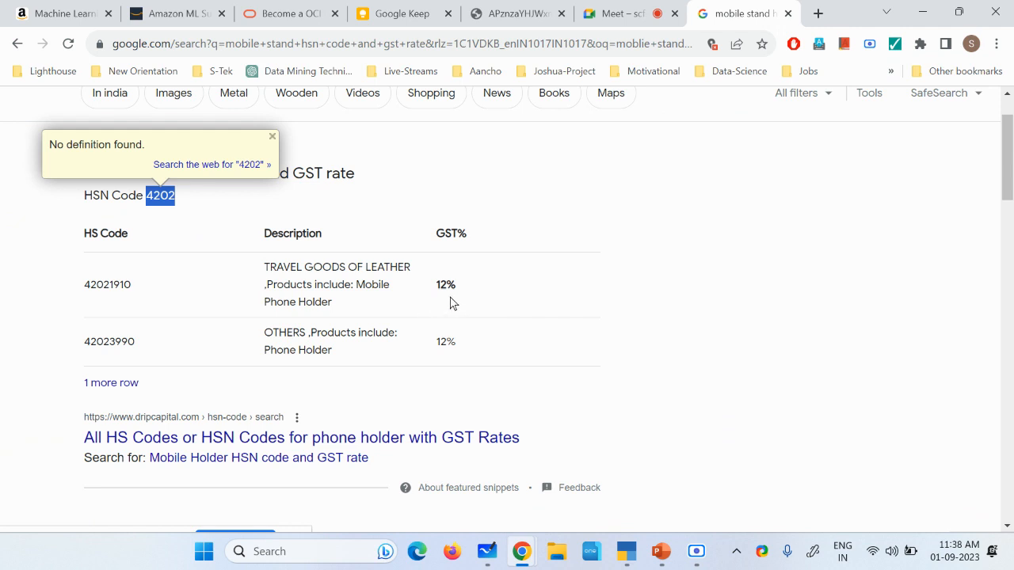
pyautogui.hotkey('alt', 'Tab')
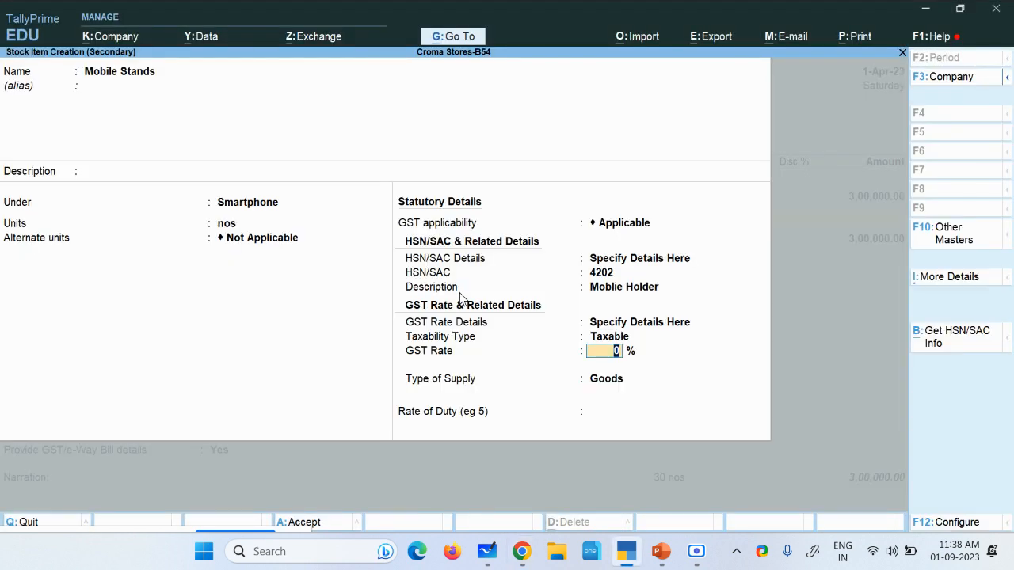
pyautogui.press('Return')
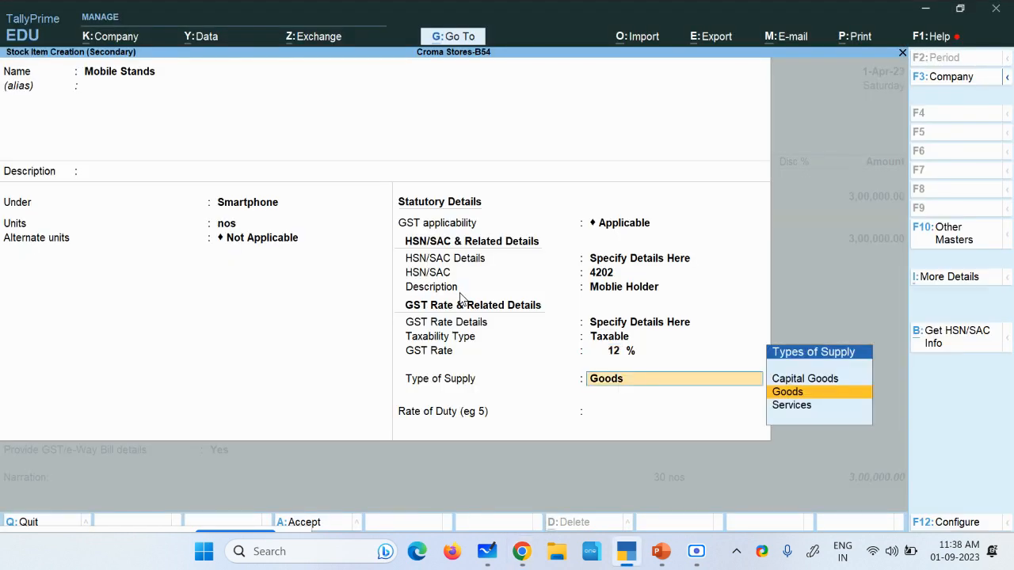
# Keep Goods as the type of supply, leave the rate of duty at 0, and save the Mobile Stands item
pyautogui.press('Return')
pyautogui.press('Return')
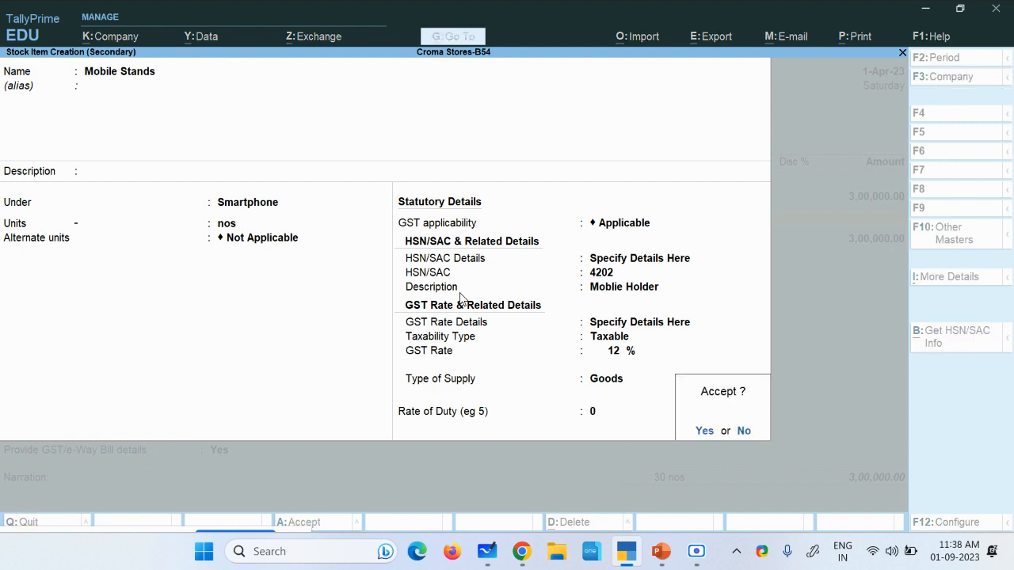
pyautogui.press('Return')
# Switch to Chrome and check the Mobile Stands quantity and price in transaction 14 of the exercise PDF
pyautogui.hotkey('alt', 'Tab')
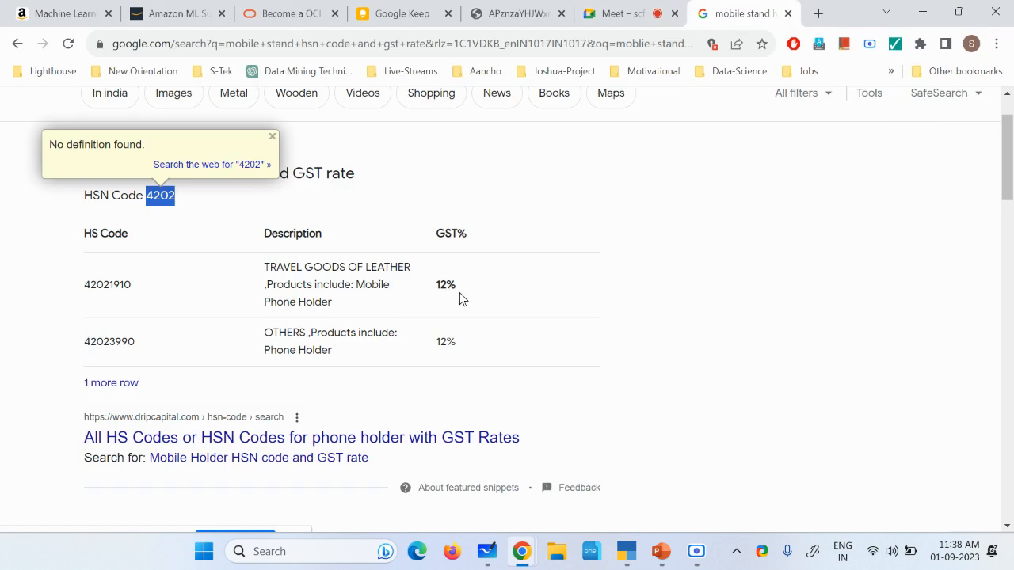
pyautogui.click(500, 13)
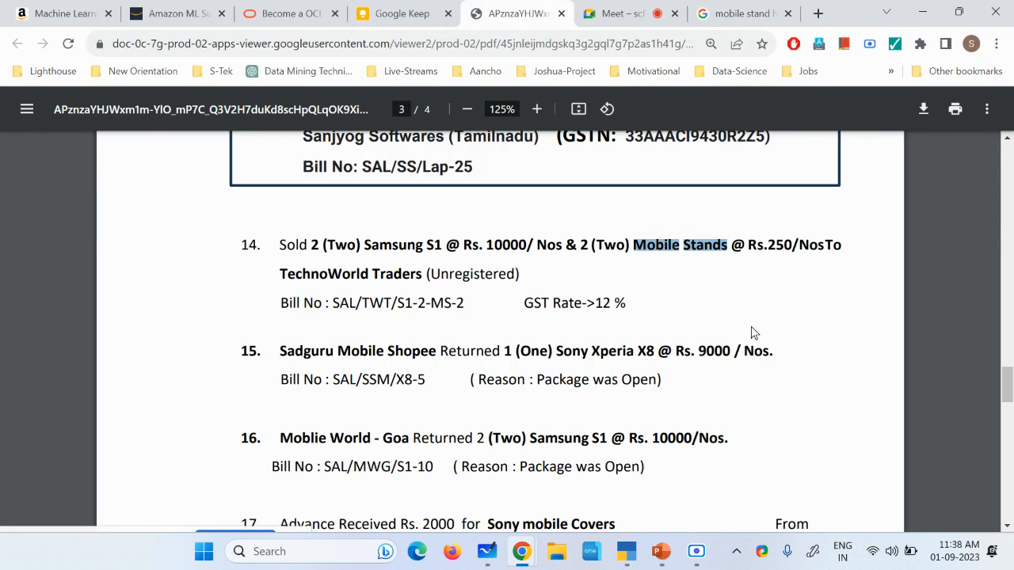
pyautogui.click(591, 245)
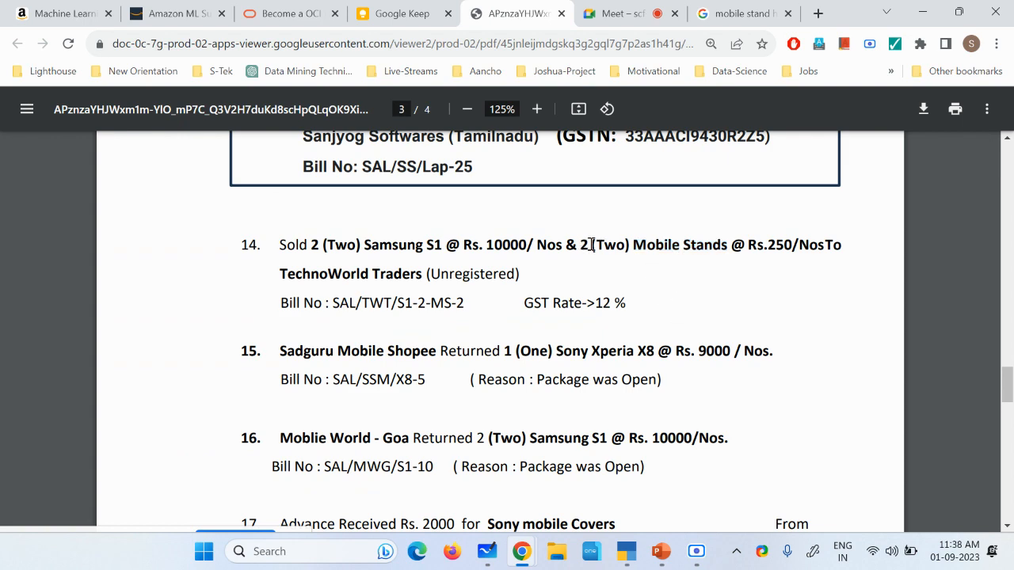
# Return to TallyPrime, enter 20 nos of Mobile Stands at a rate of 250 per nos, and end the item list
pyautogui.hotkey('alt', 'Tab')
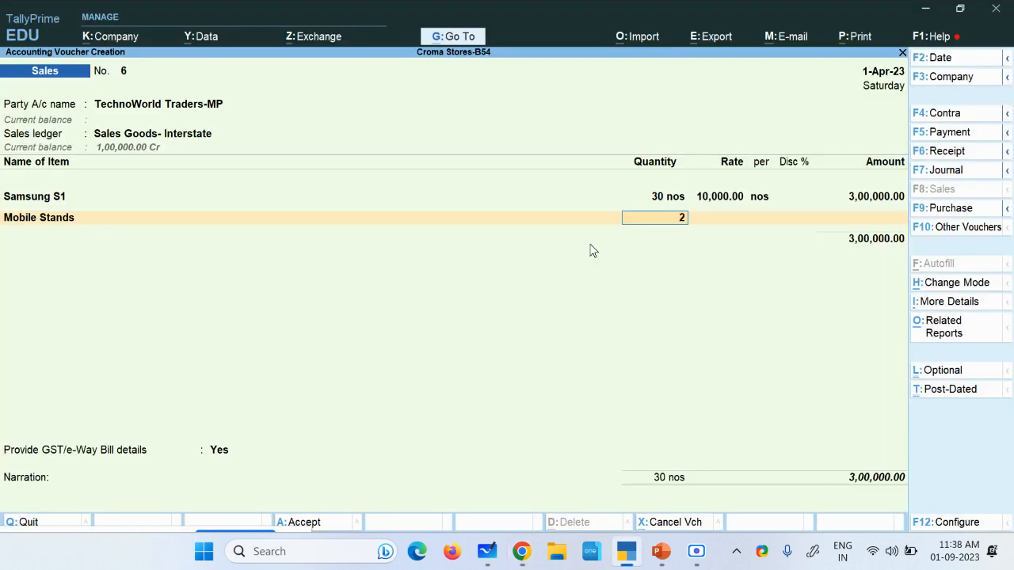
pyautogui.write('20')
pyautogui.press('Return')
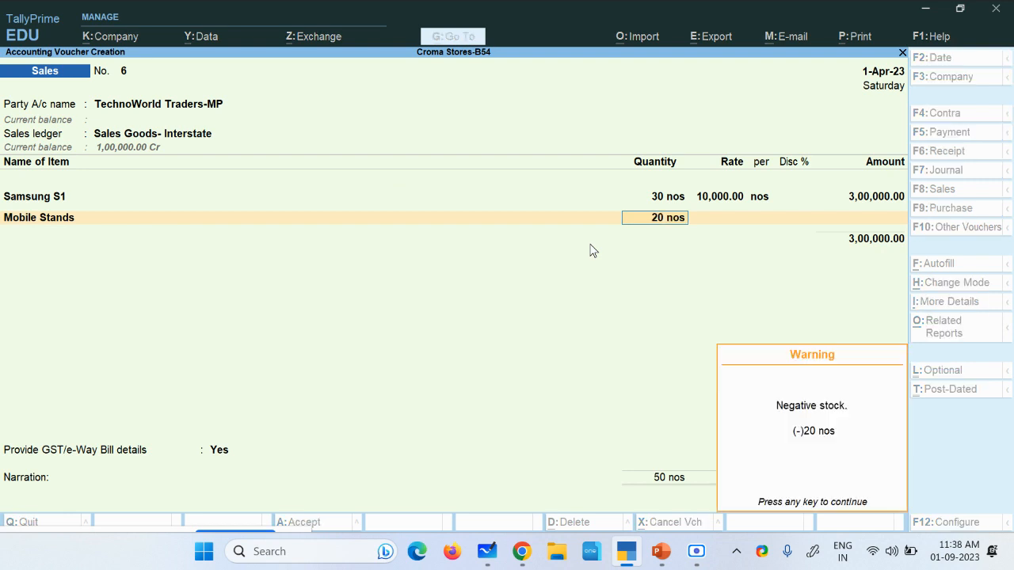
pyautogui.press('Return')
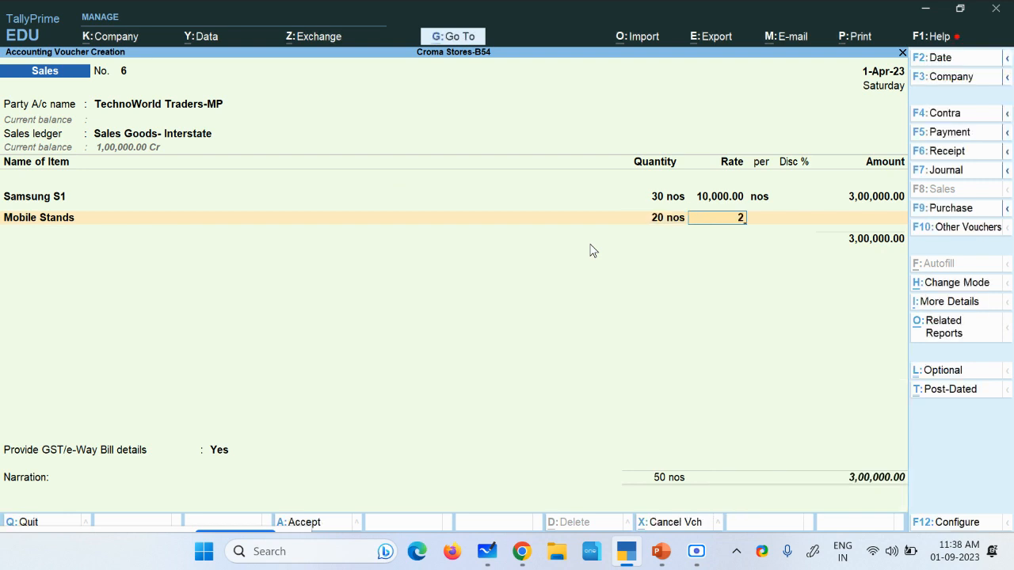
pyautogui.write('250')
pyautogui.press('Return')
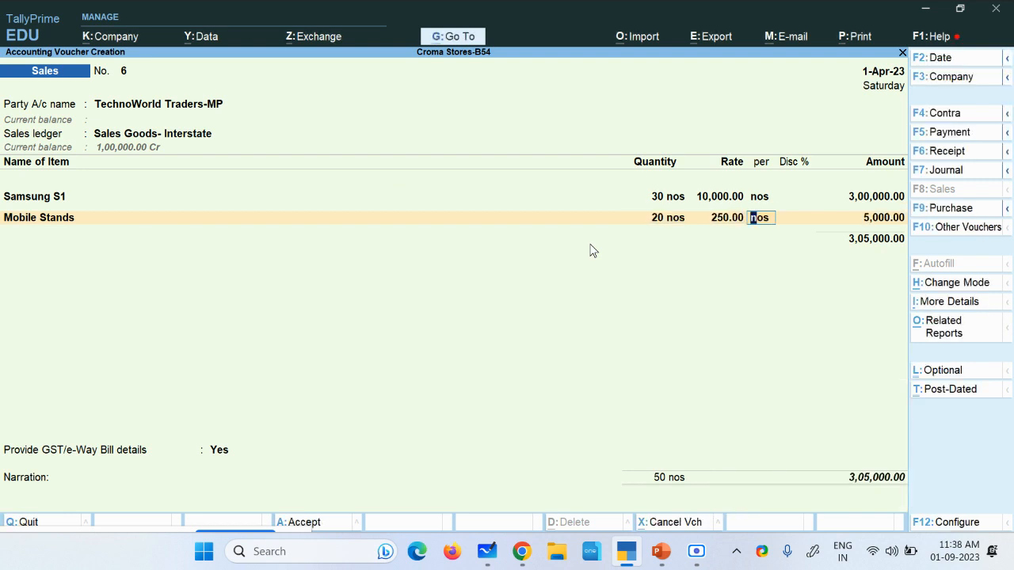
pyautogui.press('Return')
pyautogui.press('Return')
pyautogui.press('Return')
pyautogui.press('Return')
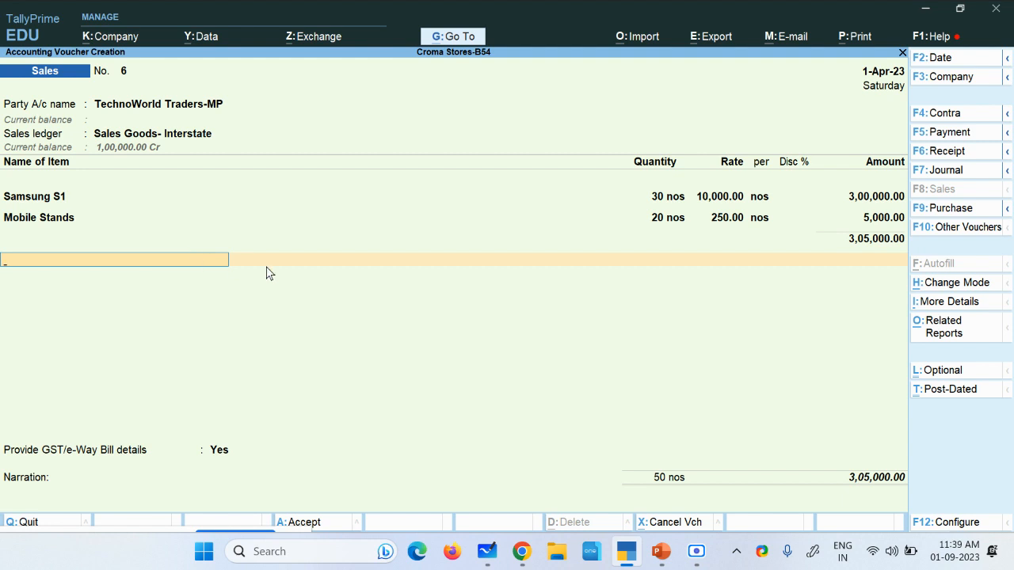
# Examine the voucher's detailed GST - Tax Analysis for the rate source and IGST of Samsung S1 and Mobile Stands, then close it
pyautogui.click(954, 336)
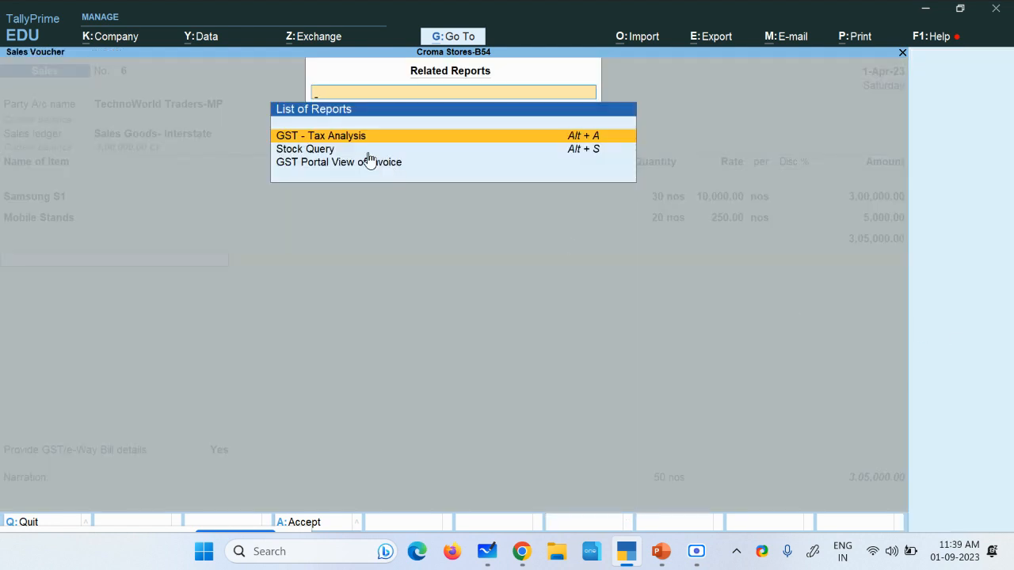
pyautogui.click(343, 137)
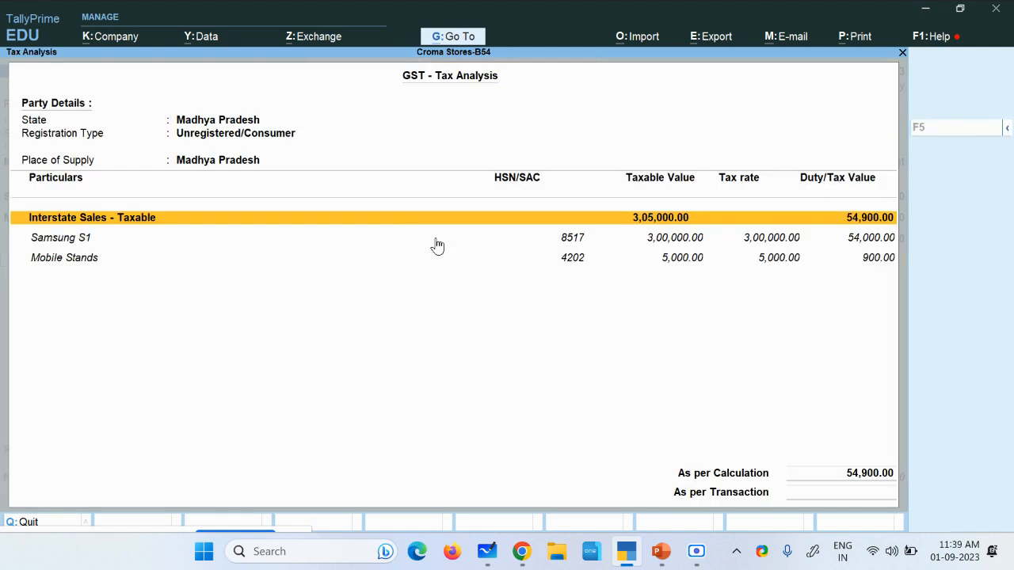
pyautogui.click(1006, 128)
pyautogui.click(839, 148)
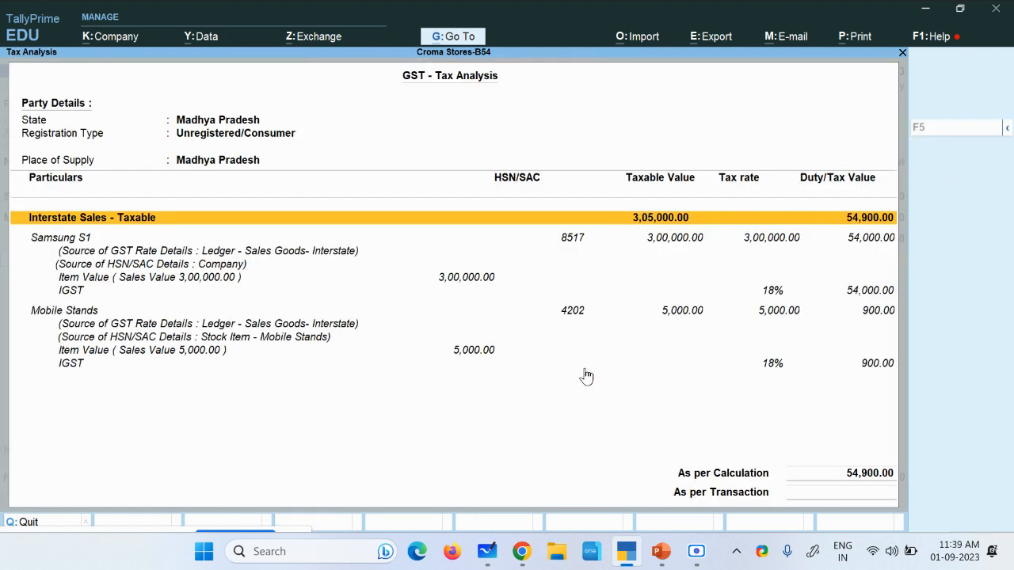
pyautogui.click(60, 247)
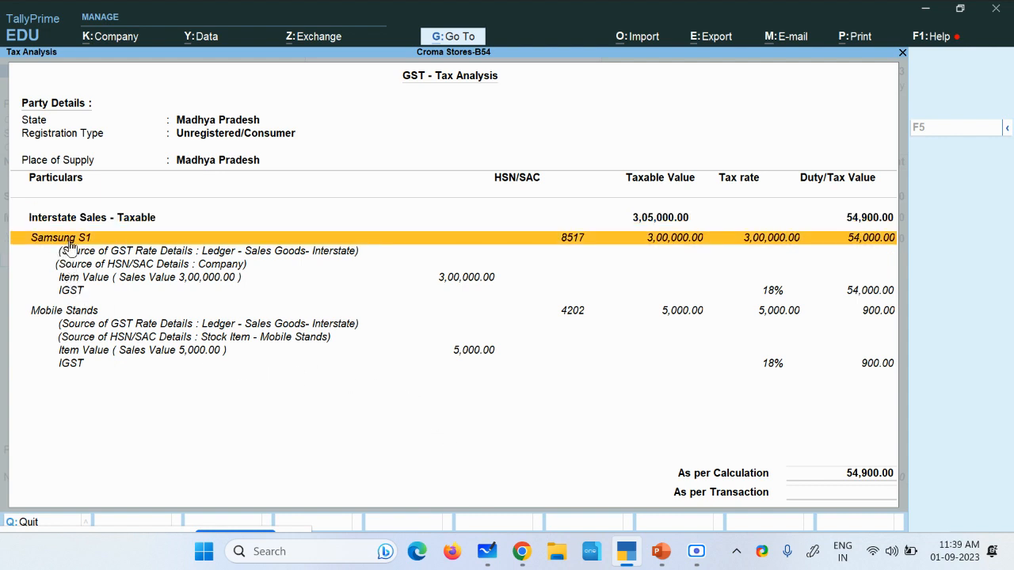
pyautogui.click(762, 293)
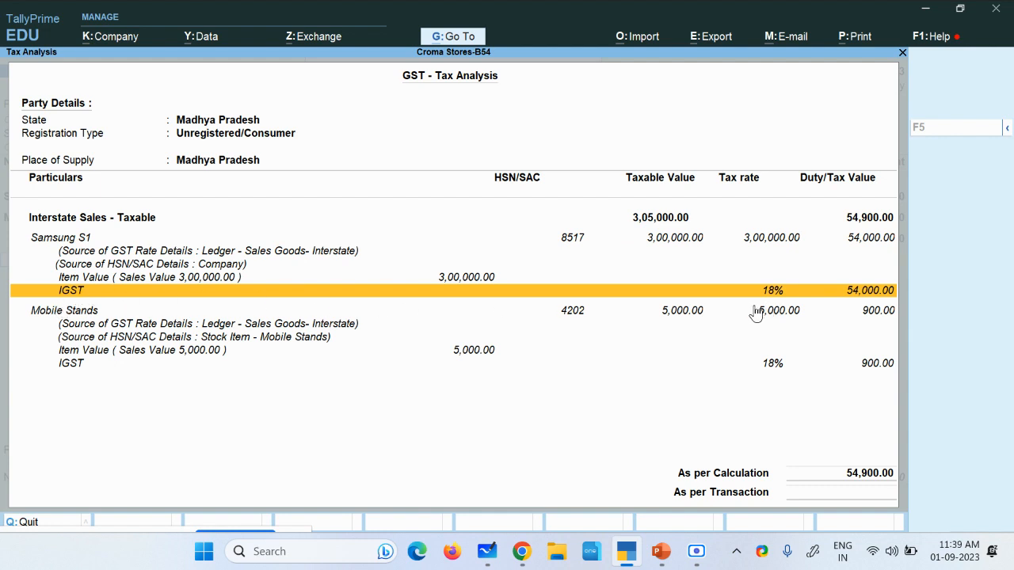
pyautogui.click(72, 325)
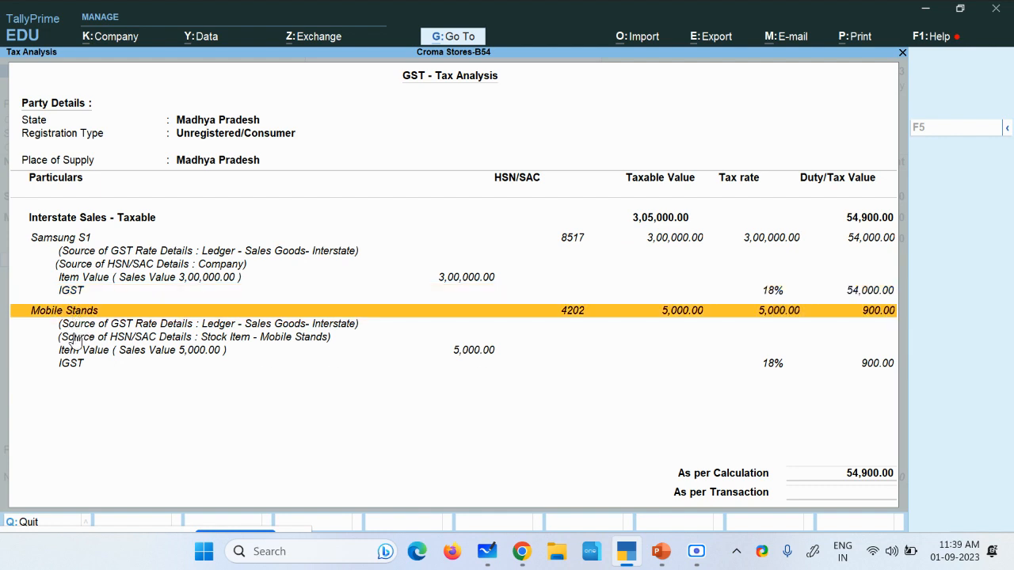
pyautogui.click(765, 368)
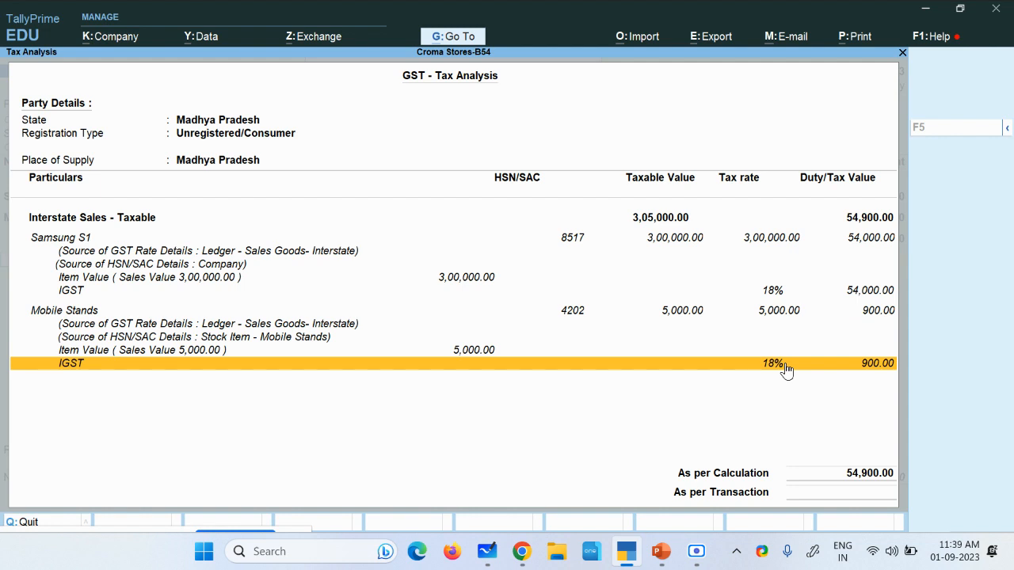
pyautogui.press('Escape')
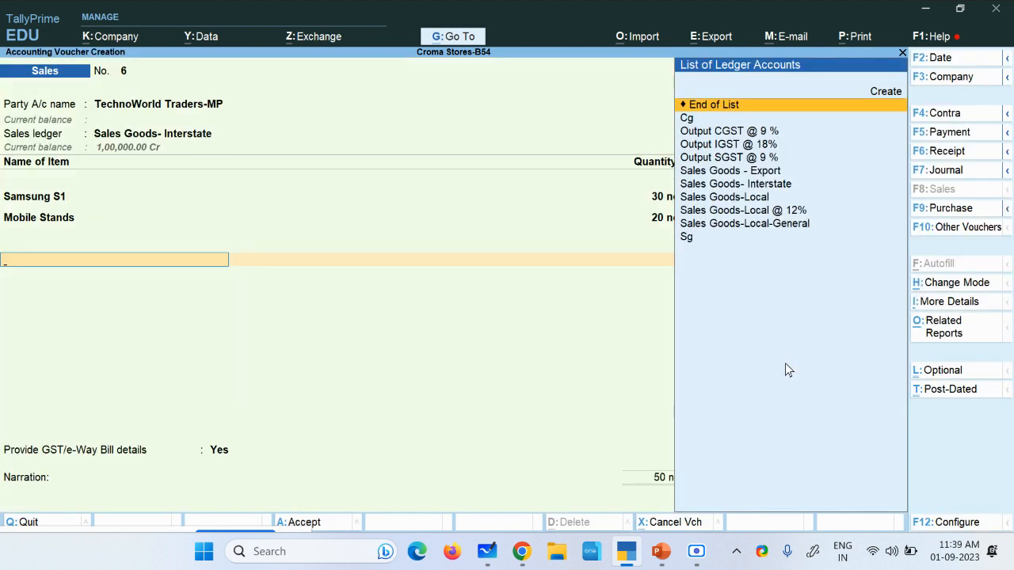
# Add the Output IGST @ 18% ledger below the items in the sales voucher
pyautogui.press('Down')
pyautogui.press('Down')
pyautogui.press('Down')
pyautogui.press('Down')
pyautogui.press('Down')
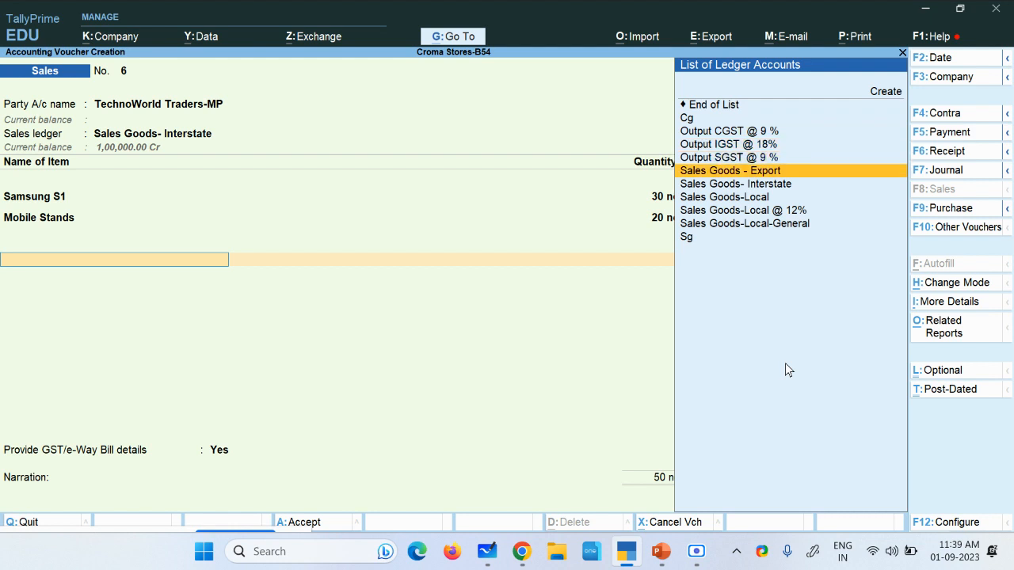
pyautogui.press('Up')
pyautogui.press('Up')
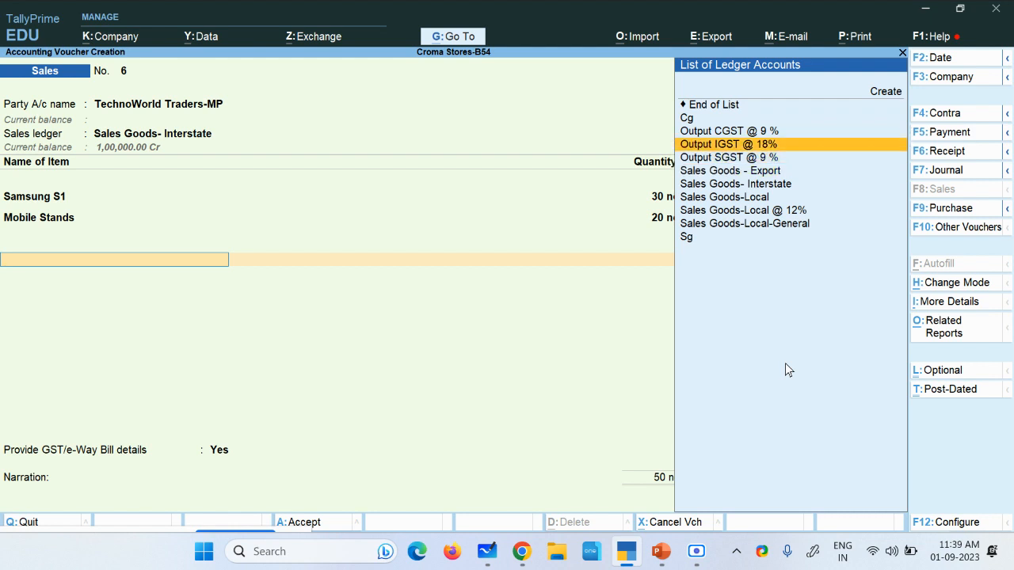
pyautogui.press('Return')
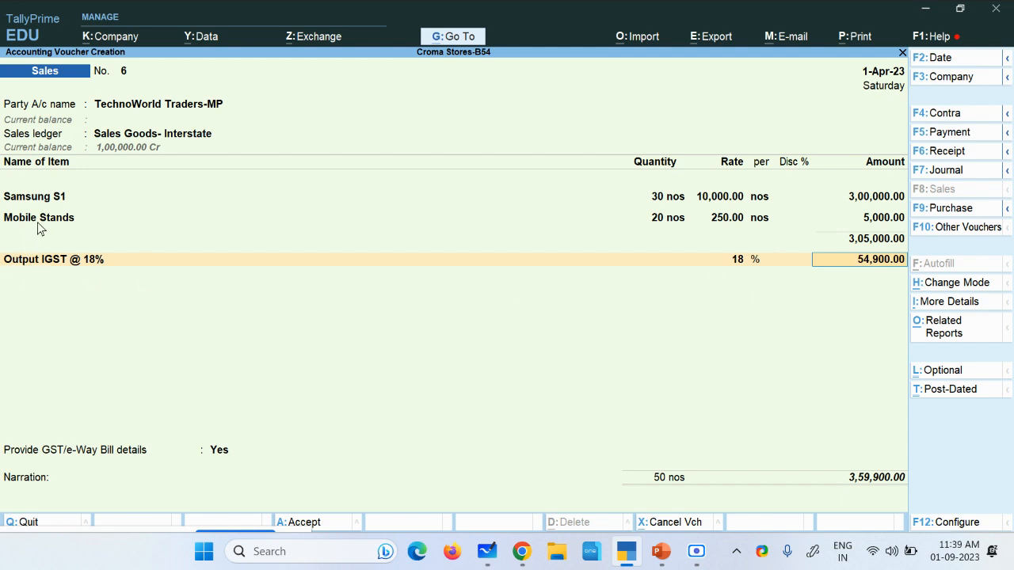
# Go back to the voucher's sales ledger field and open Sales Goods- Interstate for alteration
pyautogui.hotkey('ctrl', 'a')
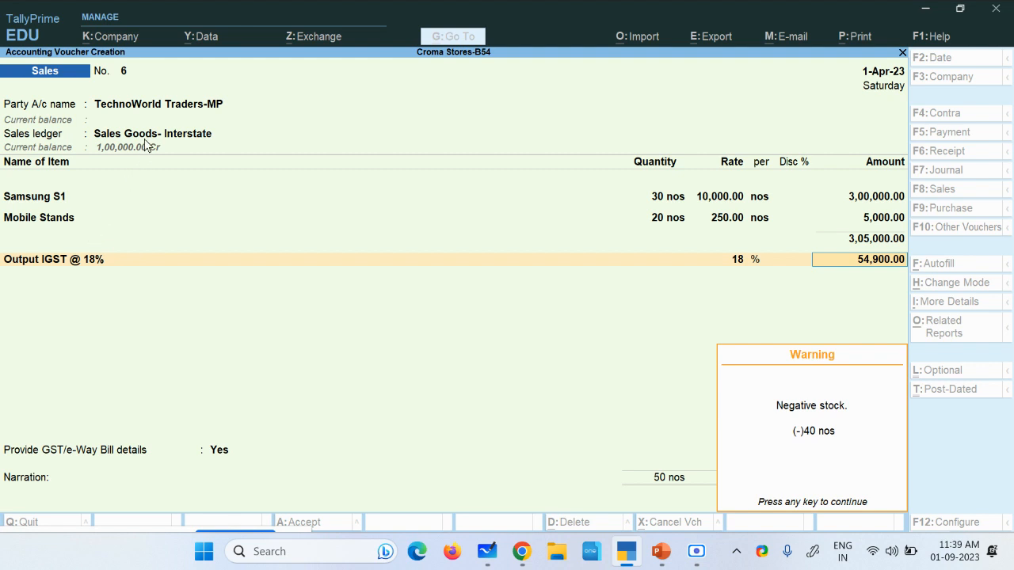
pyautogui.press('Return')
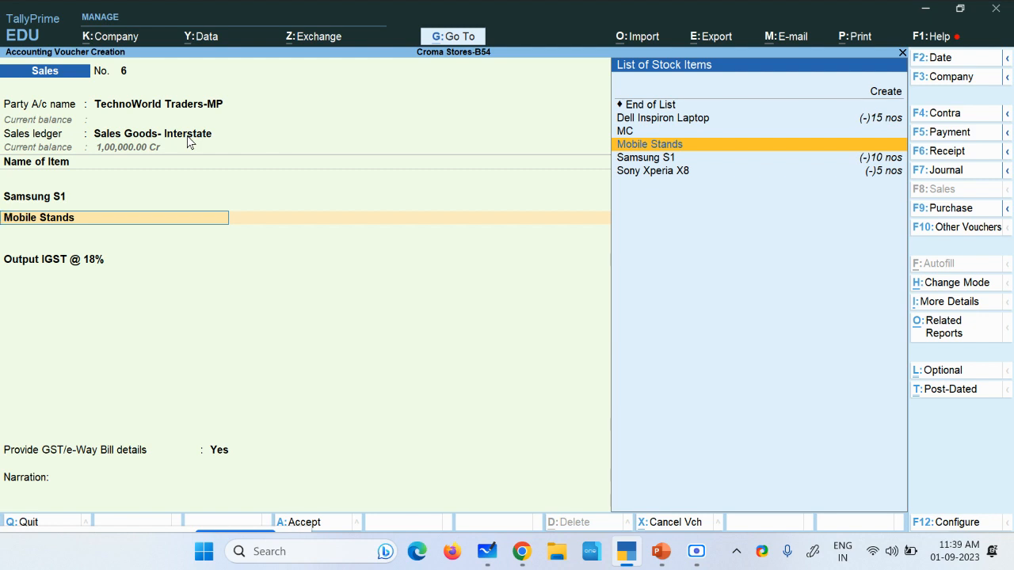
pyautogui.click(187, 141)
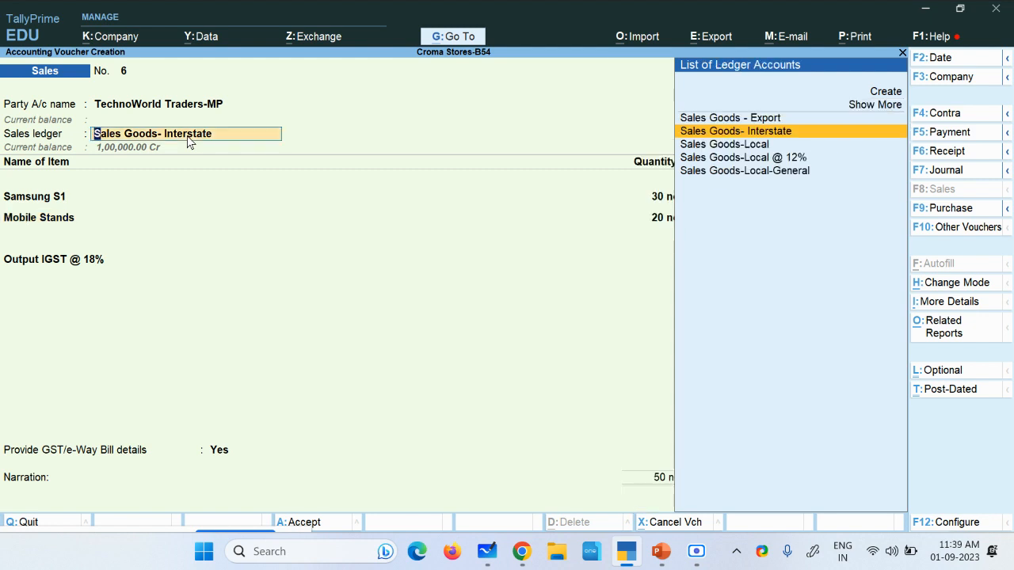
pyautogui.hotkey('ctrl', 'Return')
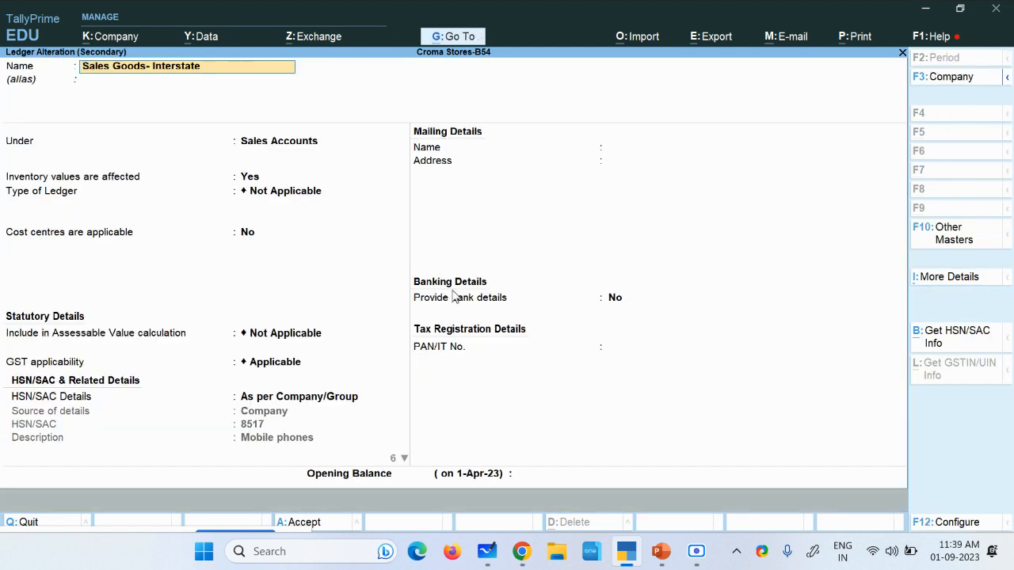
# Go through the Sales Goods- Interstate ledger settings and examine its GST rate details
pyautogui.press('Return')
pyautogui.press('Return')
pyautogui.press('Return')
pyautogui.press('Return')
pyautogui.press('Return')
pyautogui.press('Return')
pyautogui.press('Return')
pyautogui.press('Return')
pyautogui.press('Return')
pyautogui.press('Return')
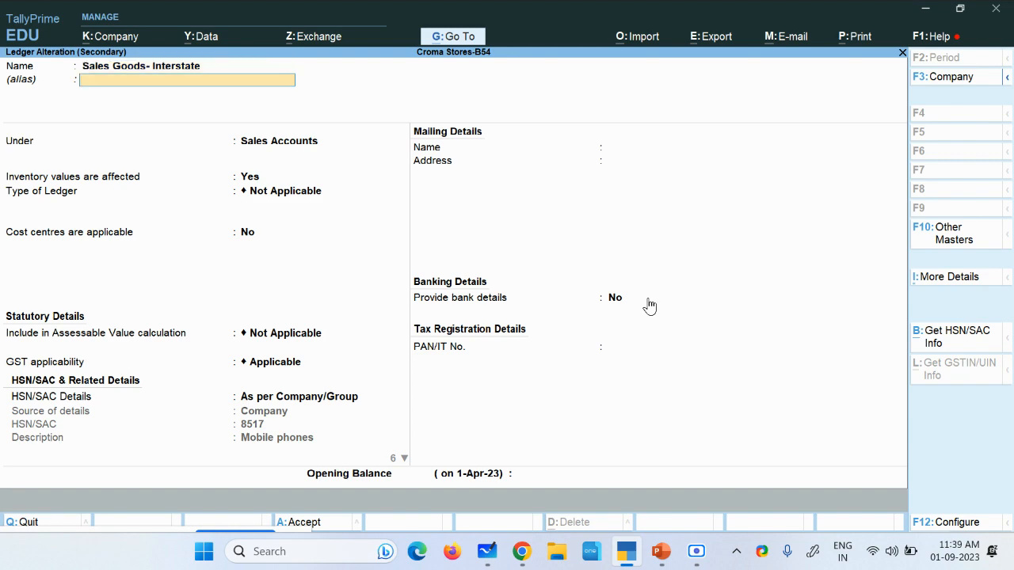
pyautogui.click(649, 304)
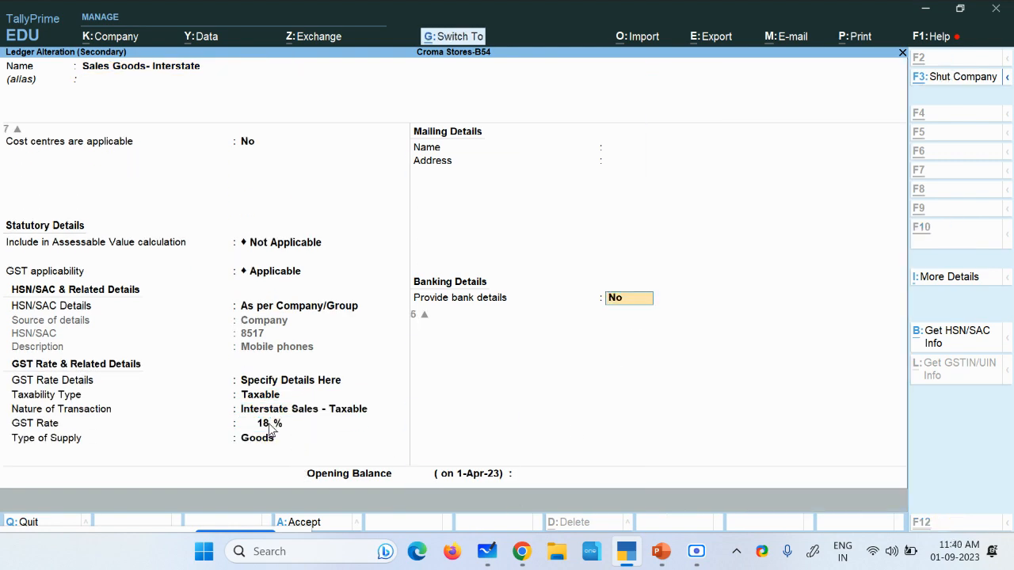
# Save the Sales Goods- Interstate ledger, return to the Samsung S1 line and open the voucher configuration
pyautogui.hotkey('ctrl', 'a')
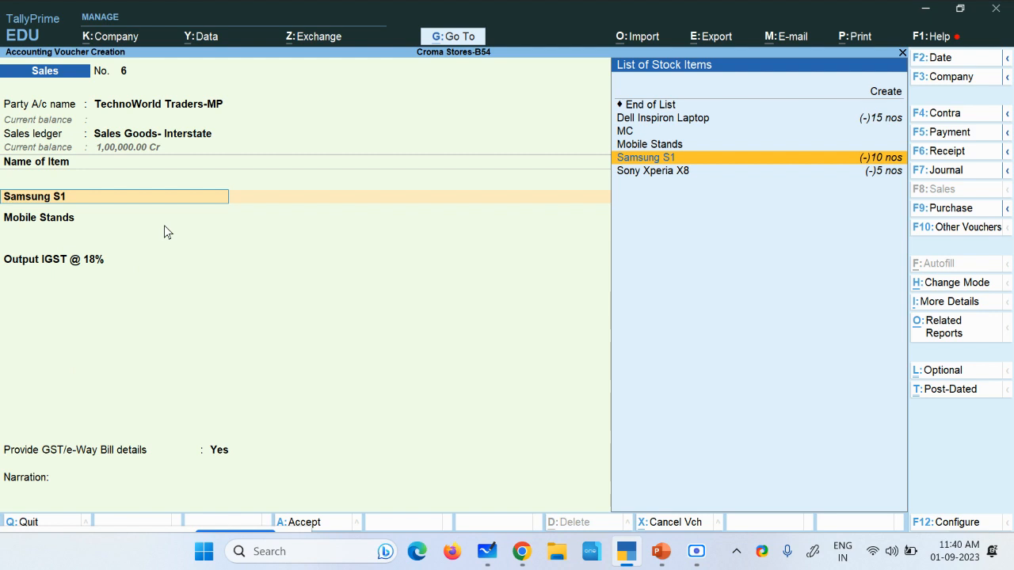
pyautogui.press('Return')
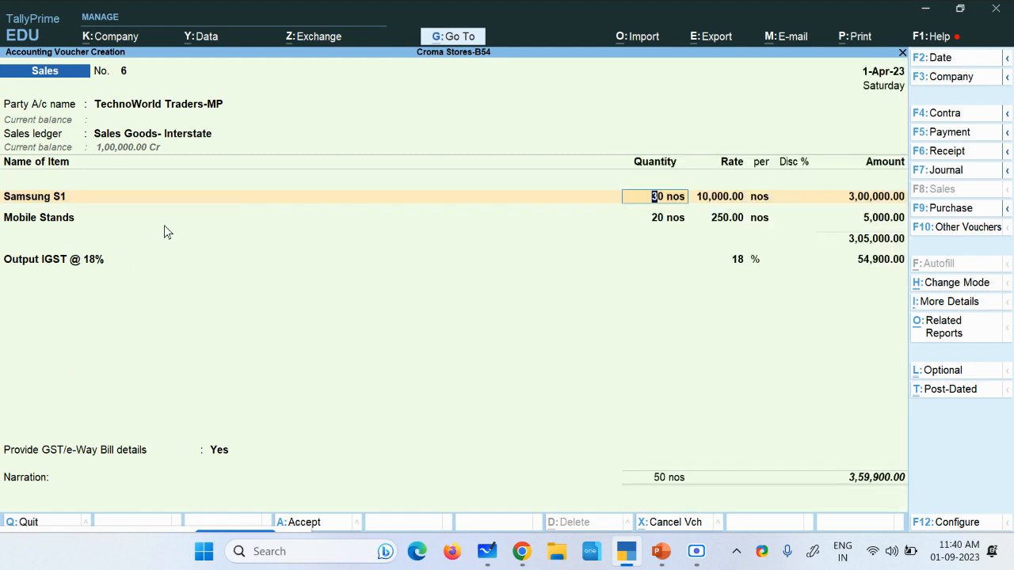
pyautogui.click(953, 525)
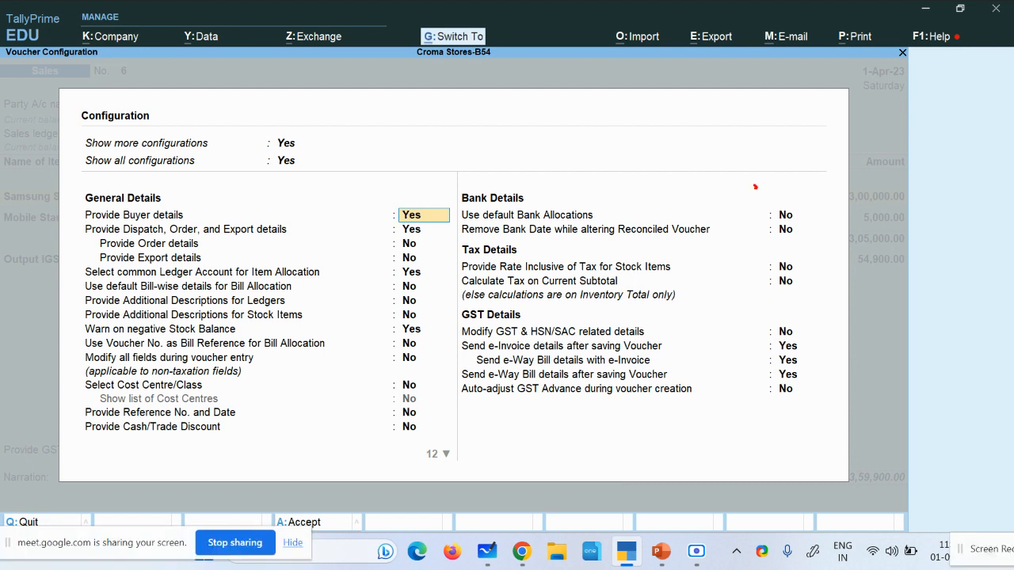
pyautogui.moveTo(654, 161); pyautogui.dragTo(715, 168)
pyautogui.moveTo(51, 193)
pyautogui.mouseDown()
pyautogui.moveTo(7, 239)
pyautogui.moveTo(87, 265)
pyautogui.moveTo(65, 270)
pyautogui.moveTo(364, 290)
pyautogui.moveTo(208, 256)
pyautogui.moveTo(57, 255)
pyautogui.mouseUp()
pyautogui.moveTo(481, 285); pyautogui.dragTo(505, 287)
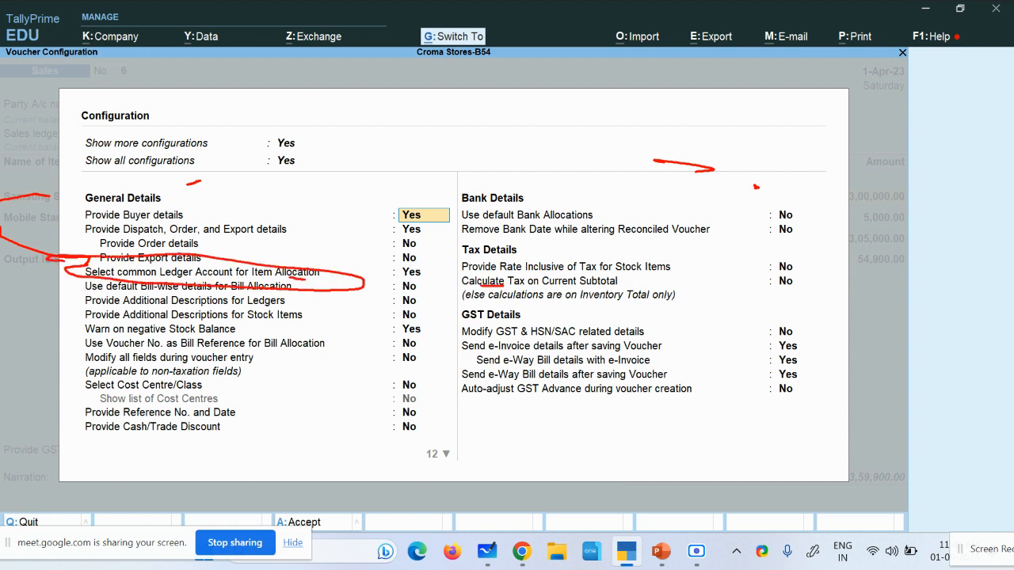
pyautogui.moveTo(291, 277); pyautogui.dragTo(411, 274)
pyautogui.moveTo(411, 275); pyautogui.dragTo(381, 285)
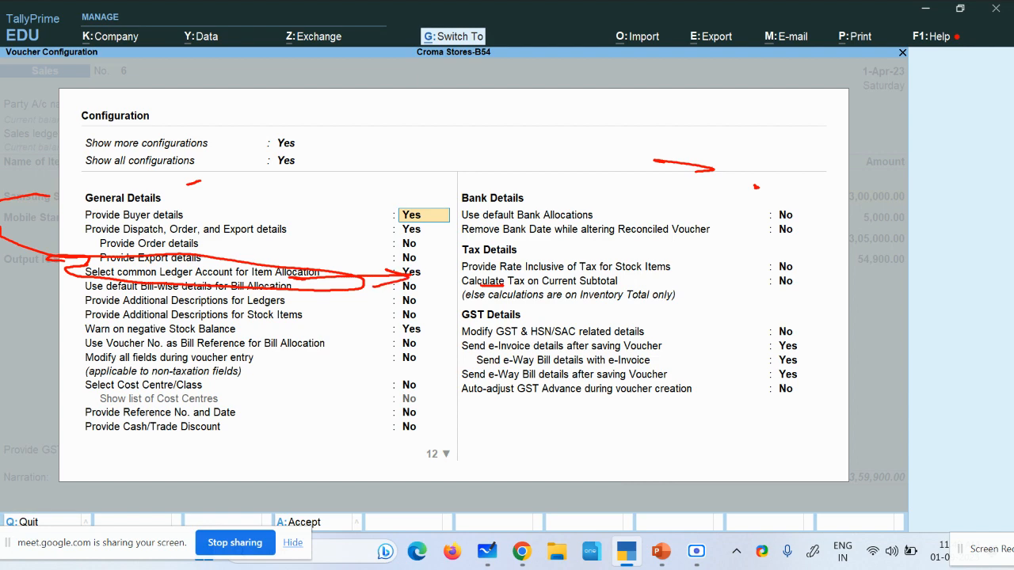
pyautogui.press('Escape')
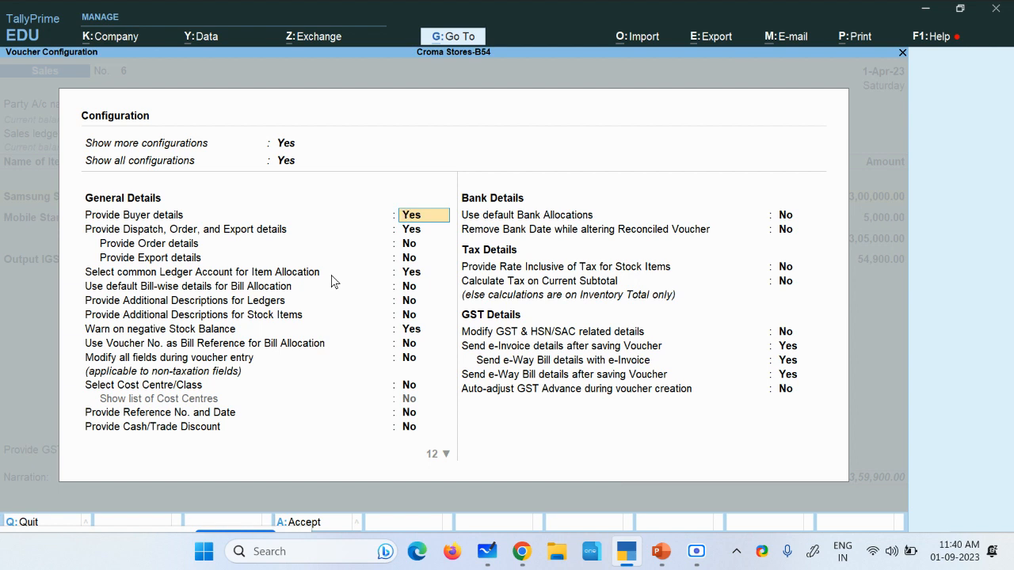
# Set Select common Ledger Account for Item Allocation to No and accept the voucher configuration
pyautogui.click(420, 275)
pyautogui.write('no')
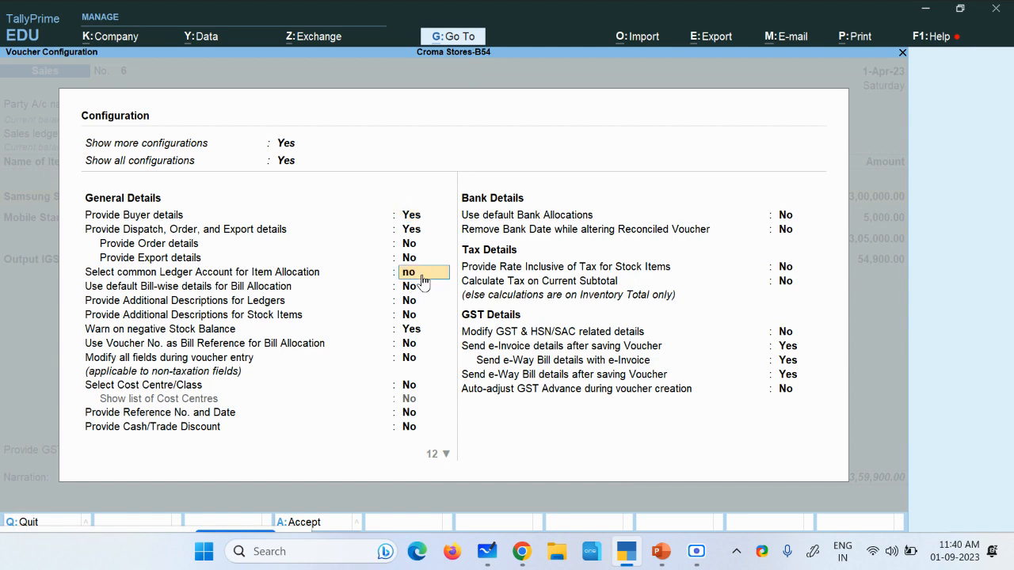
pyautogui.press('Return')
pyautogui.hotkey('ctrl', 'a')
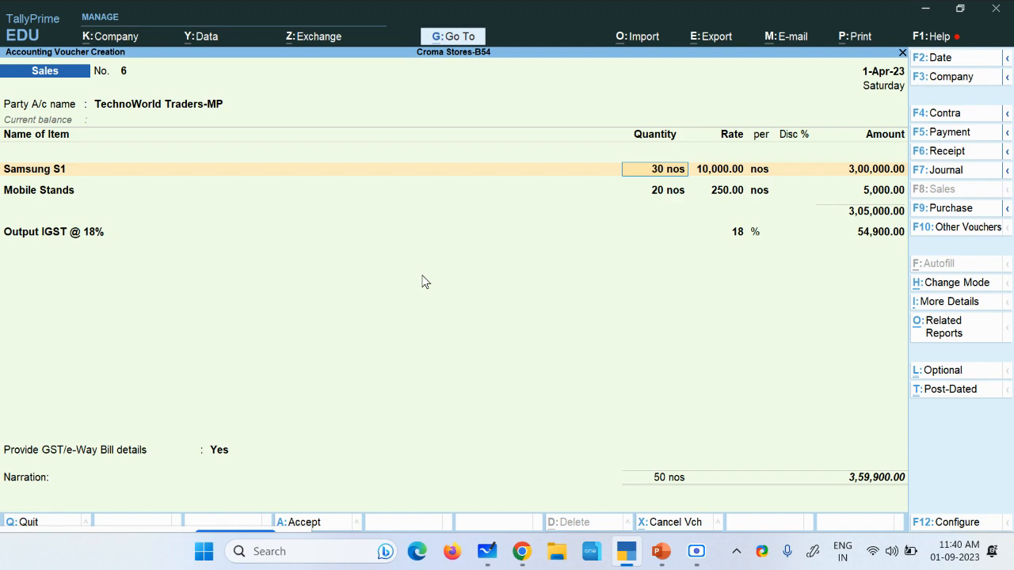
pyautogui.click(696, 551)
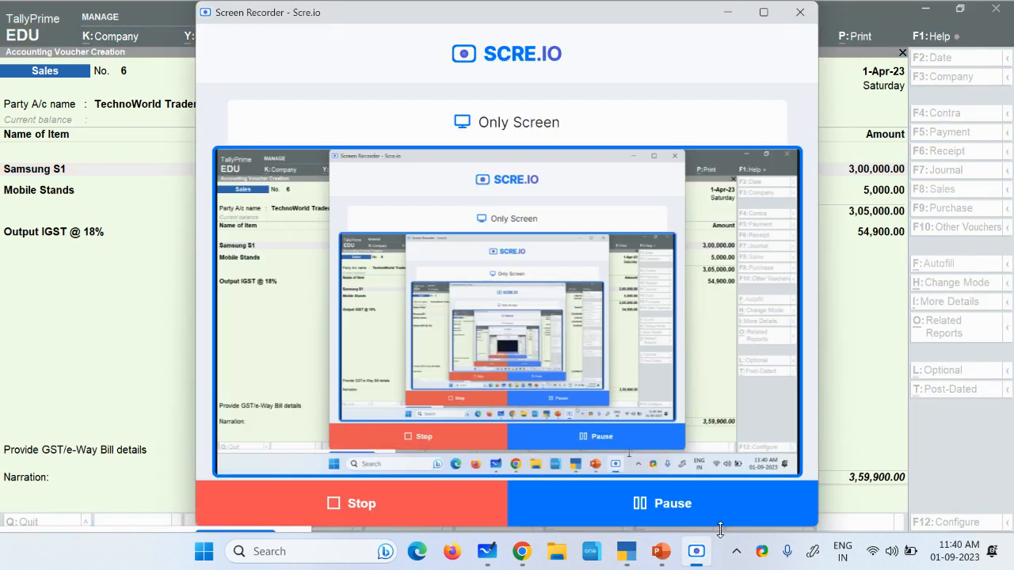
pyautogui.click(851, 397)
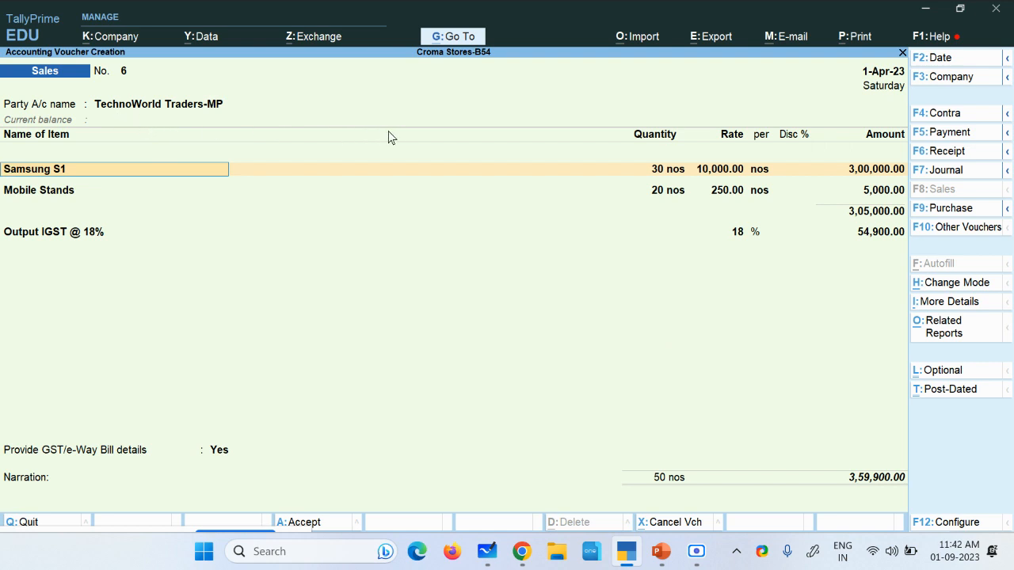
# Reconfirm TechnoWorld Traders-MP as the voucher's party and accept its dispatch and party details without changes
pyautogui.click(158, 111)
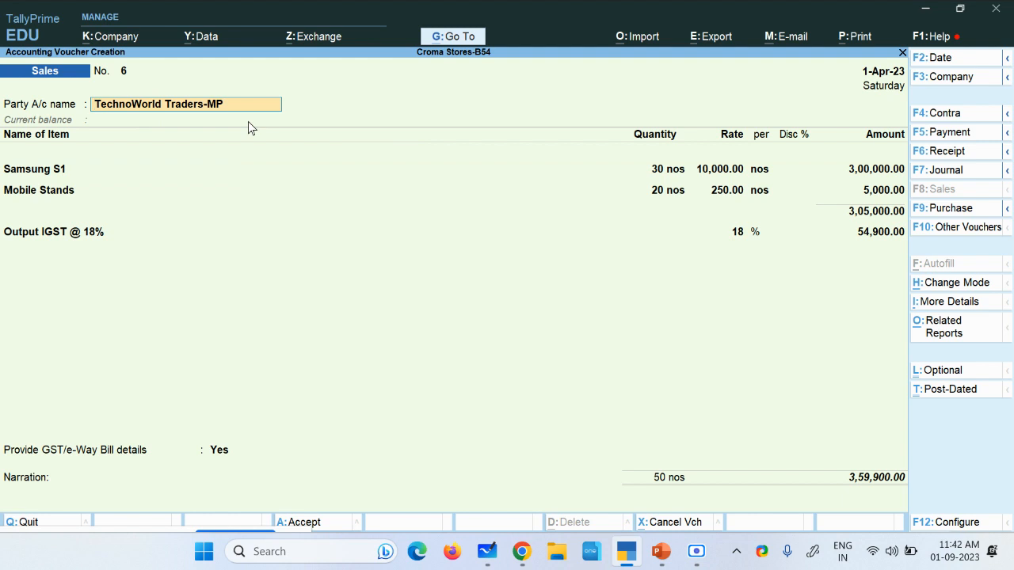
pyautogui.press('Return')
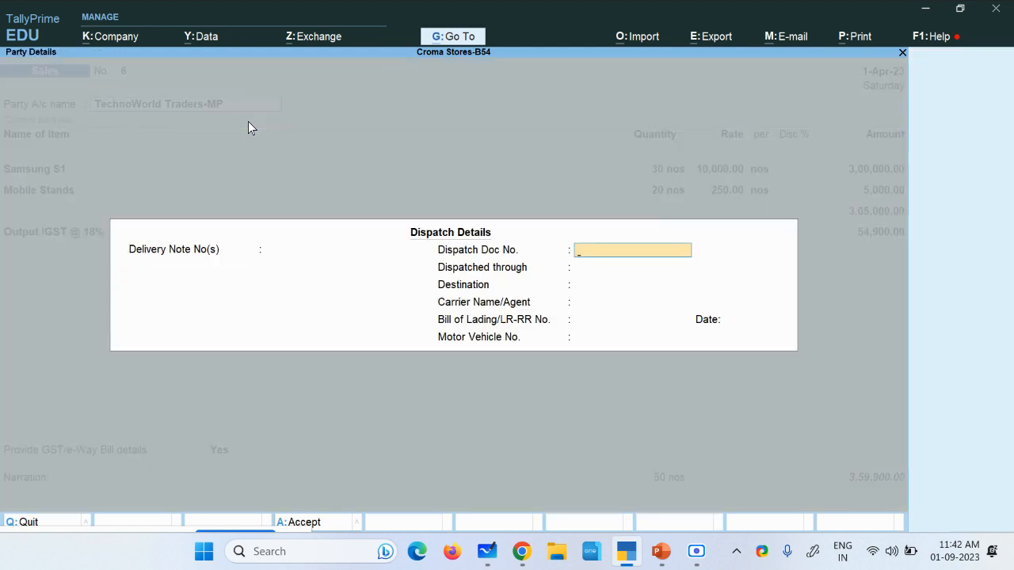
pyautogui.hotkey('ctrl', 'a')
pyautogui.hotkey('ctrl', 'a')
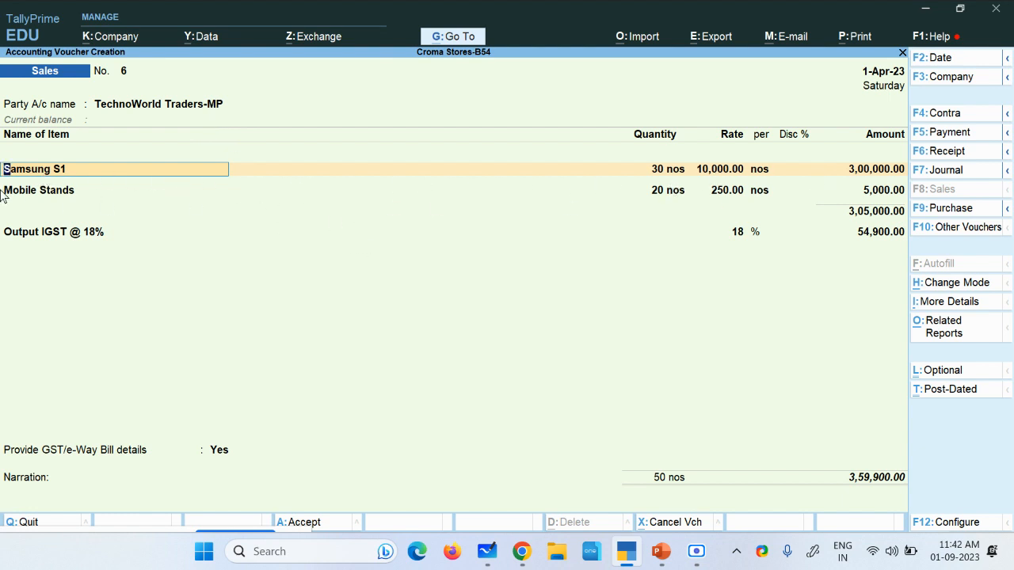
# Go through the Samsung S1 line and allocate its full amount to the Sales Goods- Interstate ledger in its accounting details
pyautogui.press('Return')
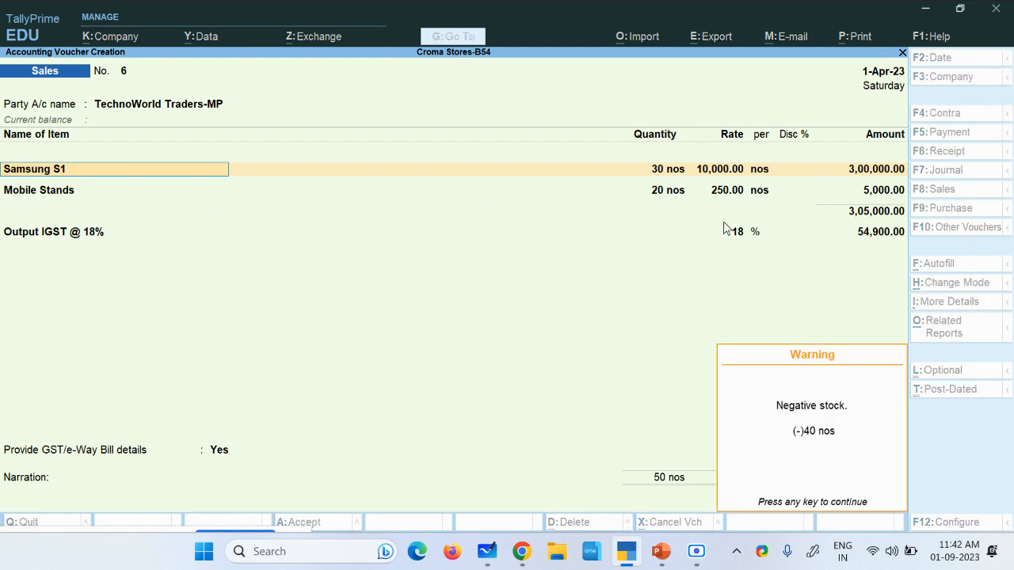
pyautogui.click(51, 174)
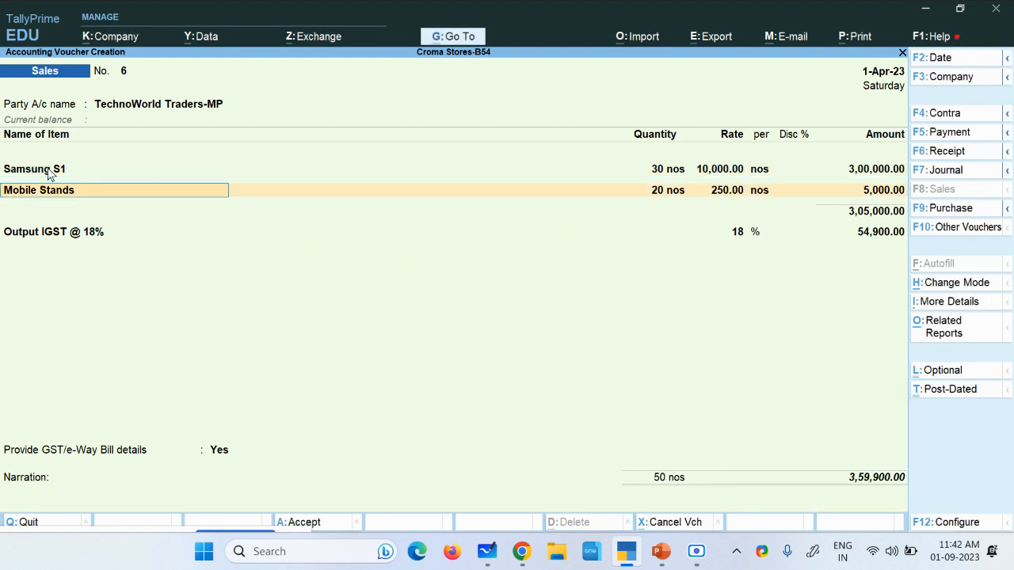
pyautogui.click(50, 175)
pyautogui.press('Return')
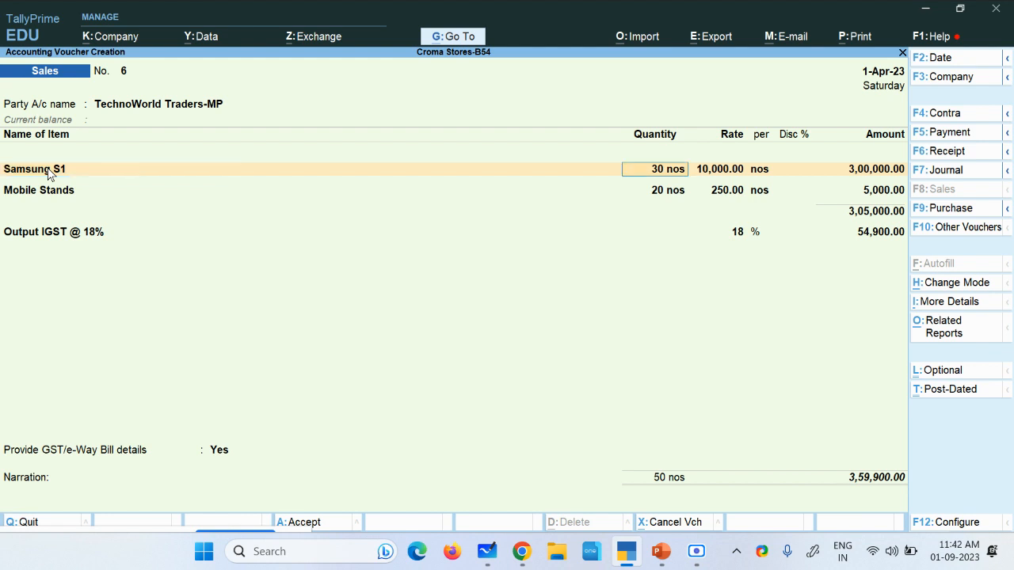
pyautogui.press('Return')
pyautogui.press('Return')
pyautogui.press('Return')
pyautogui.press('Return')
pyautogui.press('Return')
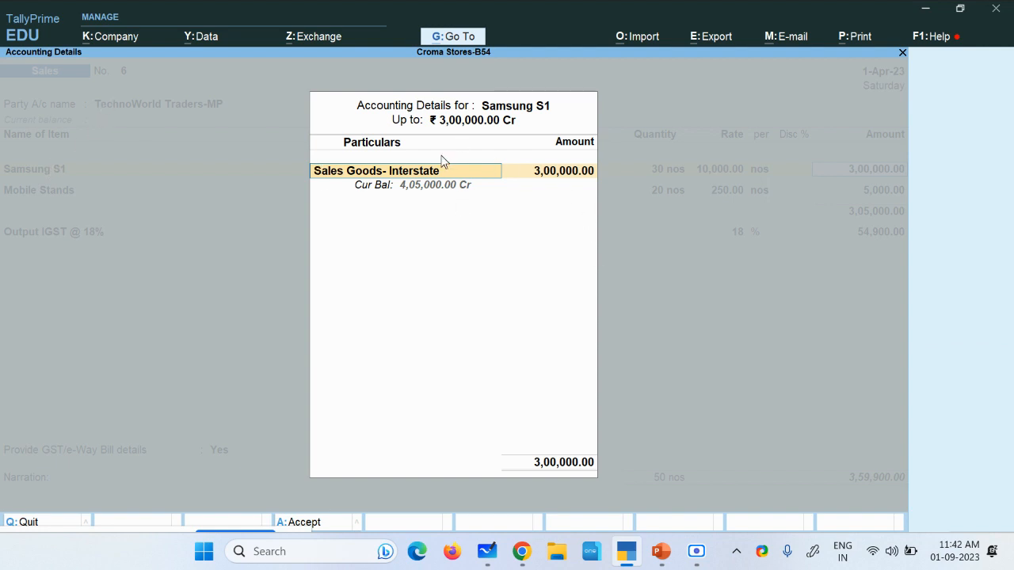
pyautogui.press('BackSpace')
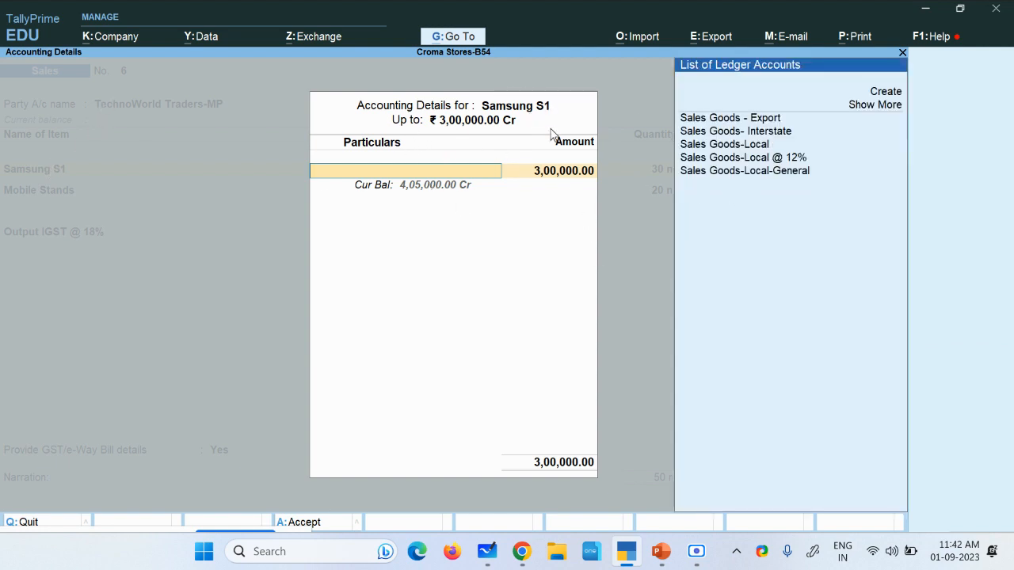
pyautogui.click(730, 133)
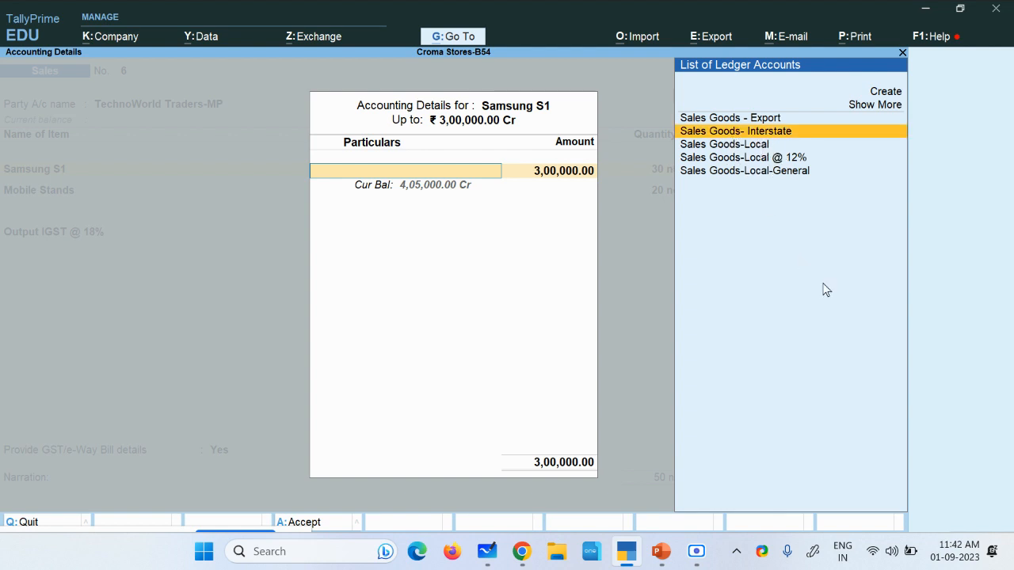
pyautogui.press('Return')
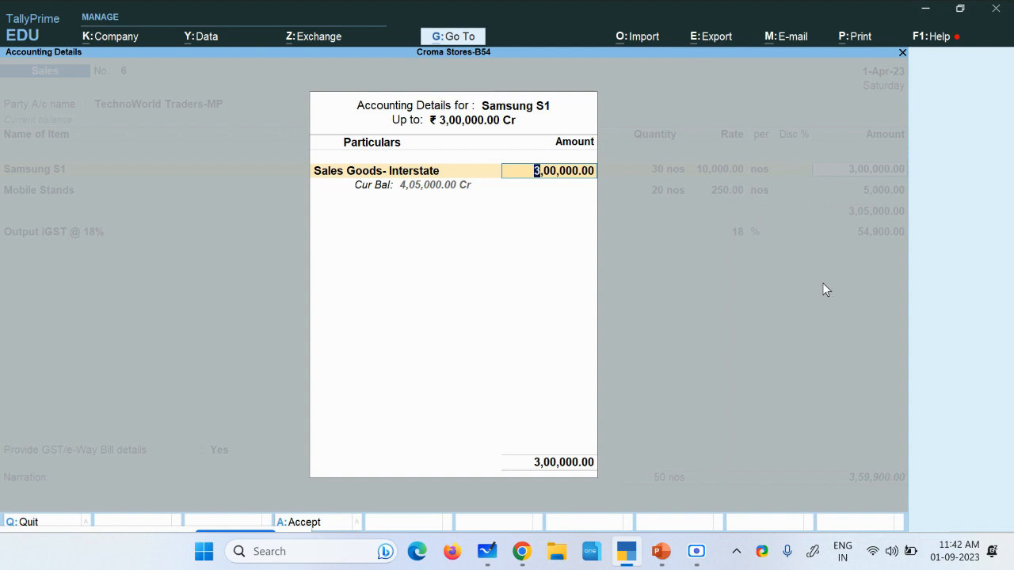
pyautogui.press('Return')
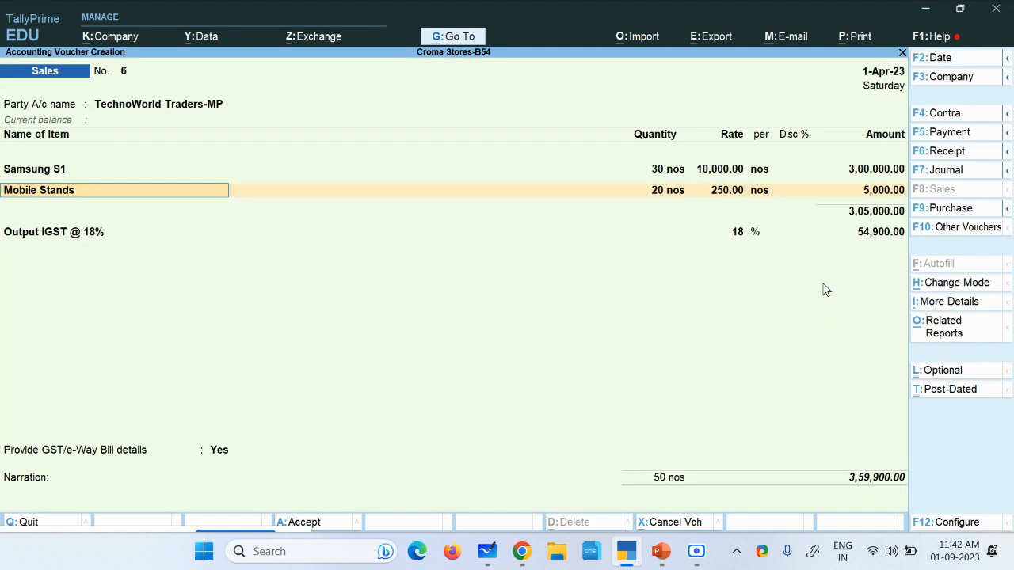
# Go through the Mobile Stands line and choose Sales Goods-Local @ 12% as the ledger in its accounting details
pyautogui.press('Return')
pyautogui.press('Return')
pyautogui.press('Return')
pyautogui.press('Return')
pyautogui.press('Return')
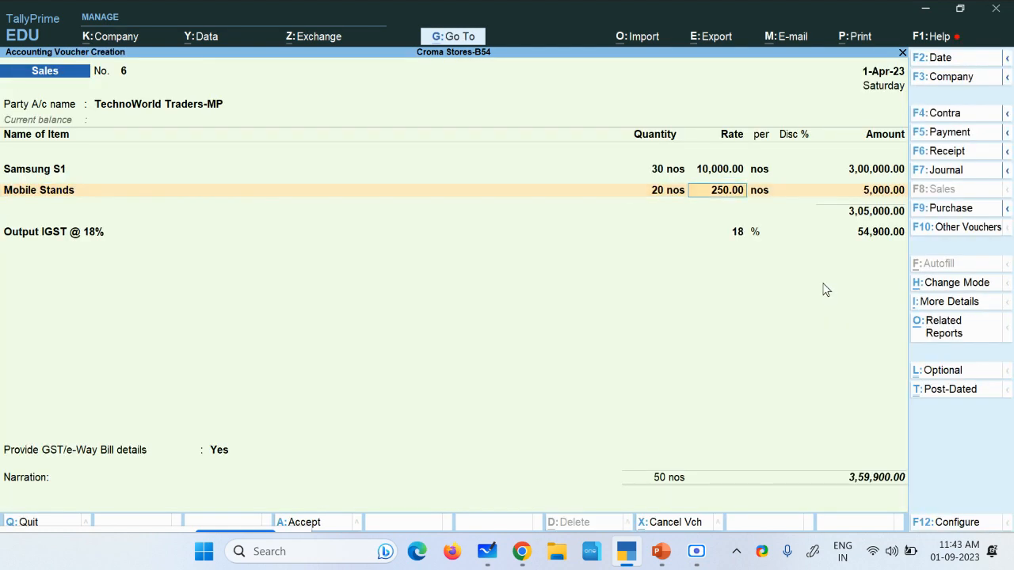
pyautogui.press('Return')
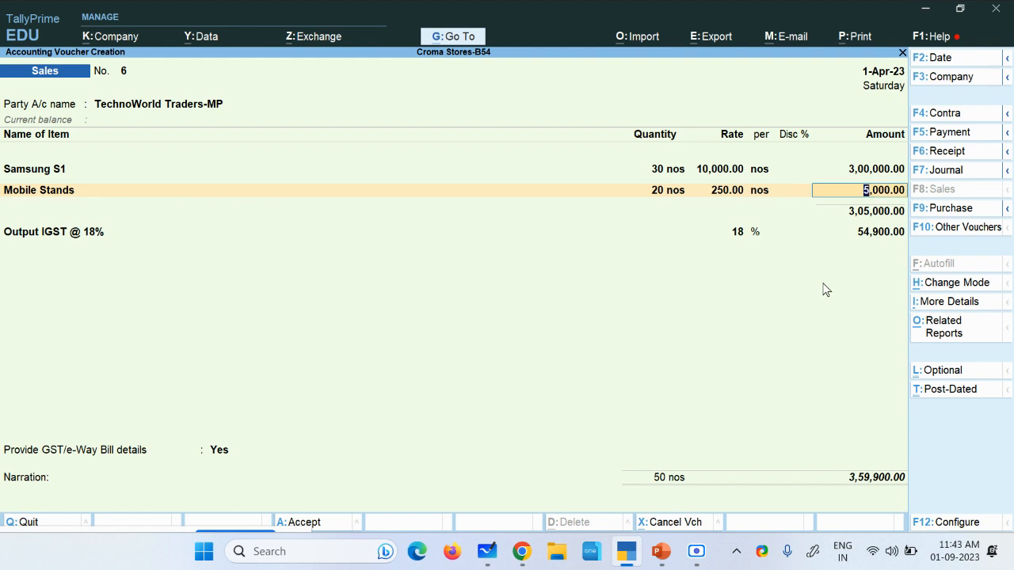
pyautogui.press('Return')
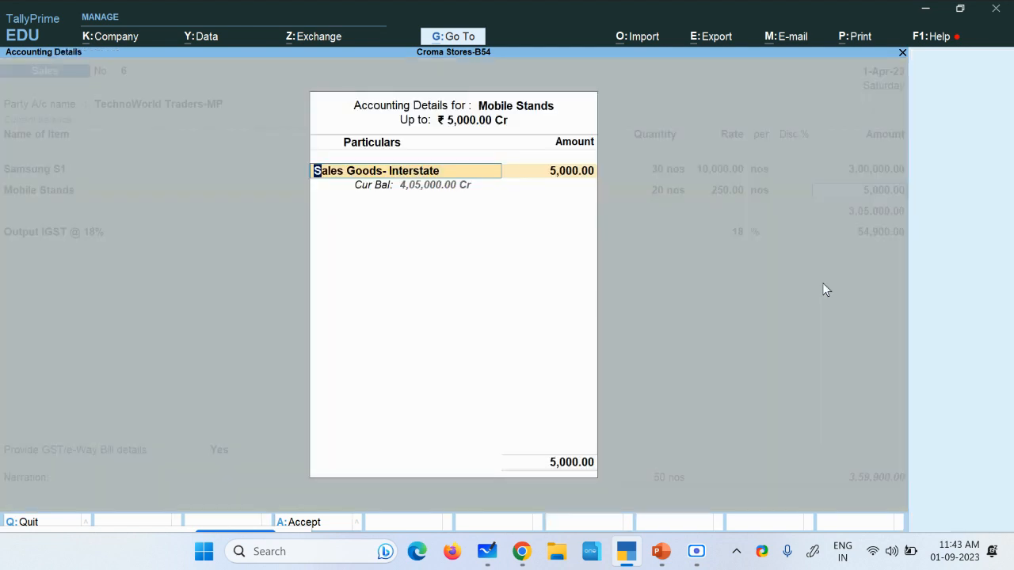
pyautogui.press('BackSpace')
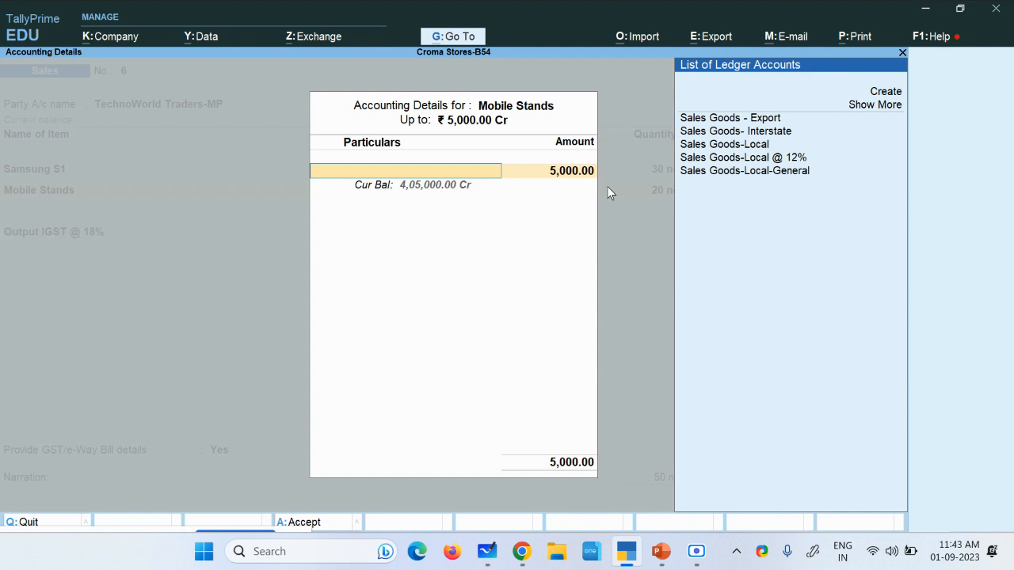
pyautogui.click(716, 161)
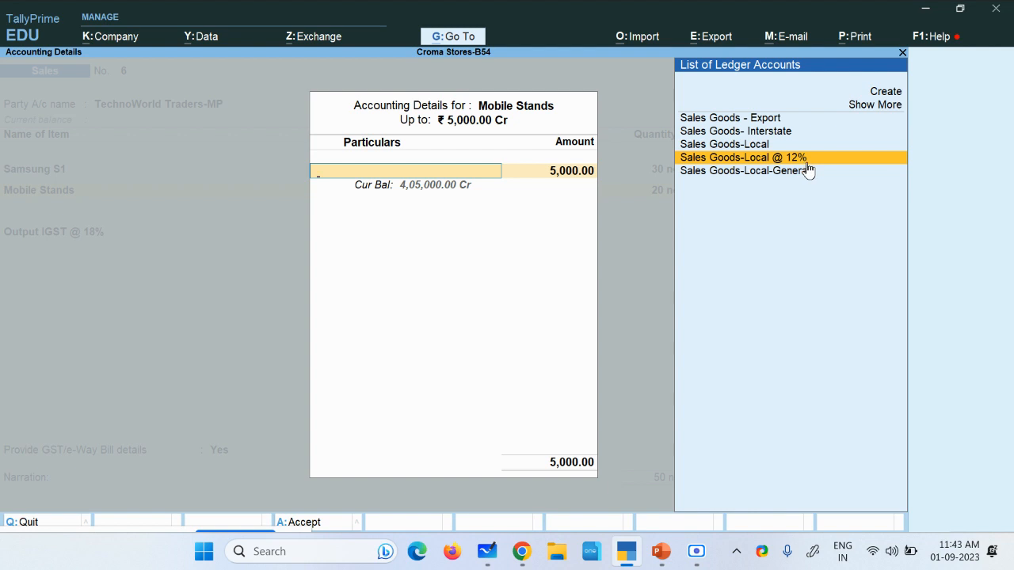
pyautogui.press('Return')
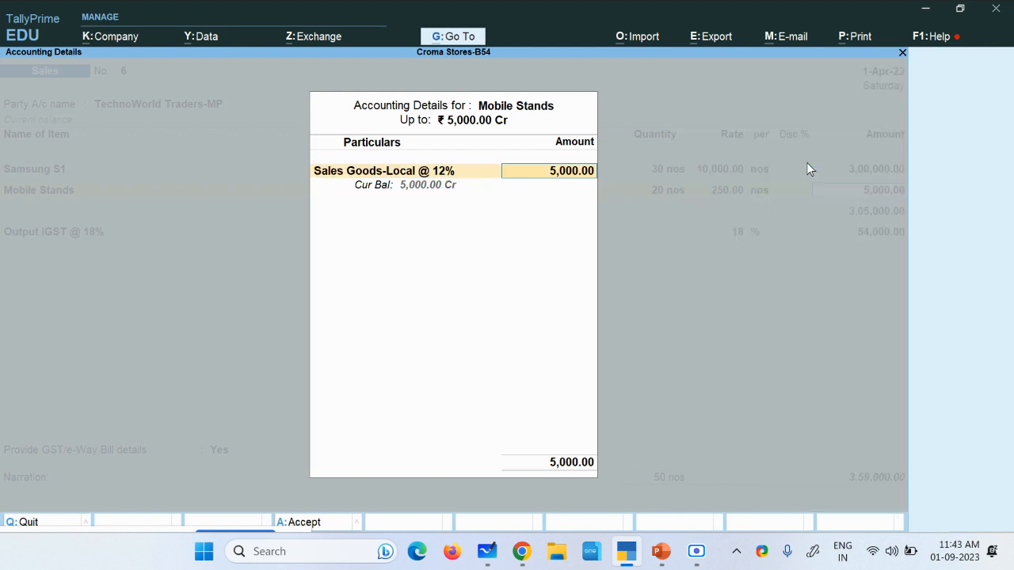
# Alter the Sales Goods-Local @ 12% ledger from the Mobile Stands allocation, setting its Nature of Transaction to Interstate Sales - Taxable
pyautogui.press('BackSpace')
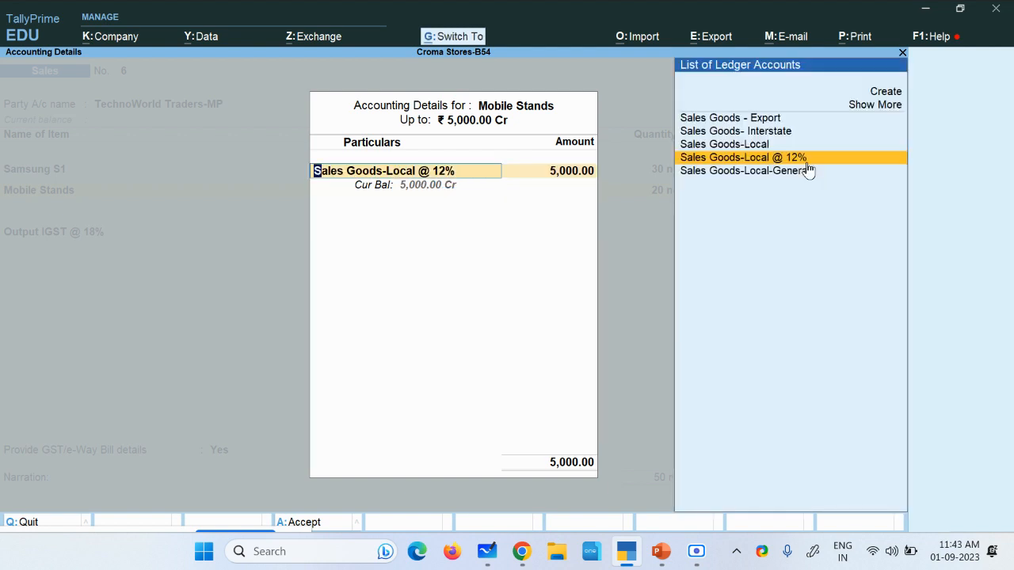
pyautogui.hotkey('ctrl', 'Return')
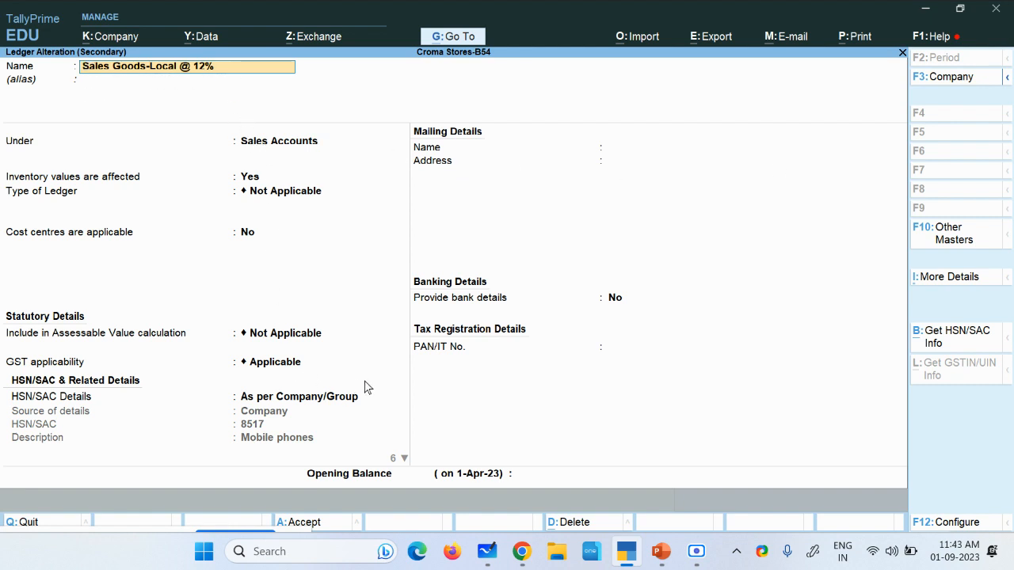
pyautogui.press('Return')
pyautogui.press('Return')
pyautogui.press('Return')
pyautogui.press('Return')
pyautogui.press('Return')
pyautogui.press('Return')
pyautogui.press('Return')
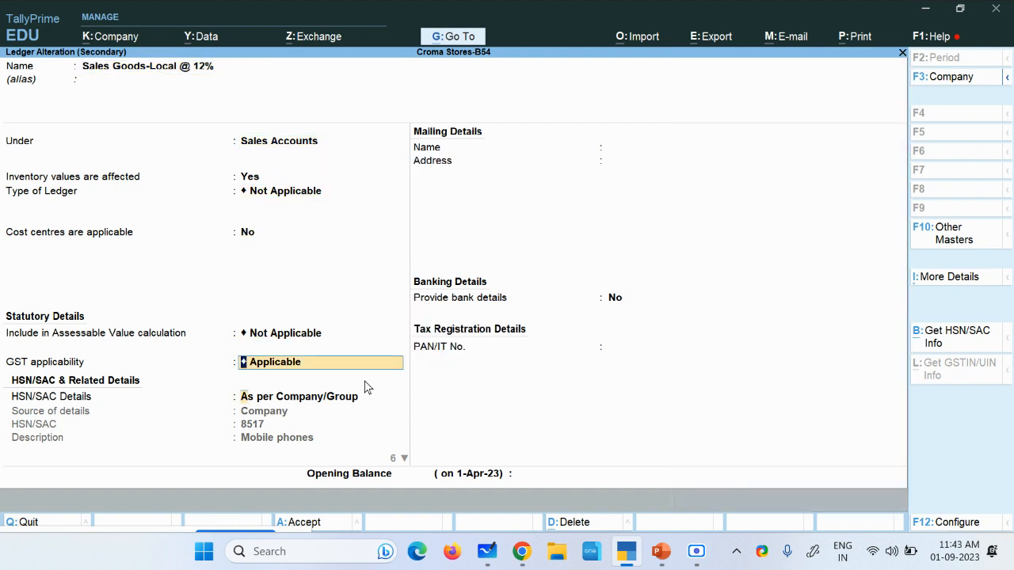
pyautogui.press('Return')
pyautogui.press('Return')
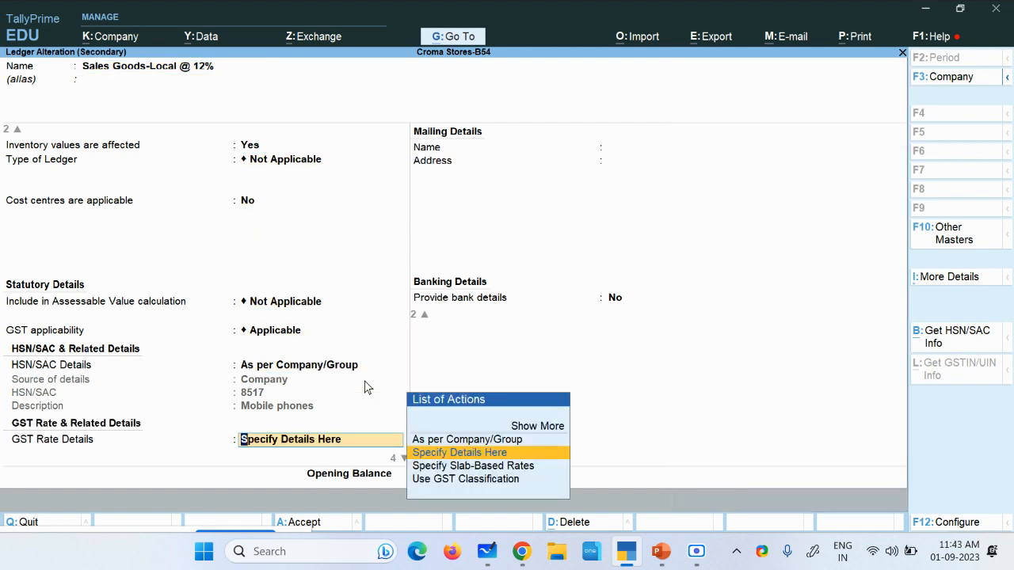
pyautogui.press('Return')
pyautogui.press('Return')
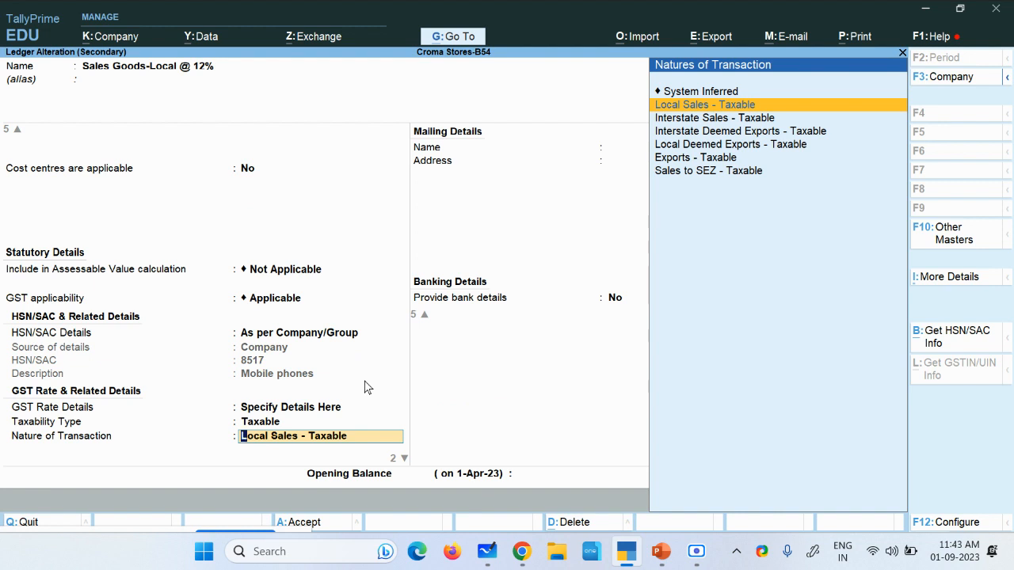
pyautogui.press('Return')
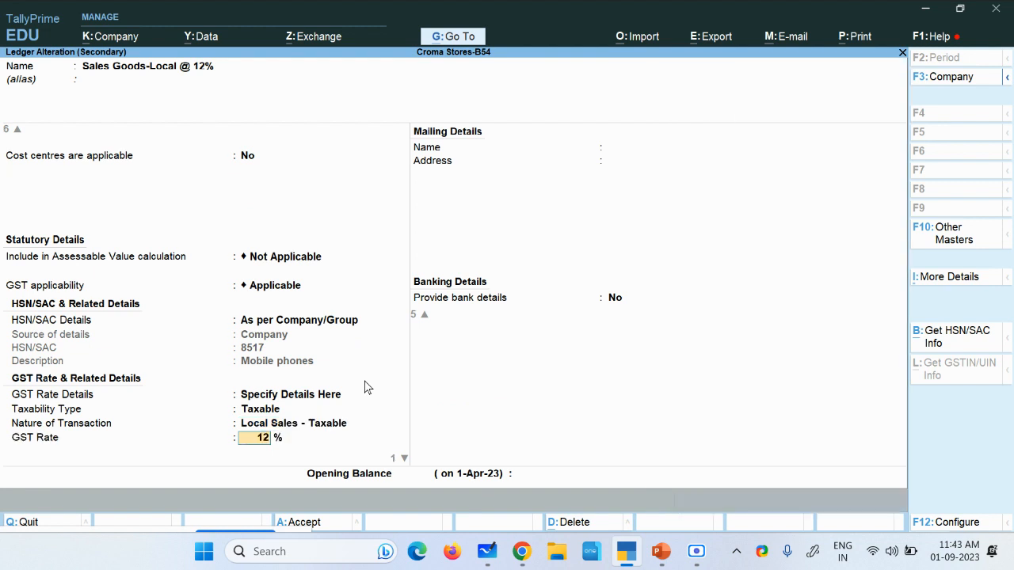
pyautogui.press('BackSpace')
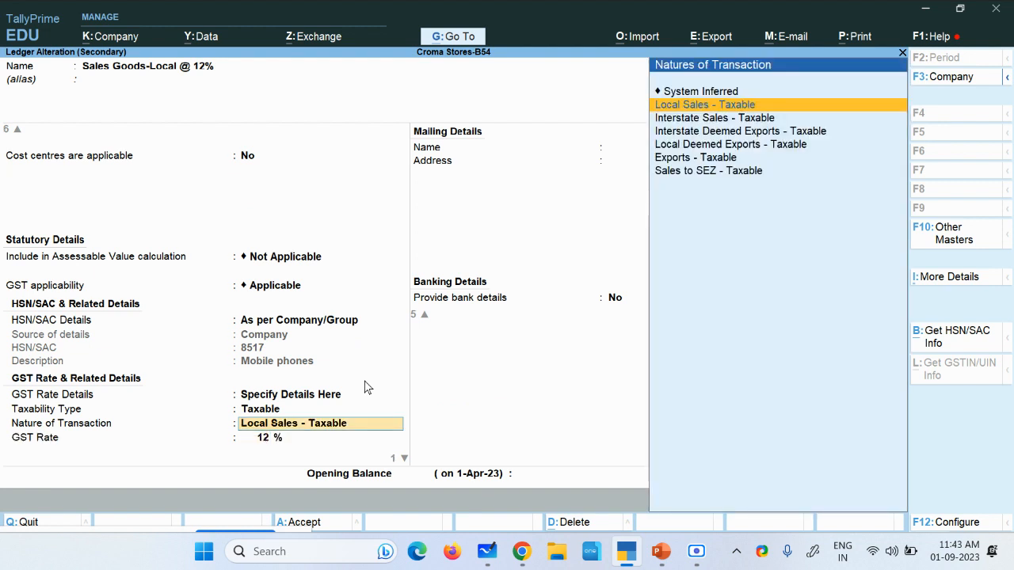
pyautogui.press('Down')
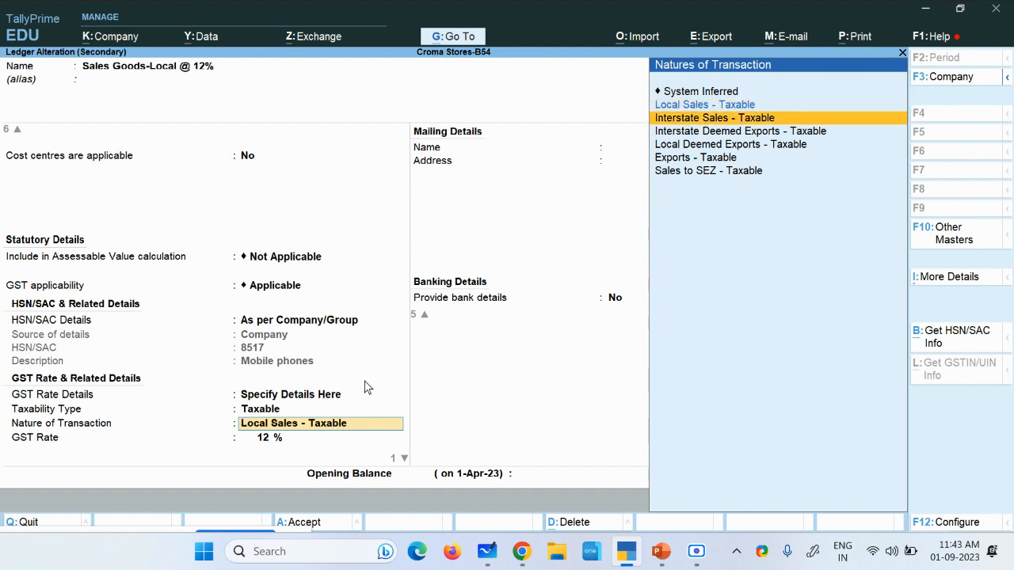
pyautogui.press('Return')
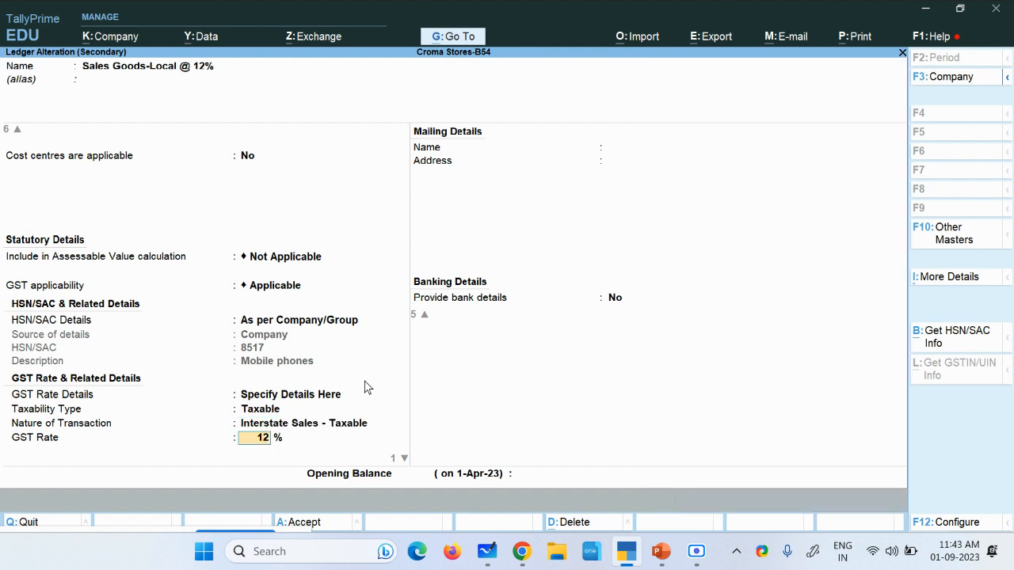
# Keep the ledger's remaining settings and save it, and accept the Mobile Stands accounting allocation
pyautogui.press('Return')
pyautogui.press('Return')
pyautogui.press('Return')
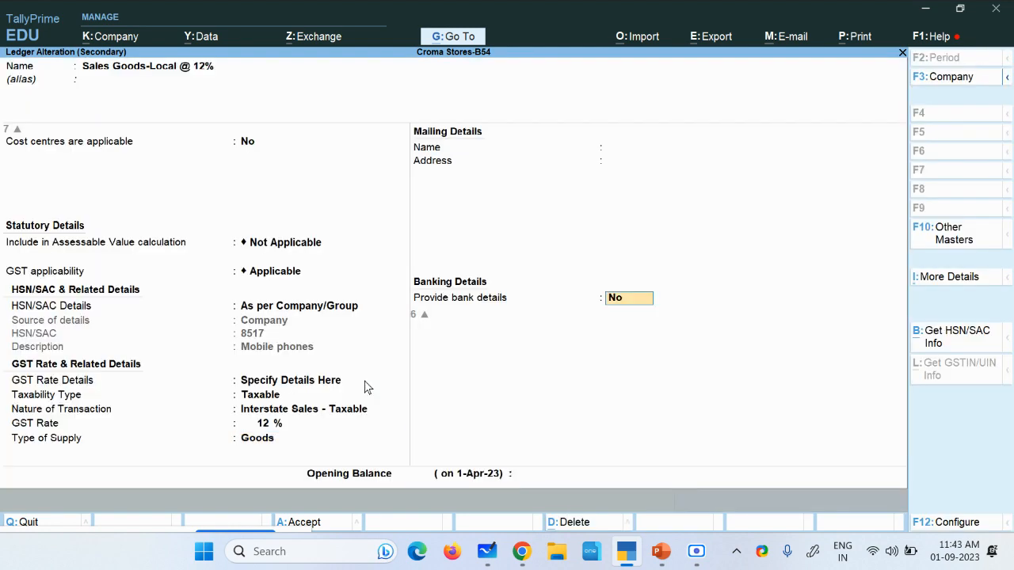
pyautogui.press('Return')
pyautogui.press('Return')
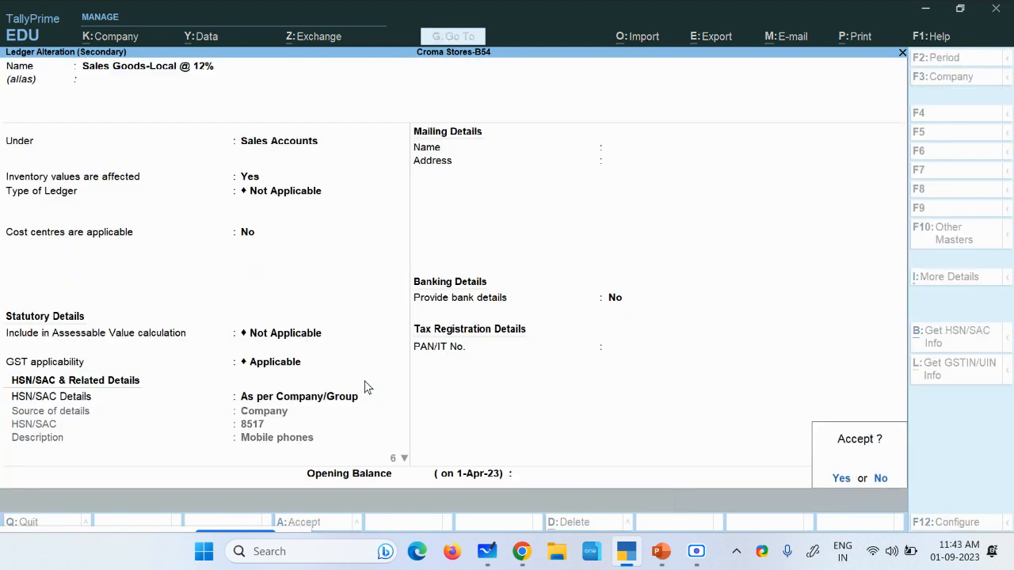
pyautogui.press('Return')
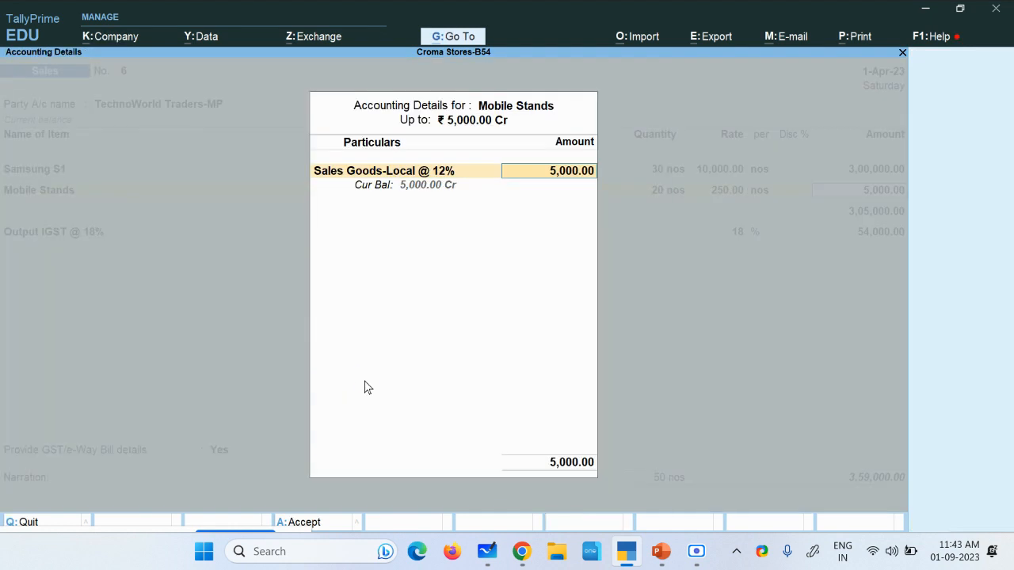
pyautogui.press('Return')
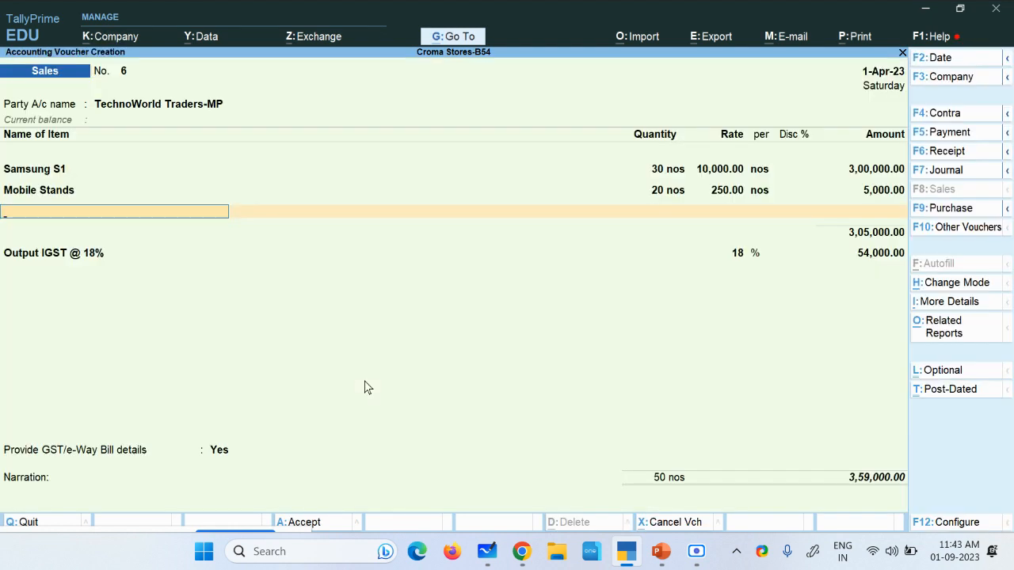
# Remove the Output IGST @ 18% line from the voucher and end the ledger list
pyautogui.press('Return')
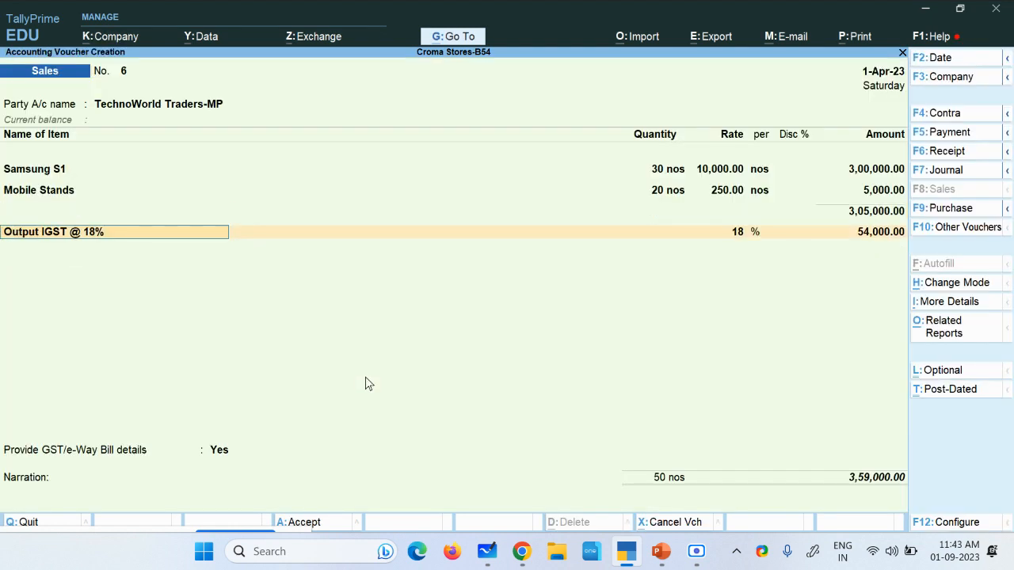
pyautogui.press('BackSpace')
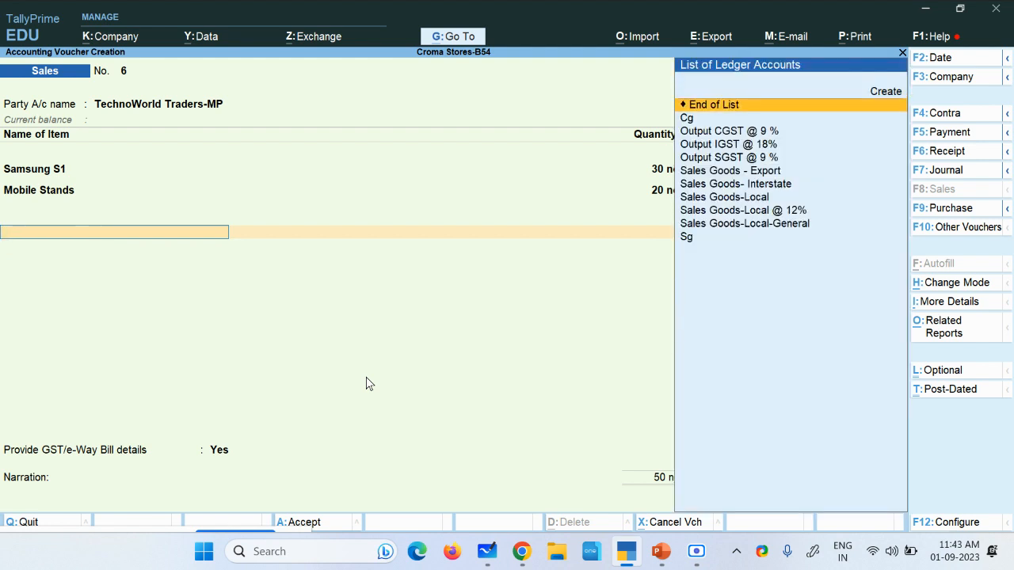
pyautogui.press('Return')
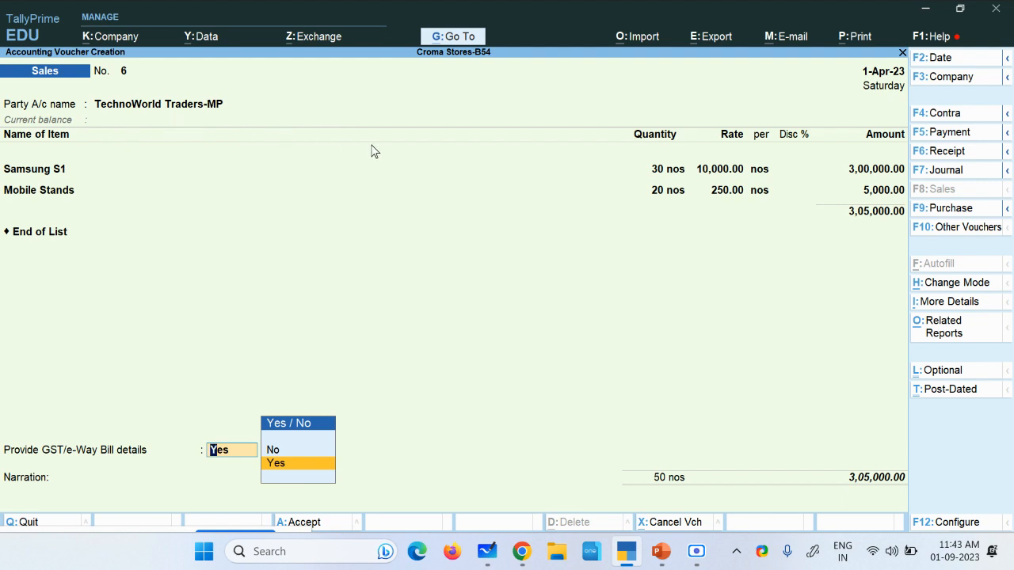
pyautogui.click(696, 551)
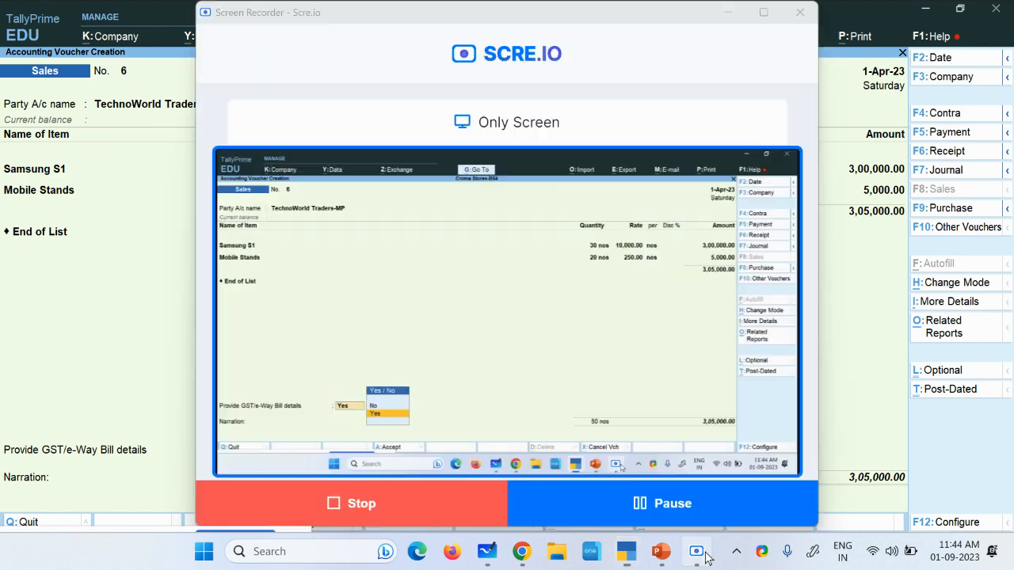
pyautogui.click(831, 410)
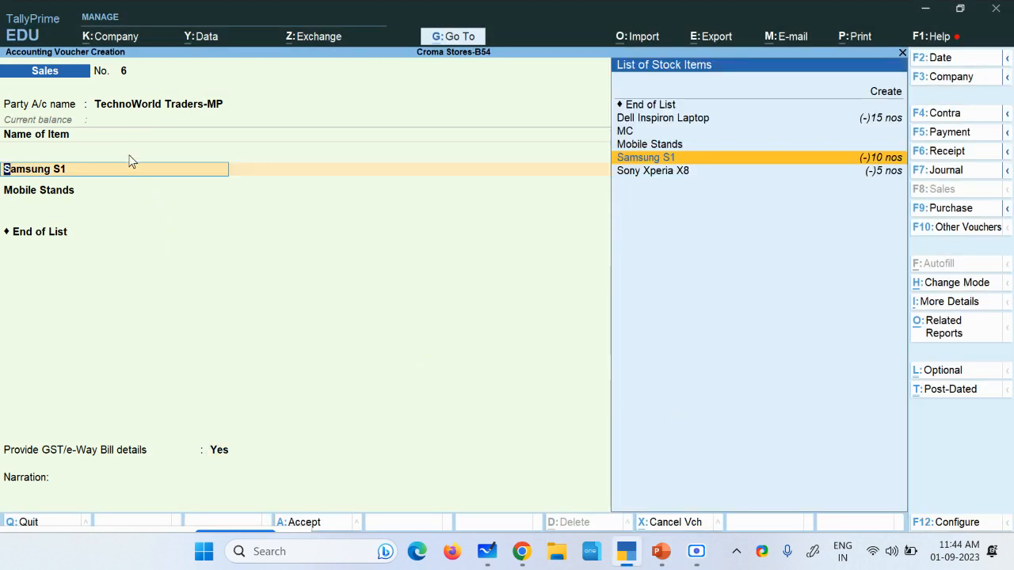
# Return to the voucher's party field, keep TechnoWorld Traders-MP, and accept its dispatch and party details unchanged
pyautogui.click(129, 105)
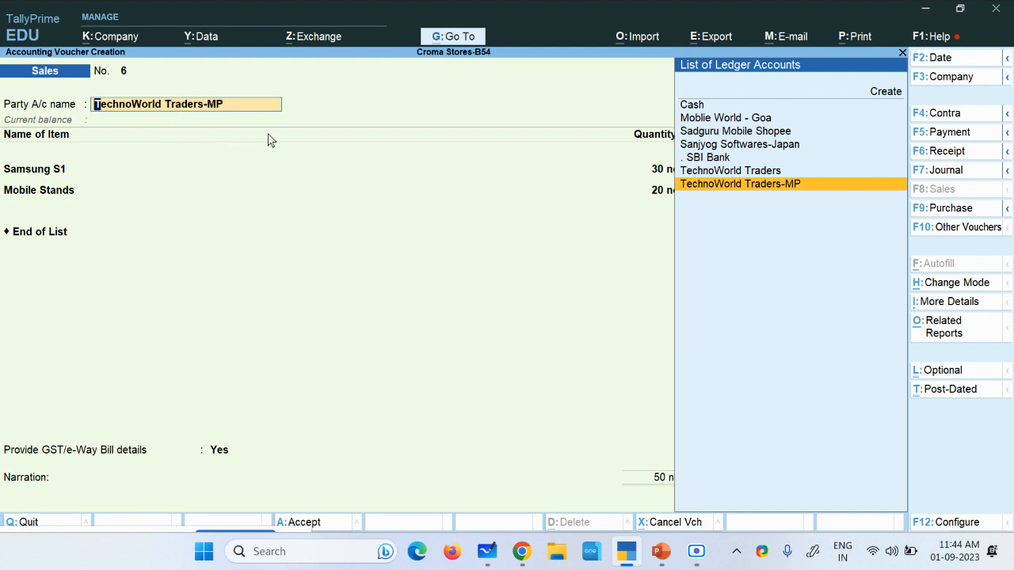
pyautogui.press('Return')
pyautogui.press('Return')
pyautogui.press('Return')
pyautogui.press('Return')
pyautogui.press('Return')
pyautogui.press('Return')
pyautogui.press('Return')
pyautogui.press('Return')
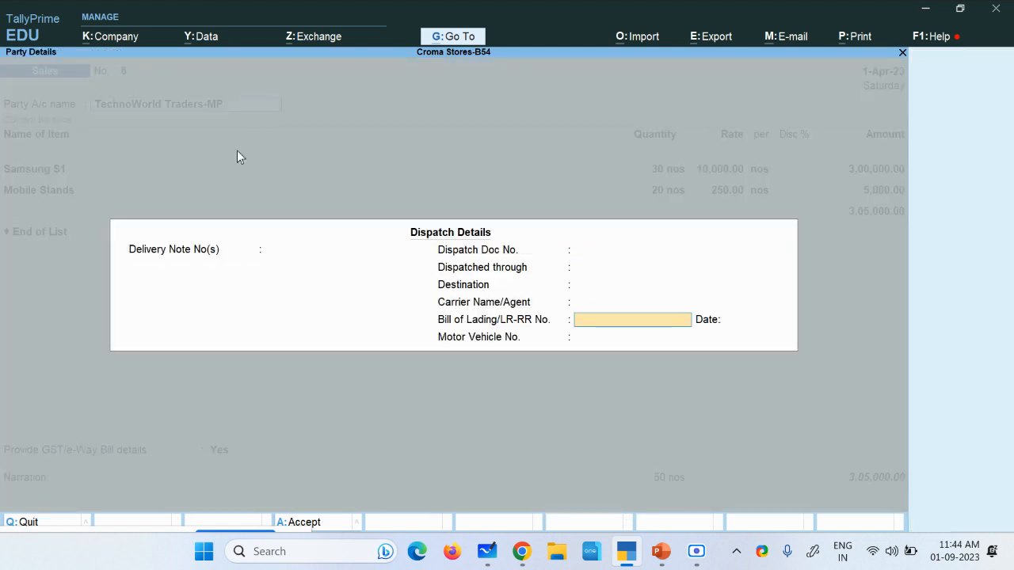
pyautogui.press('Return')
pyautogui.press('Return')
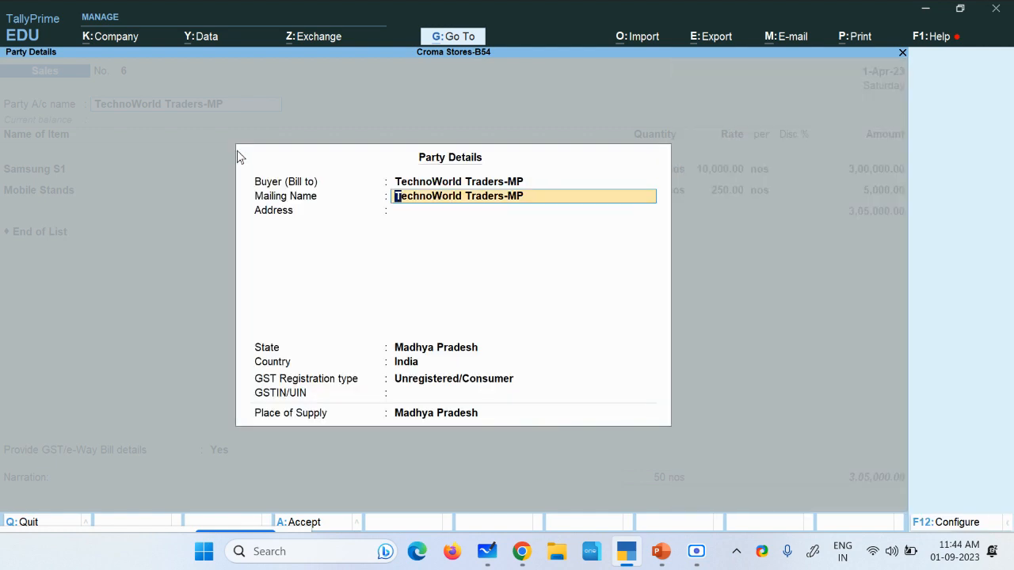
pyautogui.hotkey('ctrl', 'a')
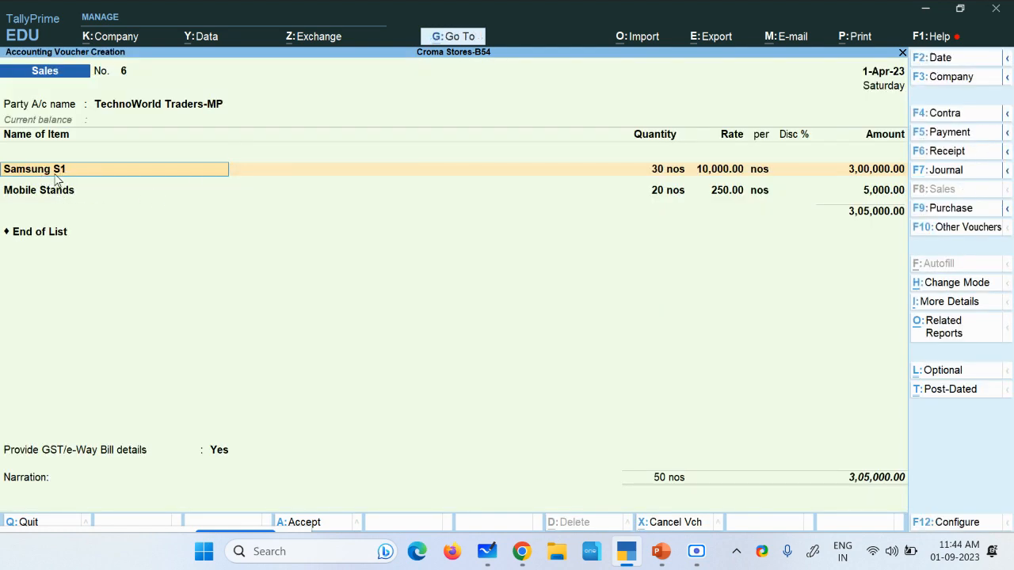
# Reselect Sales Goods- Interstate in the Samsung S1 line's accounting details and open that ledger for alteration
pyautogui.press('Return')
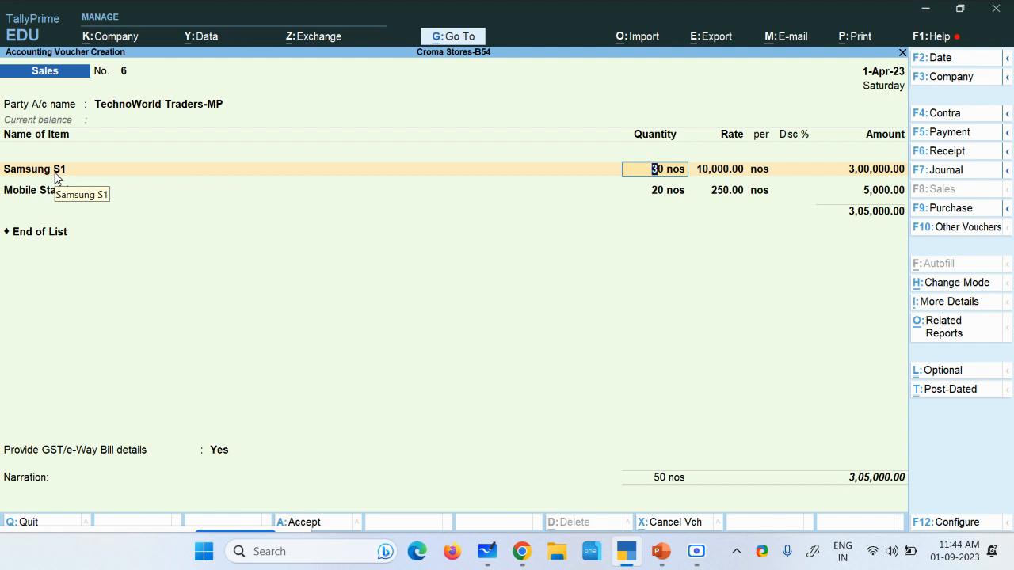
pyautogui.press('Return')
pyautogui.press('Return')
pyautogui.press('Return')
pyautogui.press('Return')
pyautogui.press('Return')
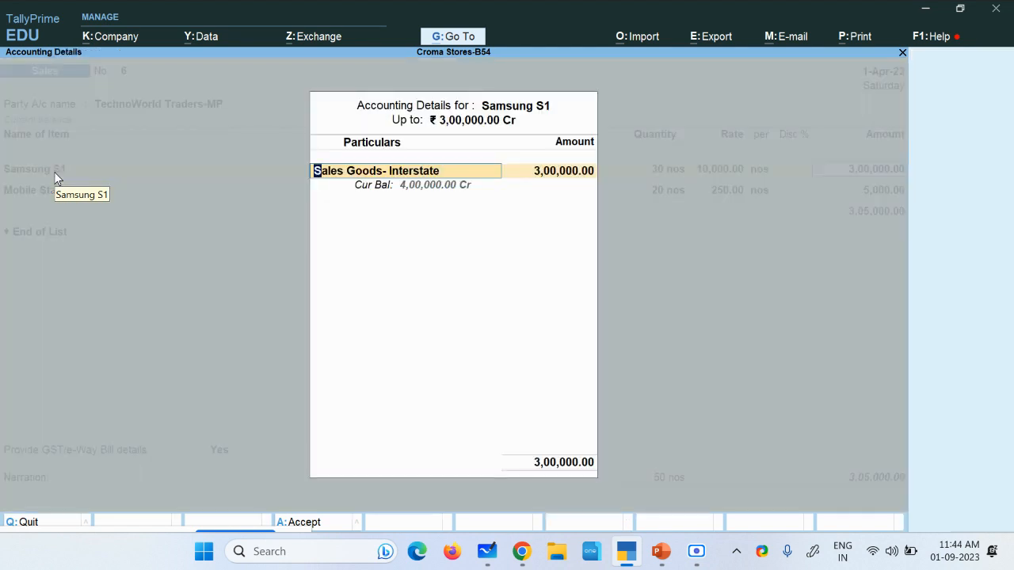
pyautogui.press('BackSpace')
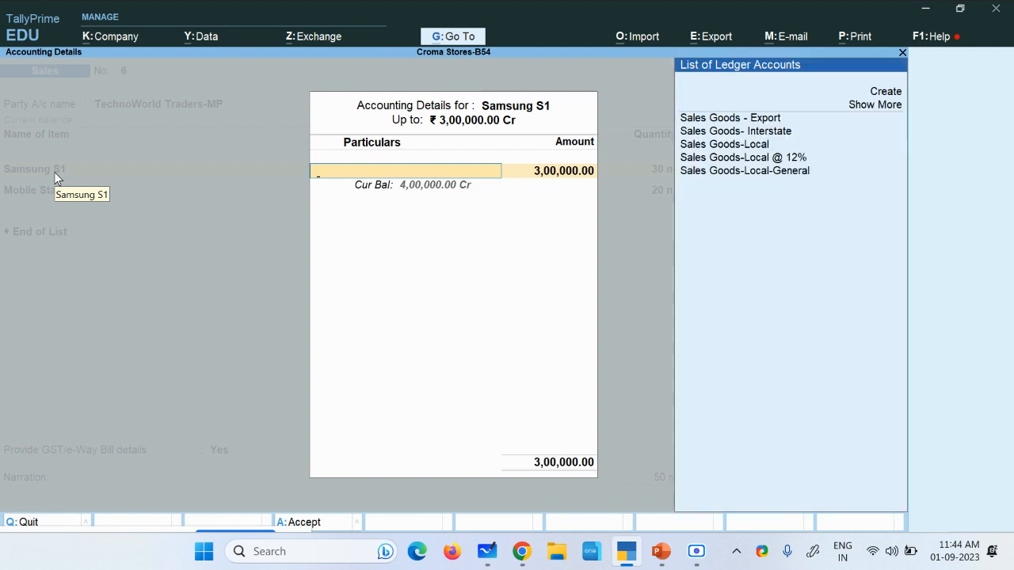
pyautogui.press('Down')
pyautogui.press('Down')
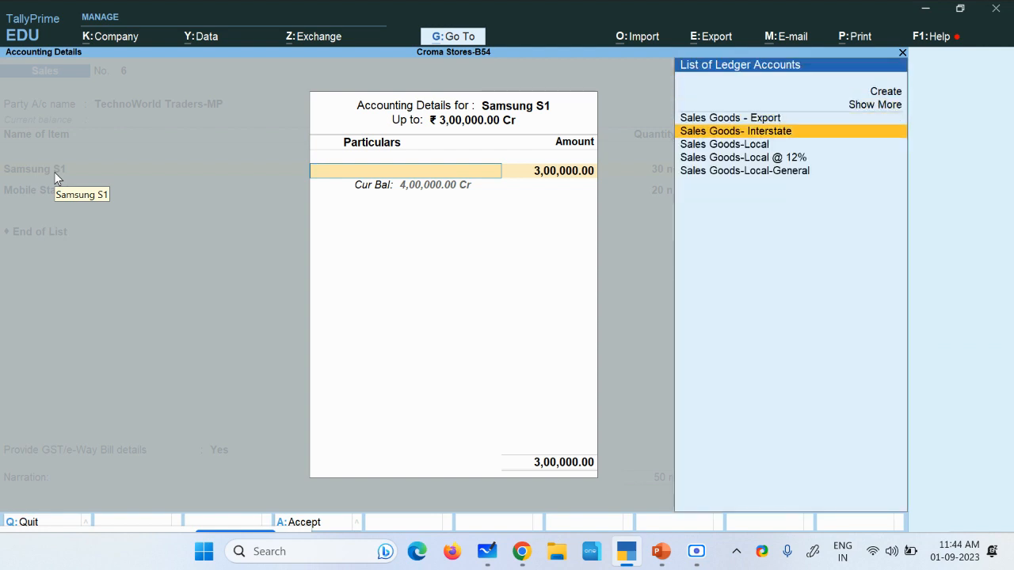
pyautogui.press('Return')
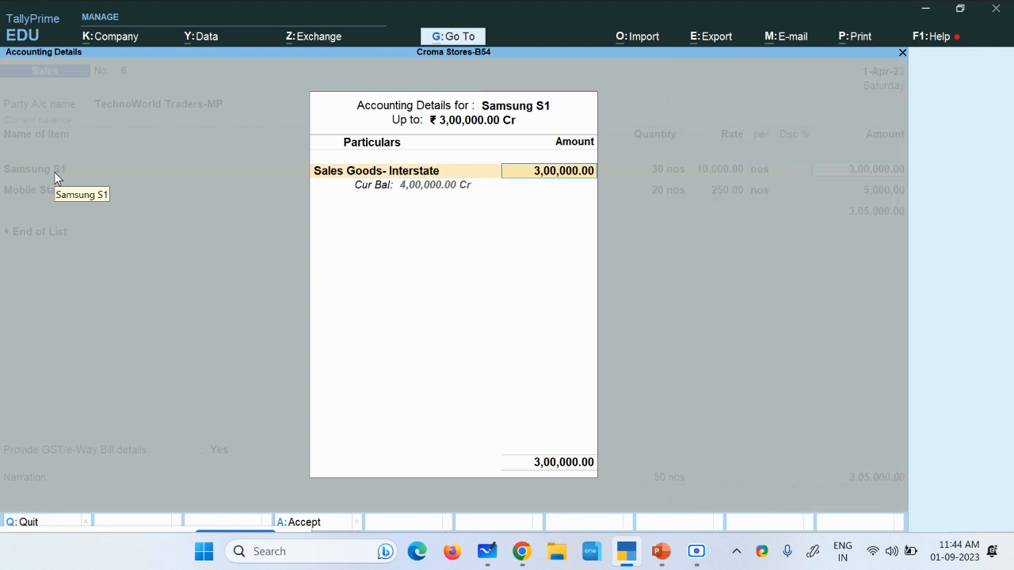
pyautogui.press('BackSpace')
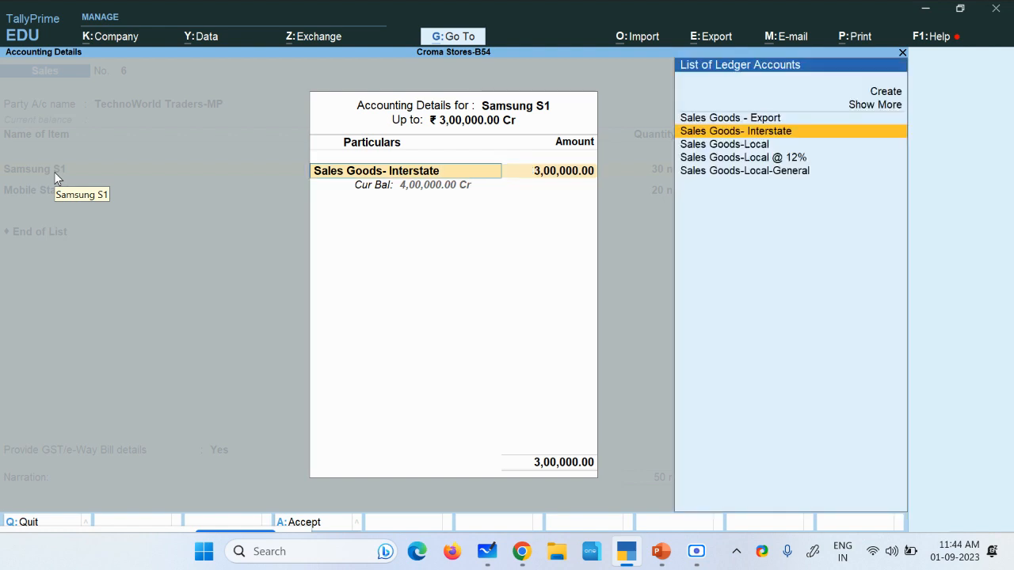
pyautogui.hotkey('ctrl', 'Return')
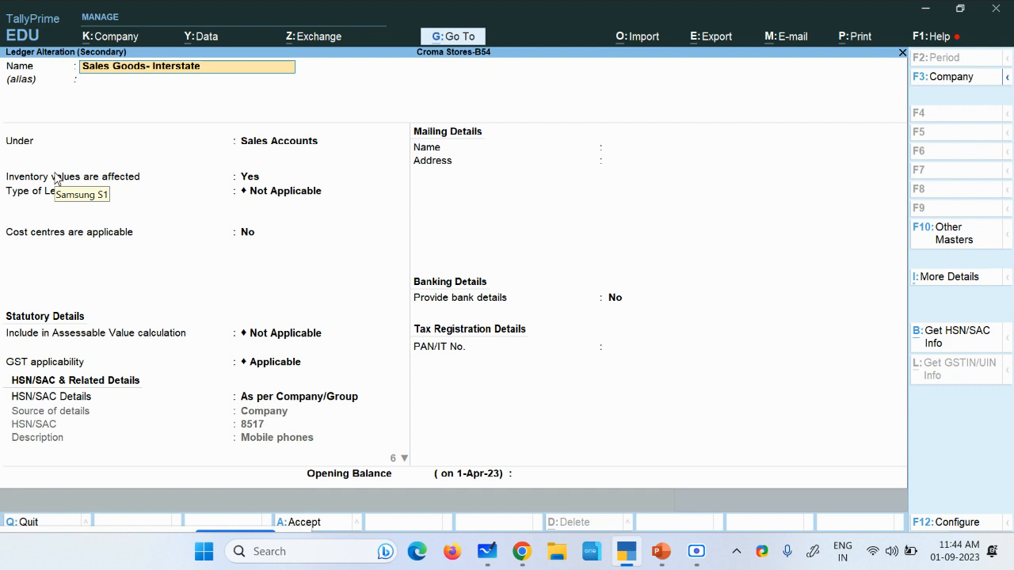
pyautogui.click(57, 180)
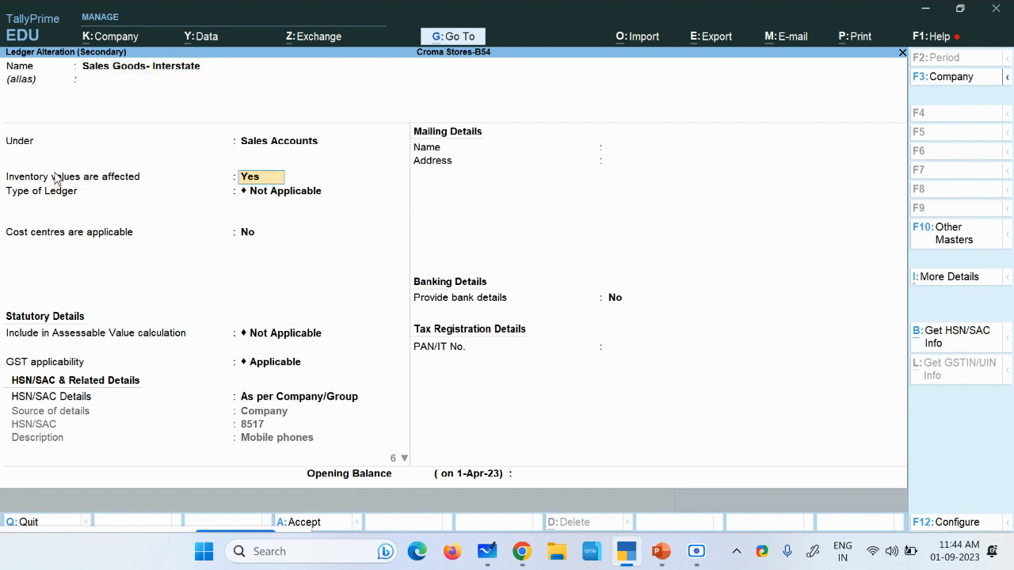
pyautogui.press('Return')
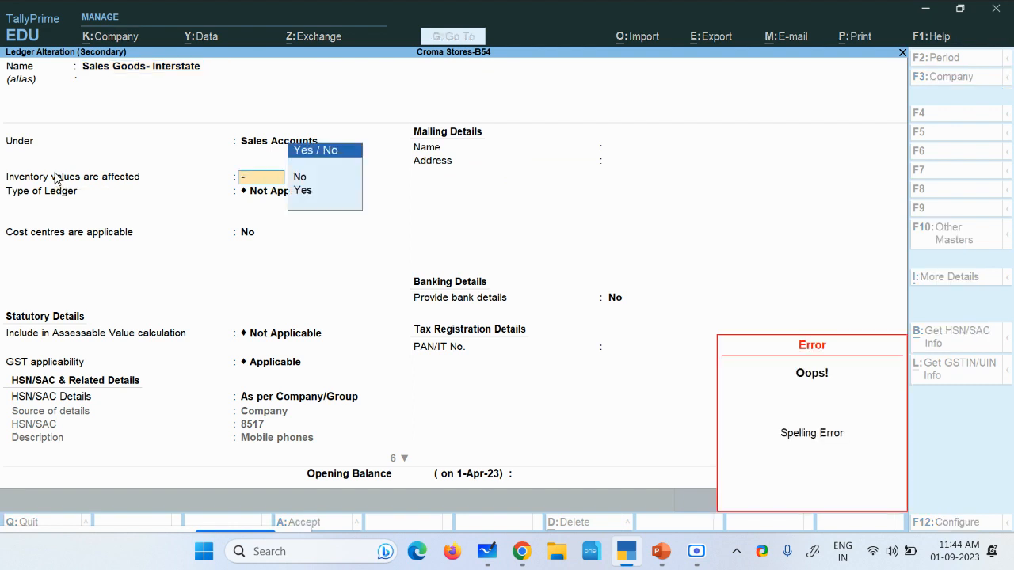
pyautogui.press('BackSpace')
pyautogui.press('BackSpace')
pyautogui.press('BackSpace')
pyautogui.press('BackSpace')
pyautogui.press('BackSpace')
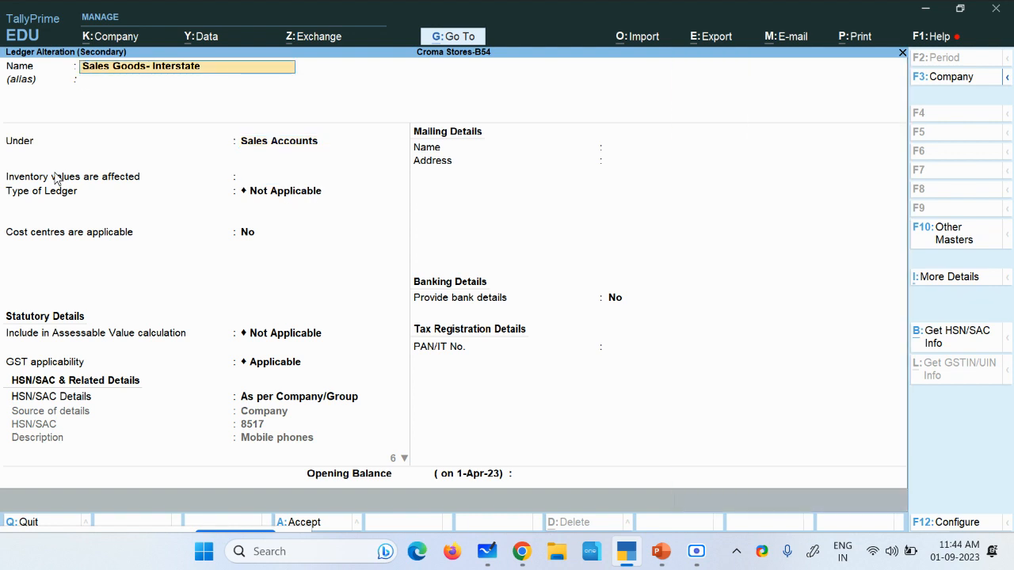
pyautogui.press('Right')
pyautogui.press('Right')
pyautogui.press('Right')
pyautogui.press('Right')
pyautogui.press('Right')
pyautogui.press('Right')
pyautogui.press('Right')
pyautogui.press('Right')
pyautogui.press('Right')
pyautogui.press('Right')
pyautogui.press('Right')
pyautogui.write('@185')
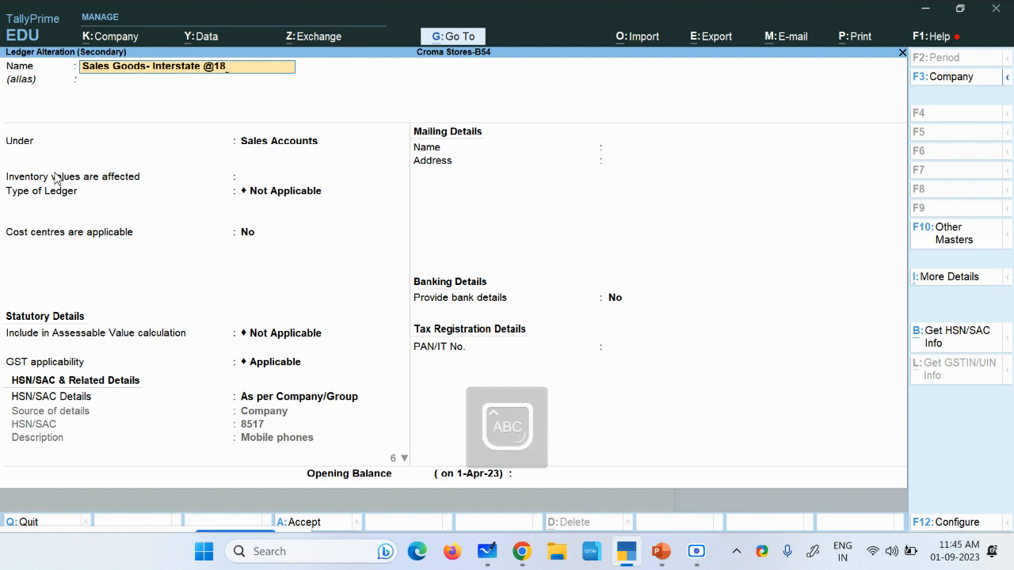
# Keep the ledger's GST details as Interstate Sales - Taxable, 18% and Goods, and save the renamed ledger
pyautogui.press('Return')
pyautogui.press('Return')
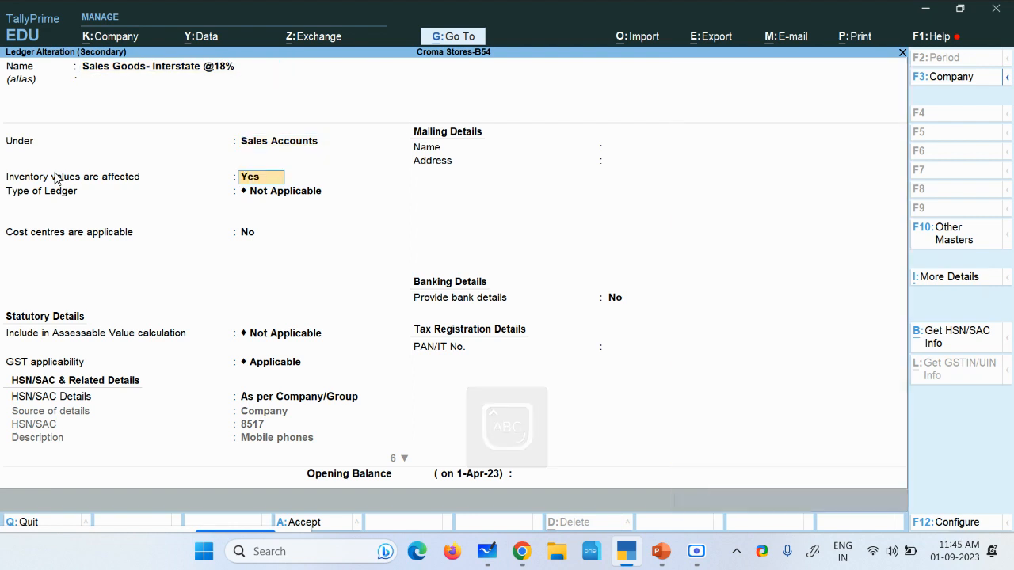
pyautogui.press('Return')
pyautogui.press('Return')
pyautogui.press('Return')
pyautogui.press('Return')
pyautogui.press('Return')
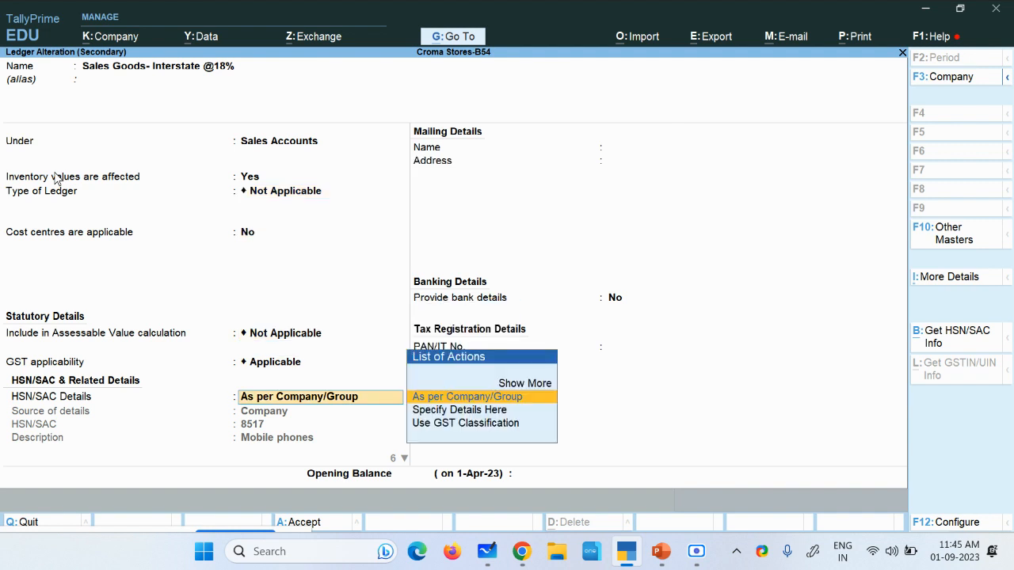
pyautogui.press('Return')
pyautogui.press('Return')
pyautogui.press('Return')
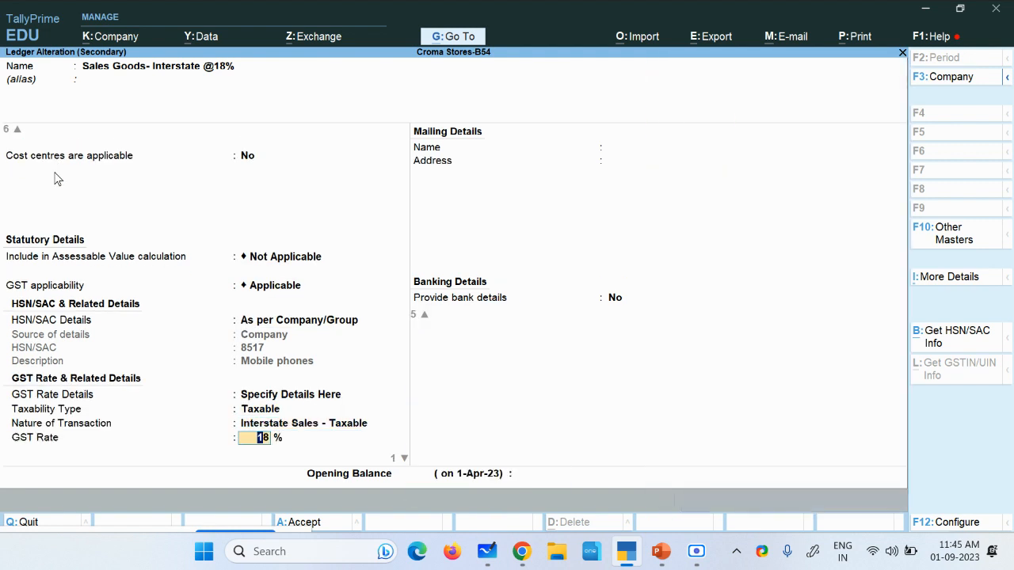
pyautogui.press('Return')
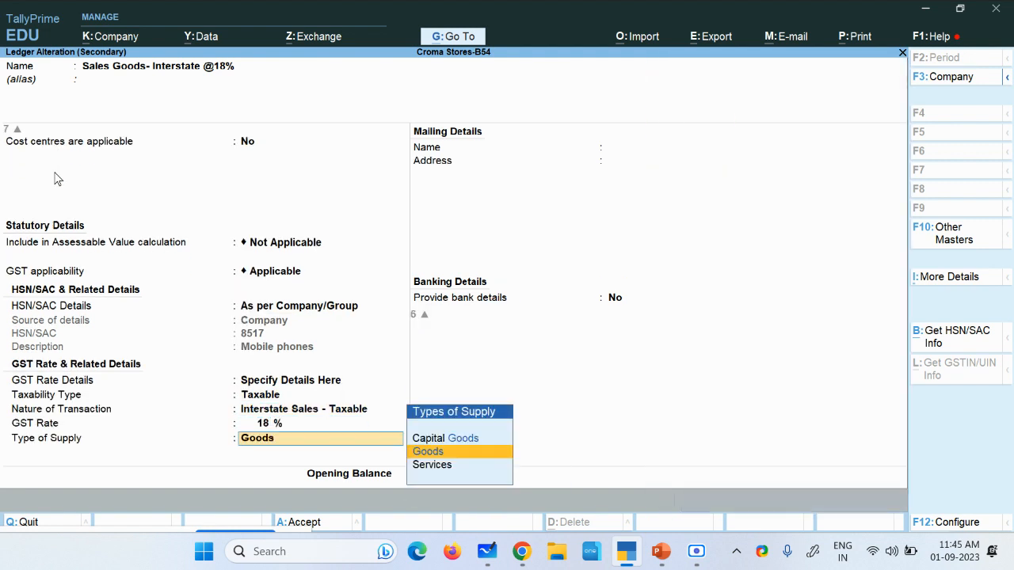
pyautogui.press('Return')
pyautogui.press('Return')
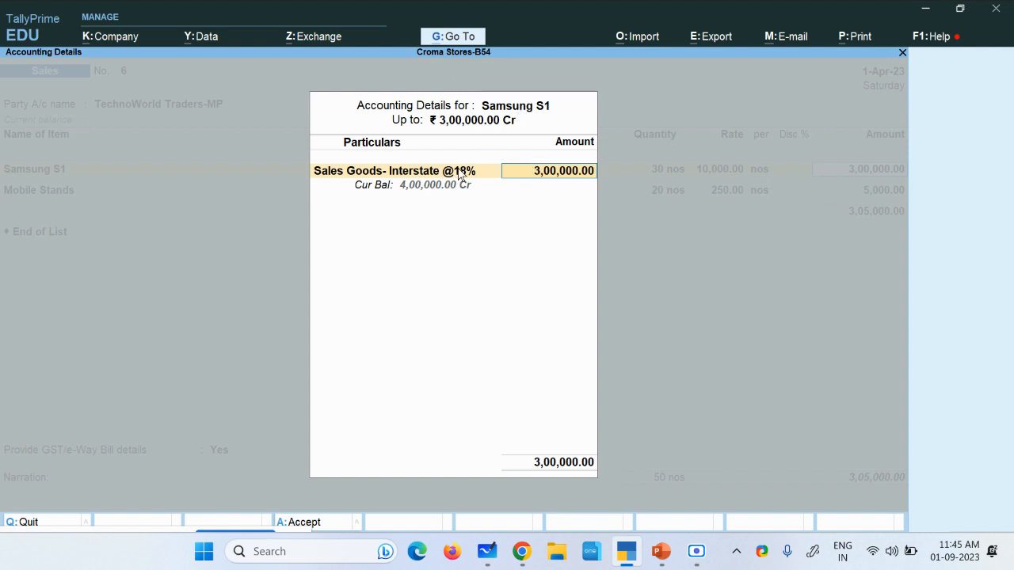
# Accept Samsung S1's ledger allocation and keep the Mobile Stands line at 20 nos and a rate of 250.00
pyautogui.press('Return')
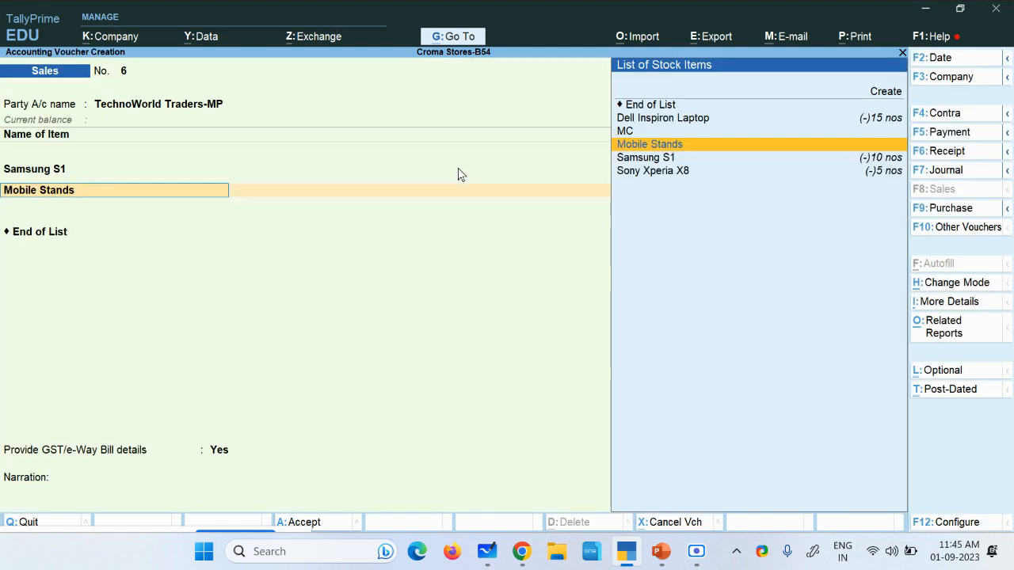
pyautogui.press('Return')
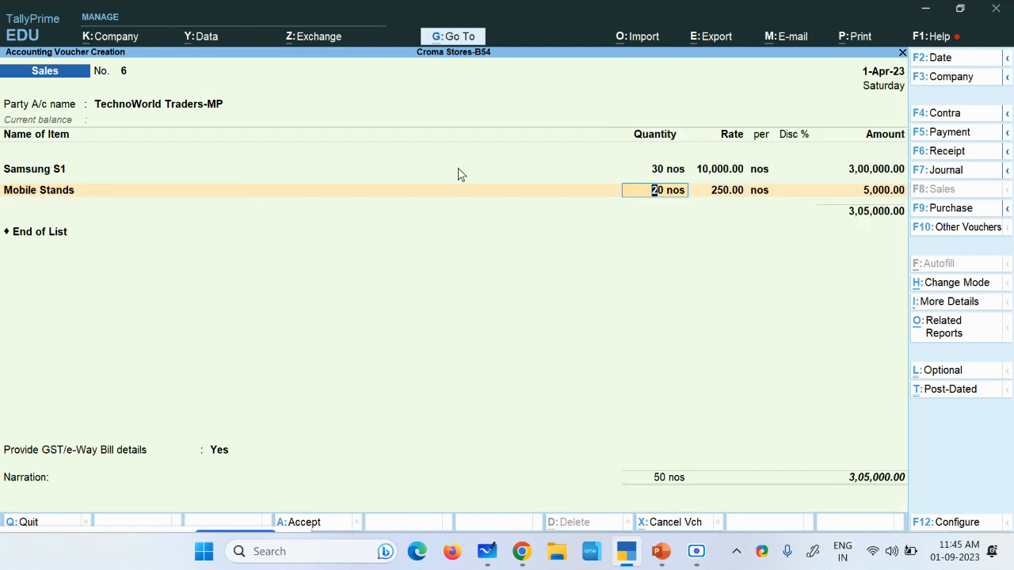
pyautogui.press('Return')
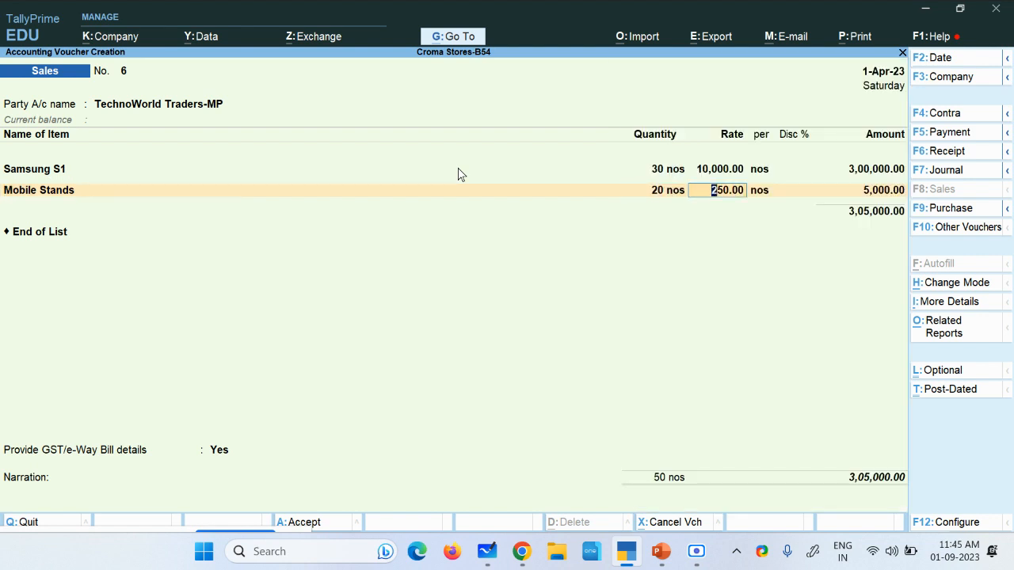
pyautogui.press('Return')
pyautogui.press('Return')
pyautogui.press('Return')
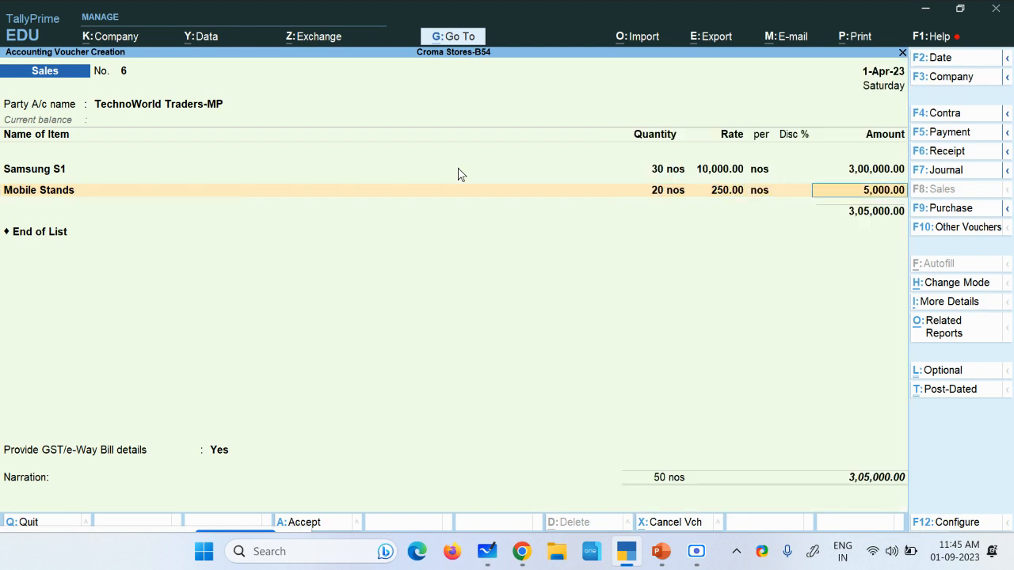
pyautogui.press('Return')
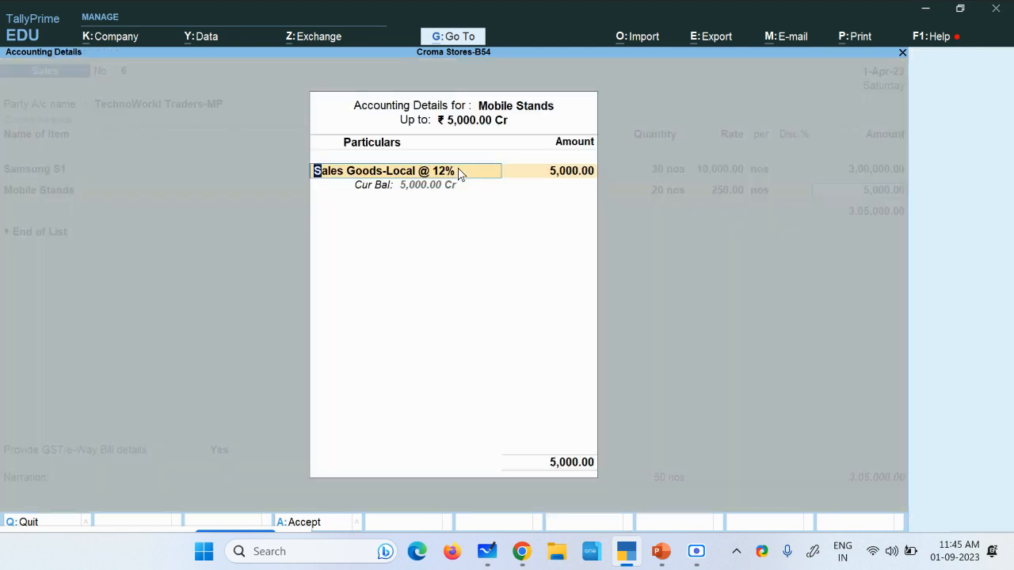
# Reselect Sales Goods-Local @ 12% in the Mobile Stands accounting details, accept its amount and end the voucher's ledger list
pyautogui.press('BackSpace')
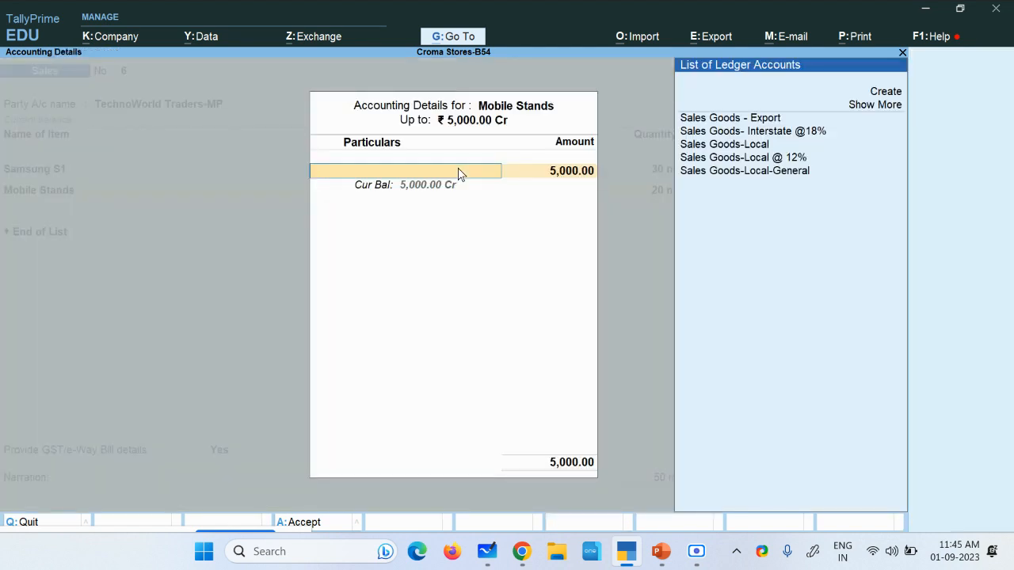
pyautogui.press('Down')
pyautogui.press('Down')
pyautogui.press('Down')
pyautogui.press('Down')
pyautogui.press('Down')
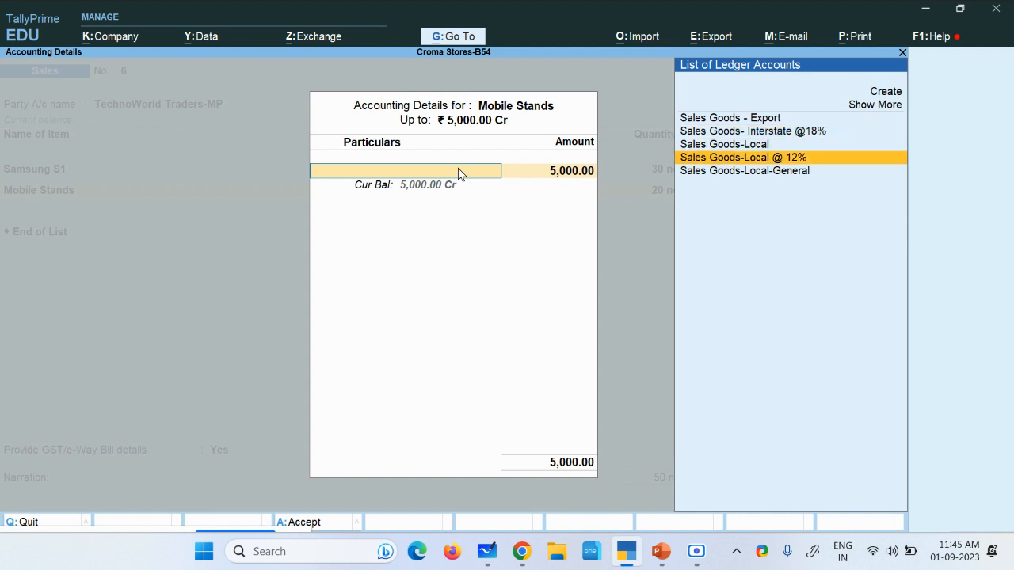
pyautogui.press('Up')
pyautogui.press('Down')
pyautogui.press('Return')
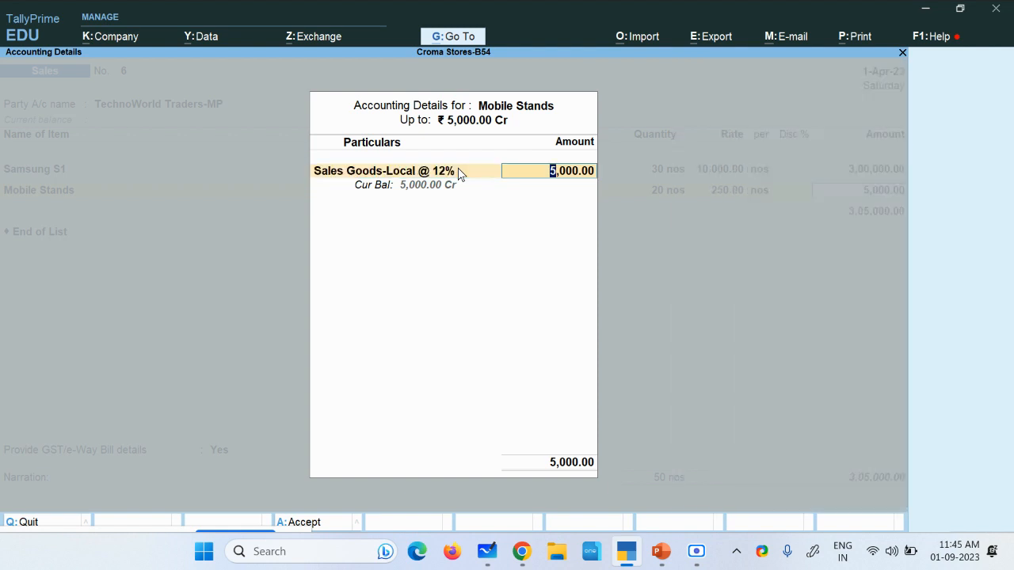
pyautogui.press('Return')
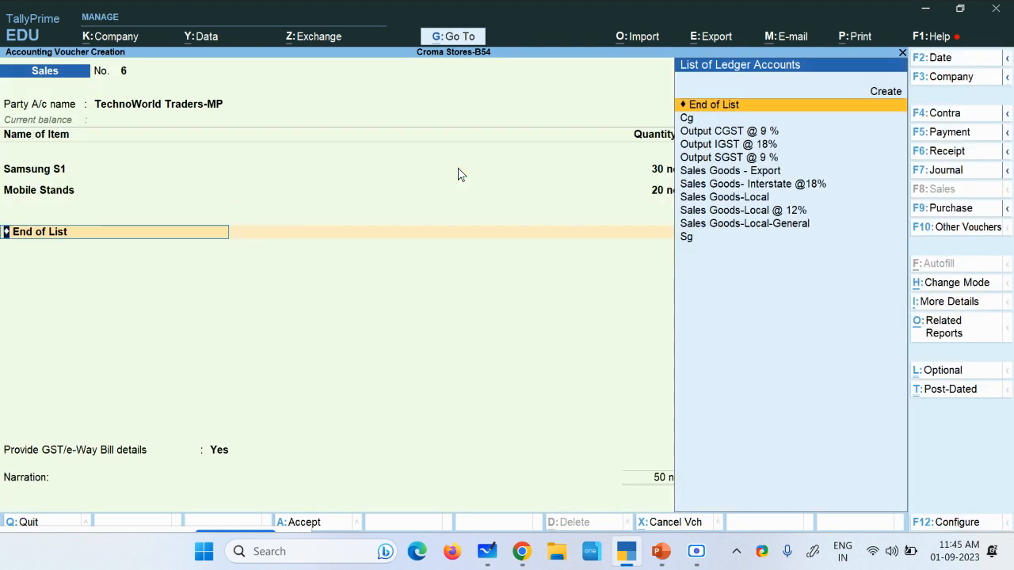
pyautogui.press('Return')
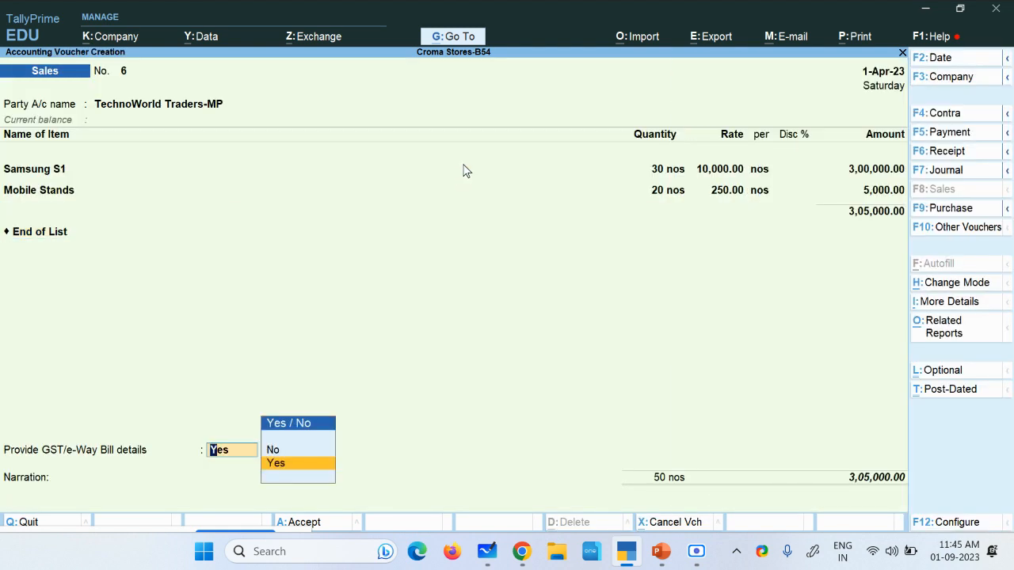
# Examine the voucher's GST - Tax Analysis in detailed view for each item's tax rate and rate source
pyautogui.click(946, 333)
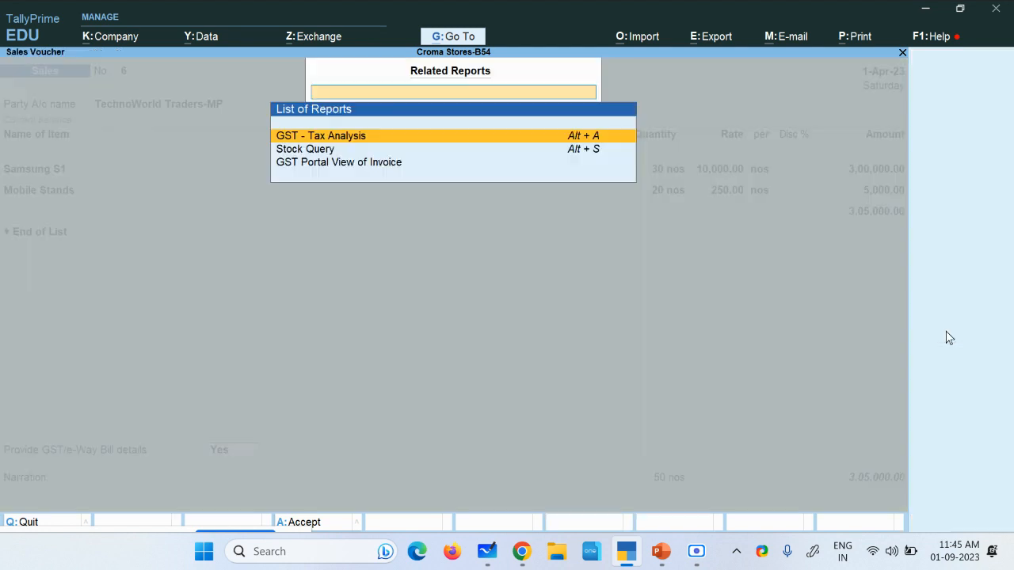
pyautogui.click(373, 136)
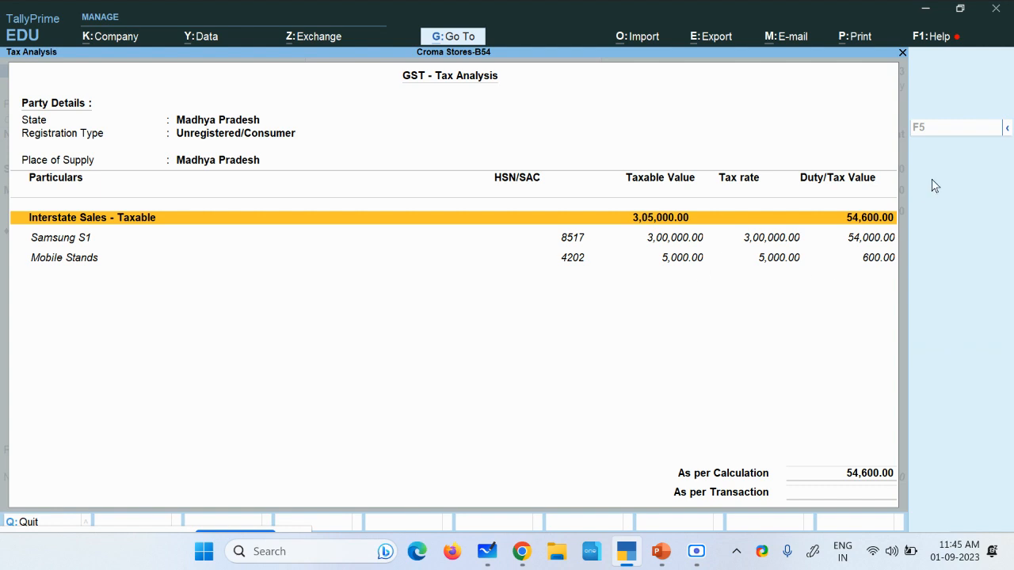
pyautogui.click(1005, 131)
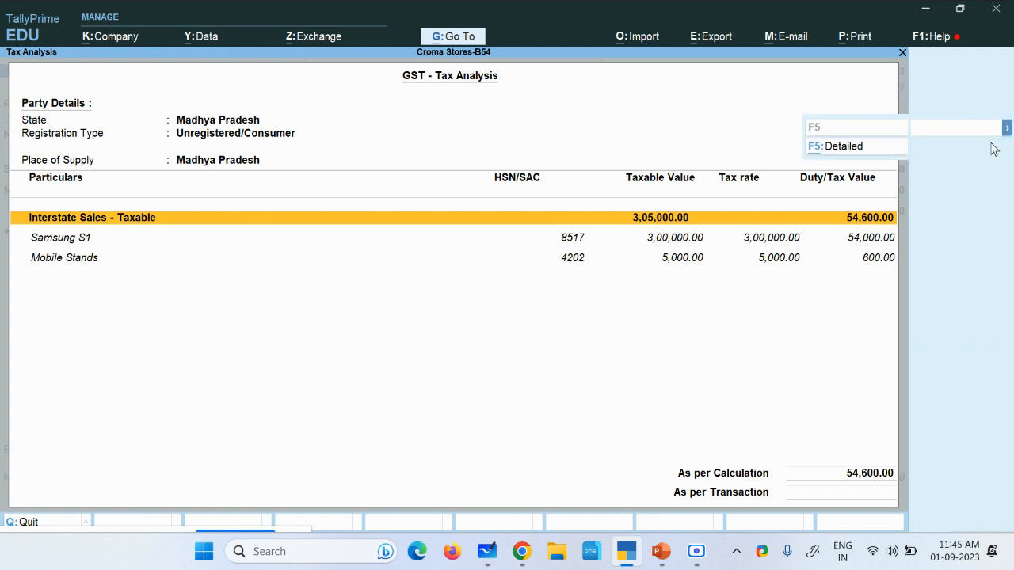
pyautogui.click(869, 150)
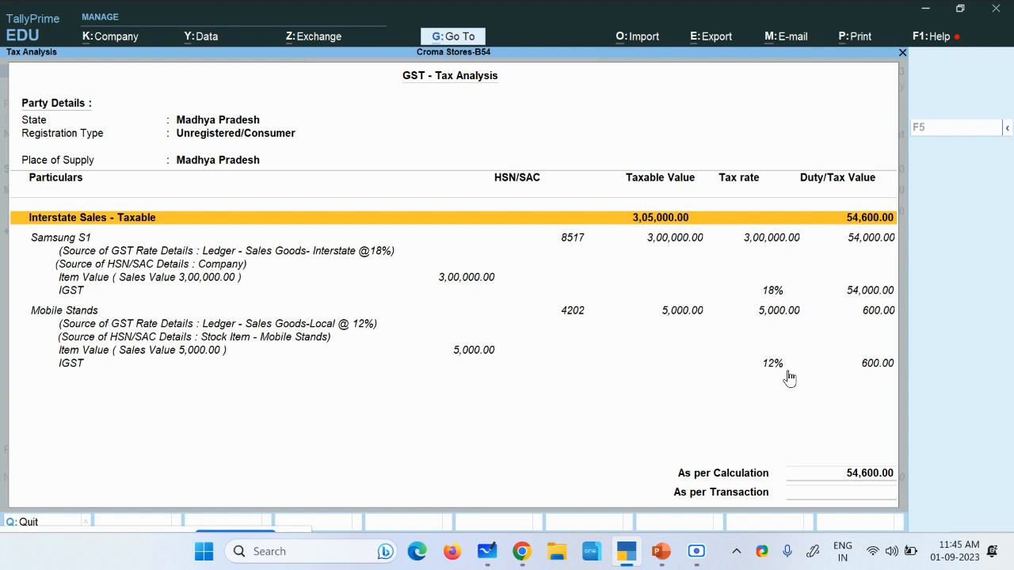
pyautogui.press('Escape')
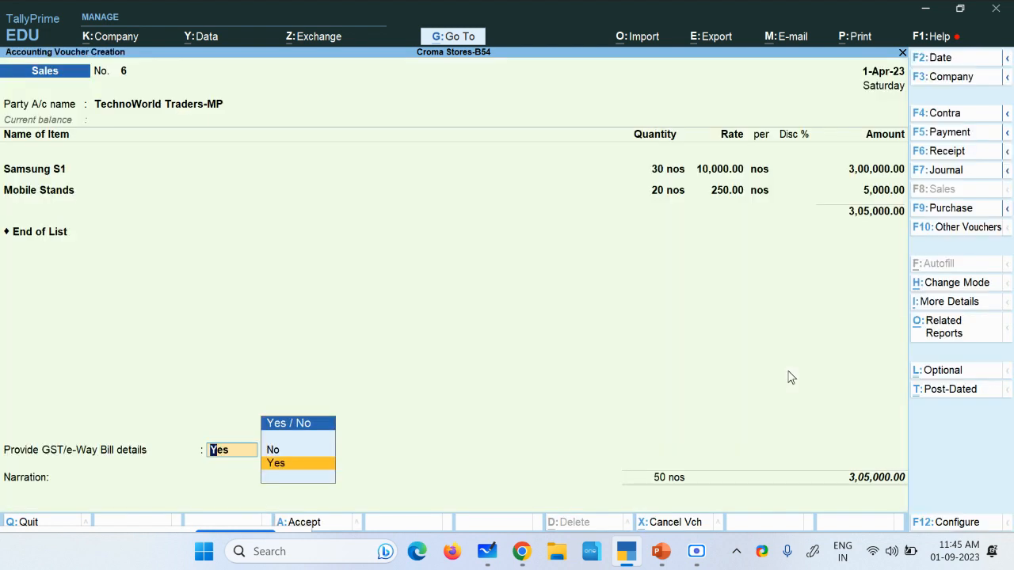
# Return to the voucher's ledger lines and add Output IGST @ 18% with its calculated amount
pyautogui.press('Return')
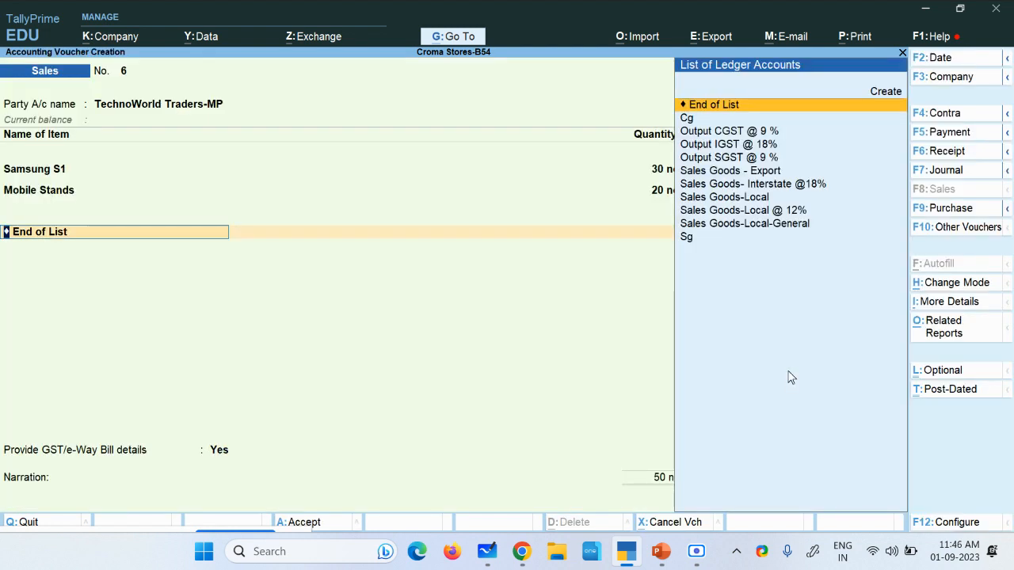
pyautogui.press('Down')
pyautogui.press('Down')
pyautogui.press('Down')
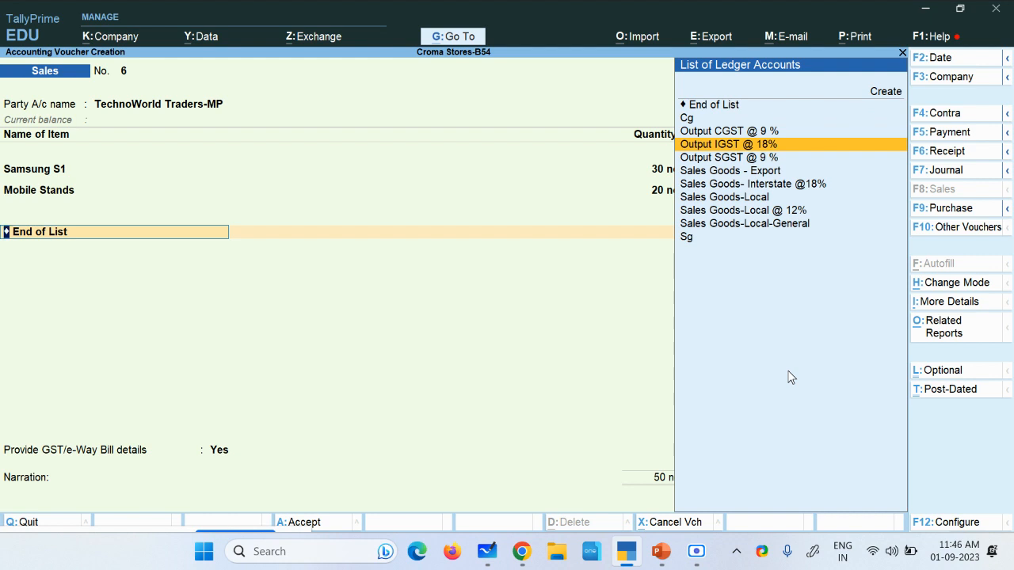
pyautogui.press('Return')
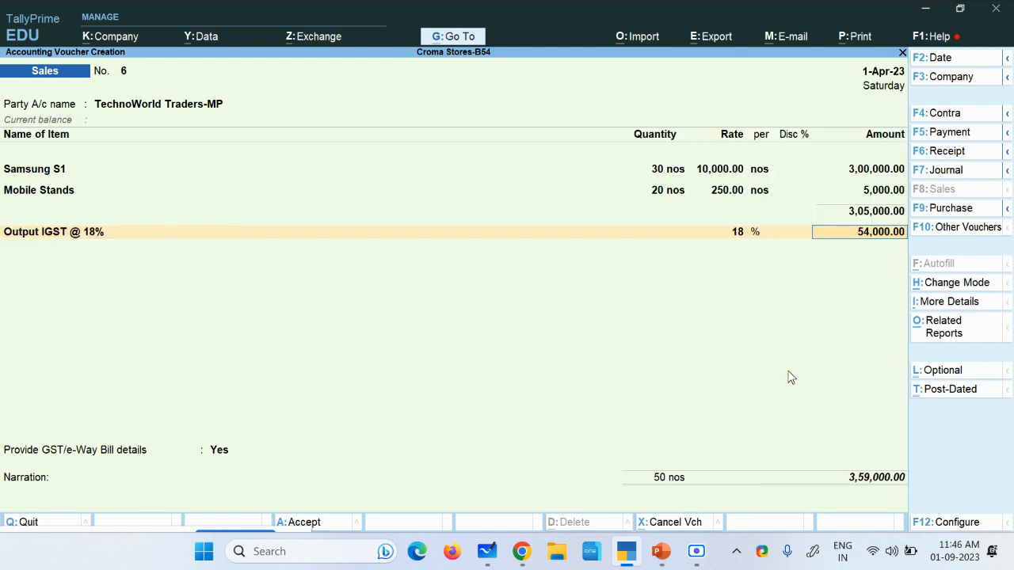
pyautogui.press('Return')
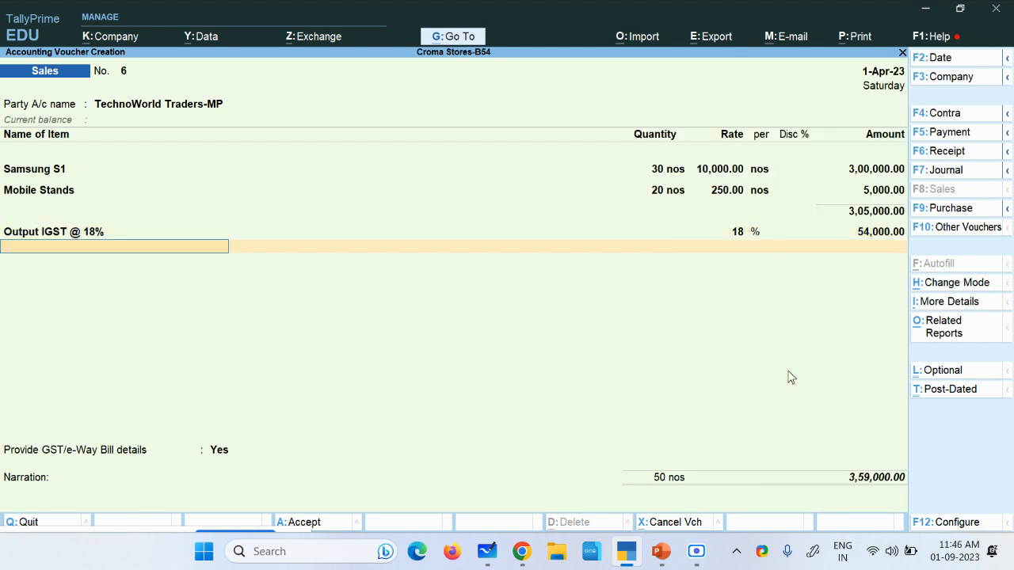
# Start creating a ledger from the voucher's next tax line and name it OUTPUT IGST@12%
pyautogui.press('space')
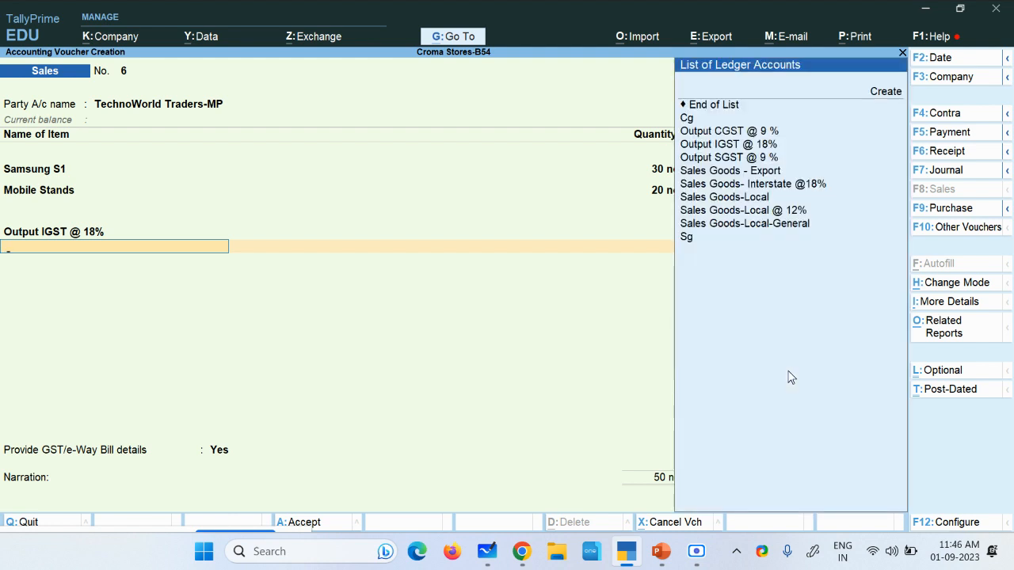
pyautogui.press('Down')
pyautogui.press('Down')
pyautogui.press('Down')
pyautogui.press('Down')
pyautogui.press('Down')
pyautogui.press('Down')
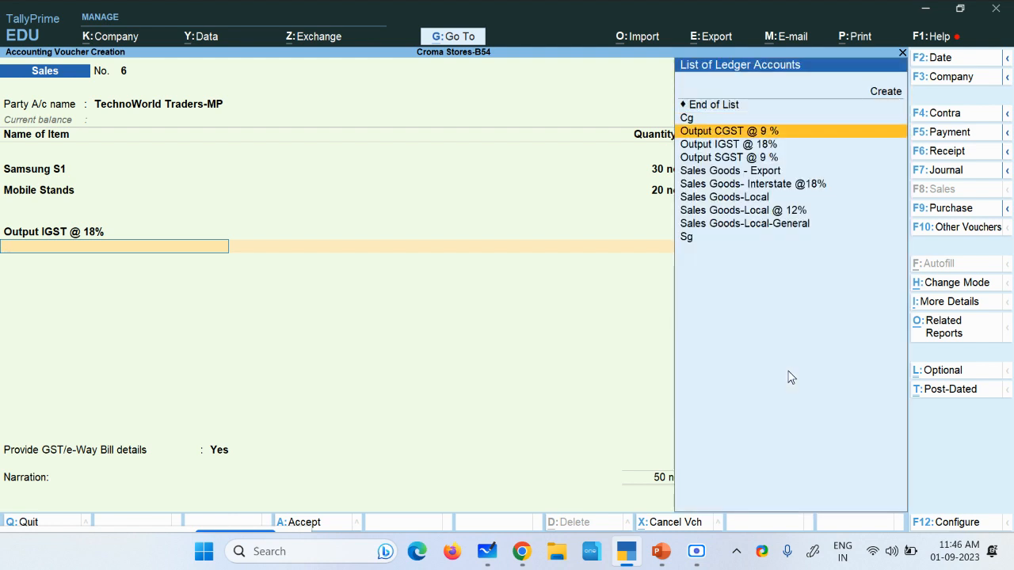
pyautogui.press('Down')
pyautogui.press('Down')
pyautogui.press('Down')
pyautogui.press('Down')
pyautogui.press('Down')
pyautogui.press('Up')
pyautogui.press('Up')
pyautogui.press('Up')
pyautogui.press('Up')
pyautogui.press('Up')
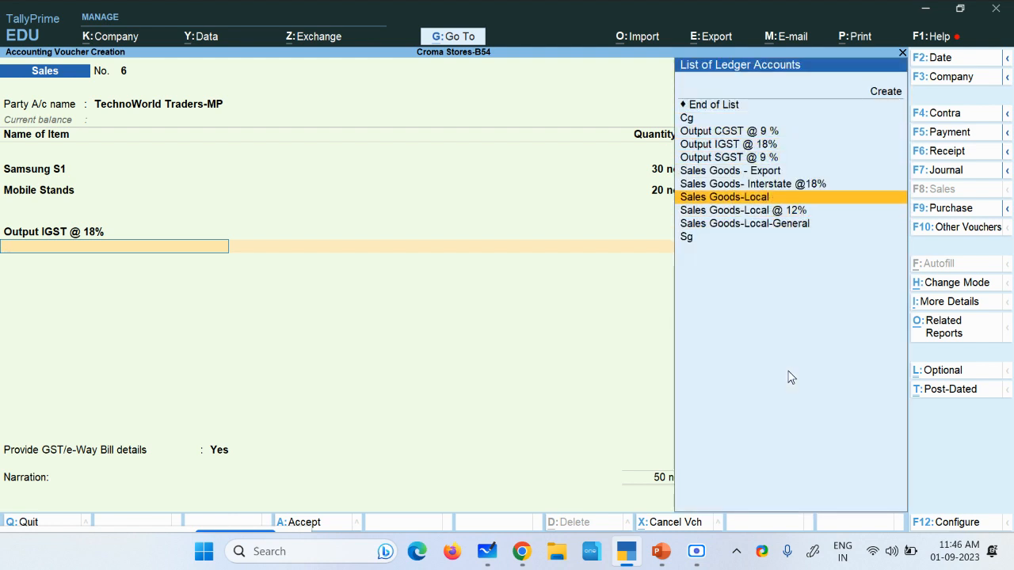
pyautogui.press('Up')
pyautogui.press('Up')
pyautogui.press('Up')
pyautogui.press('Up')
pyautogui.press('Up')
pyautogui.press('Return')
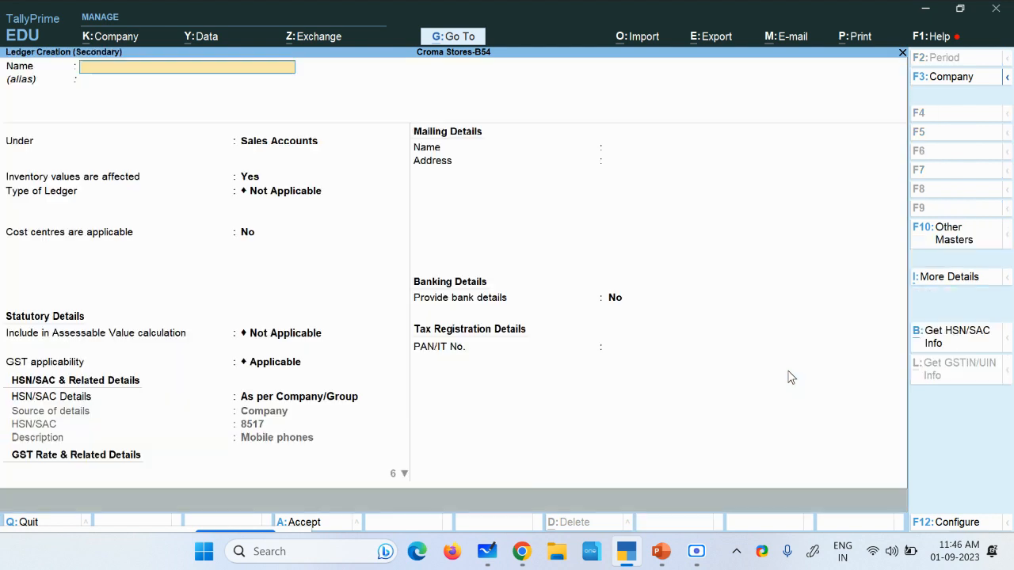
pyautogui.write('OUTPUT IG')
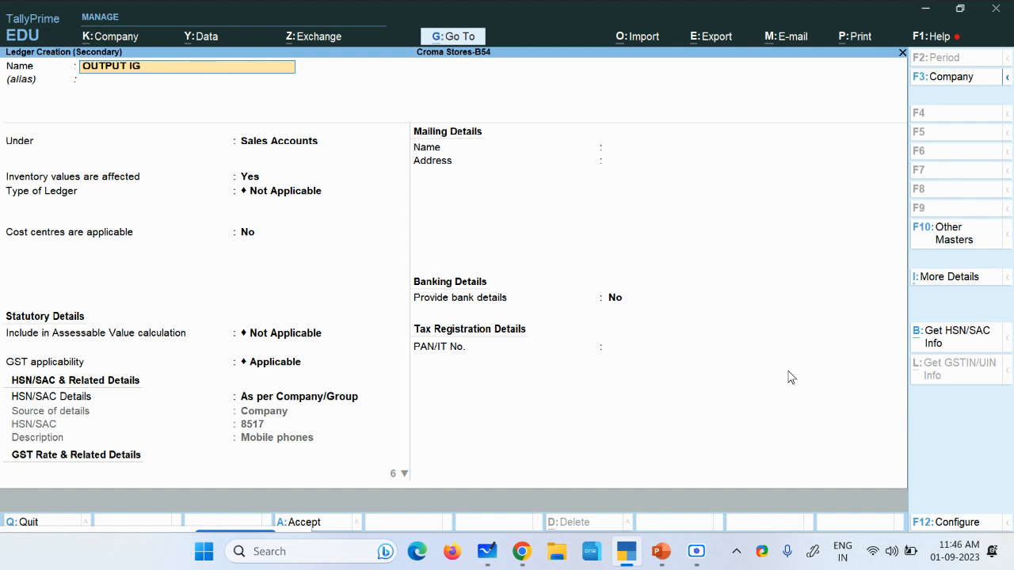
pyautogui.write('ST@12')
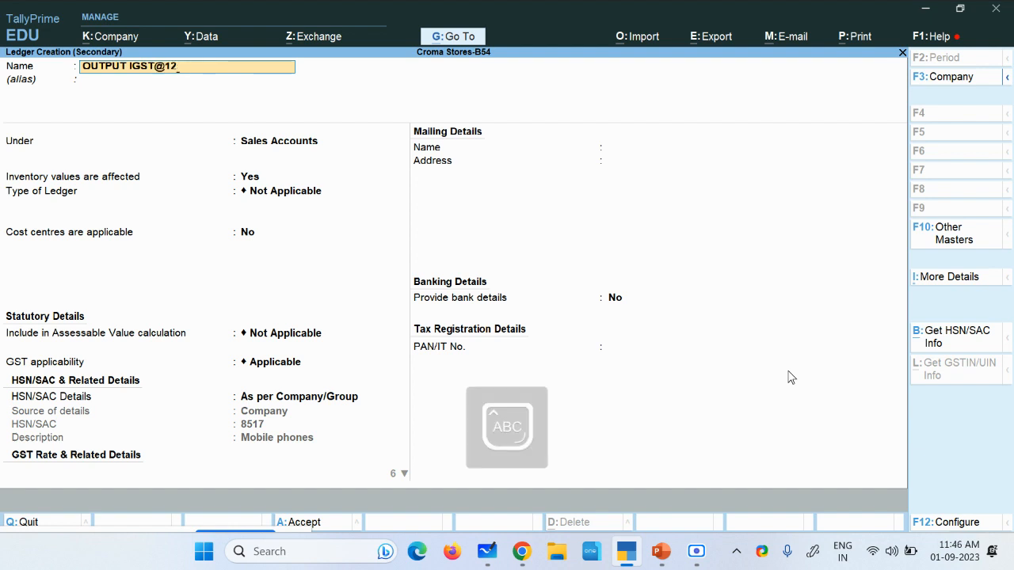
pyautogui.write('5%')
pyautogui.press('Return')
pyautogui.press('Return')
# Place the new ledger under Duties & Taxes, with GST as the duty type and IGST as the tax type
pyautogui.write('Du')
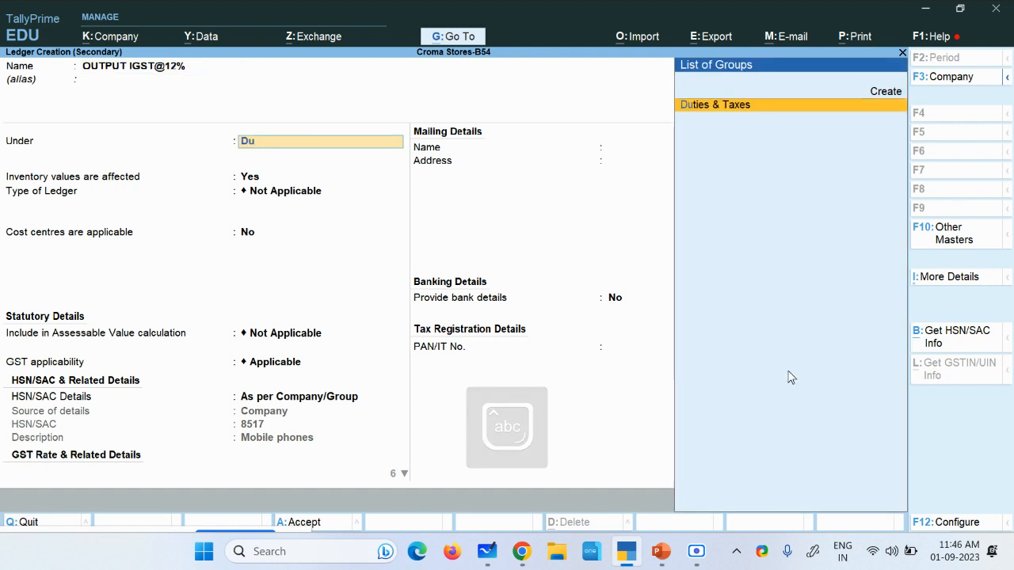
pyautogui.press('Return')
pyautogui.press('Up')
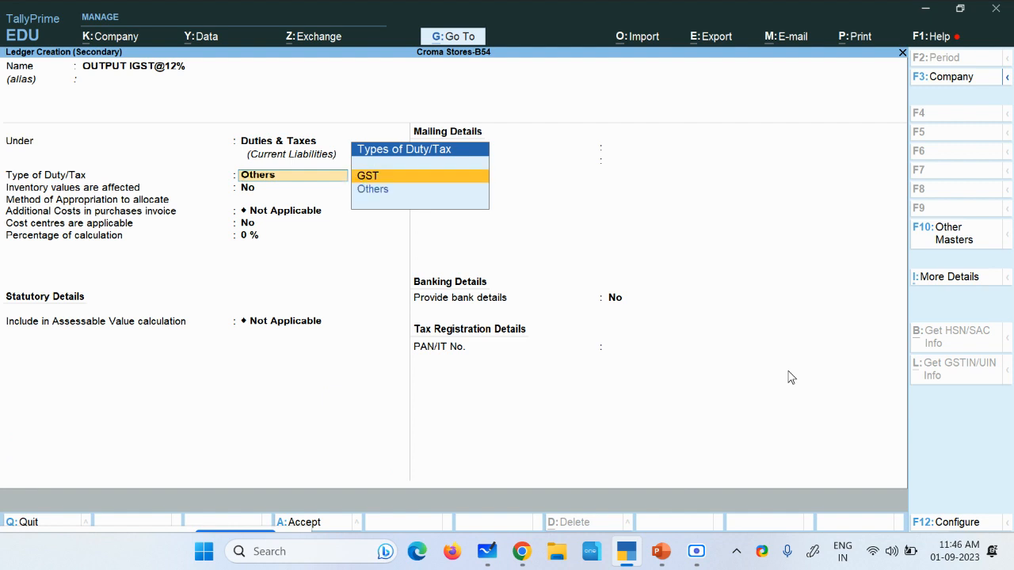
pyautogui.press('Return')
pyautogui.press('Down')
pyautogui.press('Up')
pyautogui.press('Return')
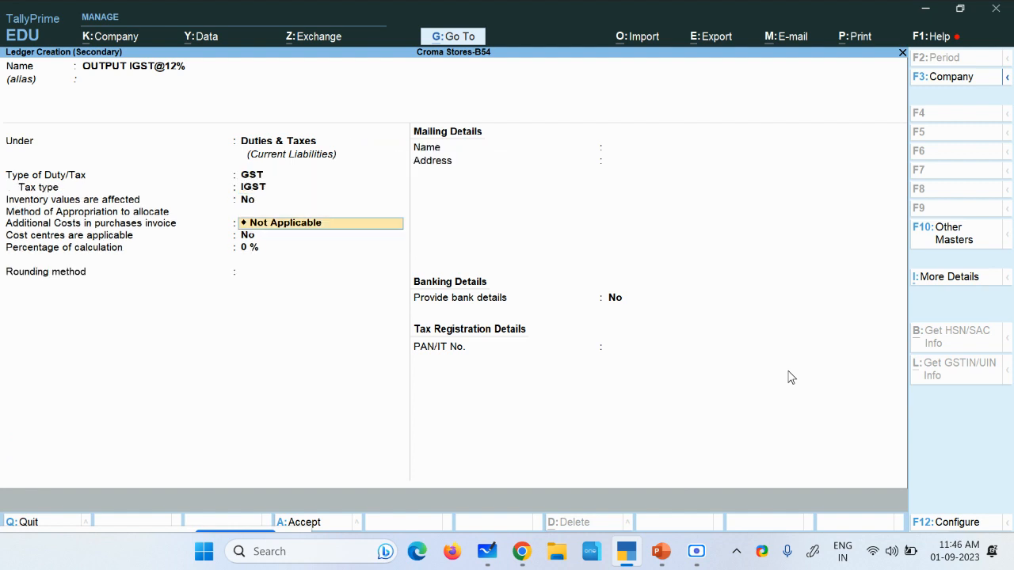
# Set the ledger's percentage of calculation to 12% and keep its rounding method as Not Applicable
pyautogui.press('Return')
pyautogui.press('Return')
pyautogui.write('12')
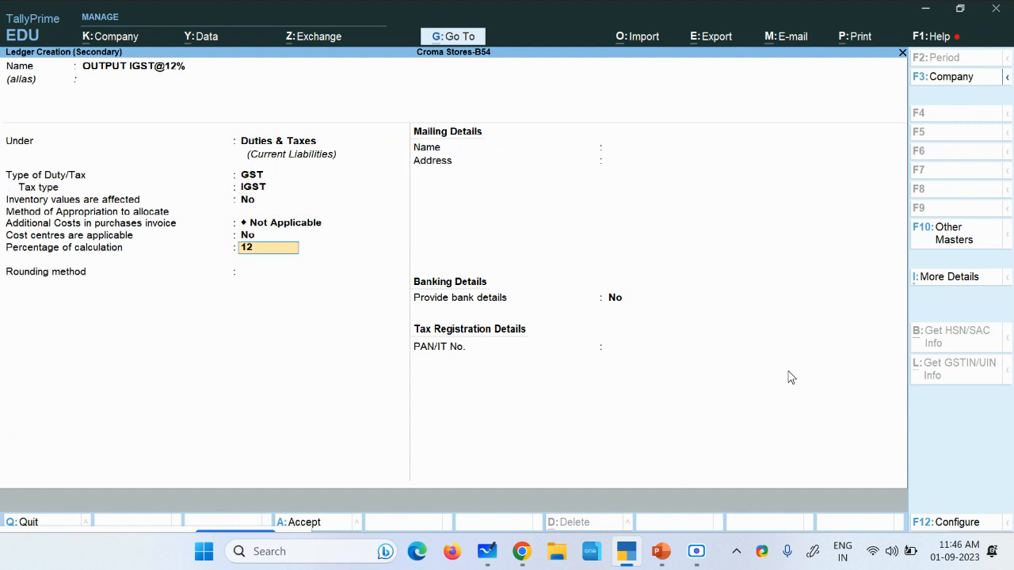
pyautogui.press('Return')
pyautogui.press('Return')
pyautogui.press('Return')
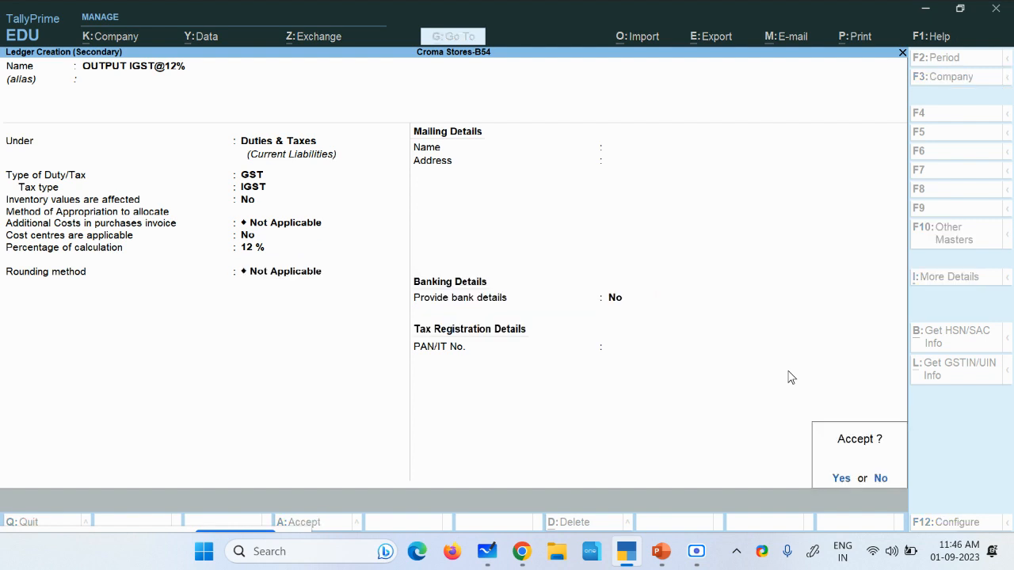
# Save the OUTPUT IGST@12% ledger, add it with its calculated amount to the sales voucher, and end the ledger lines
pyautogui.press('Return')
pyautogui.press('Return')
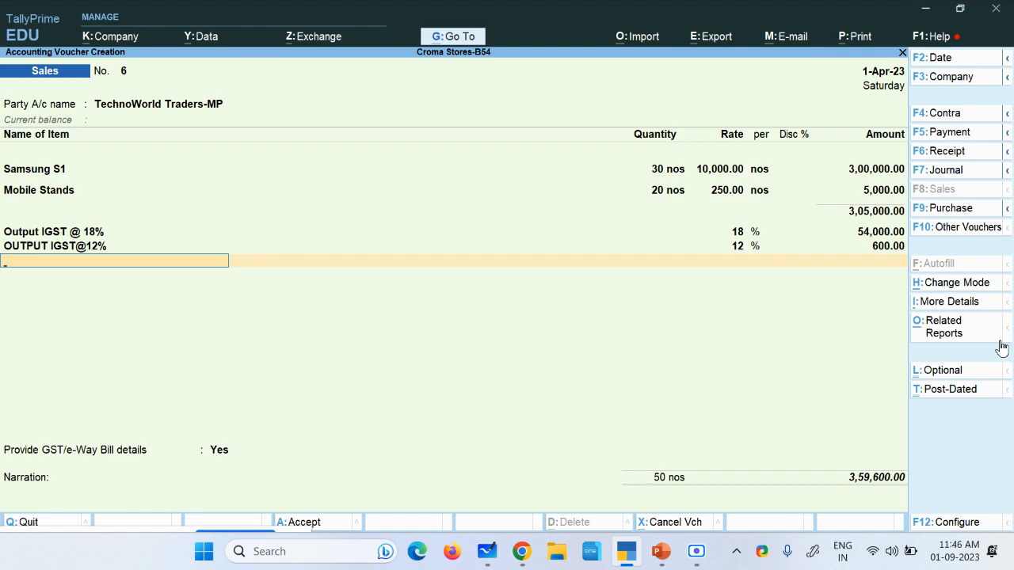
pyautogui.press('Return')
# Provide the GST/e-Way Bill details with Pune as the dispatch place and the other shipping and transport fields at their defaults
pyautogui.press('Return')
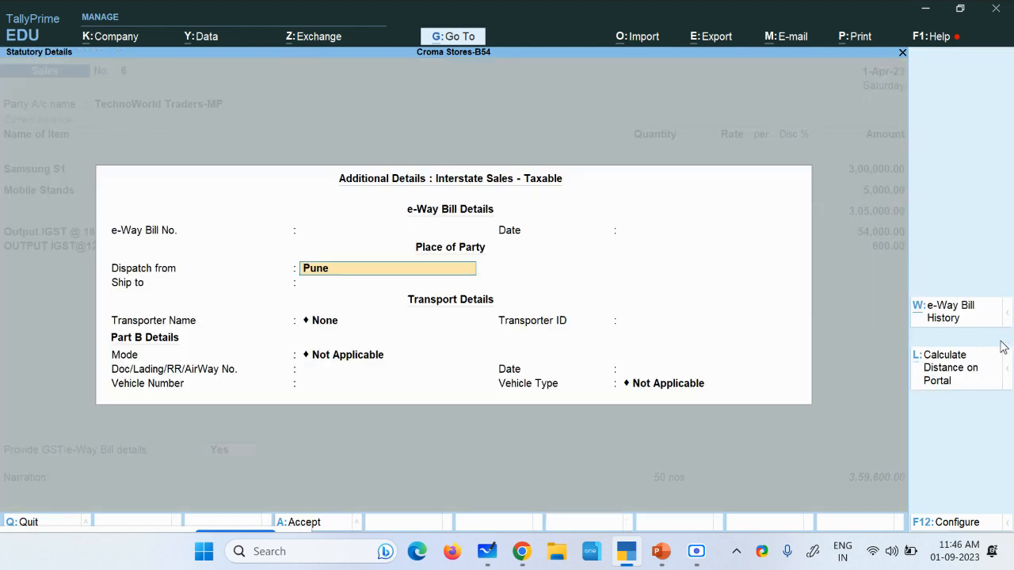
pyautogui.press('Return')
pyautogui.press('Return')
pyautogui.press('Return')
pyautogui.press('Return')
pyautogui.press('Return')
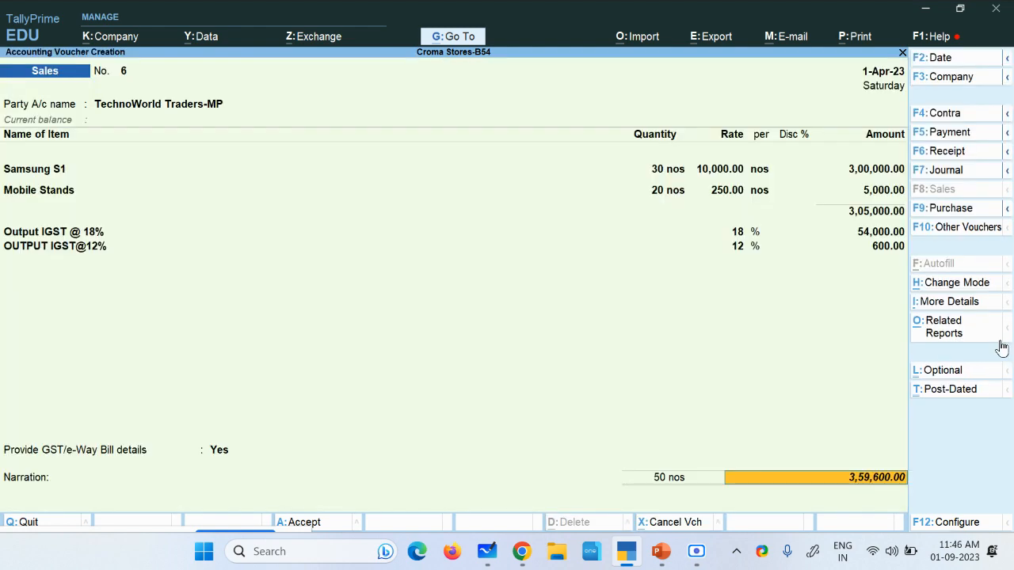
# Record the party's bill-wise details as New Ref SAL/TWT/S1-2-MS-2 for the full amount, keeping the 30-day credit period
pyautogui.press('Return')
pyautogui.press('Return')
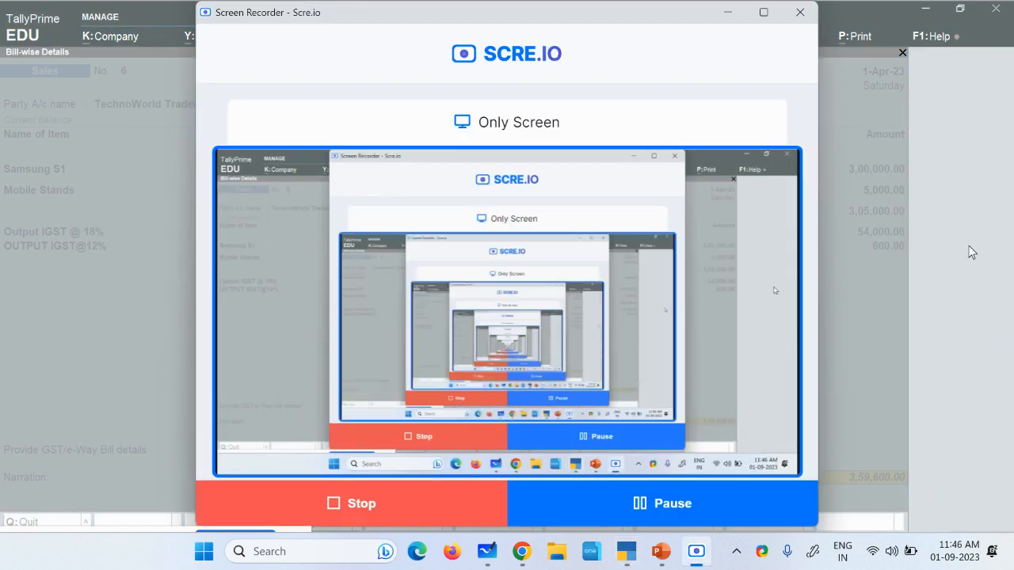
pyautogui.click(923, 259)
pyautogui.moveTo(537, 561)
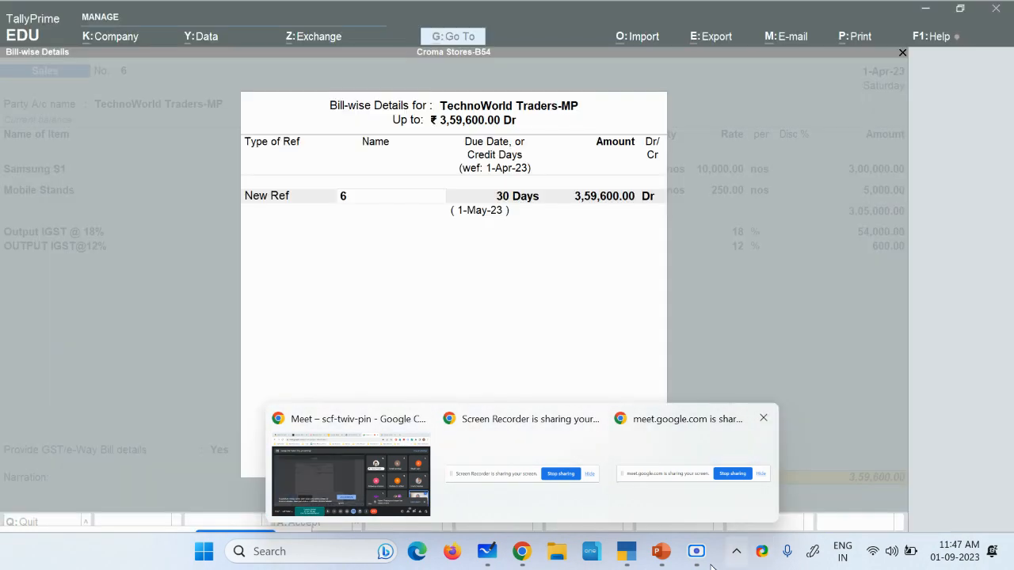
pyautogui.click(697, 551)
pyautogui.click(806, 364)
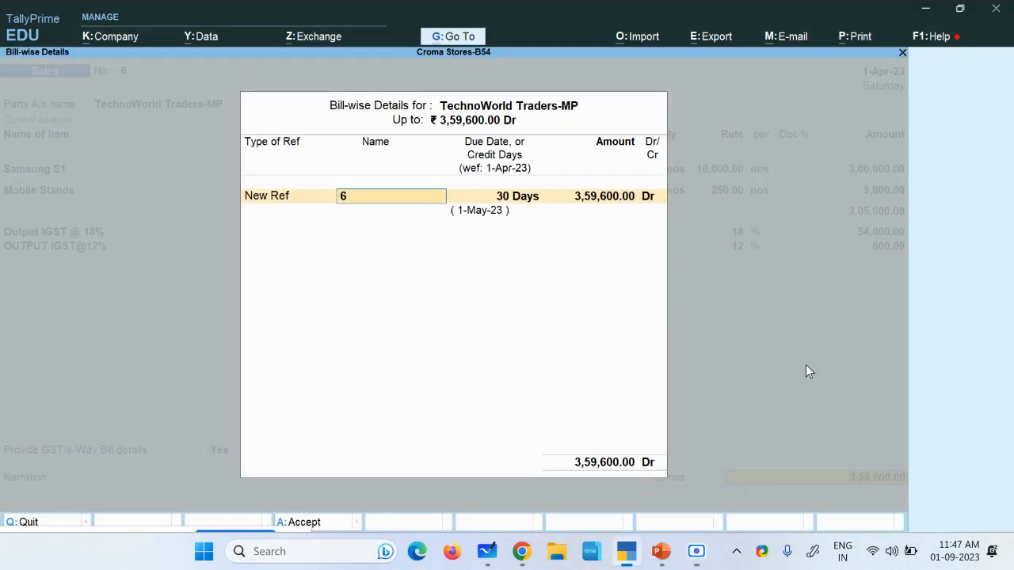
pyautogui.hotkey('ctrl', 'alt', 'v')
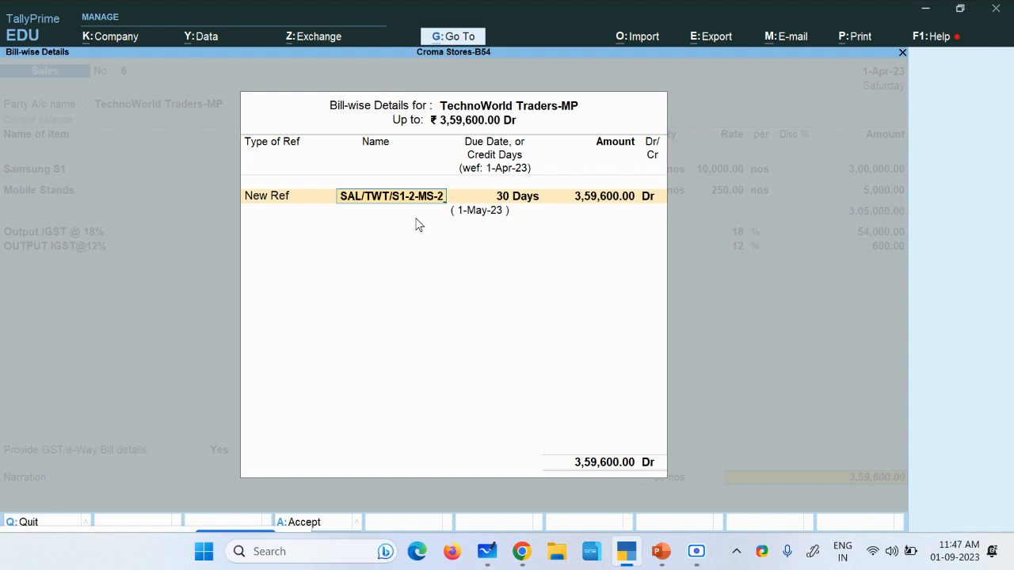
pyautogui.press('Return')
pyautogui.press('Return')
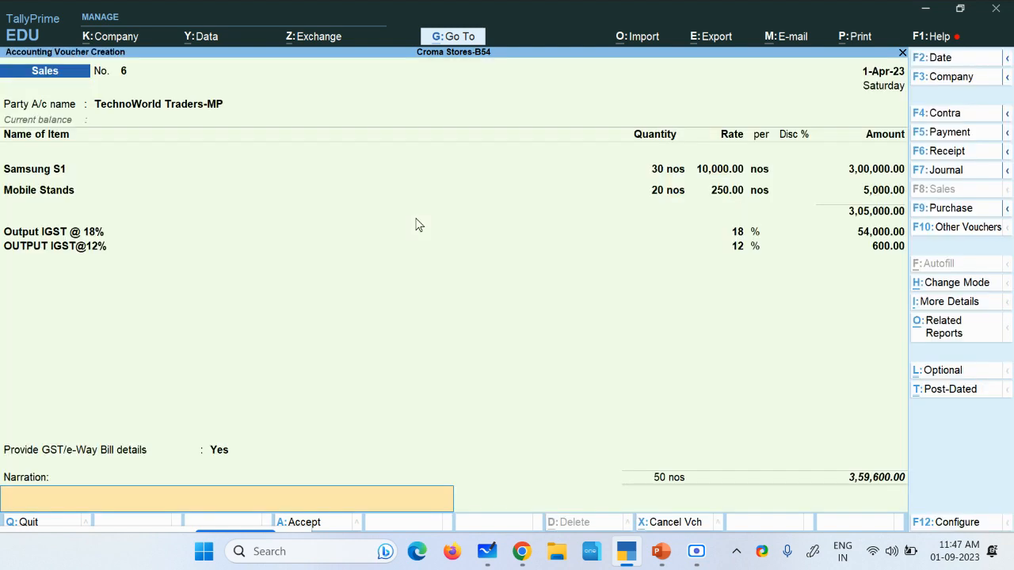
# Save the sales voucher without a narration and decline sending its details for e-Way Bill generation
pyautogui.press('Return')
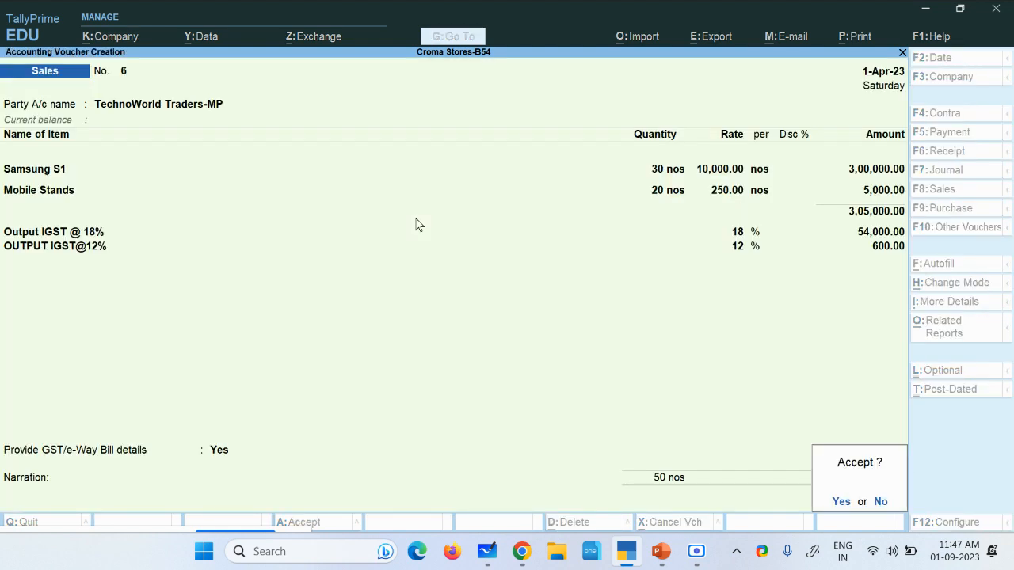
pyautogui.press('Return')
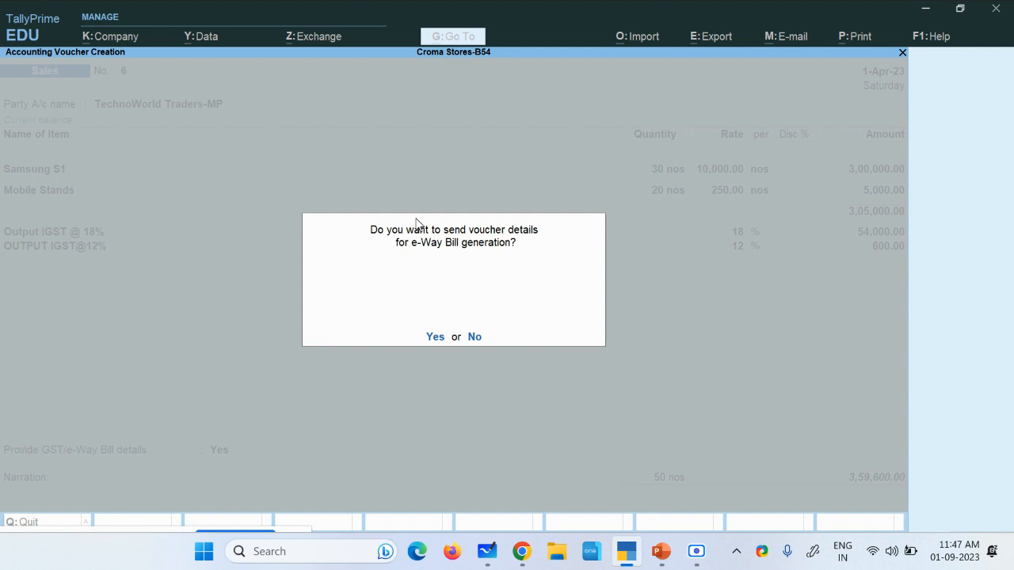
pyautogui.press('n')
pyautogui.press('Return')
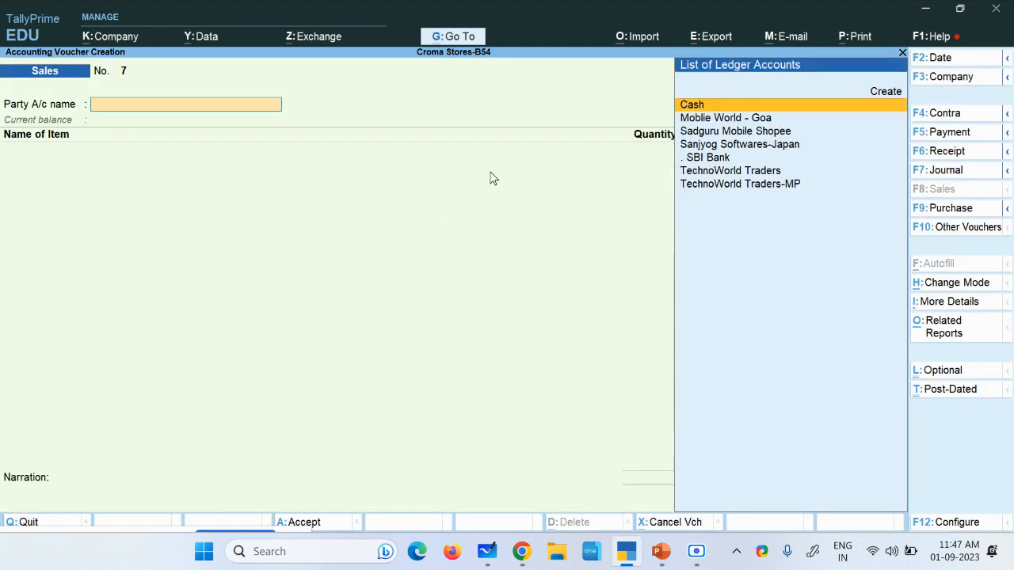
# Find and open the GSTR-1 report
pyautogui.click(466, 38)
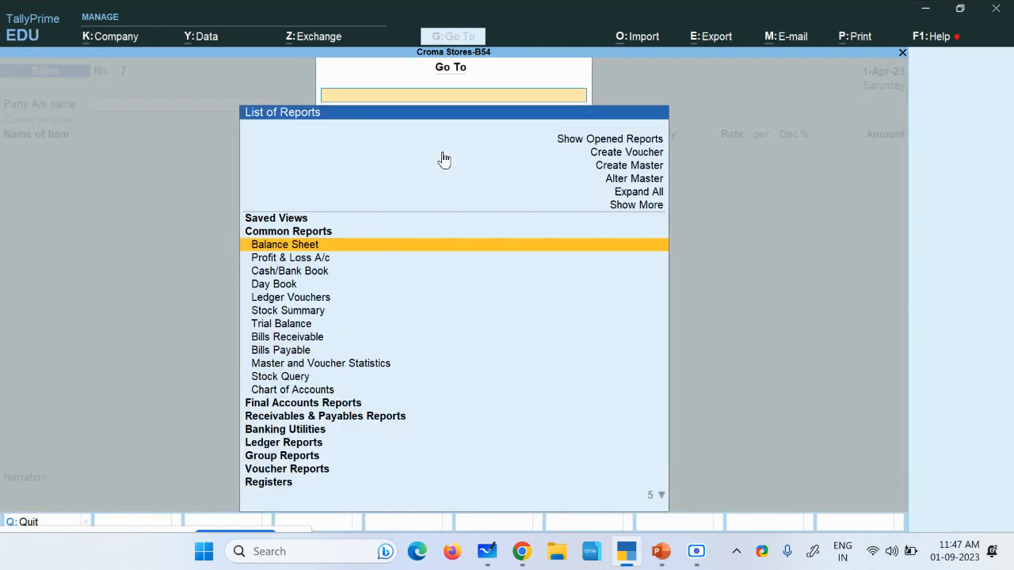
pyautogui.write('Gstr')
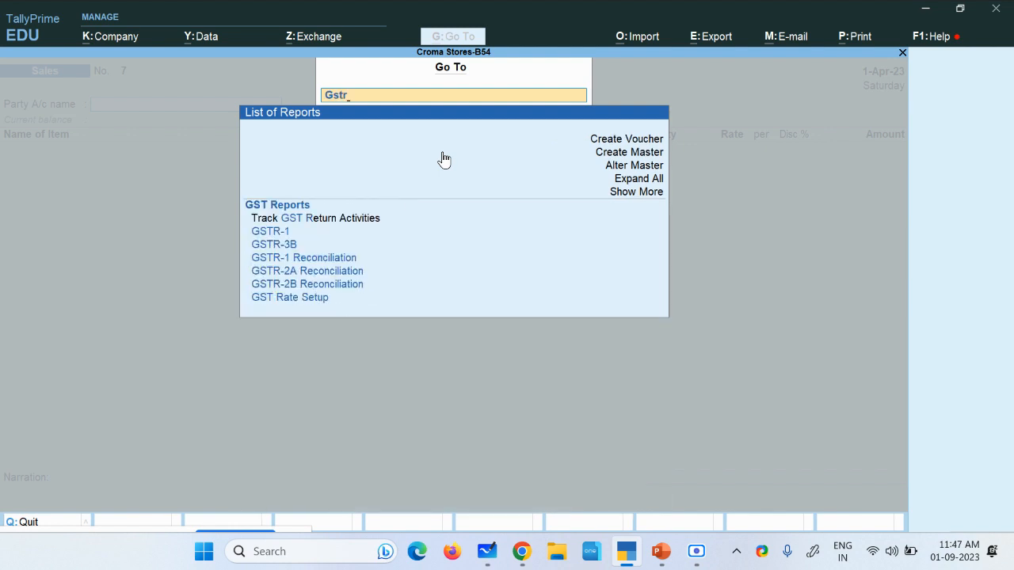
pyautogui.press('Down')
pyautogui.press('Down')
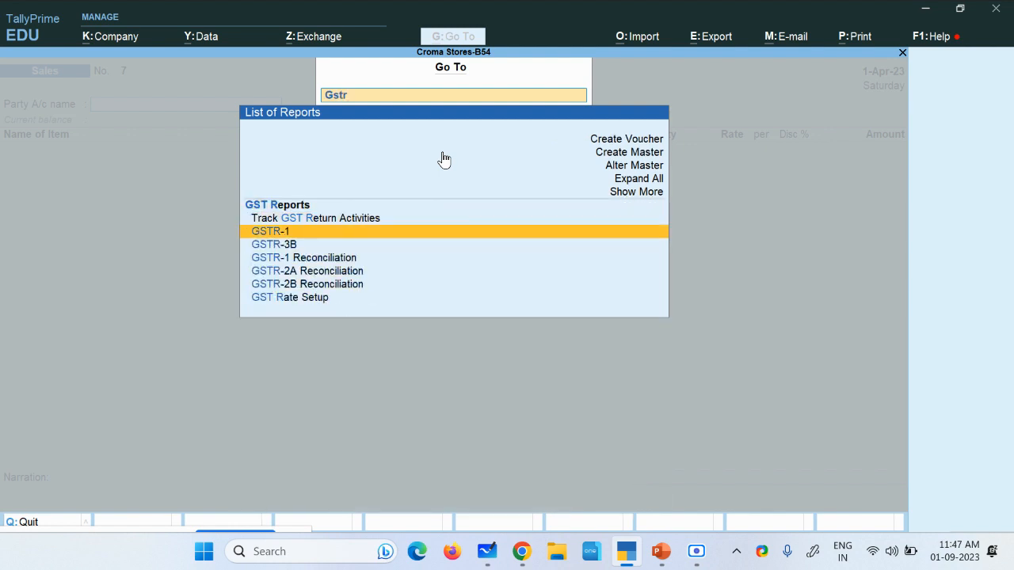
pyautogui.press('Return')
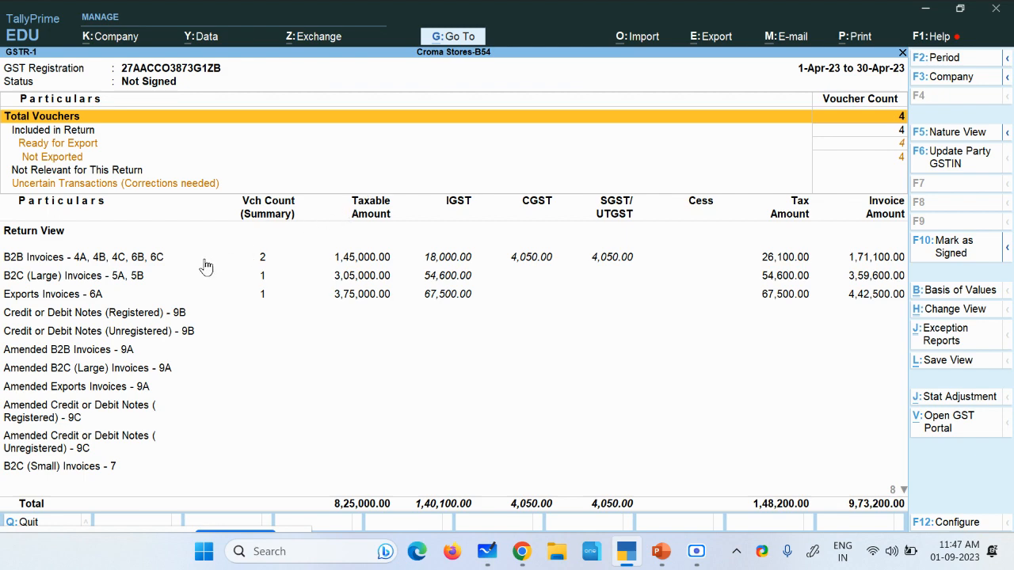
# Inspect the voucher register behind B2C (Large) Invoices - 5A, 5B and return to the GSTR-1 summary
pyautogui.click(43, 279)
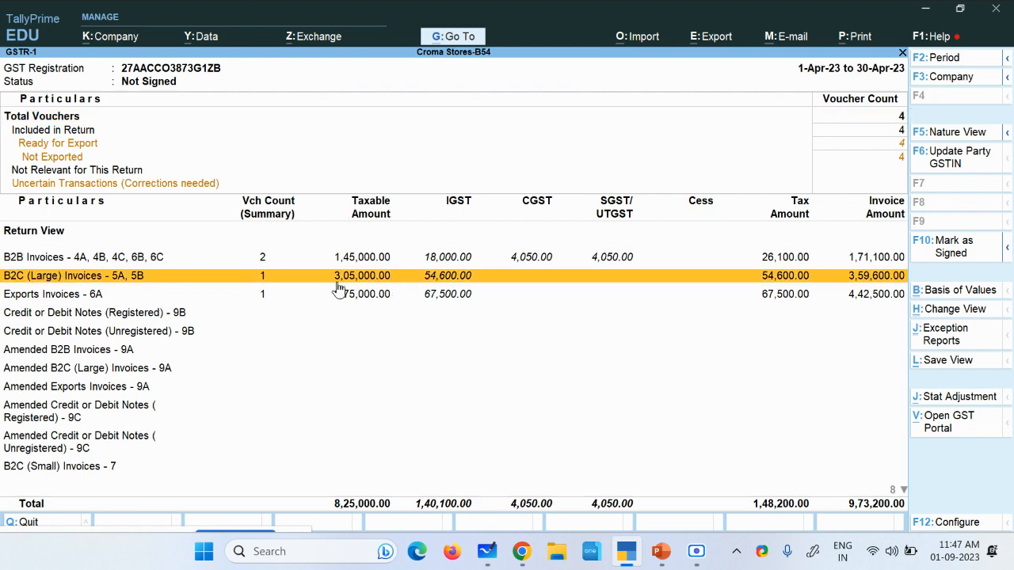
pyautogui.press('Return')
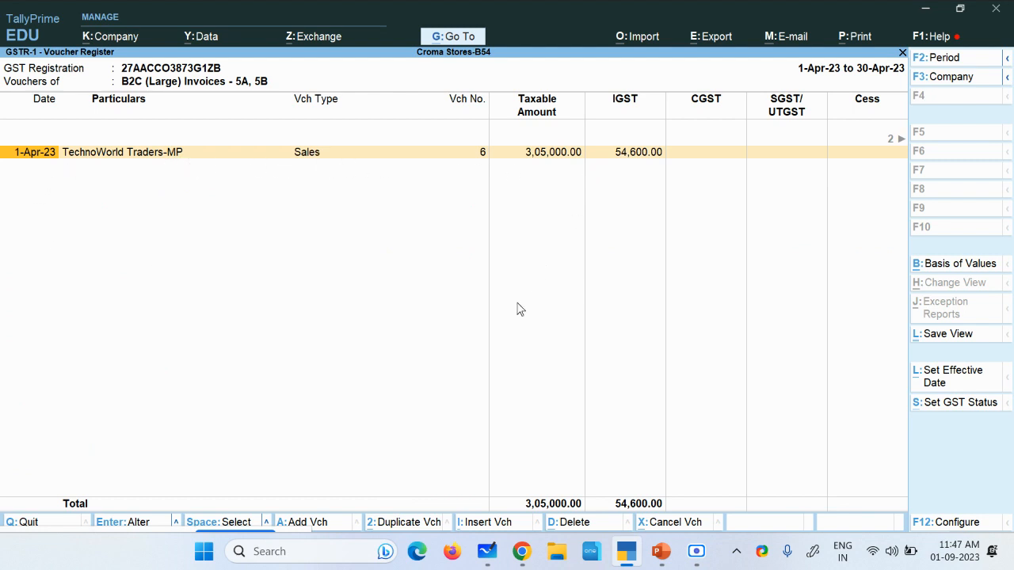
pyautogui.press('Escape')
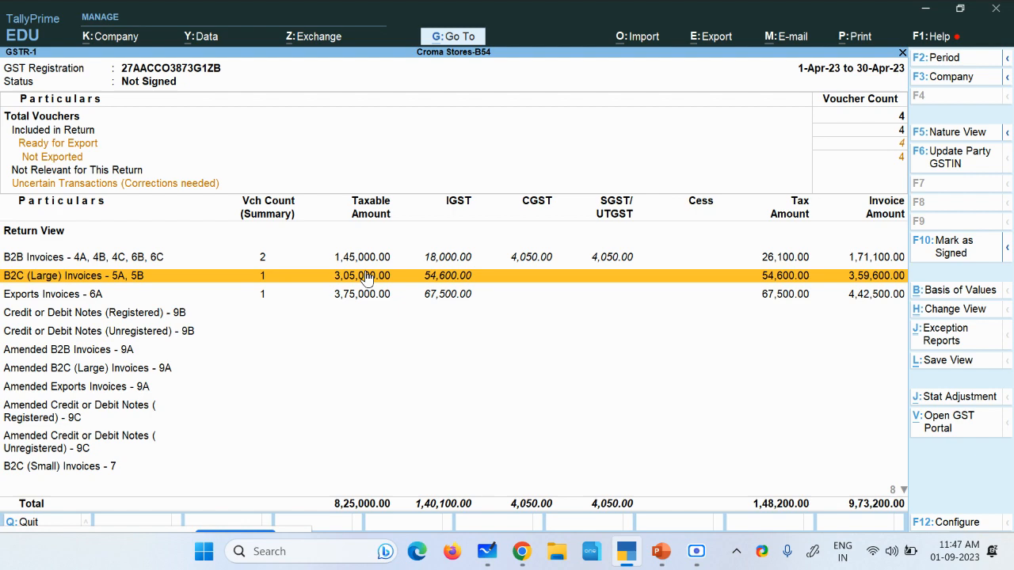
pyautogui.click(697, 555)
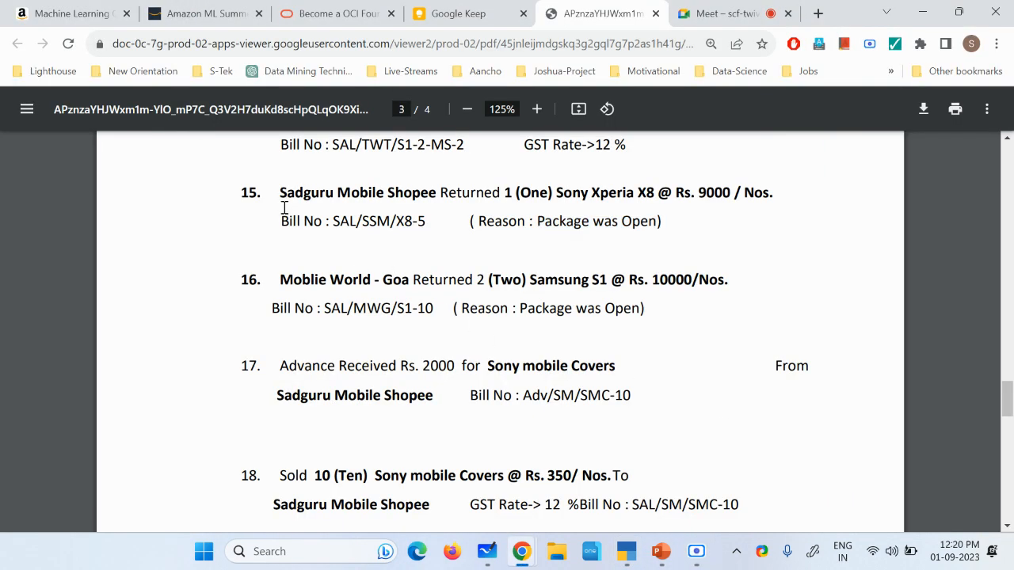
# In the exercise PDF in Chrome, compare the Sadguru Mobile Shopee return in item 15 with its original sale in item 12
pyautogui.moveTo(282, 193); pyautogui.dragTo(685, 194)
pyautogui.scroll(10, 560, 252)
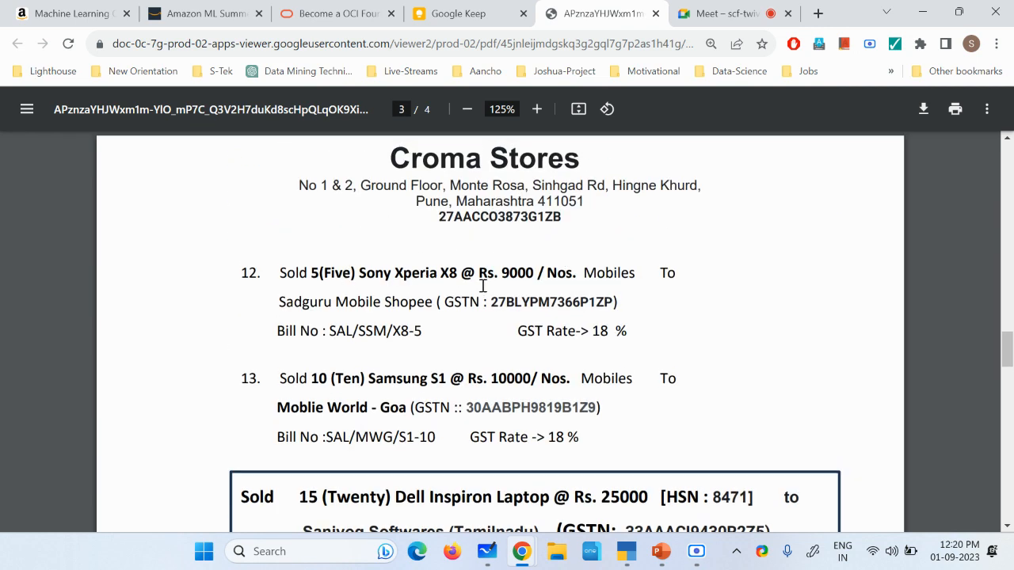
pyautogui.moveTo(278, 301); pyautogui.dragTo(382, 301)
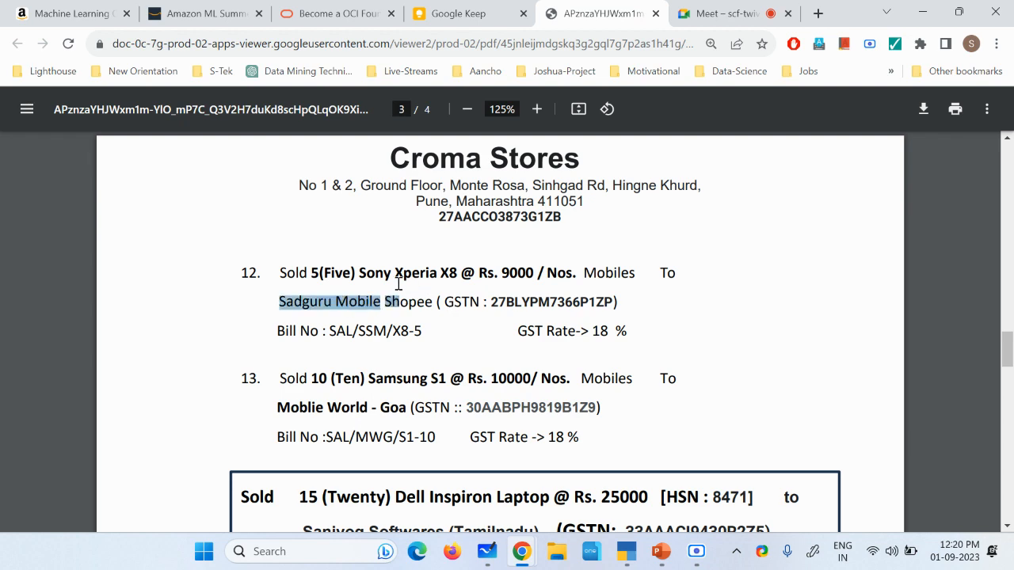
pyautogui.scroll(-5, 398, 285)
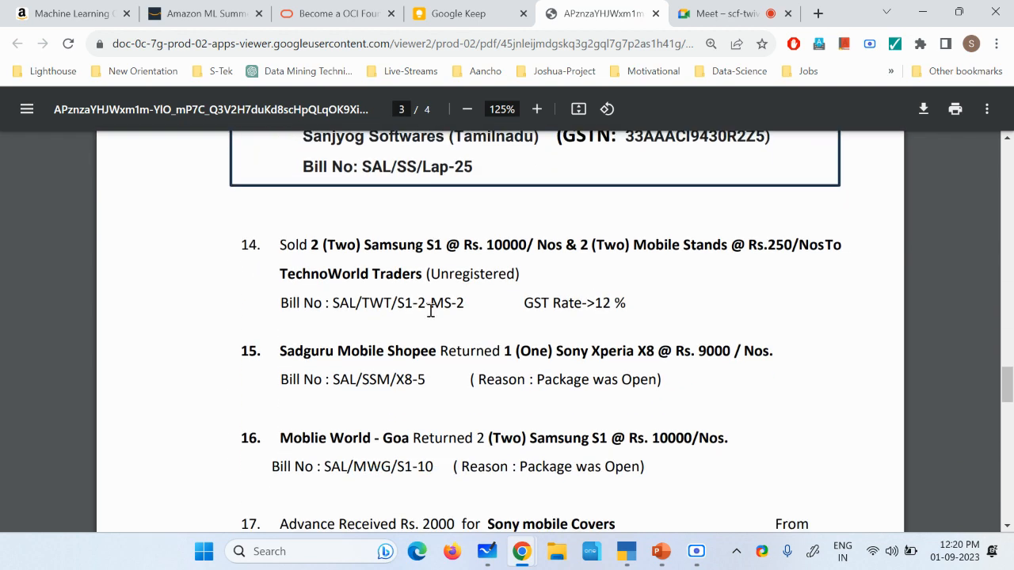
pyautogui.scroll(4, 429, 315)
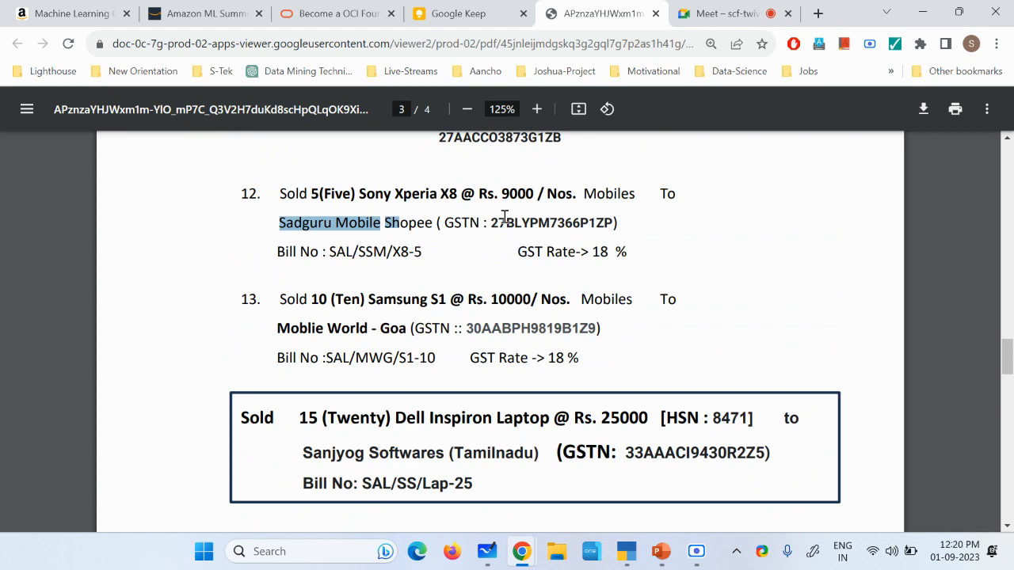
pyautogui.moveTo(497, 222); pyautogui.dragTo(581, 227)
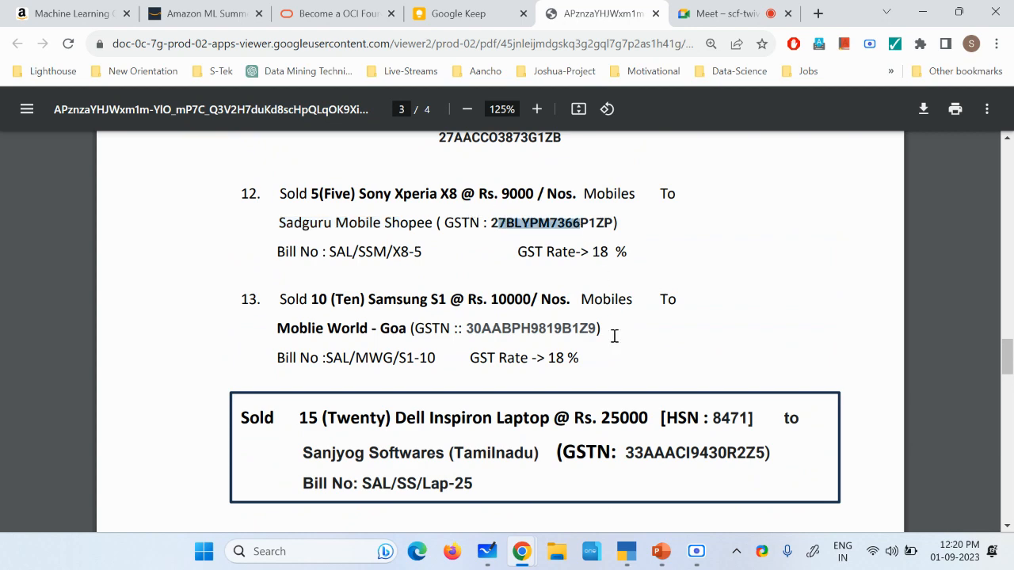
pyautogui.scroll(-4, 599, 312)
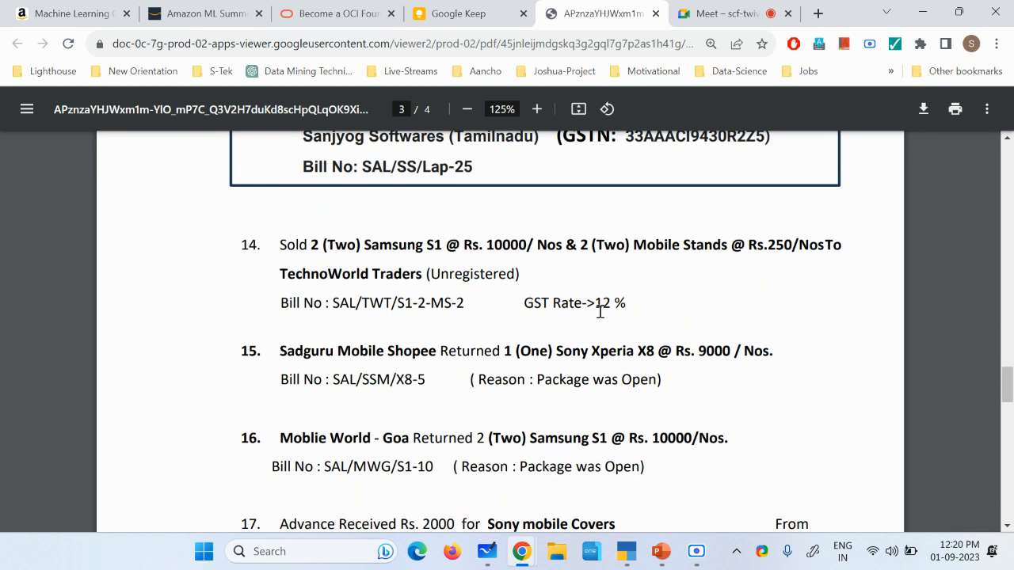
pyautogui.scroll(-1, 598, 310)
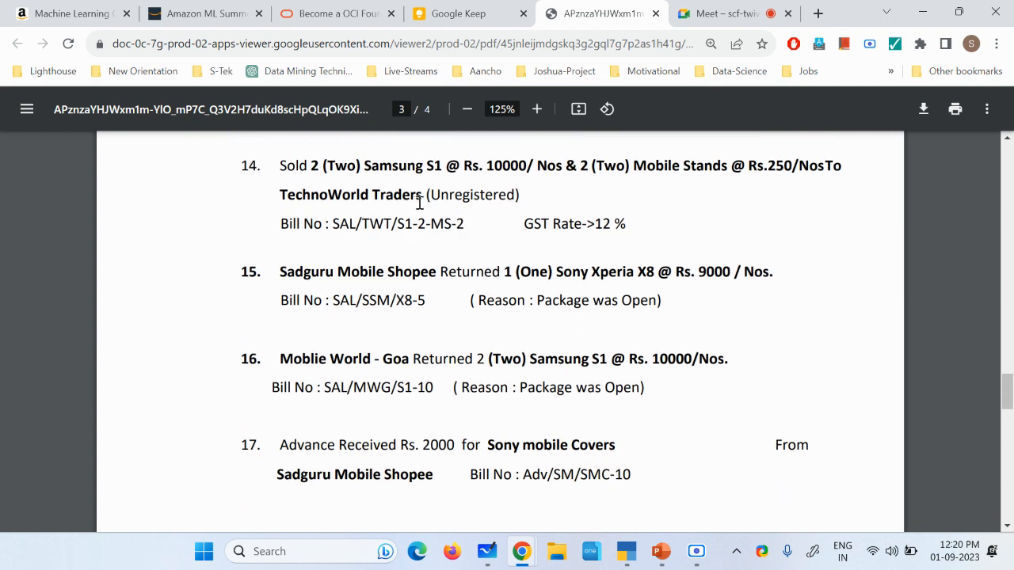
pyautogui.moveTo(293, 275); pyautogui.dragTo(758, 314)
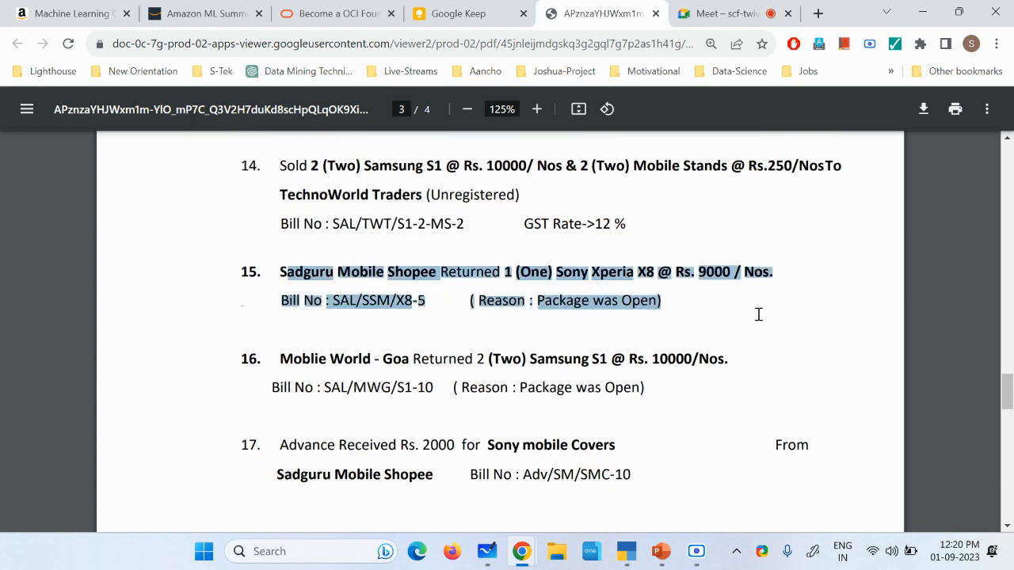
# Switch back to TallyPrime and leave the open reports and voucher screens to reach the Gateway of Tally
pyautogui.click(630, 558)
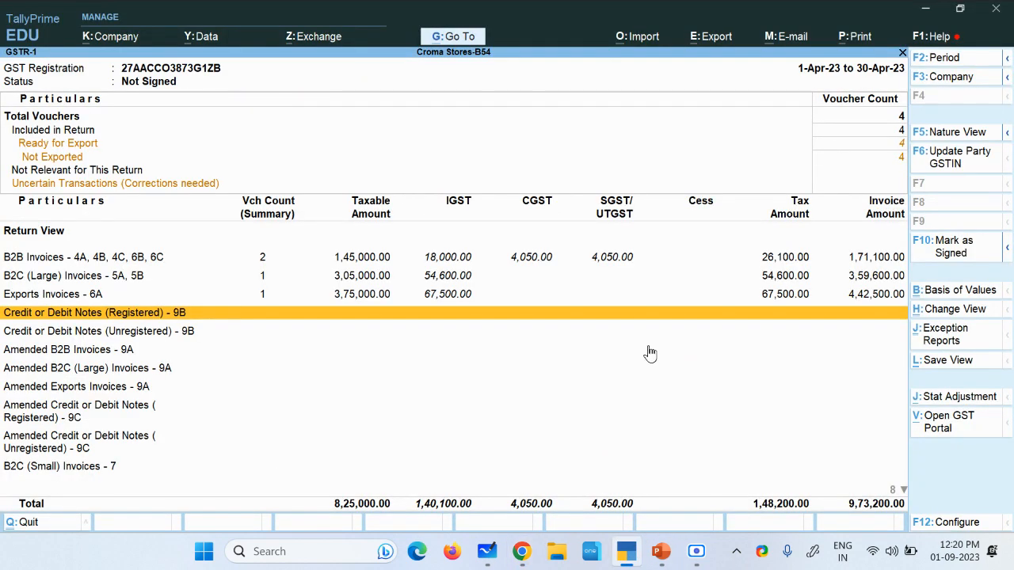
pyautogui.press('Escape')
pyautogui.press('Escape')
pyautogui.press('Escape')
pyautogui.press('Escape')
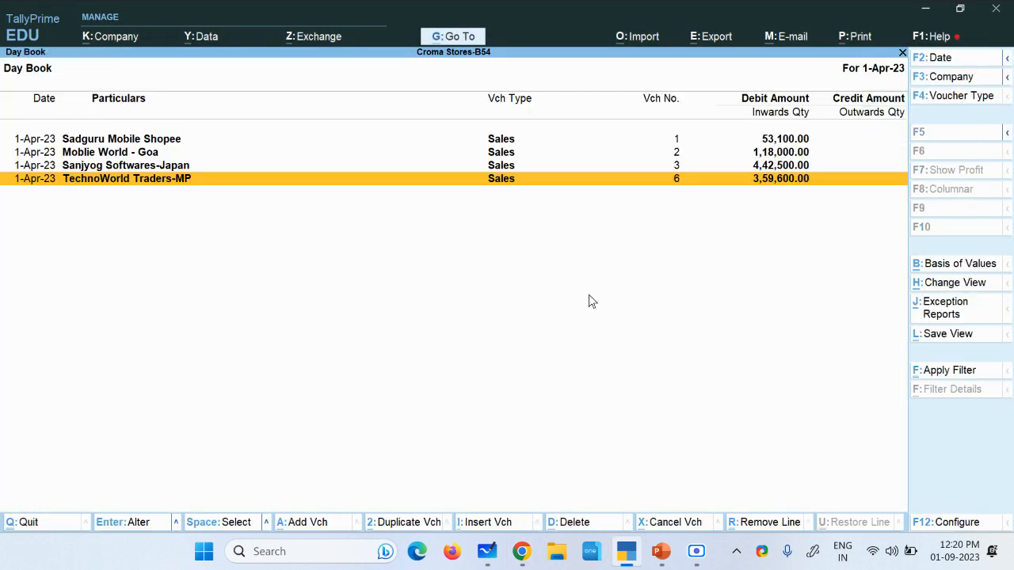
pyautogui.press('Escape')
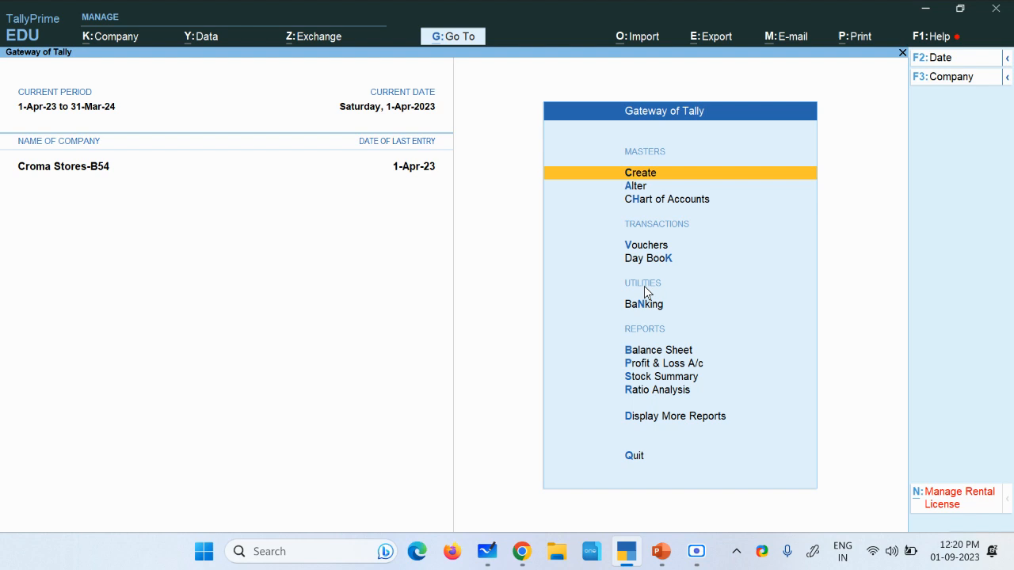
# Start a new accounting voucher and change its voucher type to Credit Note
pyautogui.click(638, 245)
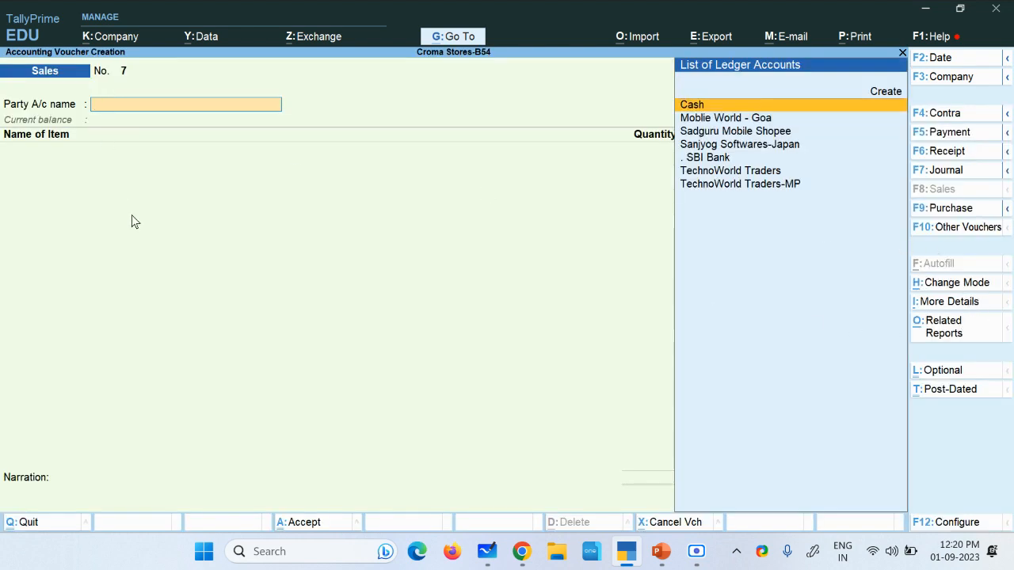
pyautogui.click(954, 230)
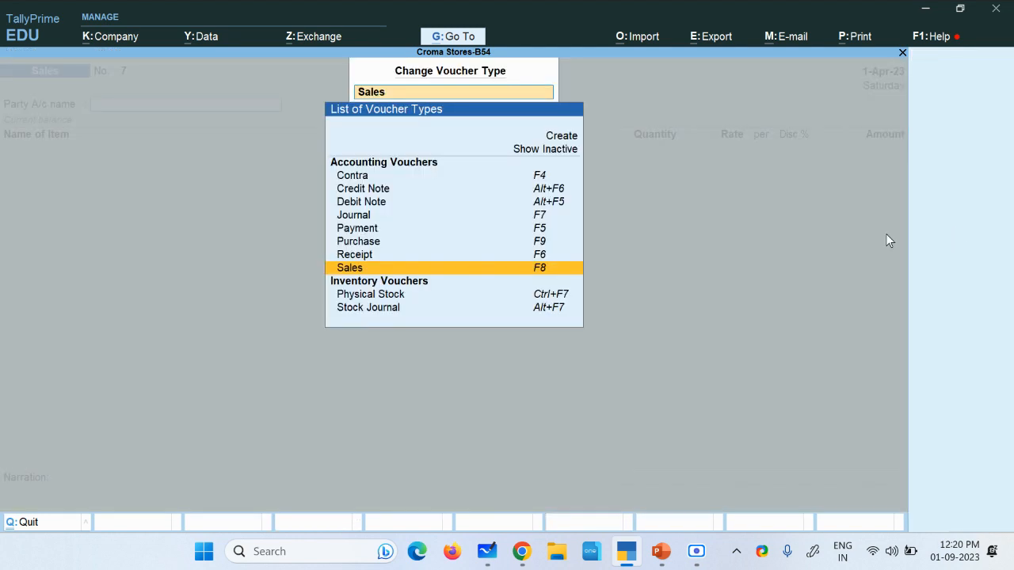
pyautogui.click(385, 192)
pyautogui.press('Return')
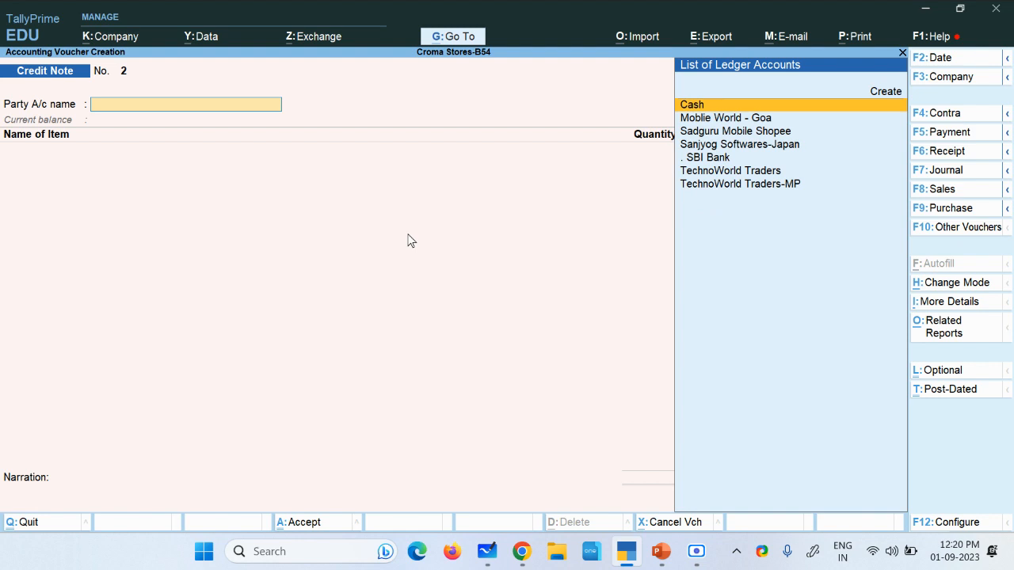
# Check the party name for item 15 in the exercise PDF and return to the credit note in TallyPrime
pyautogui.hotkey('alt', 'Tab')
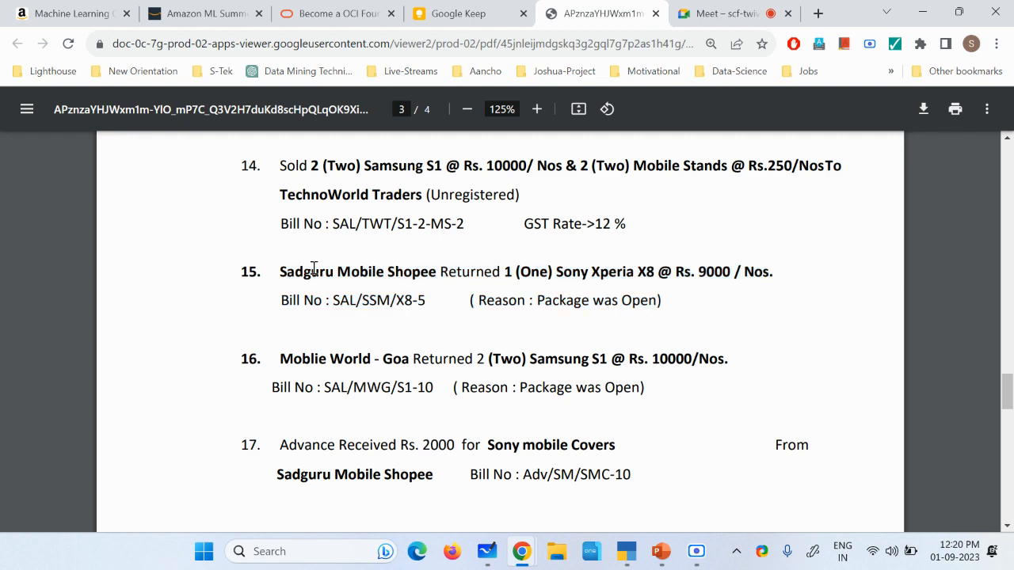
pyautogui.moveTo(279, 272); pyautogui.dragTo(404, 272)
pyautogui.hotkey('alt', 'Tab')
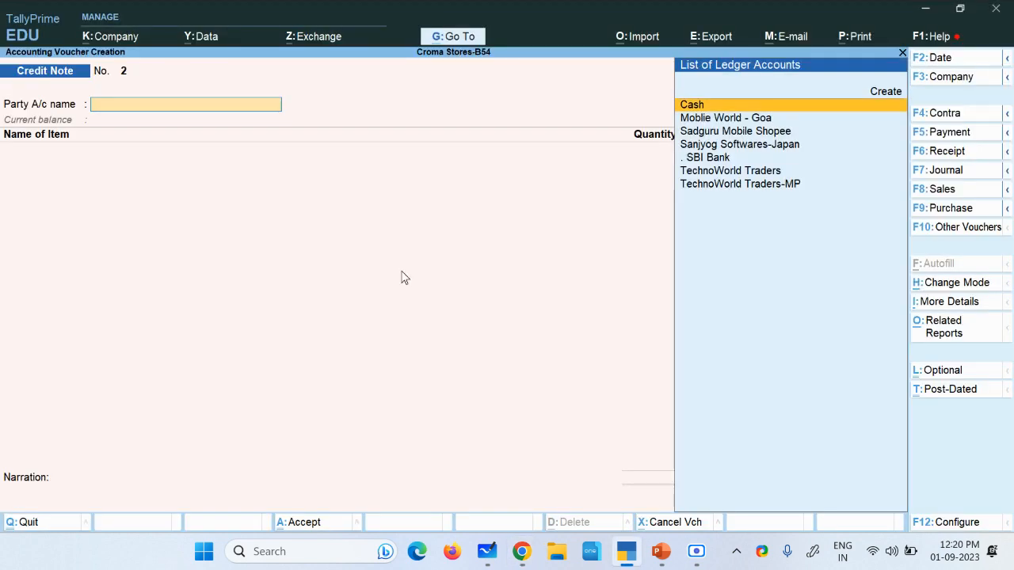
# Set Sadguru Mobile Shopee as the credit note's party, leaving the receipt details blank and accepting the default party details
pyautogui.press('Down')
pyautogui.press('Down')
pyautogui.press('Return')
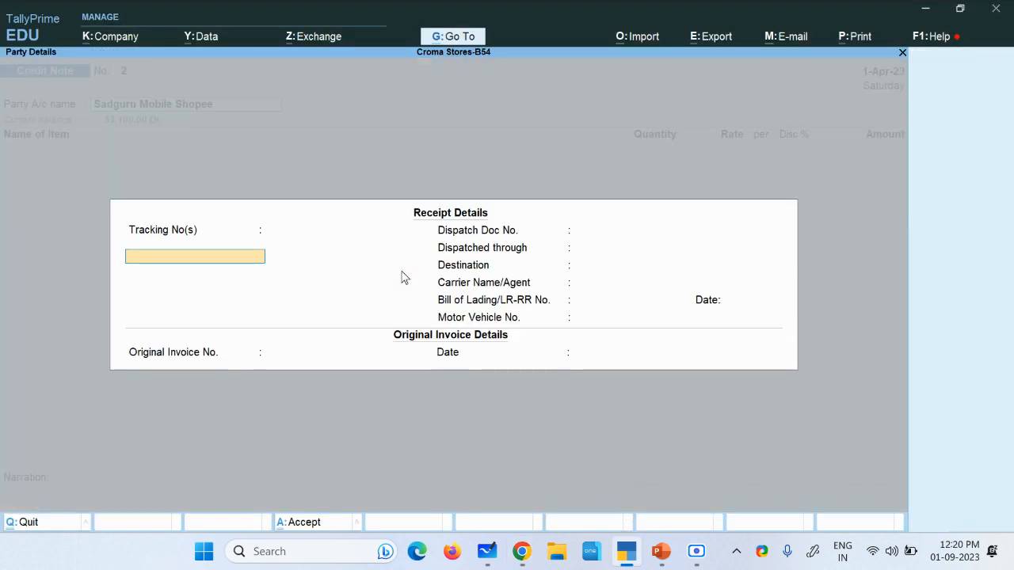
pyautogui.press('Return')
pyautogui.hotkey('ctrl', 'a')
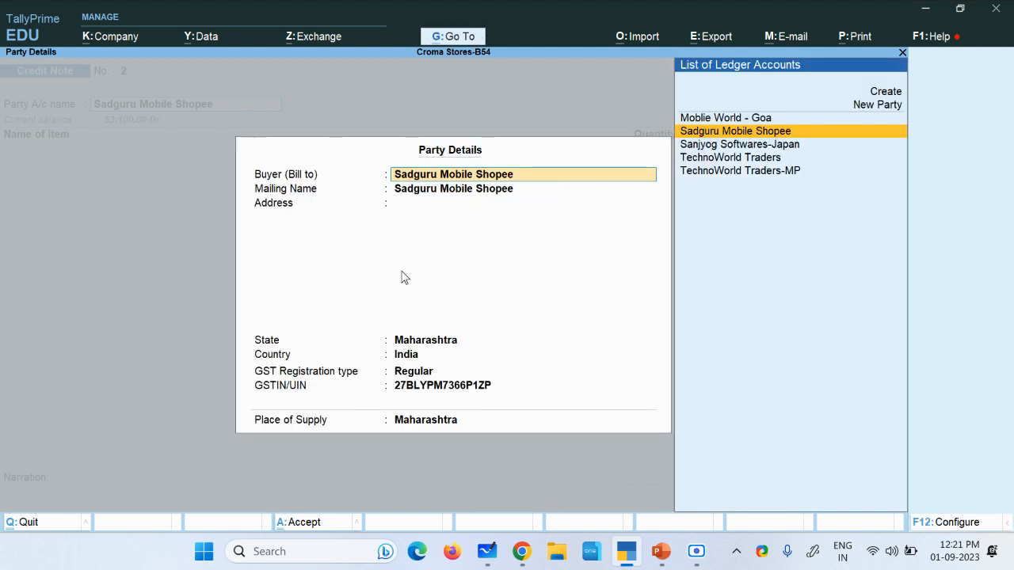
pyautogui.hotkey('ctrl', 'a')
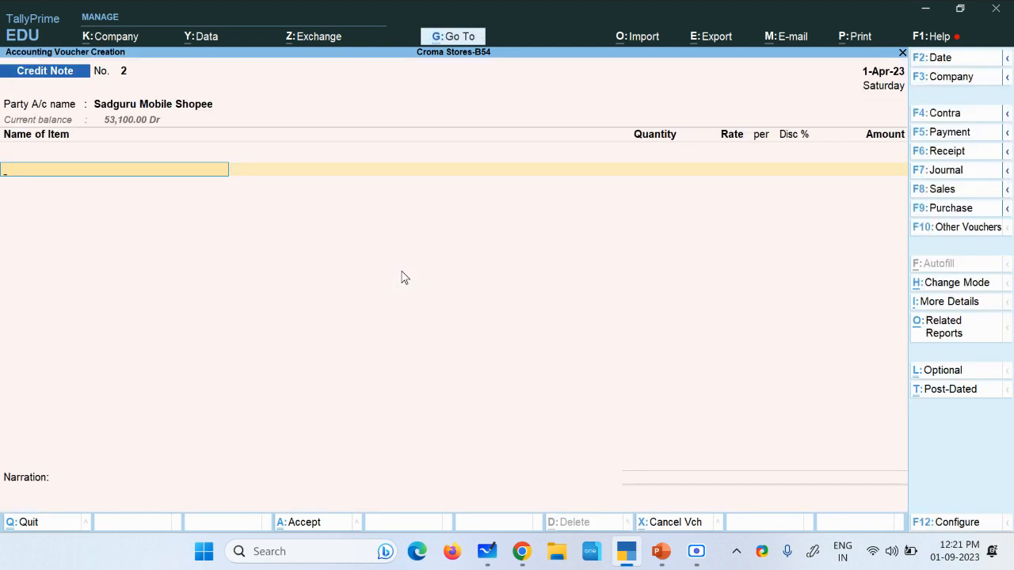
# Check the returned product and its rate for item 15 in the exercise PDF in Chrome, and return to TallyPrime
pyautogui.hotkey('alt', 'Tab')
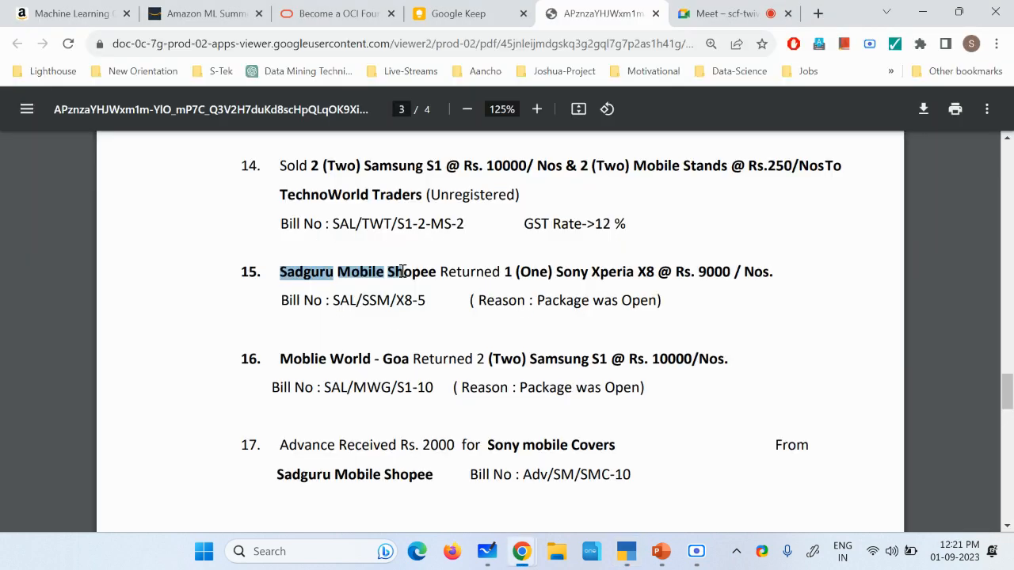
pyautogui.click(566, 270)
pyautogui.moveTo(566, 271); pyautogui.dragTo(670, 273)
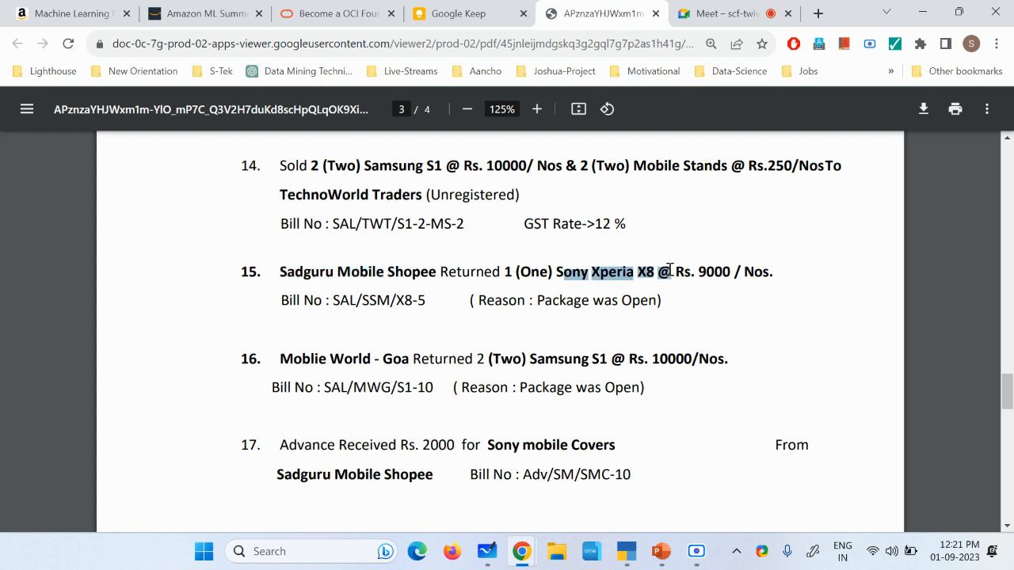
pyautogui.hotkey('alt', 'Tab')
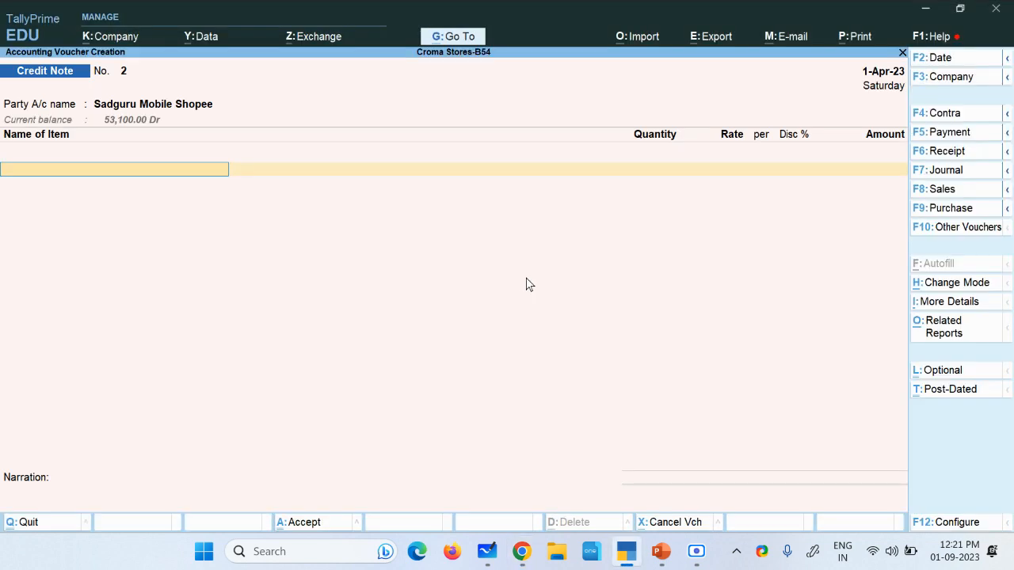
# Add Sony Xperia X8 to the credit note with a quantity of 1 nos at a rate of 9,000, continuing to its accounting details
pyautogui.write('So')
pyautogui.press('Return')
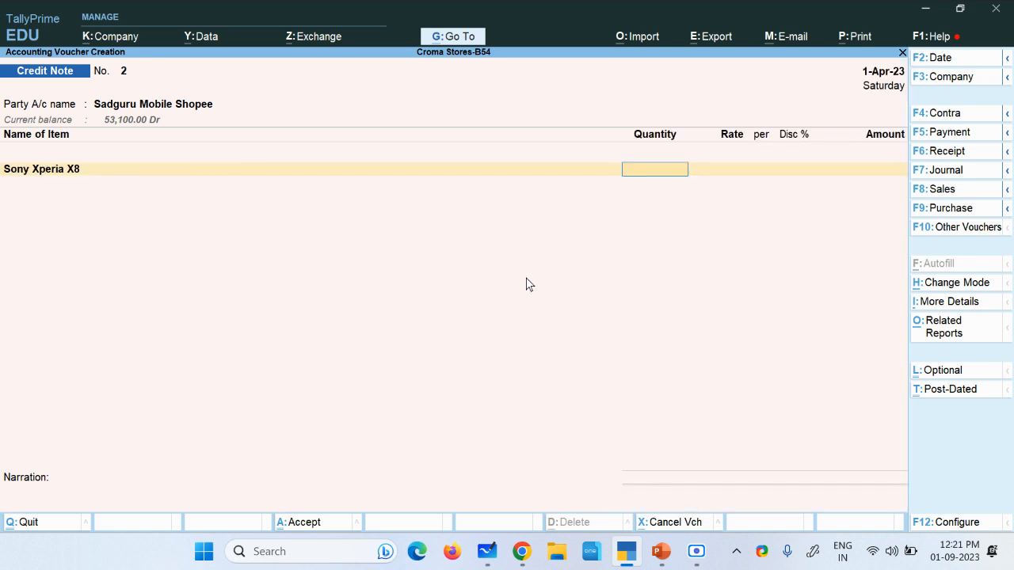
pyautogui.press('Return')
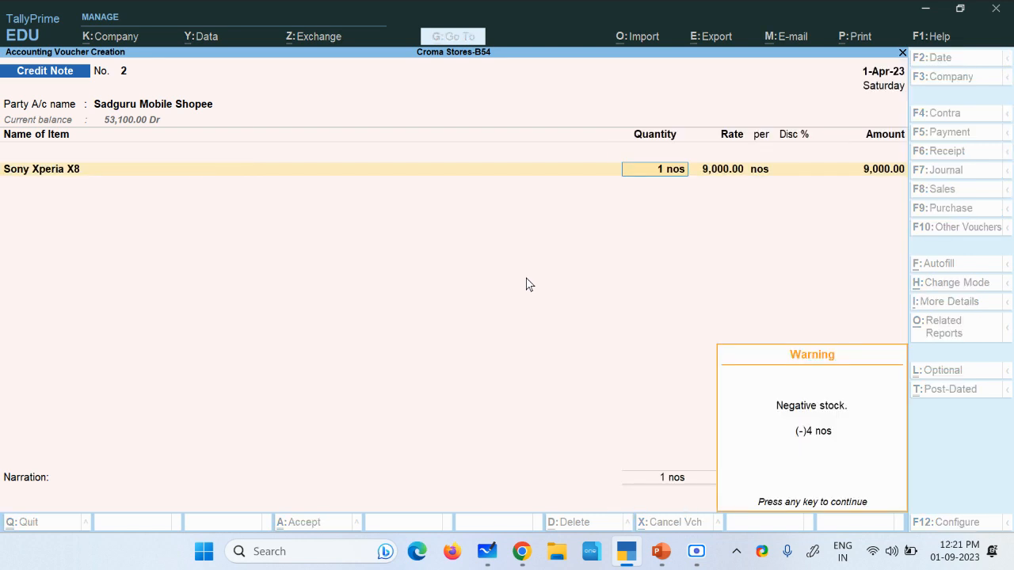
pyautogui.press('Return')
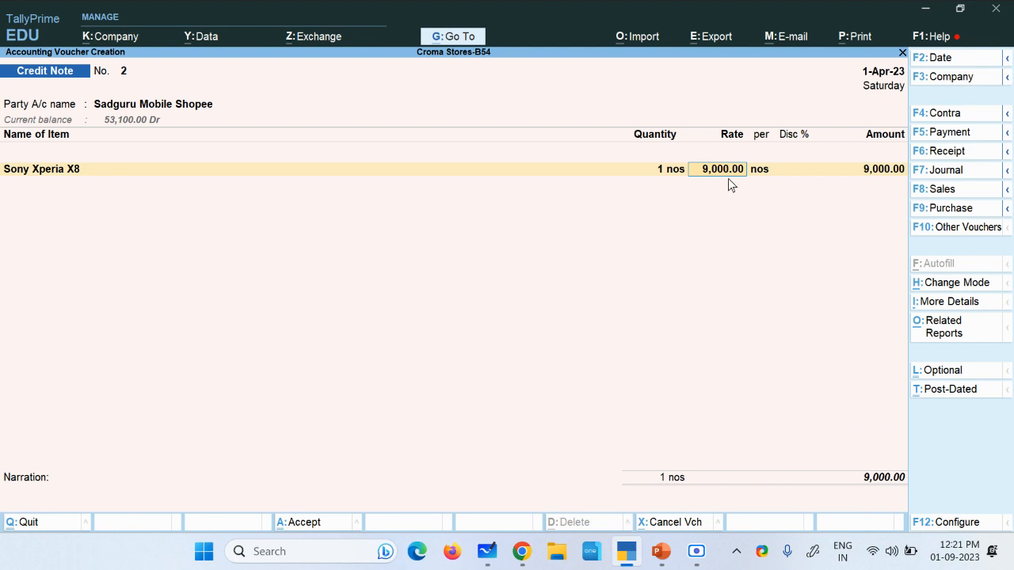
pyautogui.press('Return')
pyautogui.press('Return')
pyautogui.press('Return')
pyautogui.press('Return')
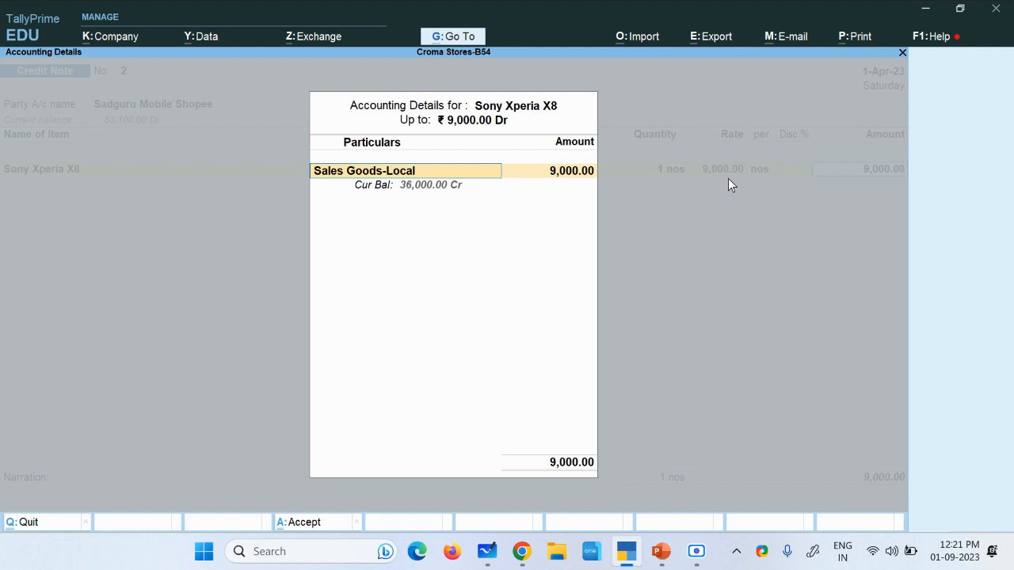
# Start a new ledger from the item's accounting details, named Sales Return-Local-18% and grouped under Sales Accounts
pyautogui.hotkey('alt', 'c')
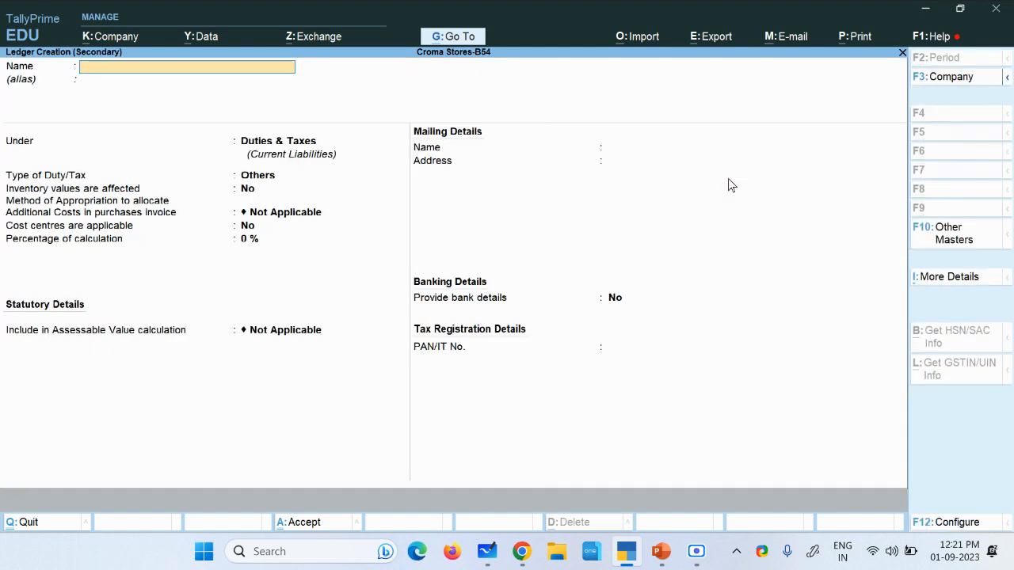
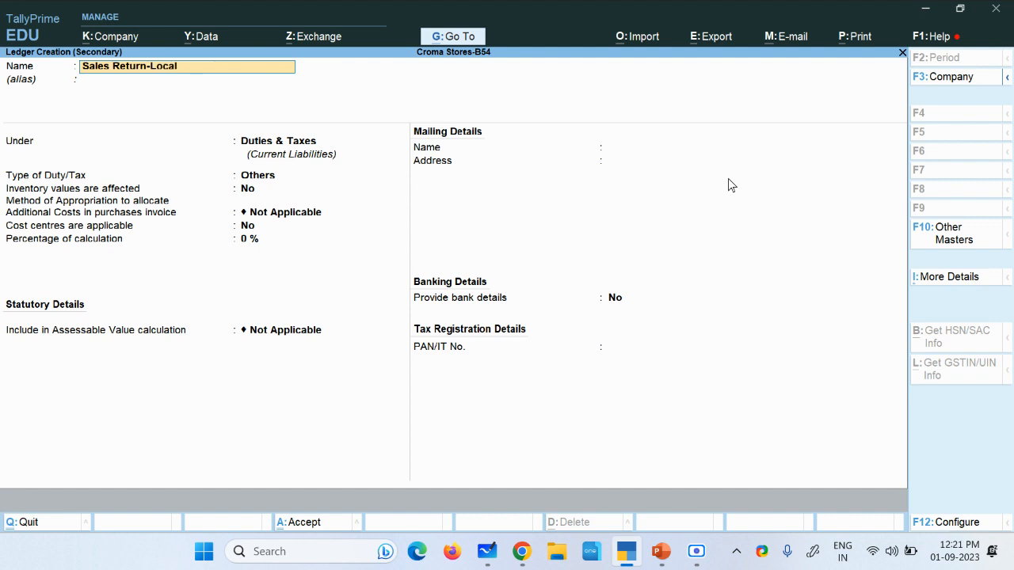
pyautogui.write('-18')
pyautogui.press('Return')
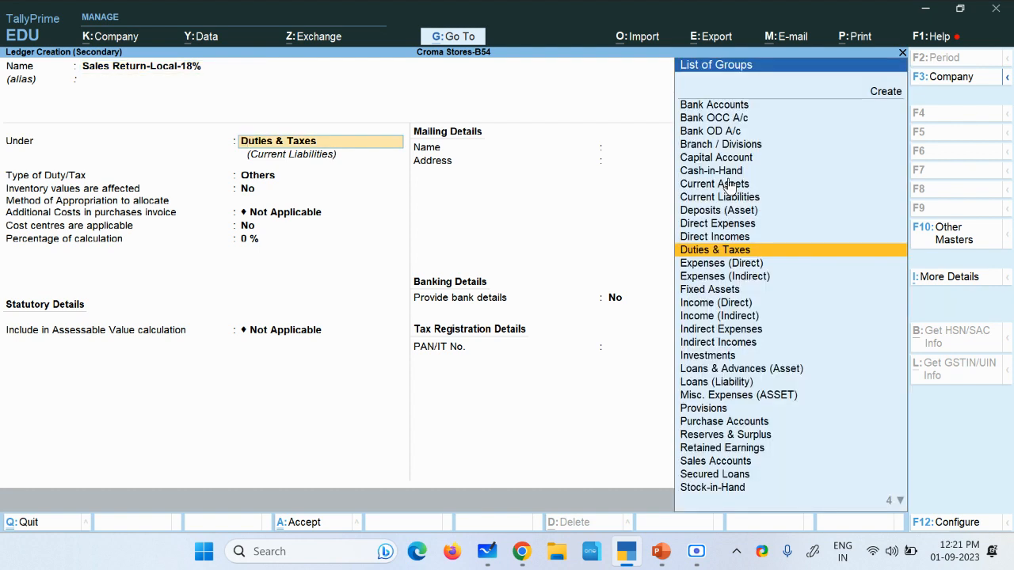
pyautogui.write('S')
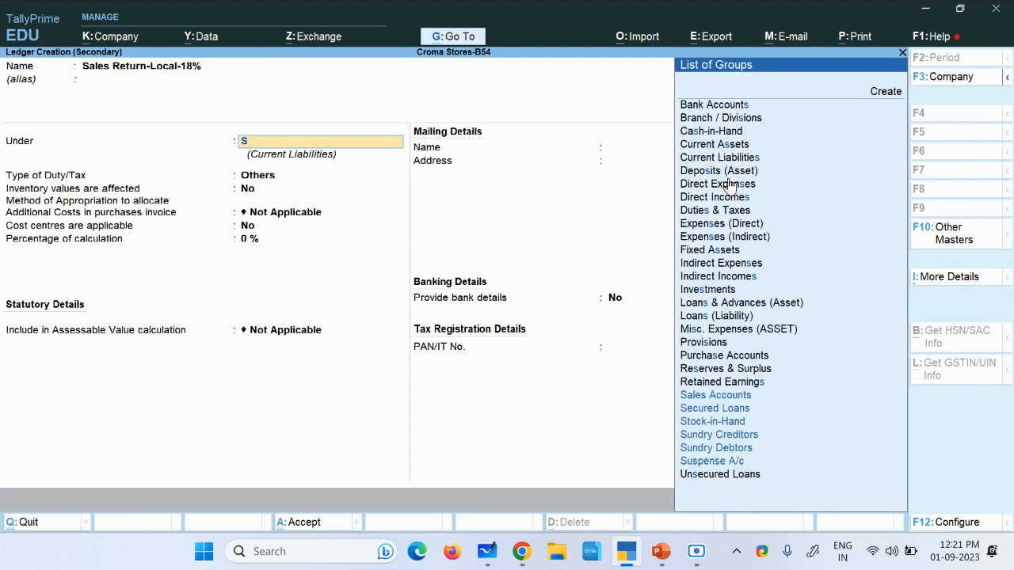
pyautogui.press('Return')
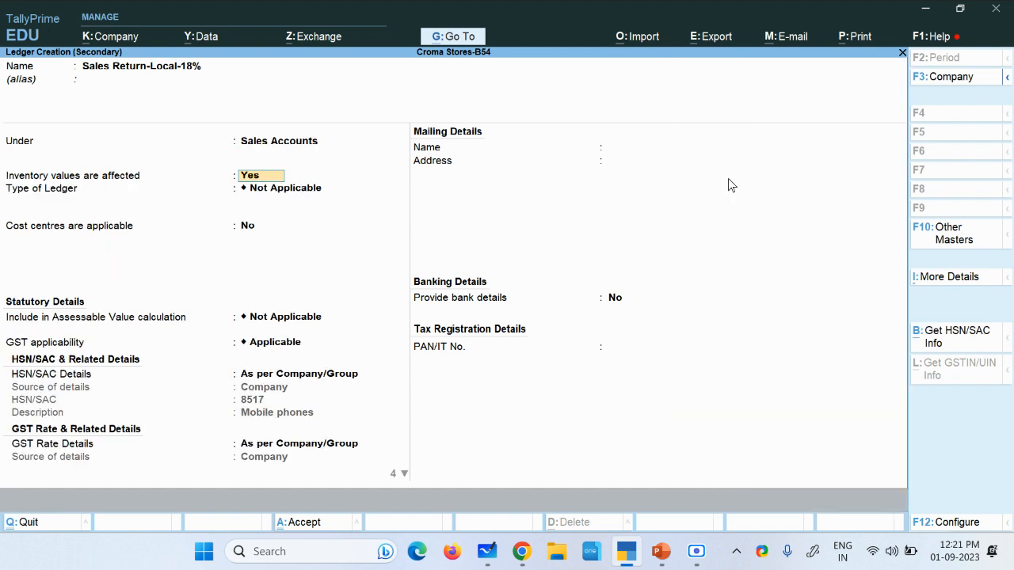
# Keep the ledger's inventory and GST applicability defaults, and set HSN/SAC Details to Specify Details Here with blank code and description
pyautogui.press('Return')
pyautogui.press('Return')
pyautogui.press('Return')
pyautogui.press('Return')
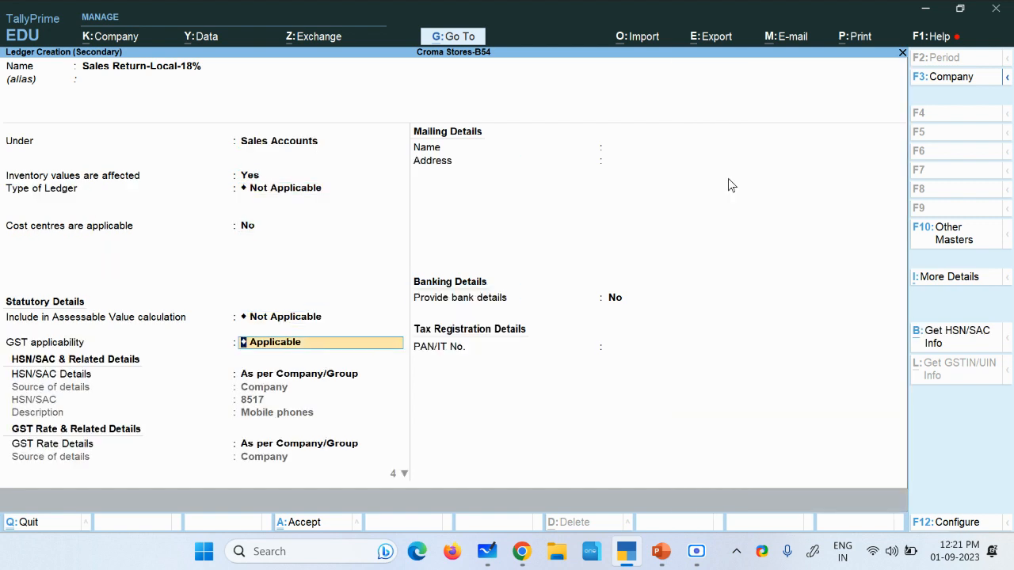
pyautogui.press('Return')
pyautogui.press('Down')
pyautogui.press('Return')
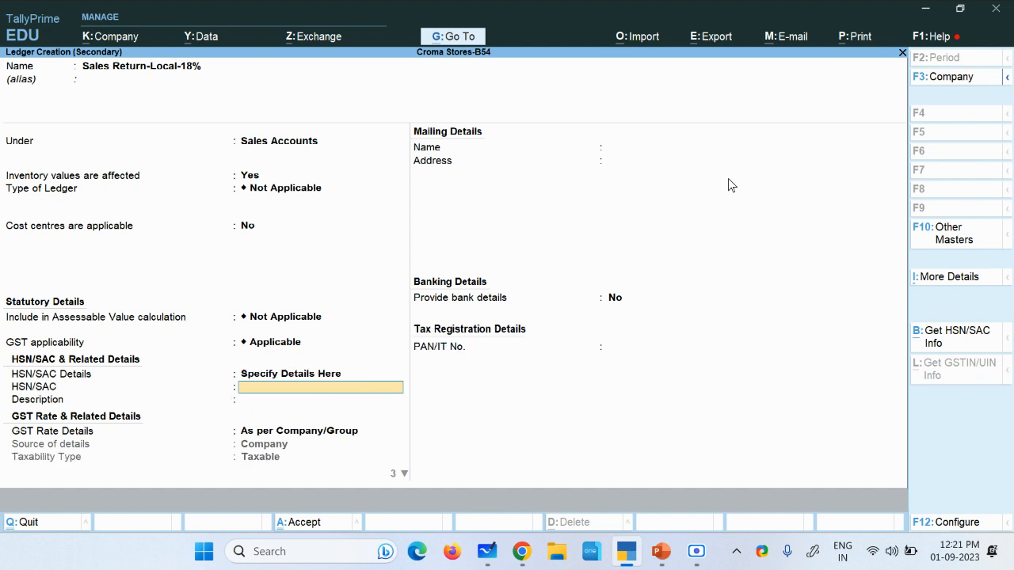
pyautogui.press('Return')
pyautogui.press('Return')
# Set the ledger's GST Rate Details to Specify Details Here, Taxable, with nature of transaction Local Sales - Taxable
pyautogui.press('Return')
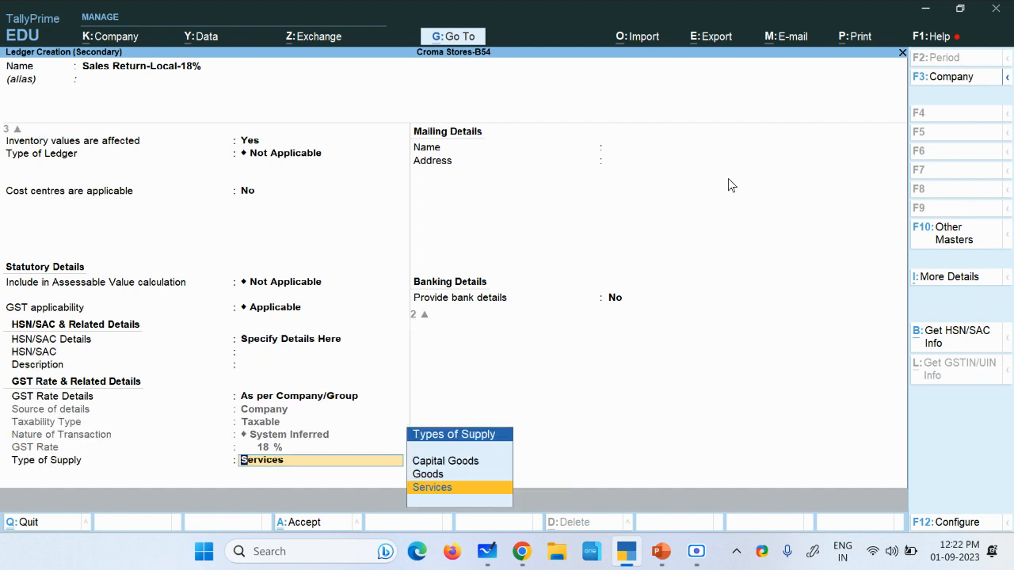
pyautogui.press('BackSpace')
pyautogui.press('Down')
pyautogui.press('Down')
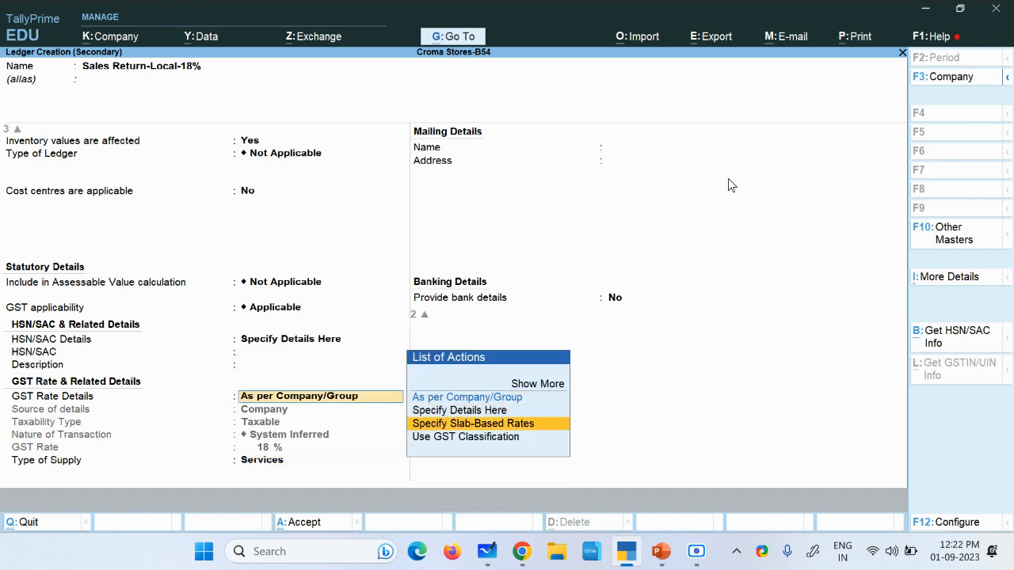
pyautogui.press('Up')
pyautogui.press('Return')
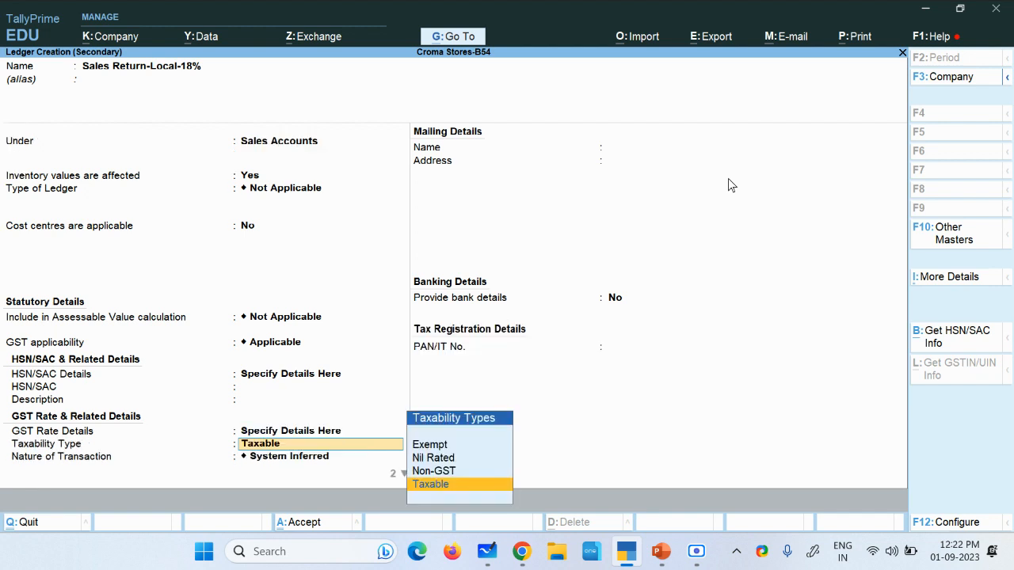
pyautogui.press('Return')
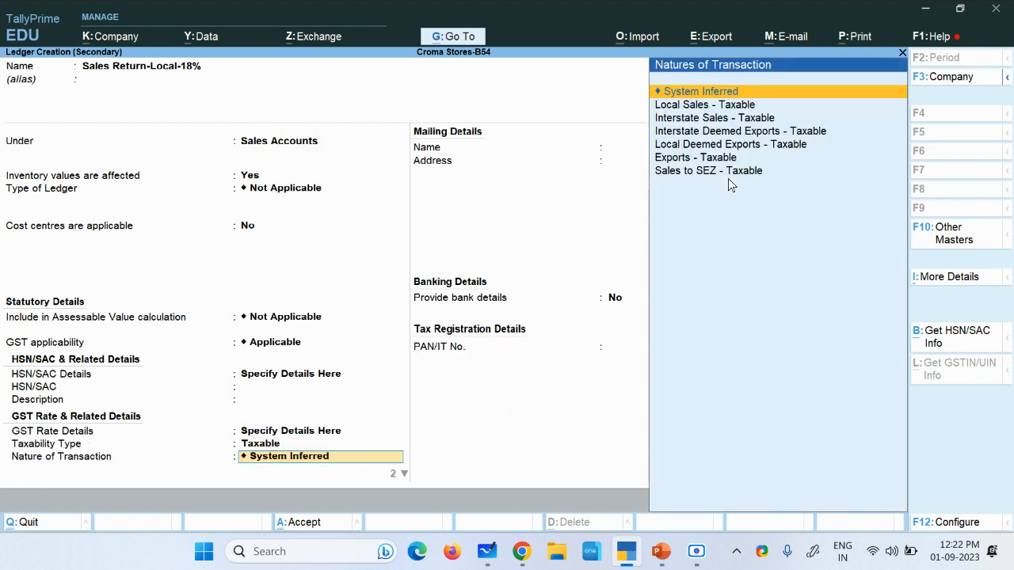
pyautogui.press('Down')
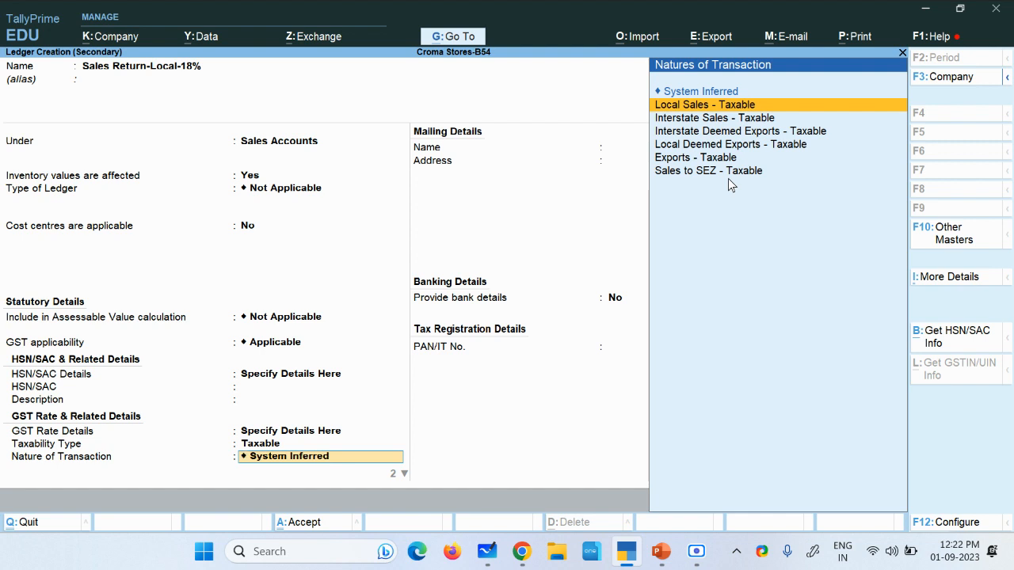
pyautogui.press('Return')
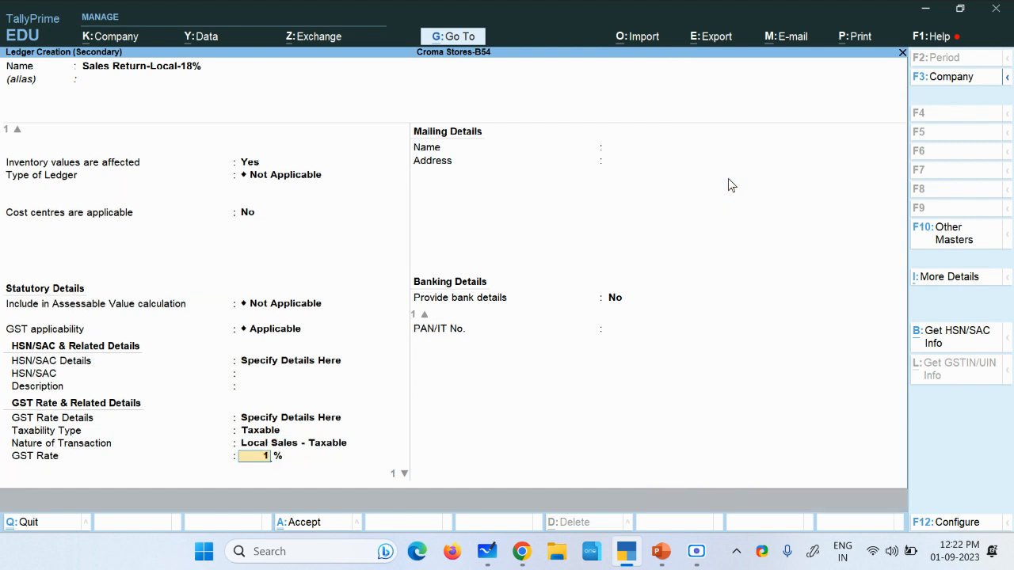
# Set the ledger's GST rate to 18 % and type of supply to Goods, and save the ledger
pyautogui.write('18')
pyautogui.press('Return')
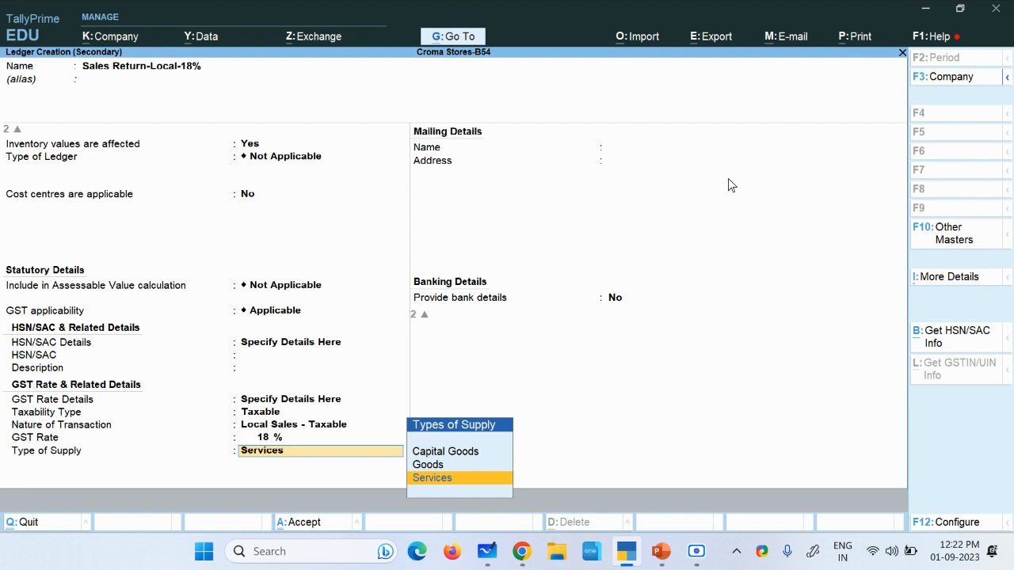
pyautogui.press('Up')
pyautogui.press('Return')
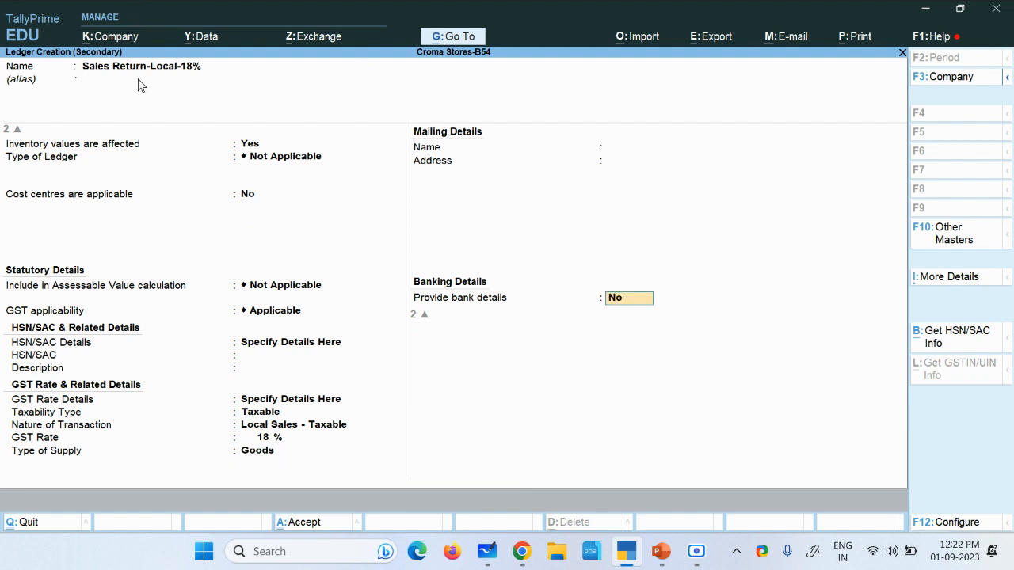
pyautogui.hotkey('ctrl', 'a')
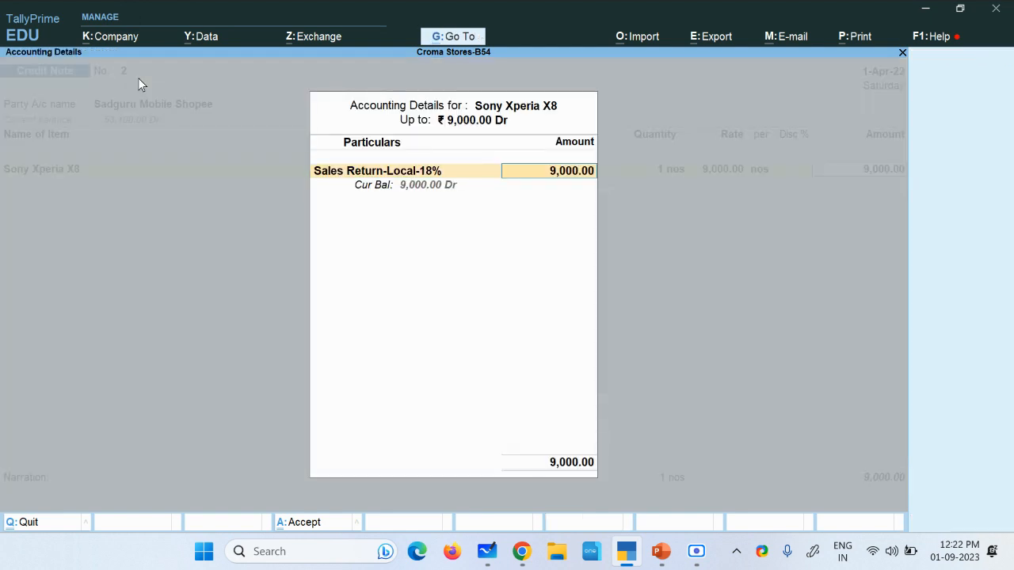
# Accept the Sony Xperia X8 allocation to Sales Return-Local-18% and add Output CGST @ 9 % to the credit note
pyautogui.press('Return')
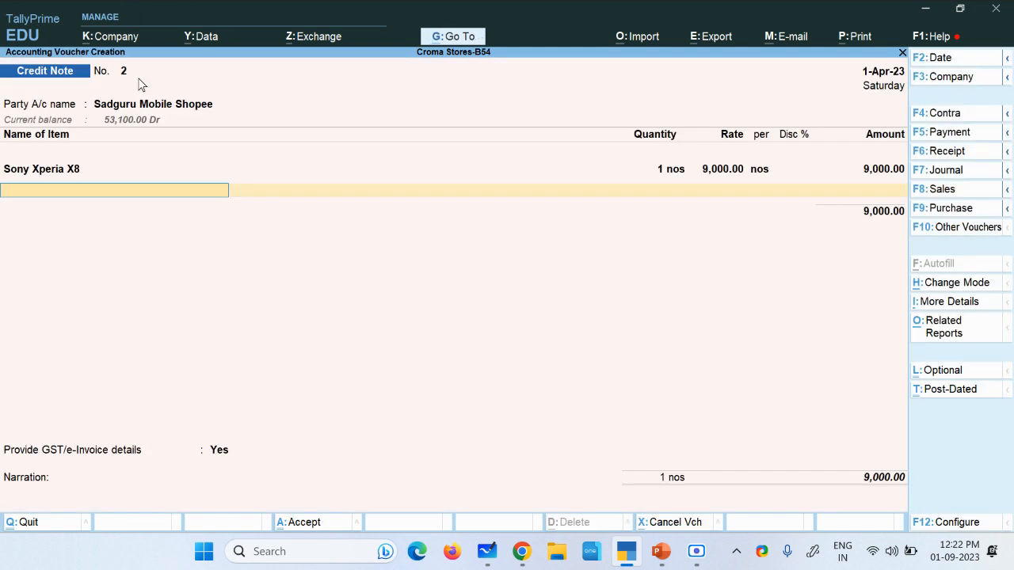
pyautogui.press('Return')
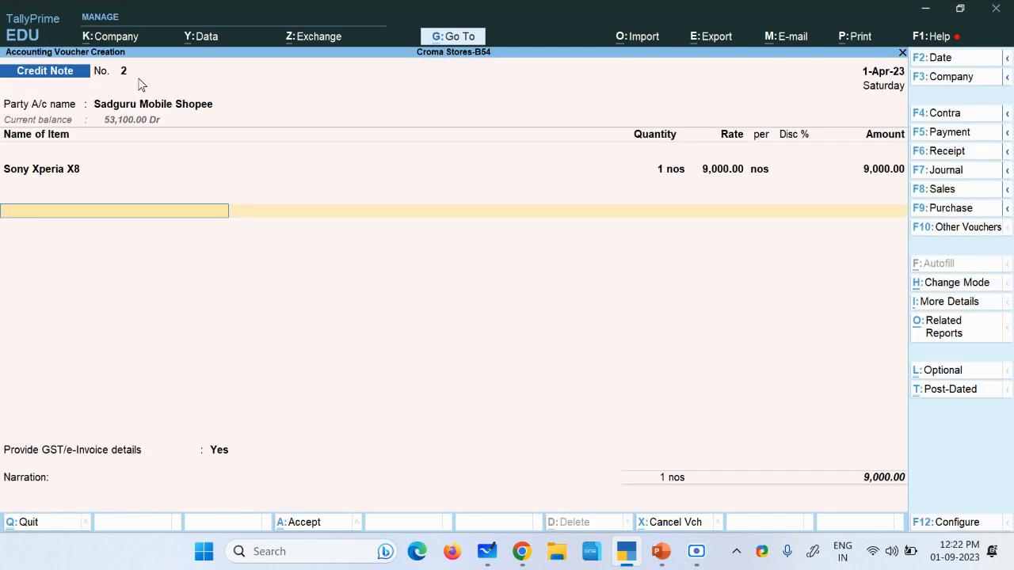
pyautogui.press('space')
pyautogui.press('Down')
pyautogui.press('Down')
pyautogui.press('Down')
pyautogui.press('Down')
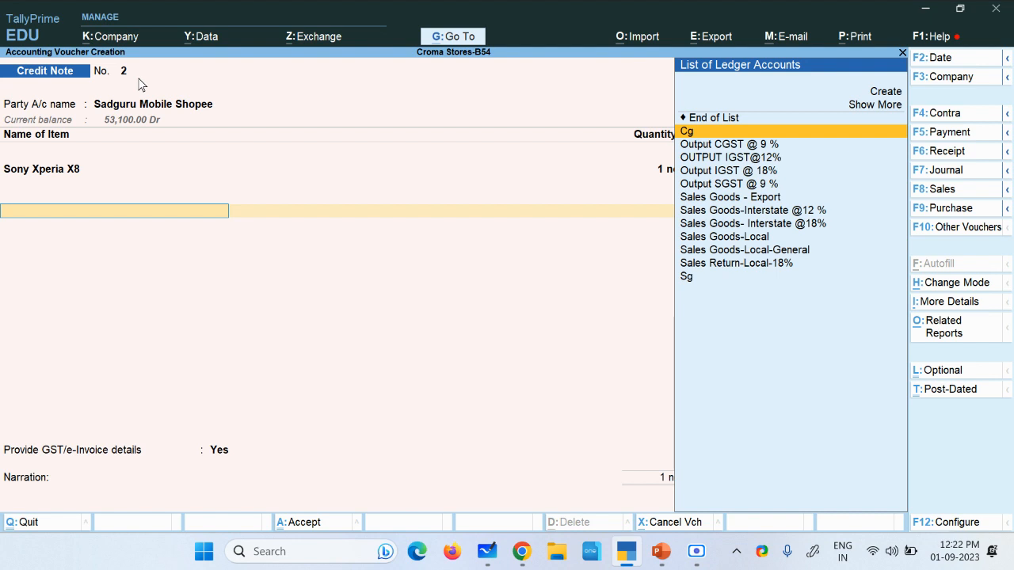
pyautogui.press('Down')
pyautogui.press('Return')
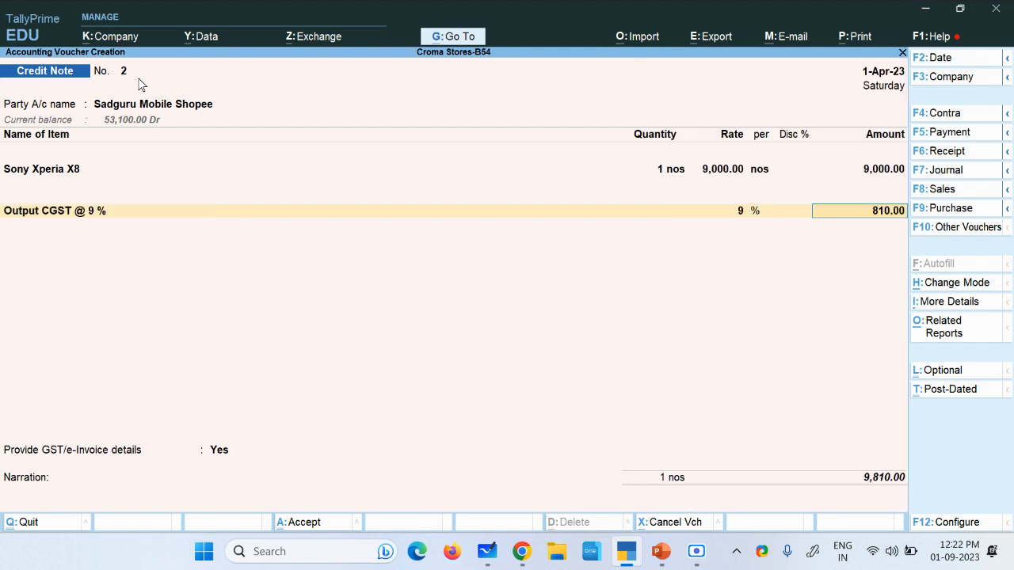
pyautogui.press('Return')
# Add the Output SGST @ 9 % ledger to the credit note and finish the ledger entries
pyautogui.press('Down')
pyautogui.press('Down')
pyautogui.press('Down')
pyautogui.press('Down')
pyautogui.press('Down')
pyautogui.press('Down')
pyautogui.press('Down')
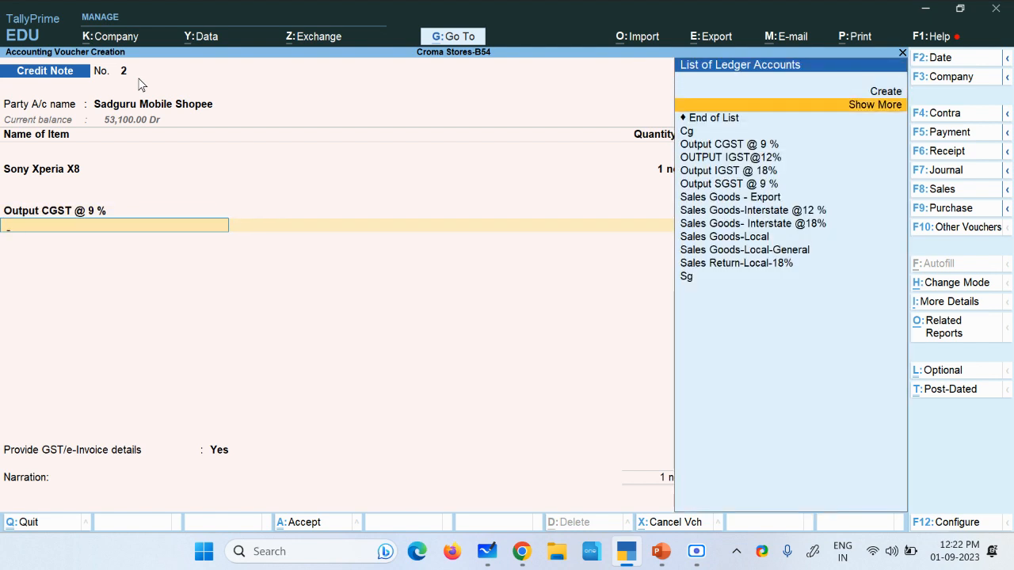
pyautogui.press('Down')
pyautogui.press('Down')
pyautogui.press('Up')
pyautogui.press('Up')
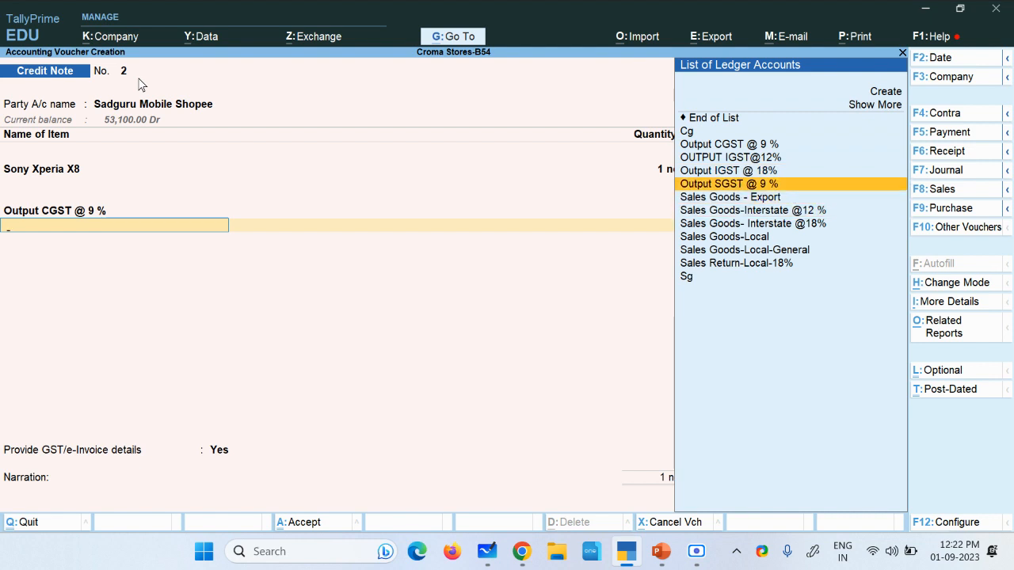
pyautogui.press('Return')
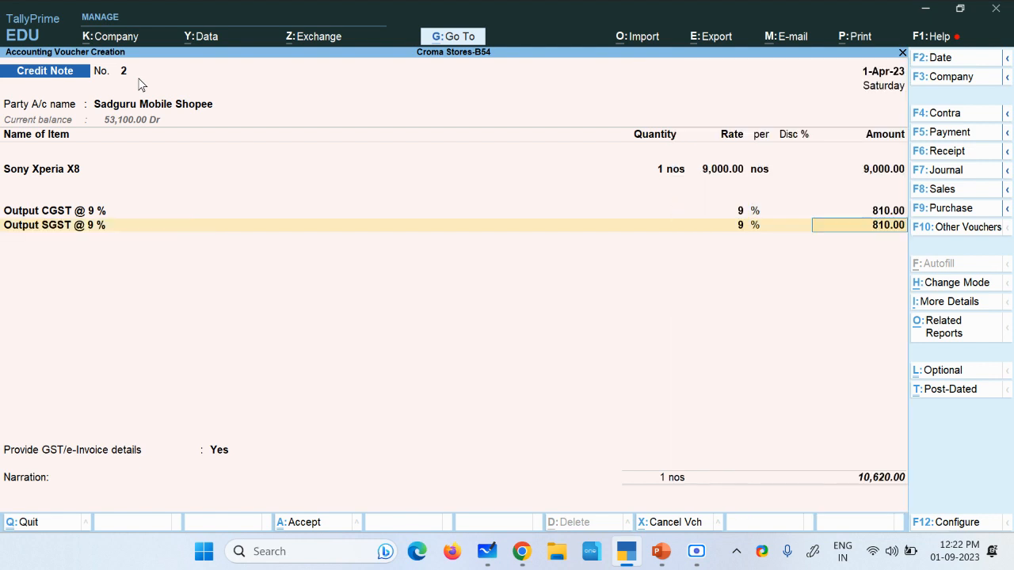
pyautogui.press('Return')
pyautogui.press('Return')
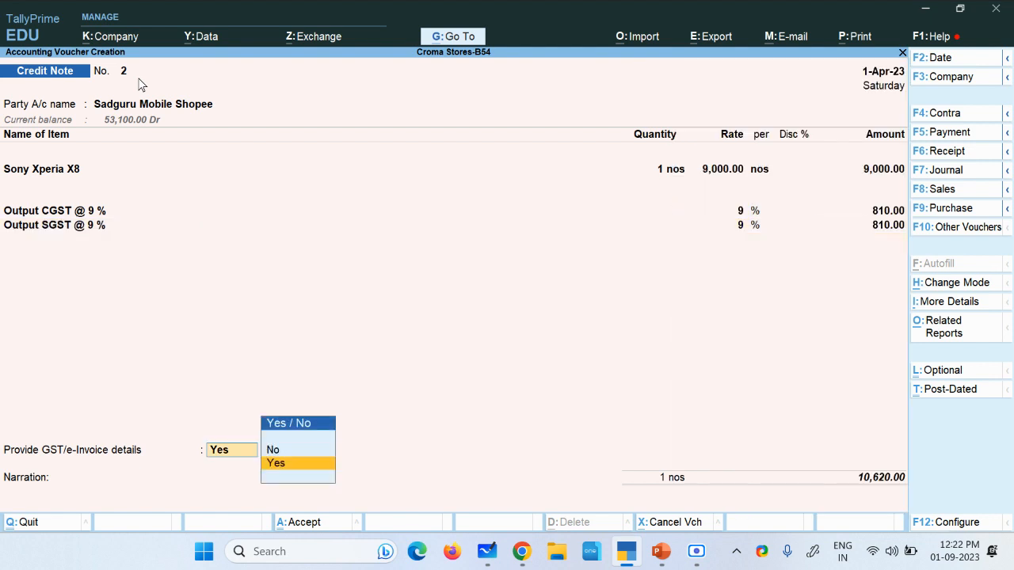
# Provide GST/e-Invoice details with 01-Sales Return as the reason for issuing the note, leaving the buyer's debit note fields blank
pyautogui.press('Return')
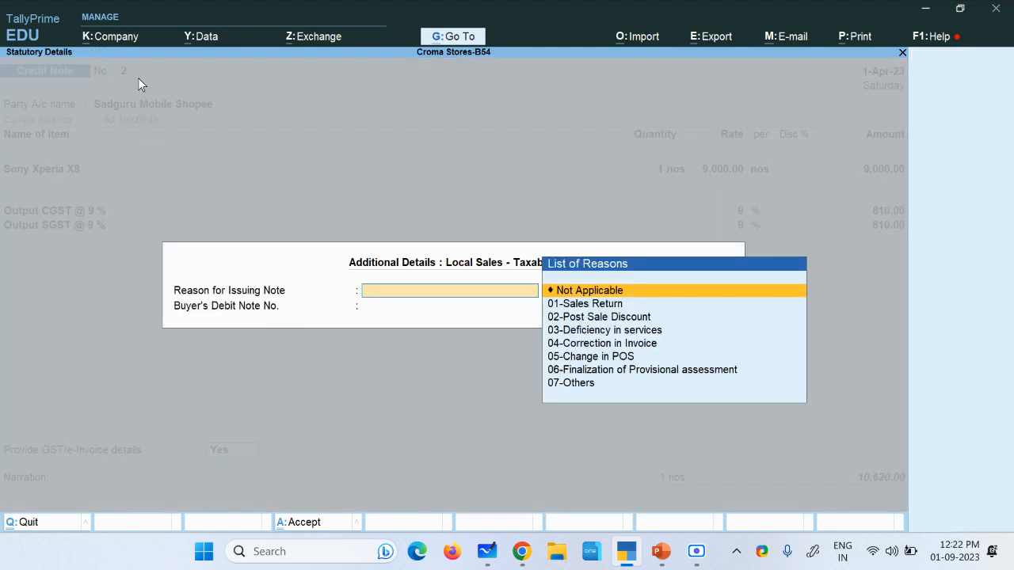
pyautogui.press('Down')
pyautogui.press('Down')
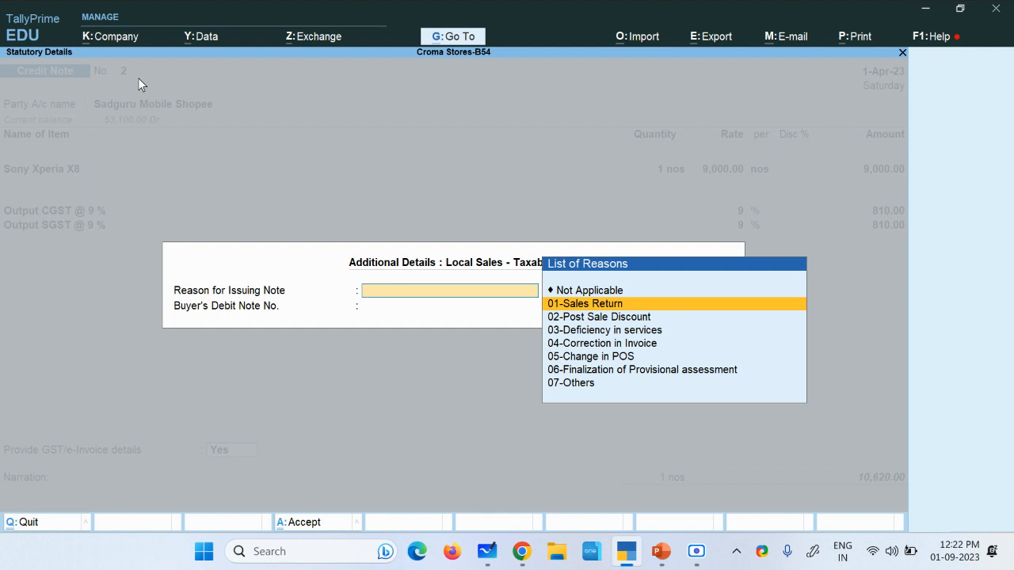
pyautogui.press('Down')
pyautogui.press('Down')
pyautogui.press('Down')
pyautogui.press('Down')
pyautogui.press('Down')
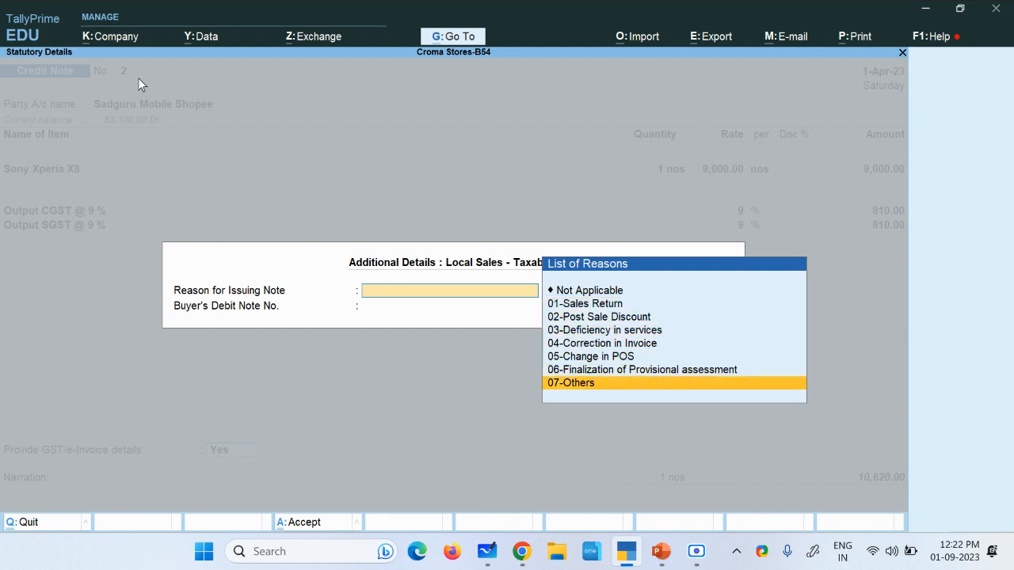
pyautogui.press('Up')
pyautogui.press('Up')
pyautogui.press('Up')
pyautogui.press('Up')
pyautogui.press('Up')
pyautogui.press('Up')
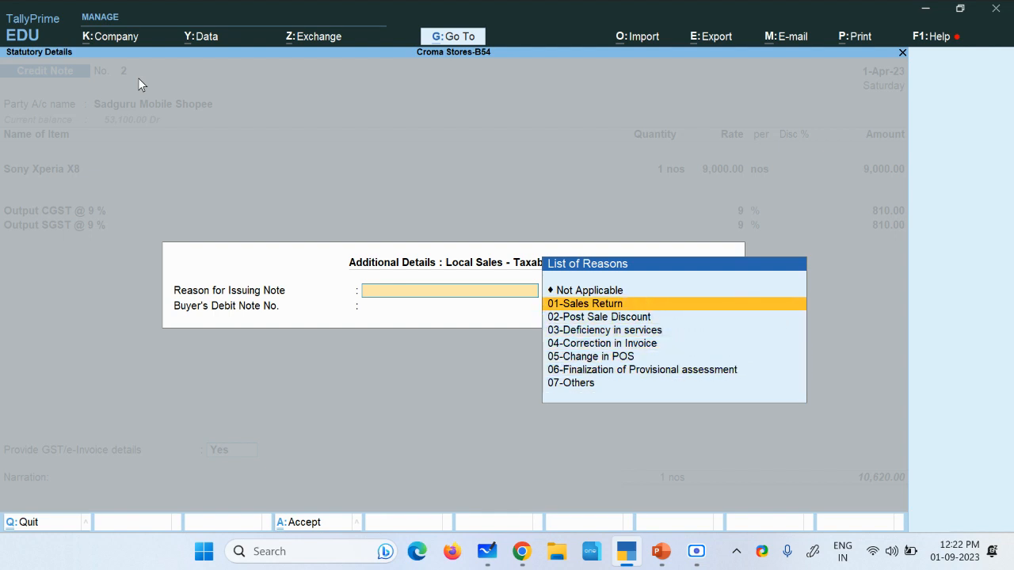
pyautogui.press('Return')
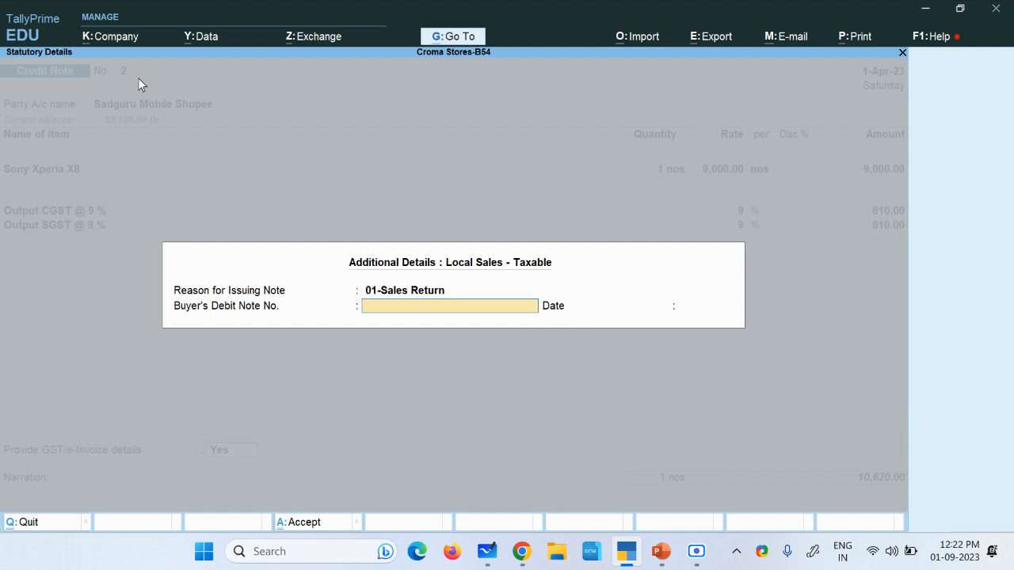
pyautogui.press('Return')
pyautogui.press('Return')
pyautogui.press('Return')
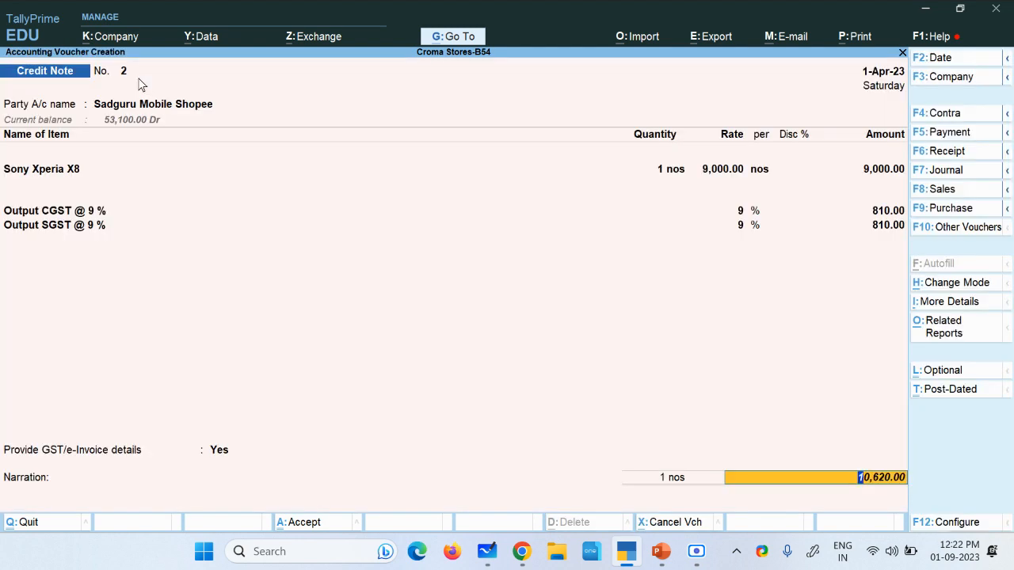
# Adjust the full credit note amount as Agst Ref against the pending bill SAL/SSM/X8-5
pyautogui.press('Return')
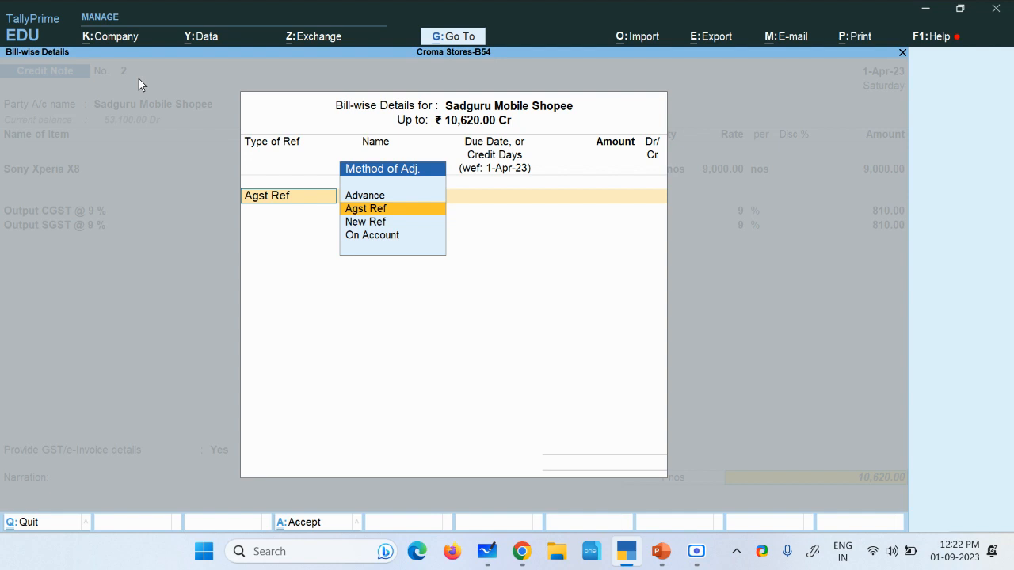
pyautogui.press('Return')
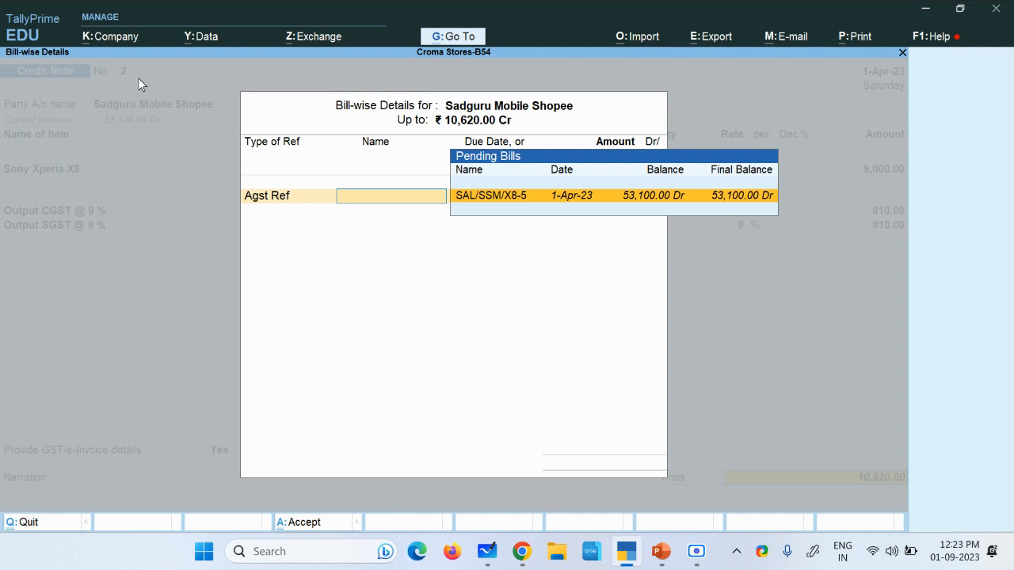
pyautogui.click(562, 202)
pyautogui.press('Return')
pyautogui.press('Return')
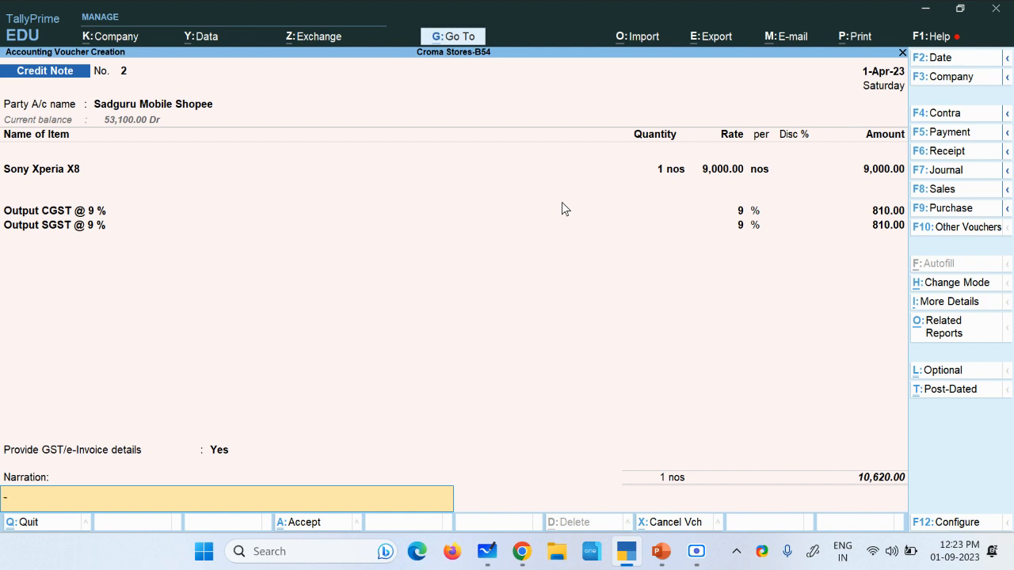
# Save the credit note without a narration and agree to generate its e-Invoice
pyautogui.press('Return')
pyautogui.press('Return')
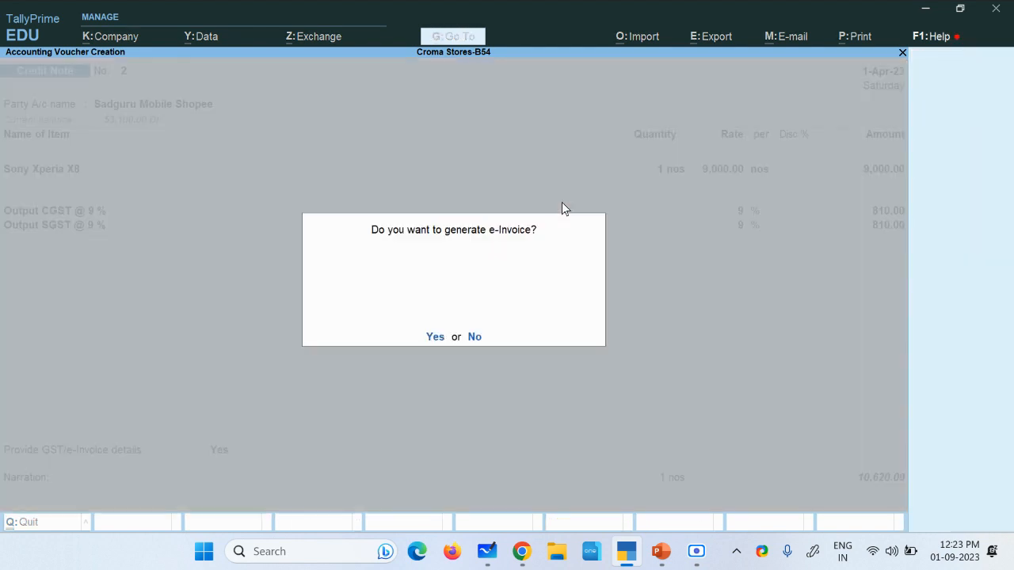
pyautogui.press('Return')
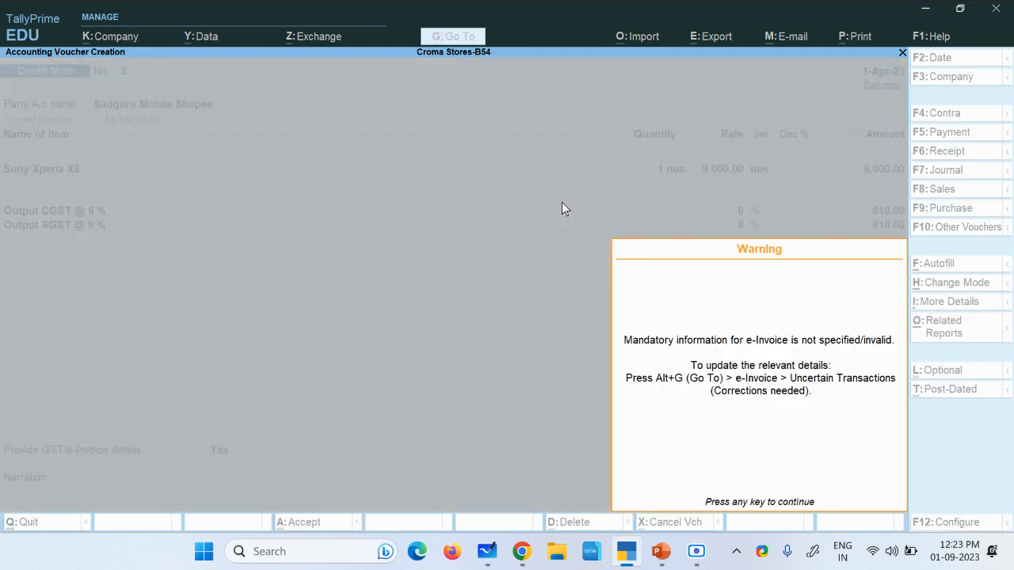
pyautogui.press('Return')
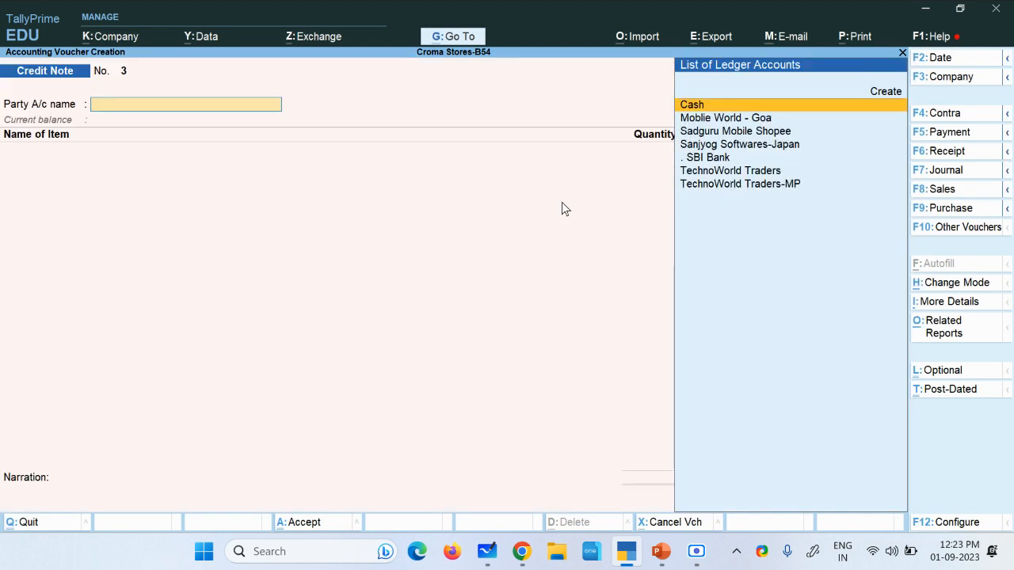
# Open the GSTR-1 report and select the Credit or Debit Notes (Registered) - 9B row
pyautogui.click(466, 36)
pyautogui.write('Gstr')
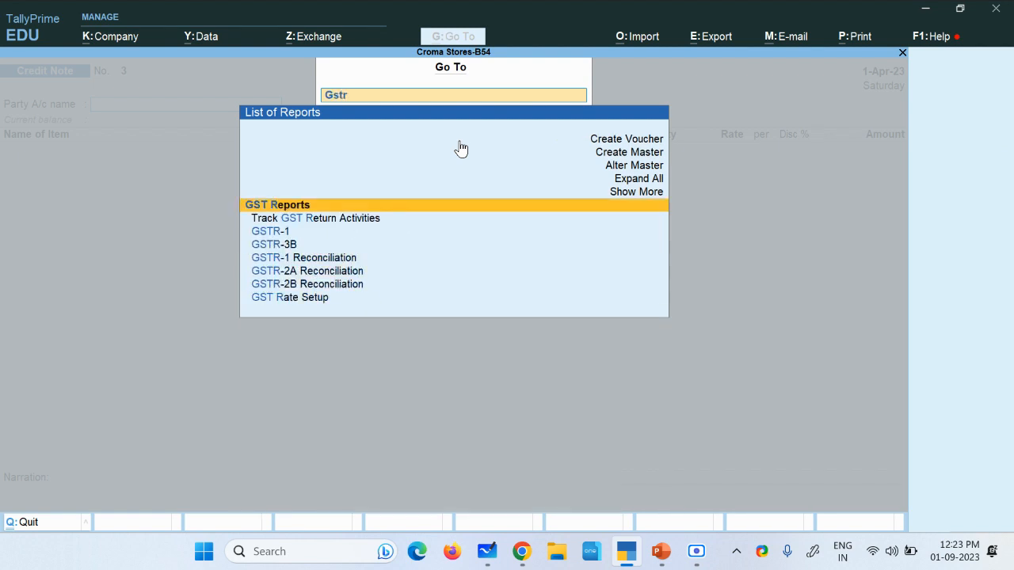
pyautogui.press('Down')
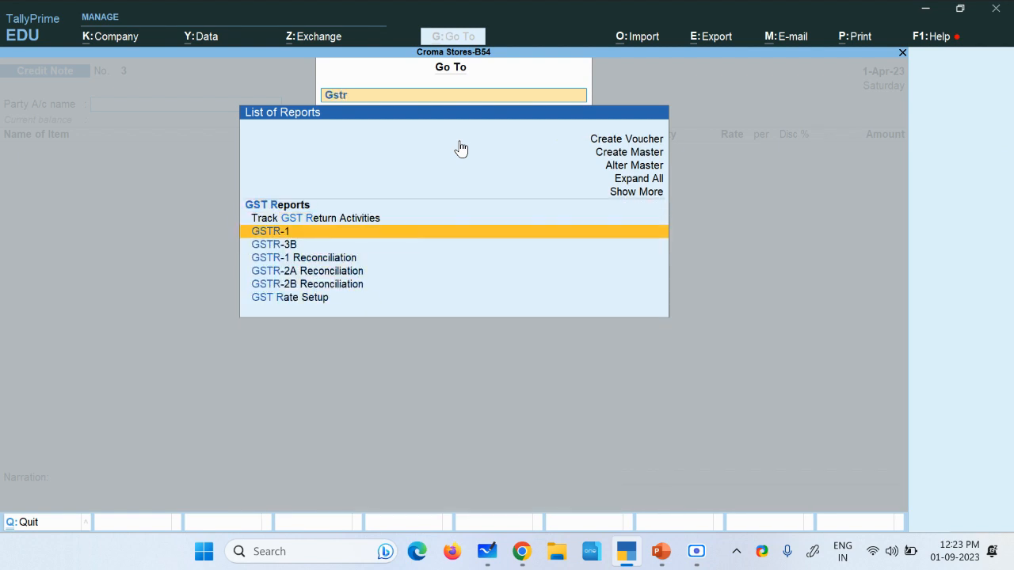
pyautogui.press('Return')
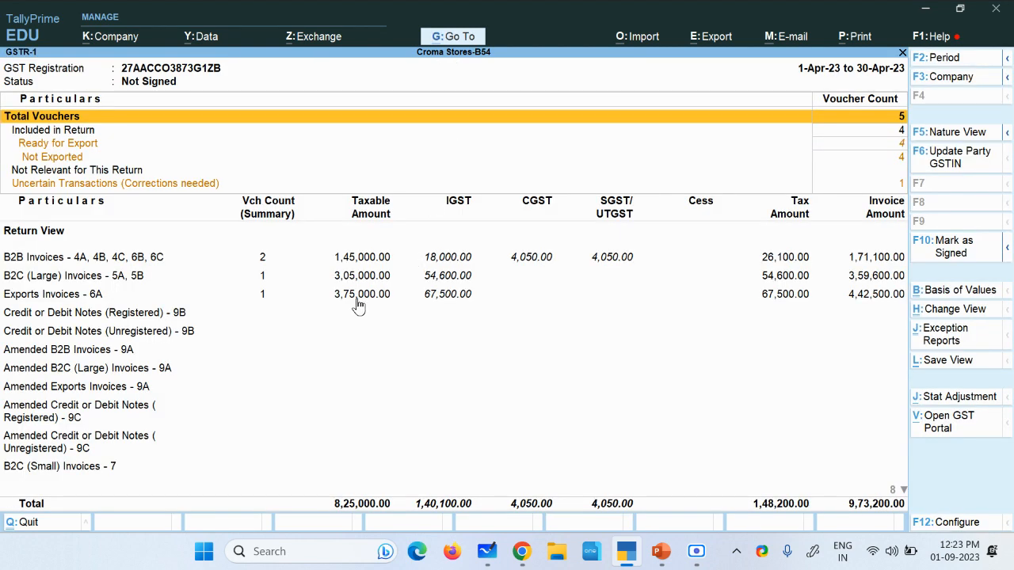
pyautogui.click(109, 316)
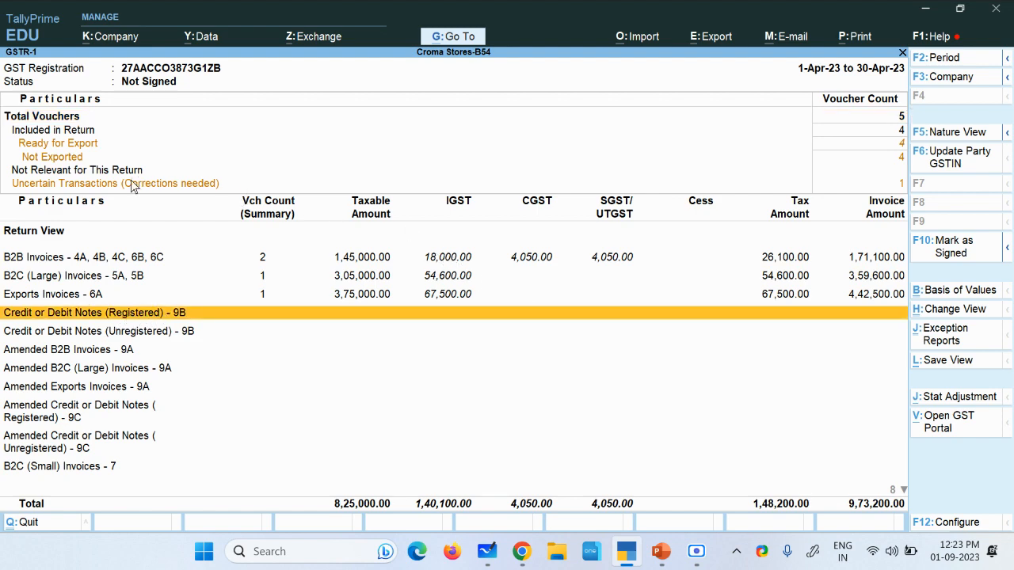
# Review the Credit or Debit Notes (Registered) - 9B row in the GSTR-1 report
pyautogui.click(696, 551)
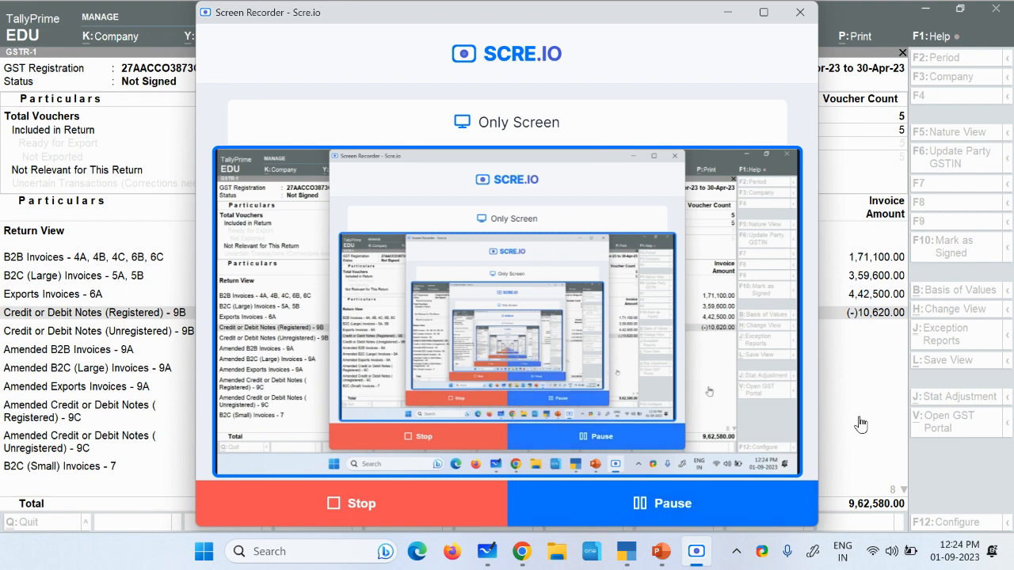
pyautogui.click(860, 421)
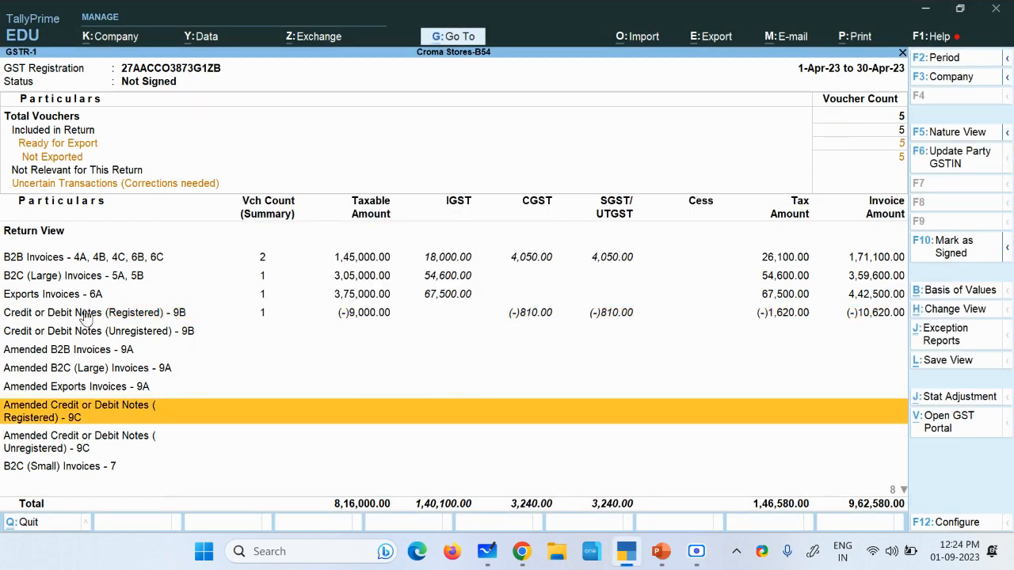
pyautogui.click(36, 318)
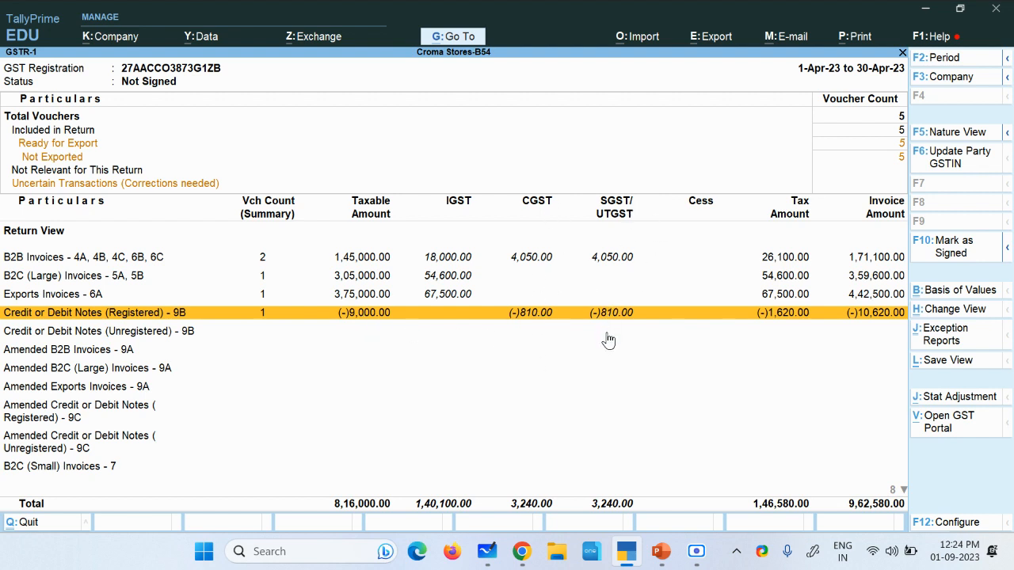
pyautogui.click(715, 516)
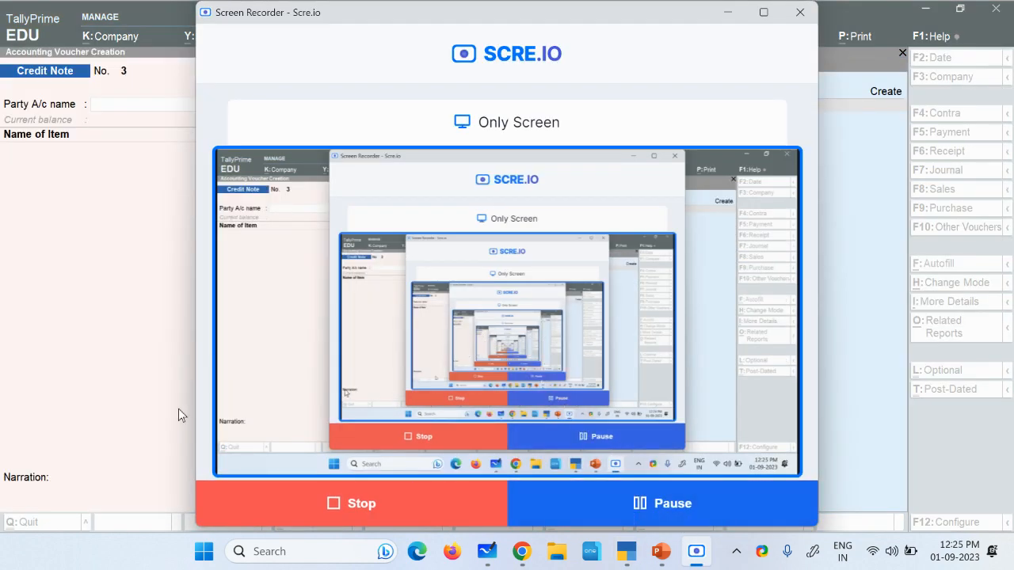
# Choose TechnoWorld Traders-MP as the party of the new credit note, accepting its receipt and party details as they are
pyautogui.click(111, 377)
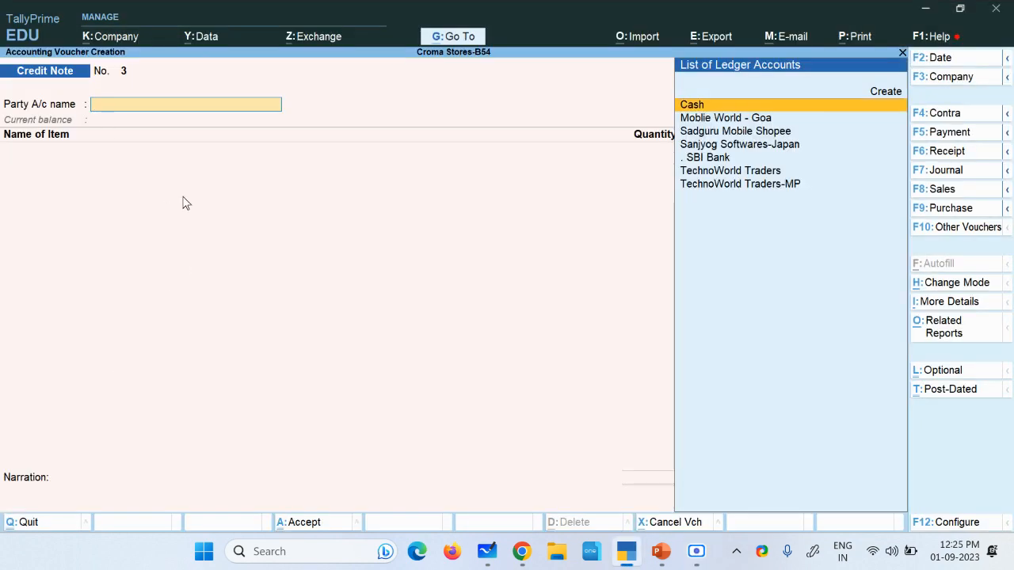
pyautogui.press('Down')
pyautogui.press('Down')
pyautogui.press('Down')
pyautogui.press('Down')
pyautogui.press('Down')
pyautogui.press('Down')
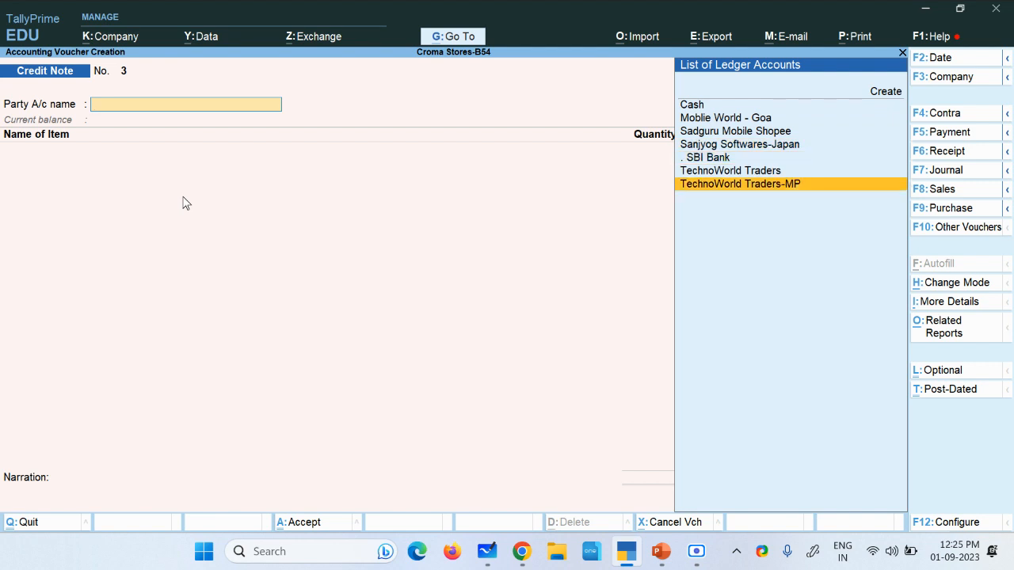
pyautogui.press('Return')
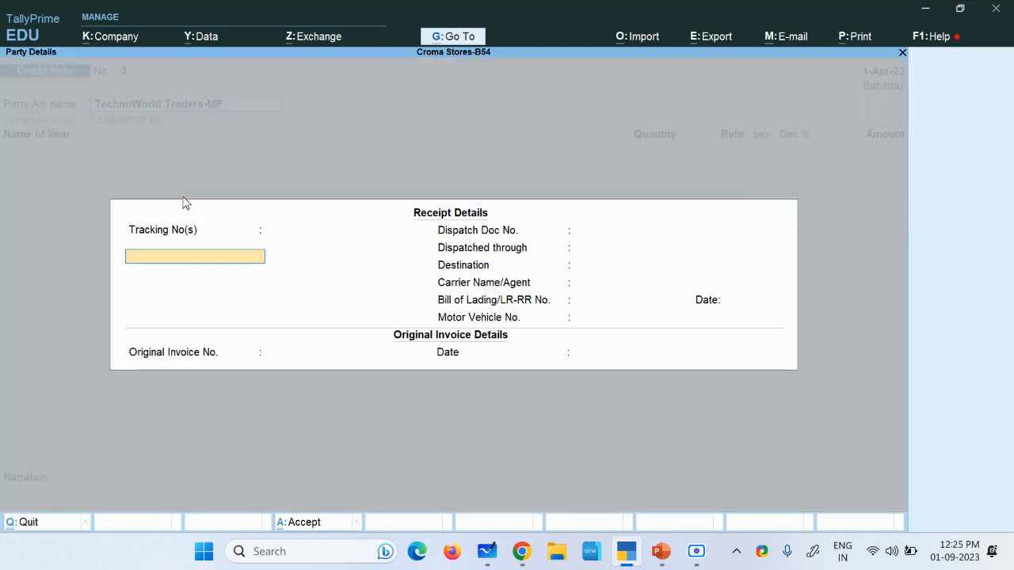
pyautogui.hotkey('ctrl', 'a')
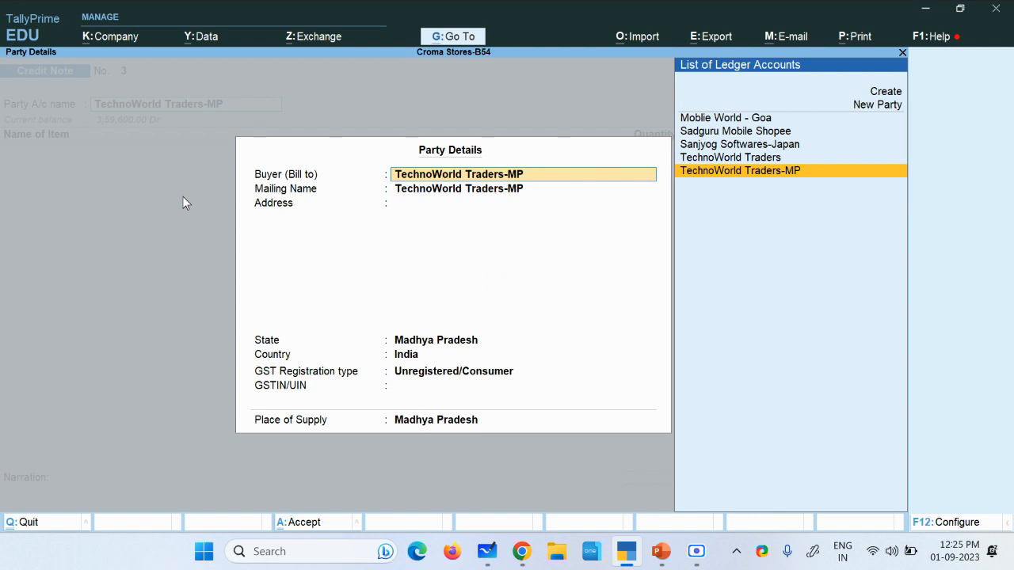
pyautogui.hotkey('ctrl', 'a')
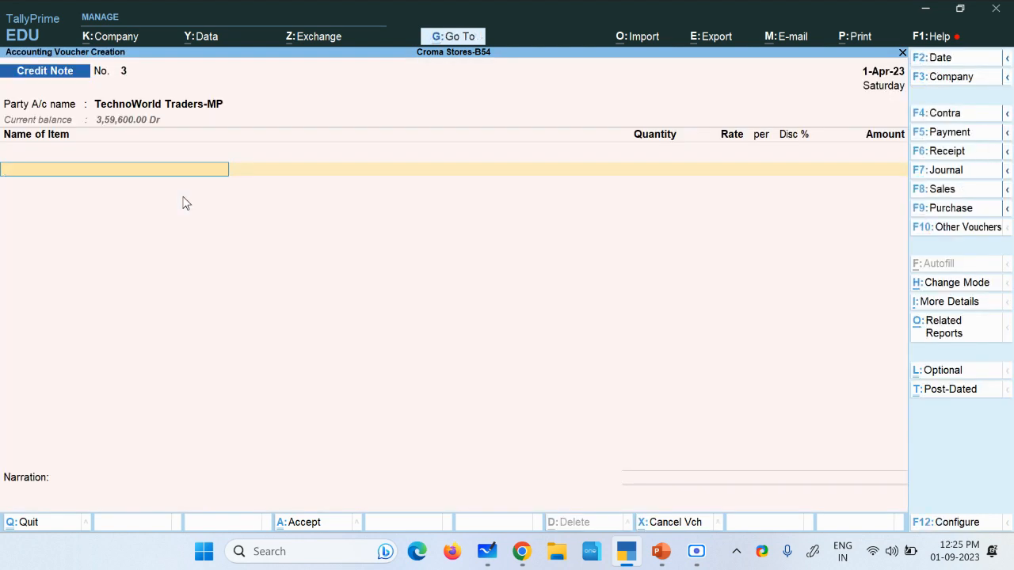
# Add 5 nos of the stock item Samsung S1 at a rate of 10,000.00 without a discount
pyautogui.press('Down')
pyautogui.press('Down')
pyautogui.press('Down')
pyautogui.press('Down')
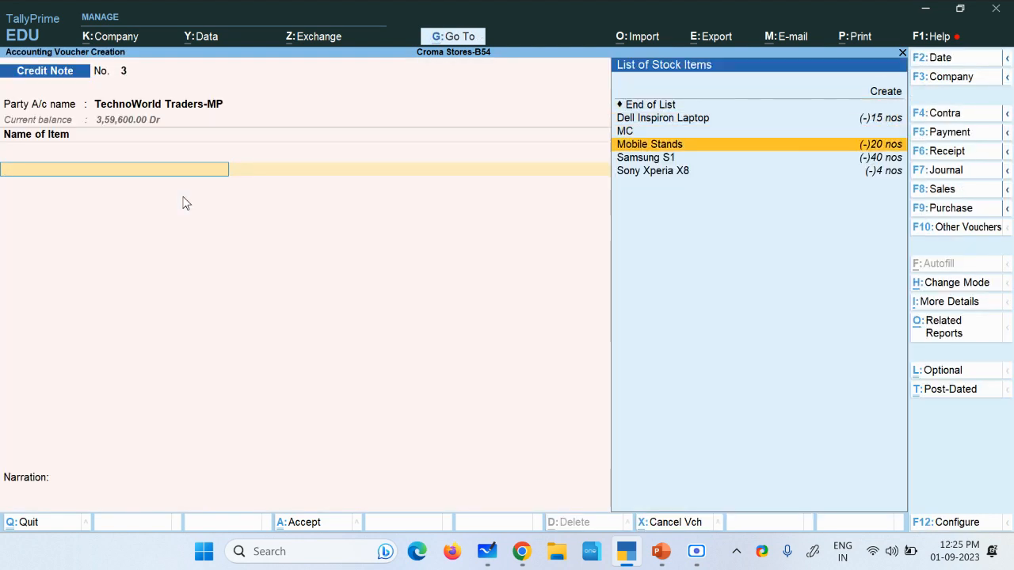
pyautogui.press('Return')
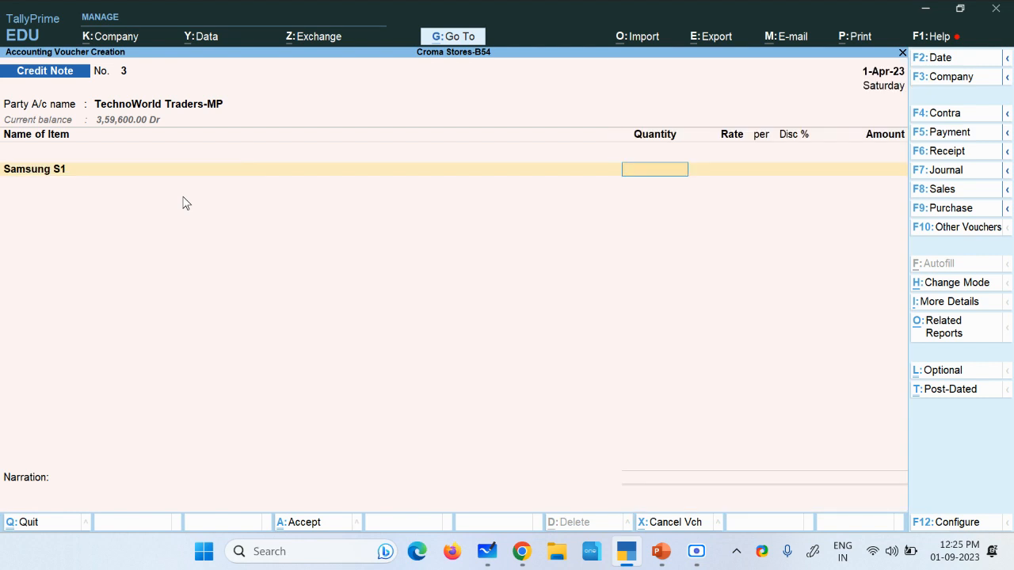
pyautogui.write('5')
pyautogui.press('Return')
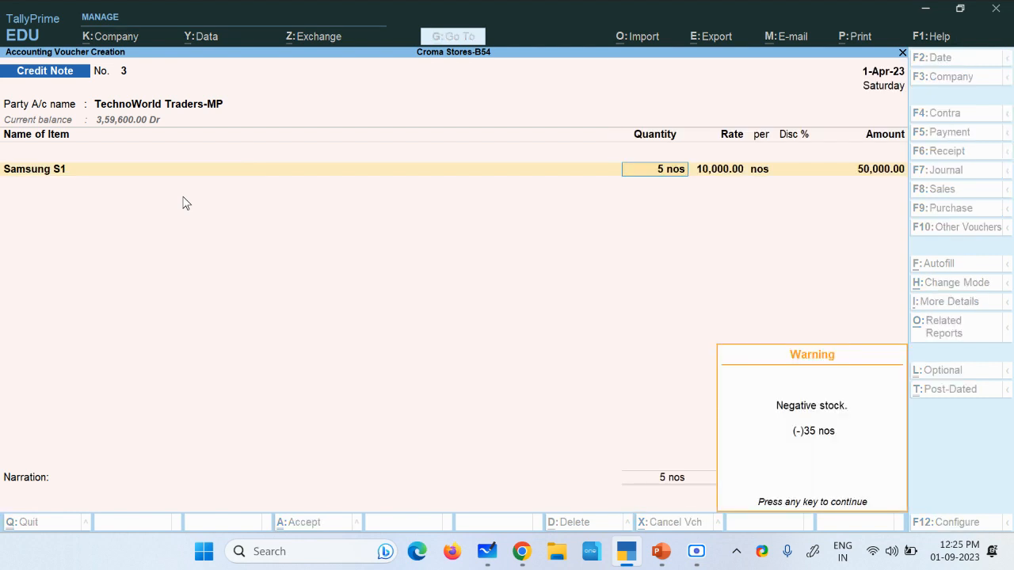
pyautogui.press('Return')
pyautogui.press('Return')
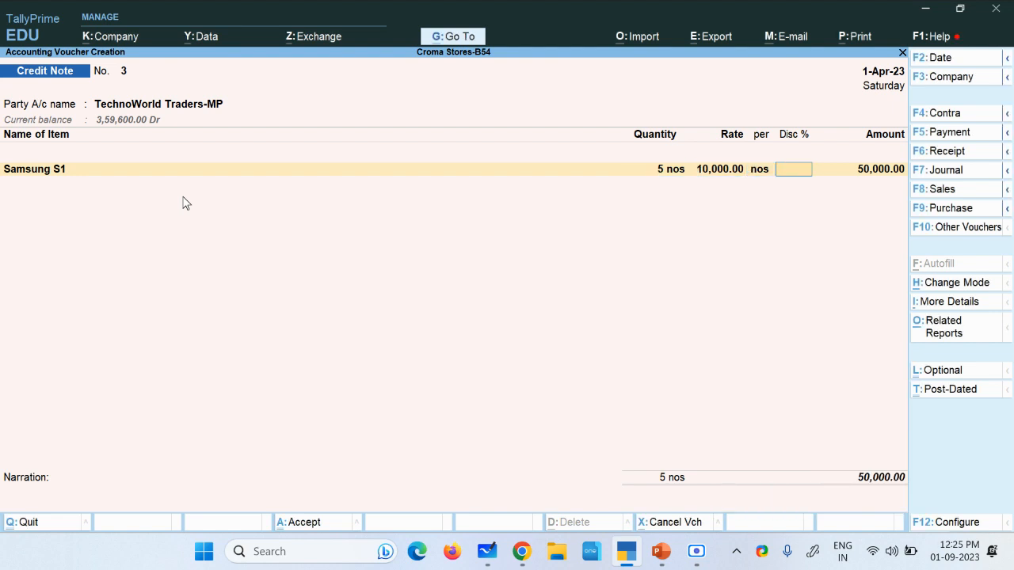
pyautogui.press('Return')
pyautogui.press('Return')
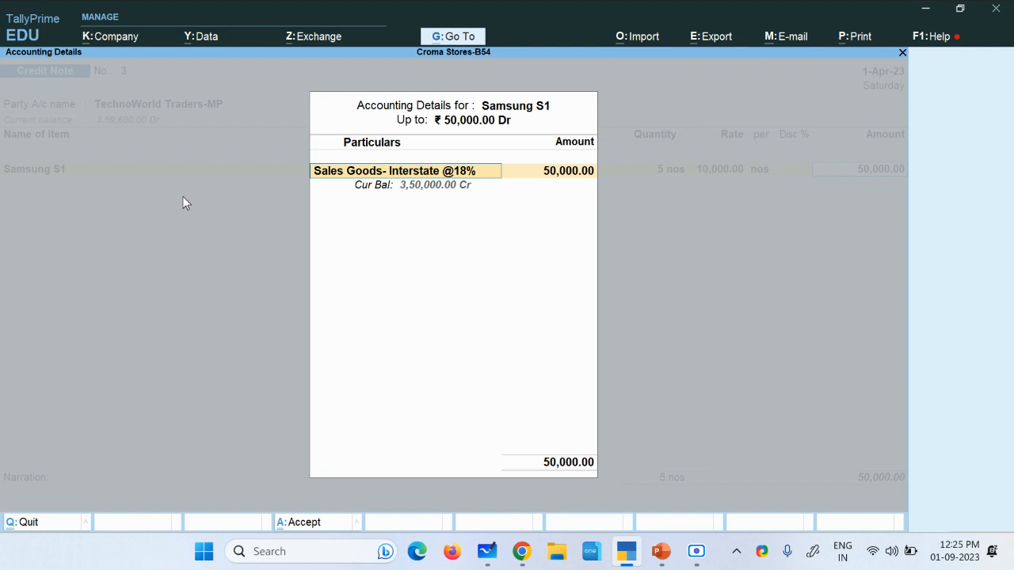
# Start creating a ledger named Sales Return Interstate 18 % under Sales Accounts for the item's accounting details
pyautogui.hotkey('alt', 'c')
pyautogui.write('Sales')
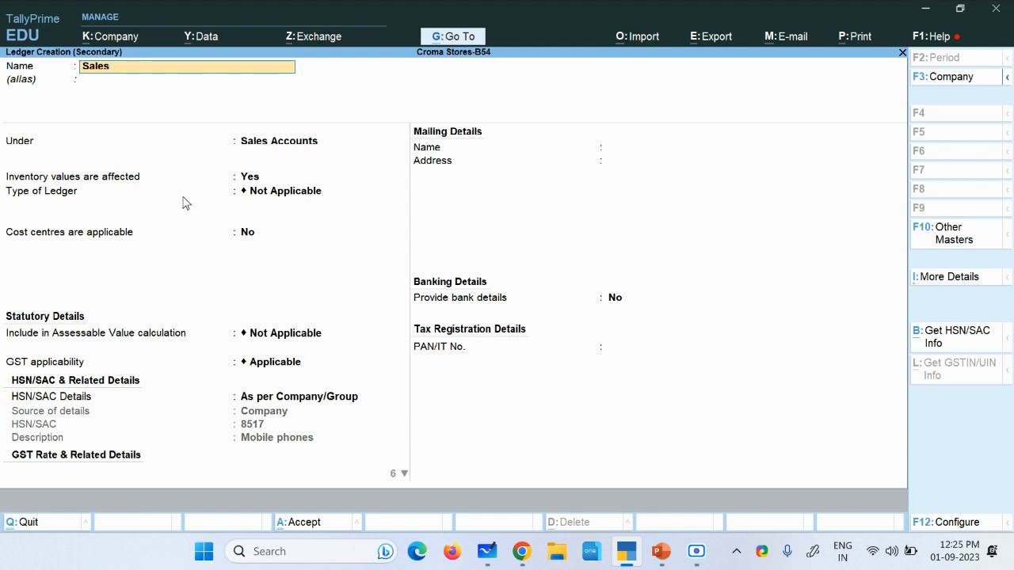
pyautogui.write(' Return intersta')
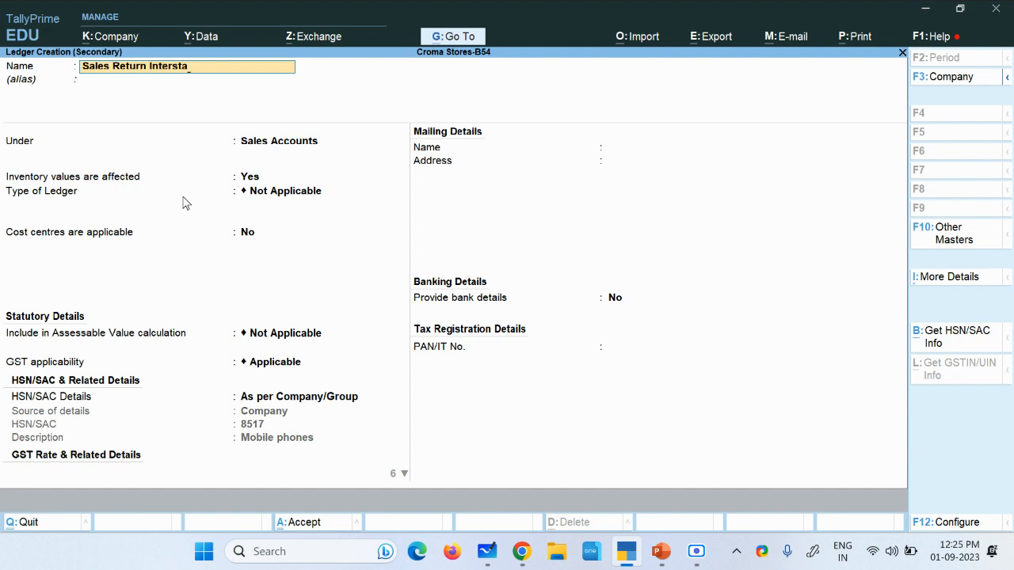
pyautogui.write('te 18 5')
pyautogui.press('BackSpace')
pyautogui.write('%')
pyautogui.press('Return')
pyautogui.press('Return')
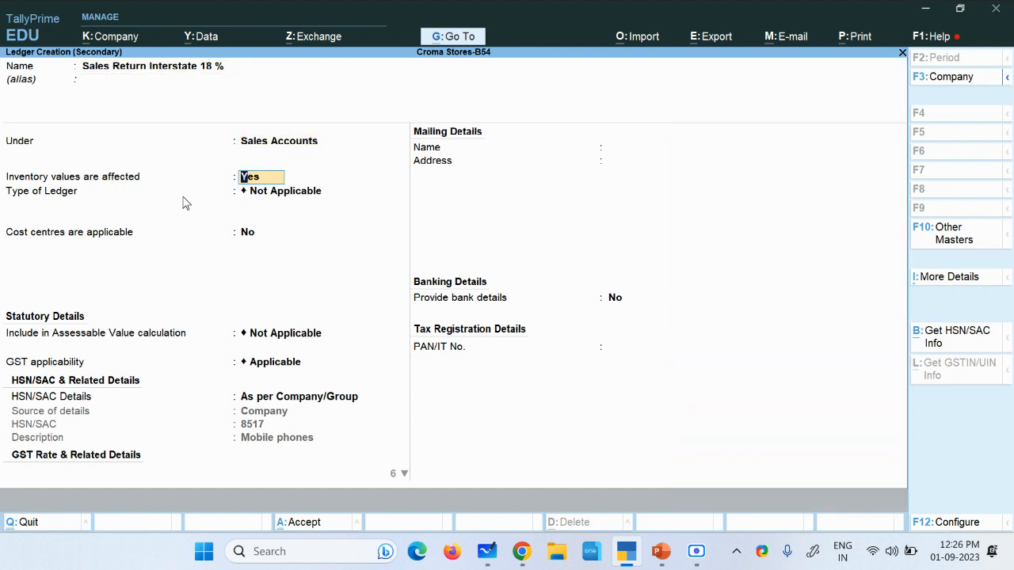
# Keep the ledger's inventory and statutory defaults, with GST Applicable and HSN/SAC details As per Company/Group
pyautogui.press('Return')
pyautogui.press('Return')
pyautogui.press('Return')
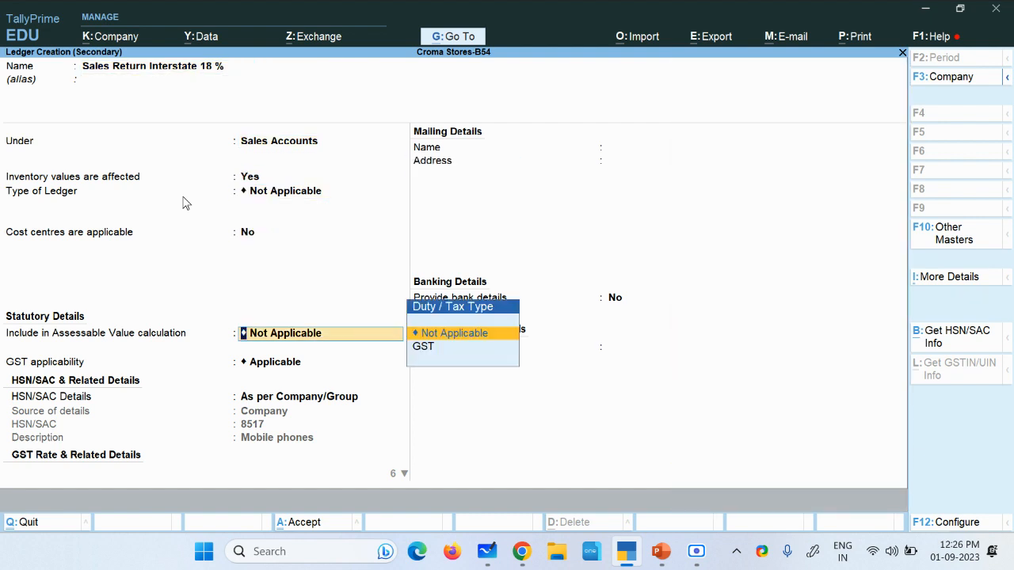
pyautogui.press('Down')
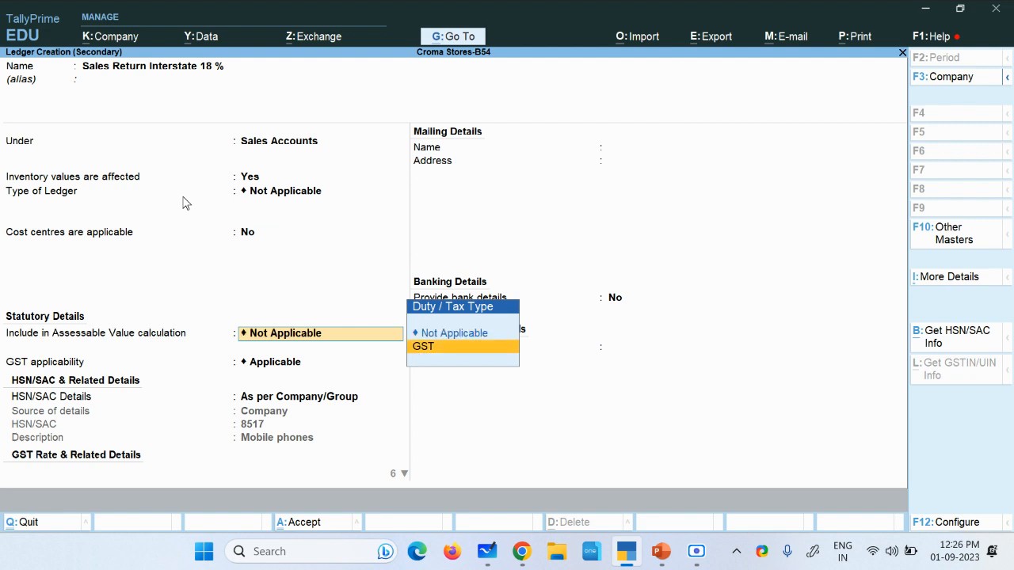
pyautogui.press('Up')
pyautogui.press('Return')
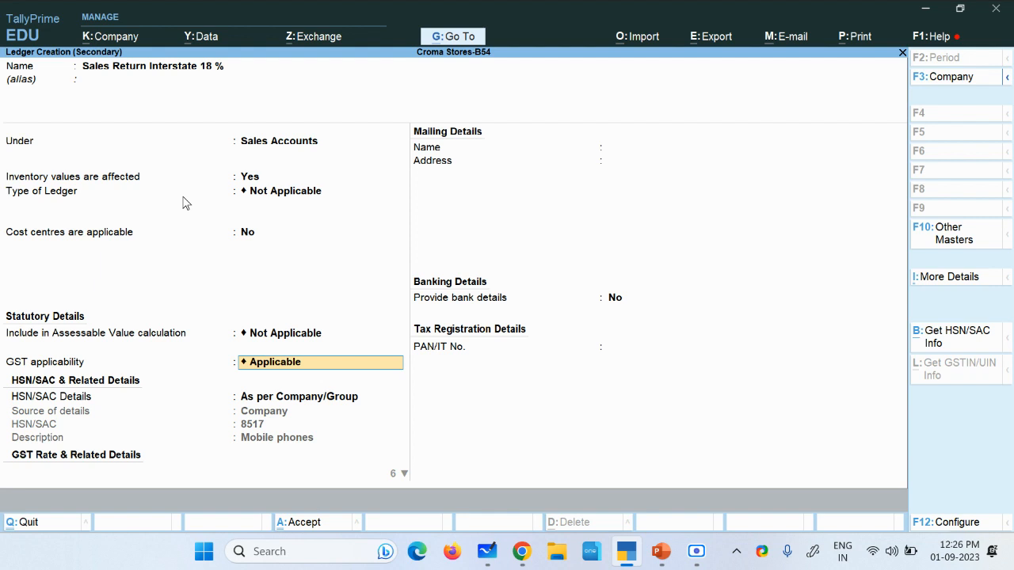
pyautogui.press('Return')
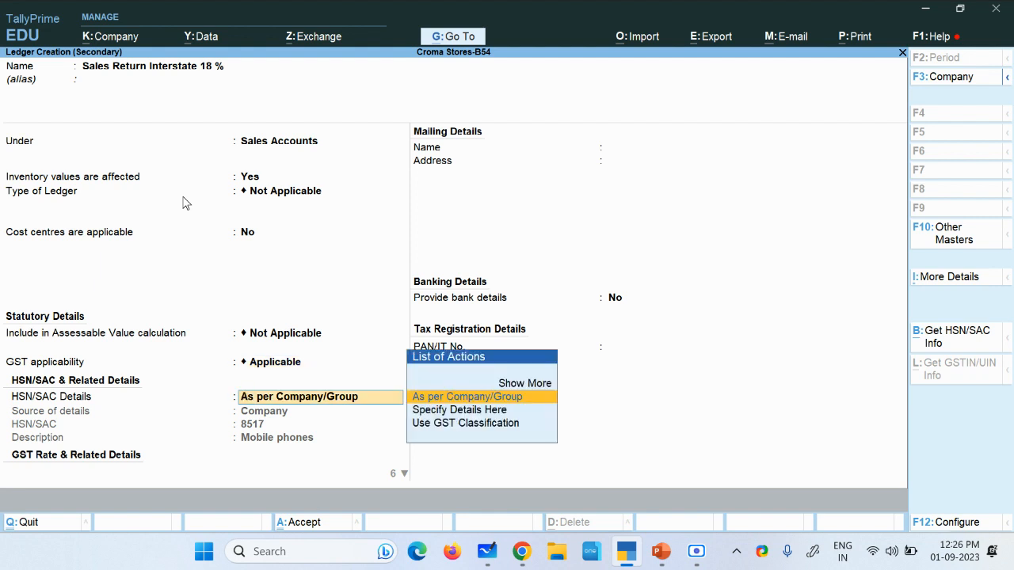
pyautogui.press('Down')
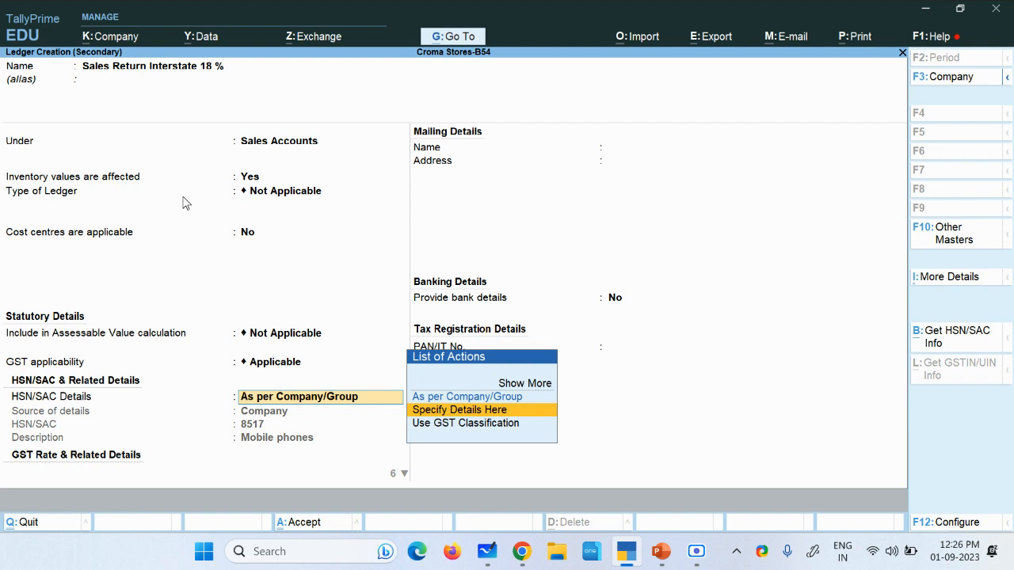
pyautogui.press('Up')
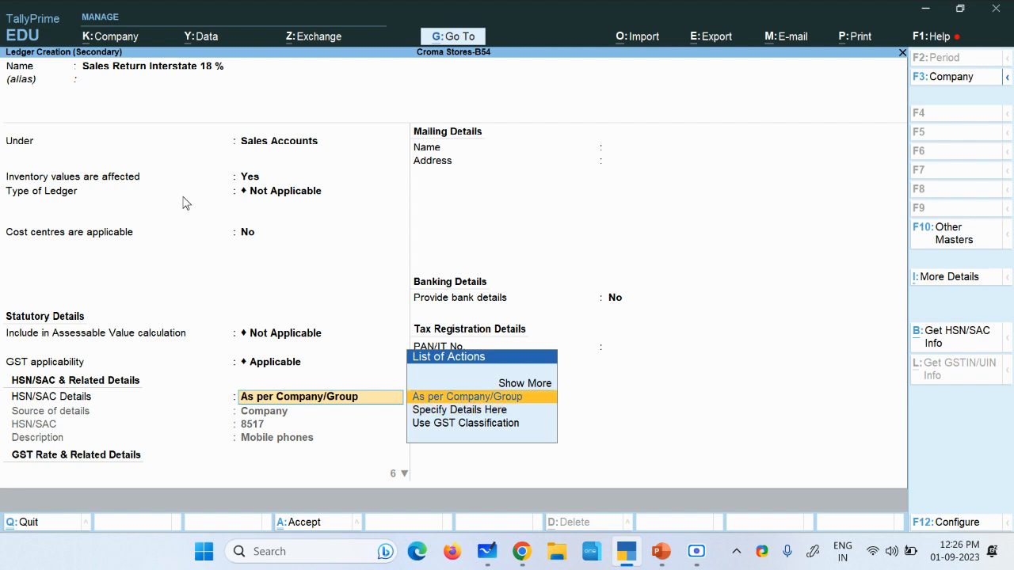
pyautogui.press('Return')
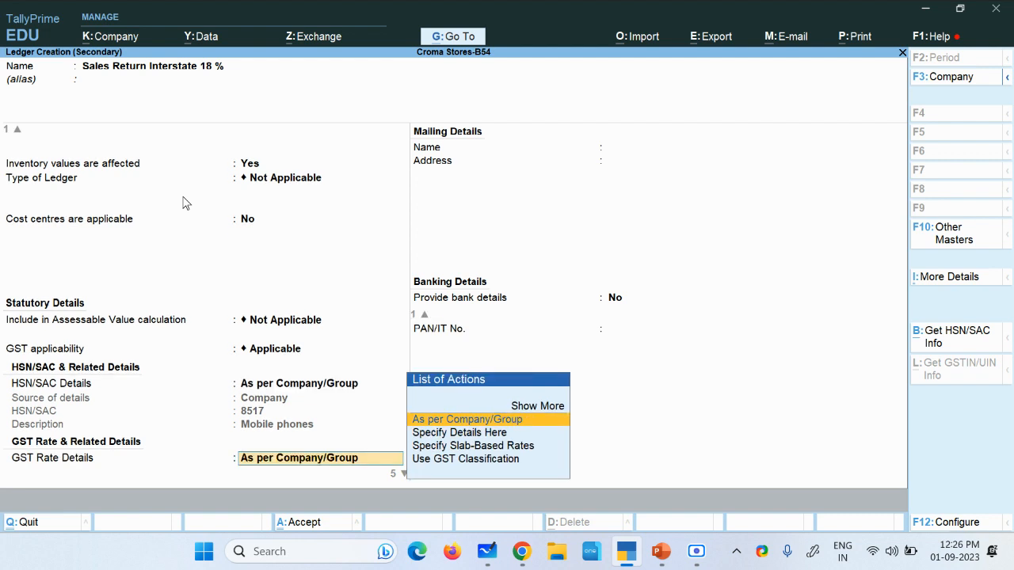
# Specify the ledger's GST rate details as Taxable, Interstate Sales - Taxable, with a rate of 18 %
pyautogui.press('Down')
pyautogui.press('Return')
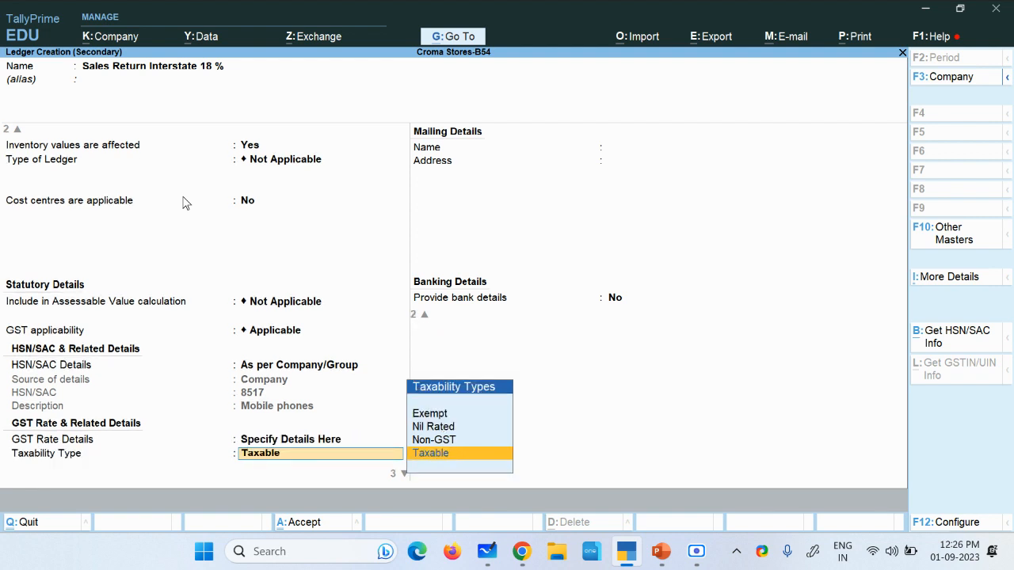
pyautogui.press('Return')
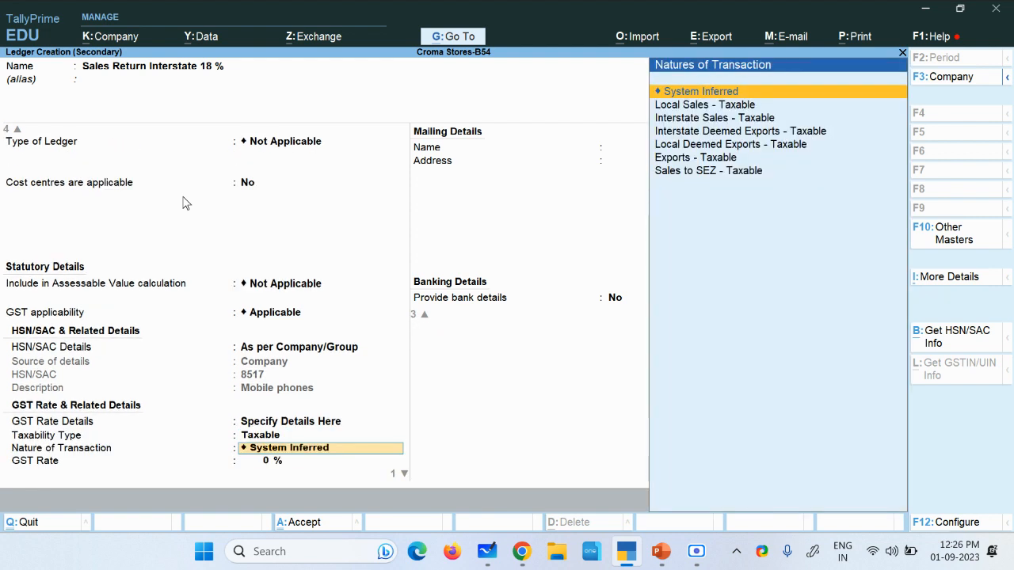
pyautogui.press('Down')
pyautogui.press('Down')
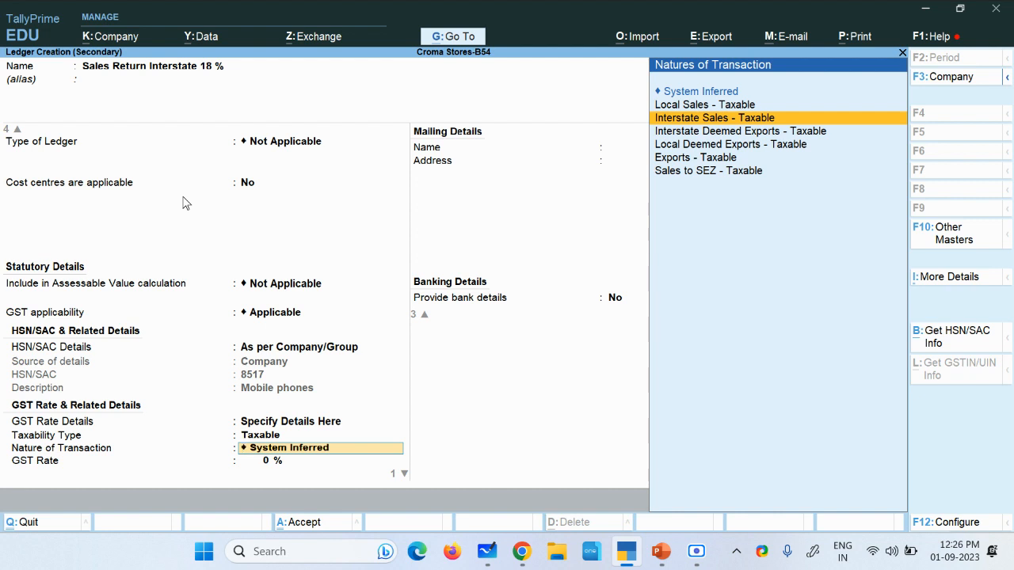
pyautogui.press('Return')
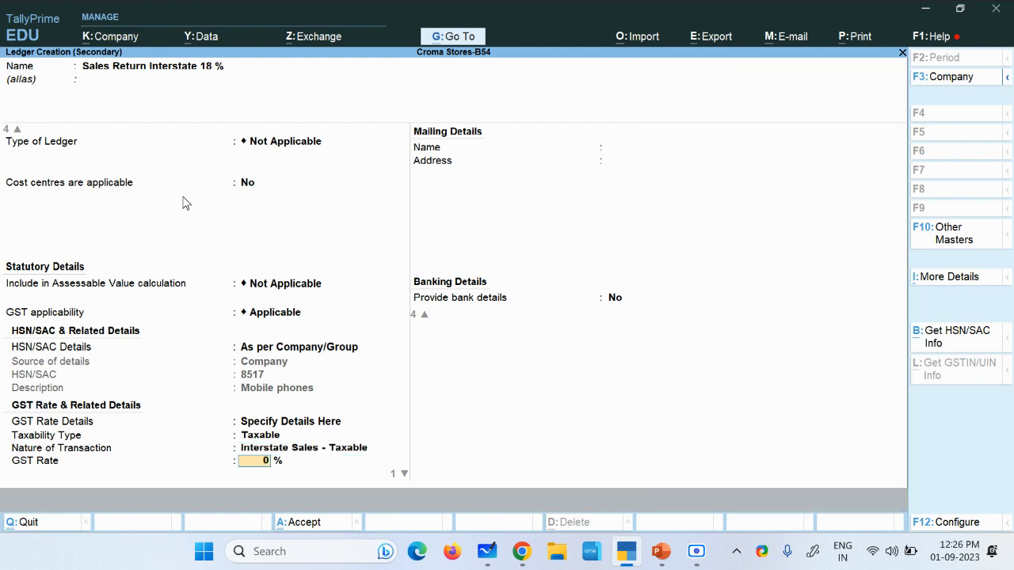
pyautogui.write('18')
pyautogui.press('Return')
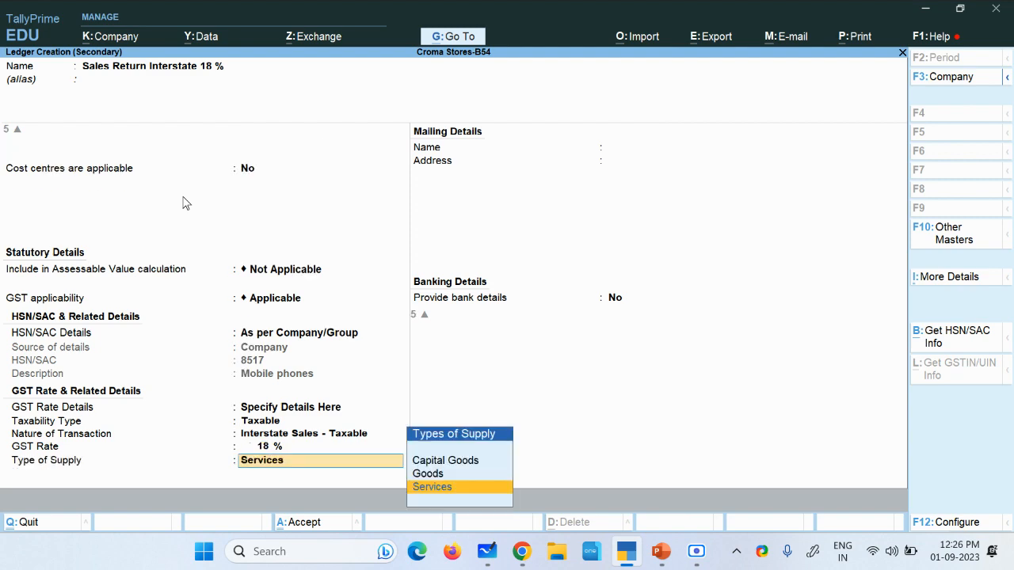
# Set the type of supply to Goods and save the ledger without bank details as the Samsung S1 allocation
pyautogui.press('Up')
pyautogui.press('Return')
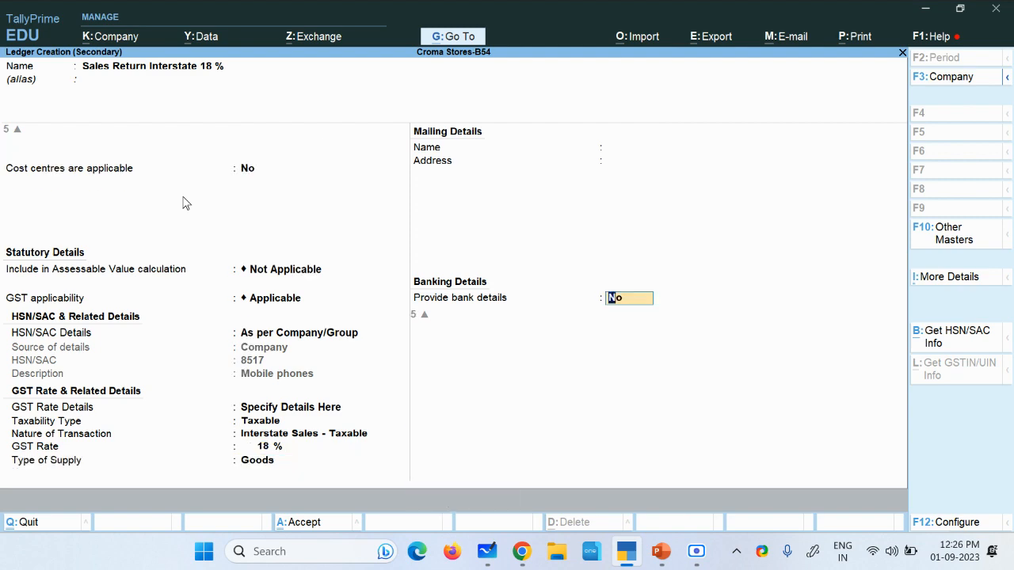
pyautogui.press('Return')
pyautogui.press('Return')
pyautogui.press('Return')
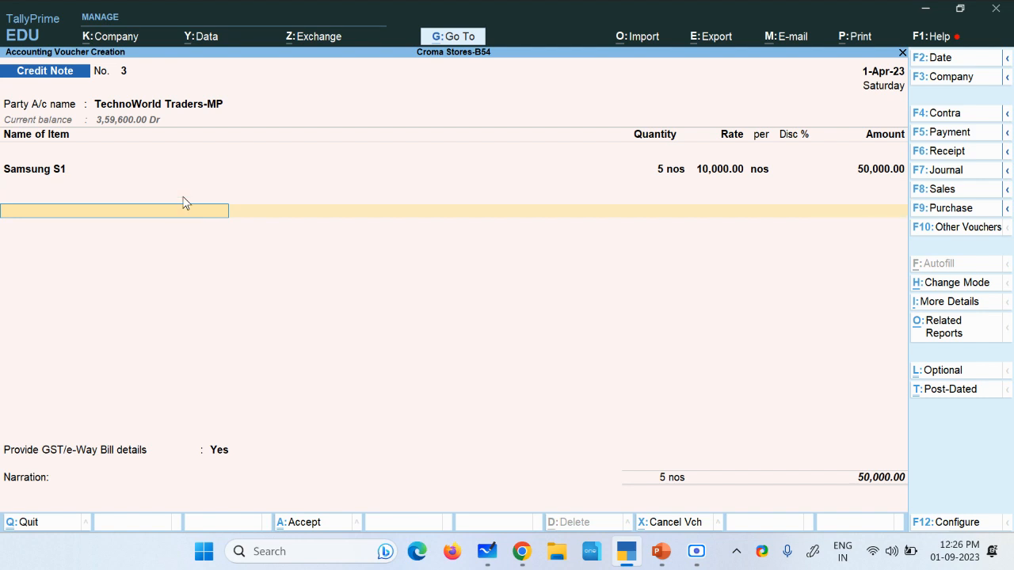
# Add the Output IGST @ 18% tax ledger to the credit note and finish the ledger list
pyautogui.press('Return')
pyautogui.press('Down')
pyautogui.press('Down')
pyautogui.press('Down')
pyautogui.press('Down')
pyautogui.press('Down')
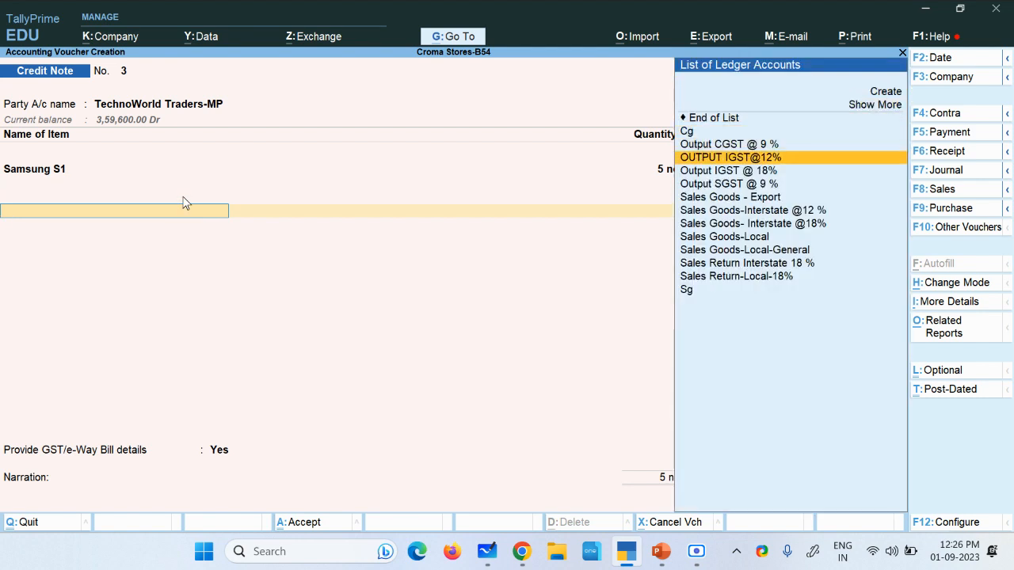
pyautogui.press('Down')
pyautogui.press('Down')
pyautogui.press('Down')
pyautogui.press('Up')
pyautogui.press('Up')
pyautogui.press('Up')
pyautogui.press('Down')
pyautogui.press('Return')
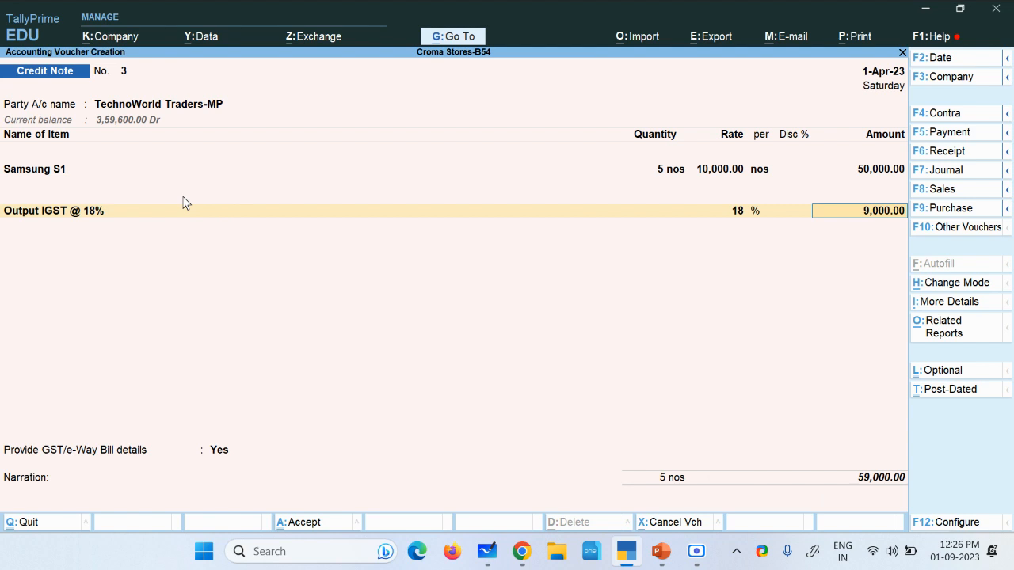
pyautogui.press('Return')
pyautogui.press('Return')
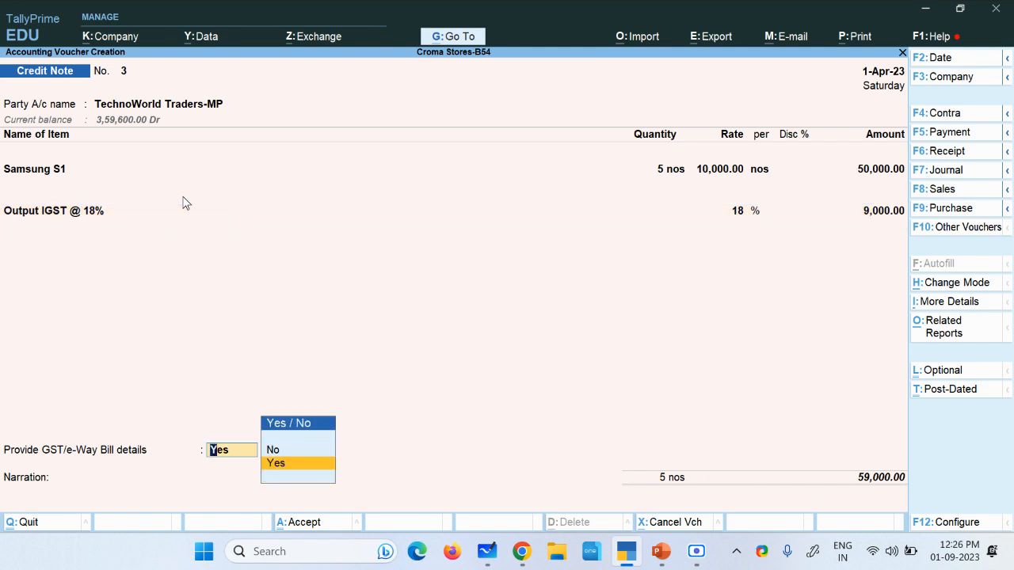
# Provide GST/e-Way Bill details for the credit note, keeping the reason as Not Applicable and the ship-to place as Pune
pyautogui.press('Return')
pyautogui.press('Return')
pyautogui.press('Return')
pyautogui.press('Return')
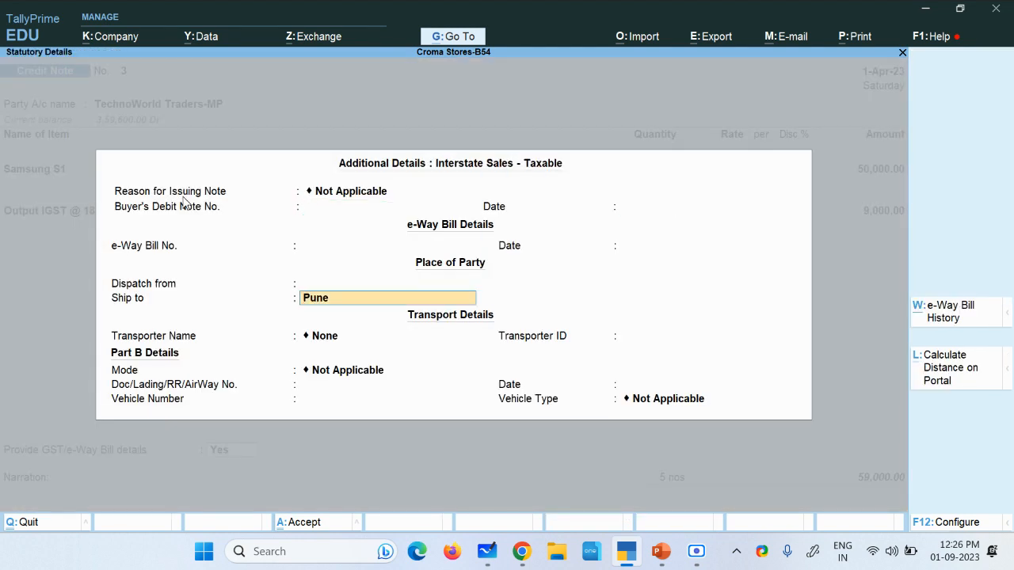
pyautogui.press('Return')
pyautogui.press('Return')
pyautogui.press('Return')
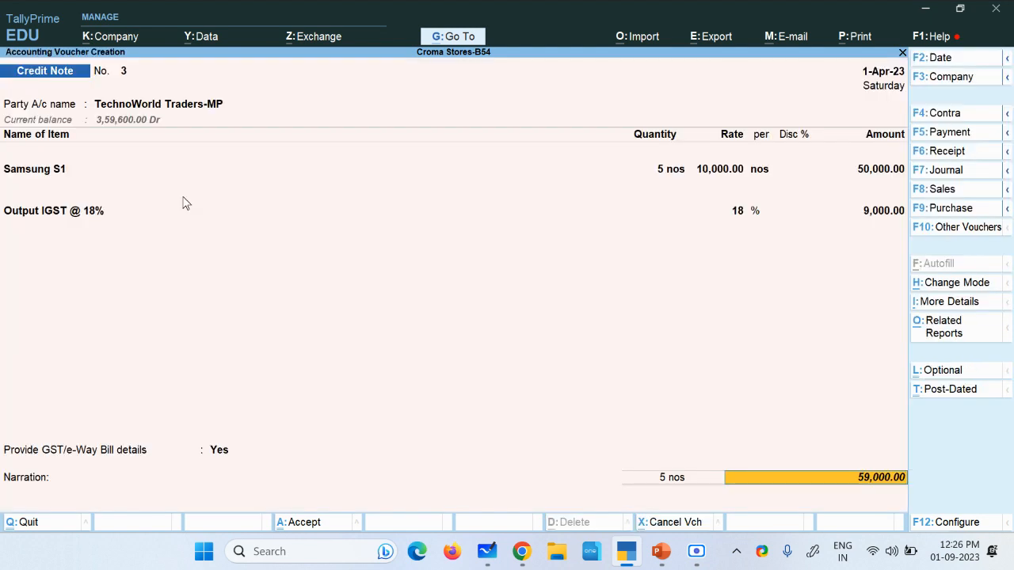
# Allocate the credit note amount as Agst Ref to the party's pending sales bill and save the voucher
pyautogui.press('Return')
pyautogui.press('Return')
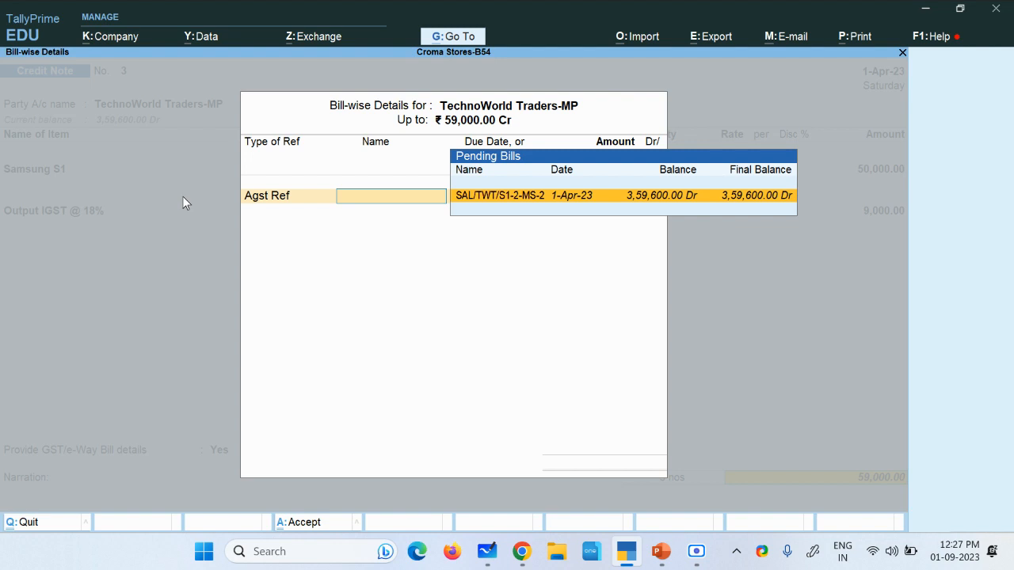
pyautogui.press('Return')
pyautogui.press('Return')
pyautogui.press('Return')
pyautogui.press('Return')
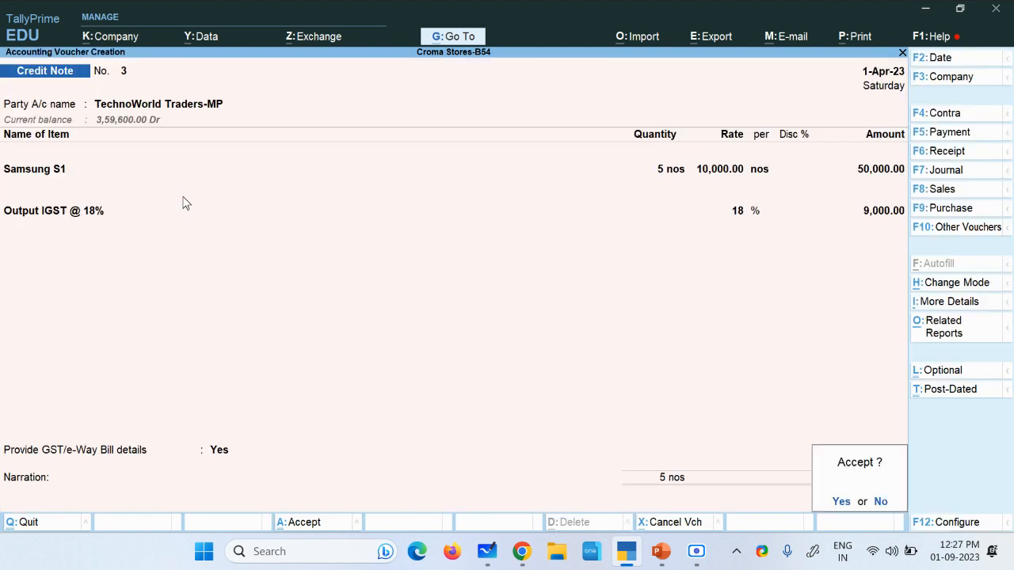
pyautogui.press('Return')
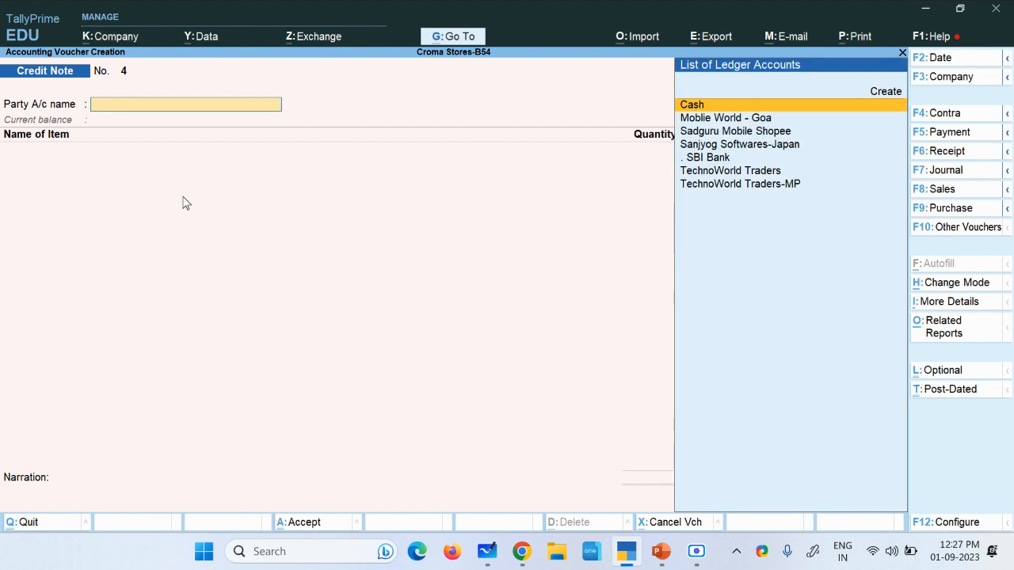
# Open the GSTR-1 report and check the Credit or Debit Notes (Unregistered) - 9B row
pyautogui.click(448, 40)
pyautogui.write('Gstr')
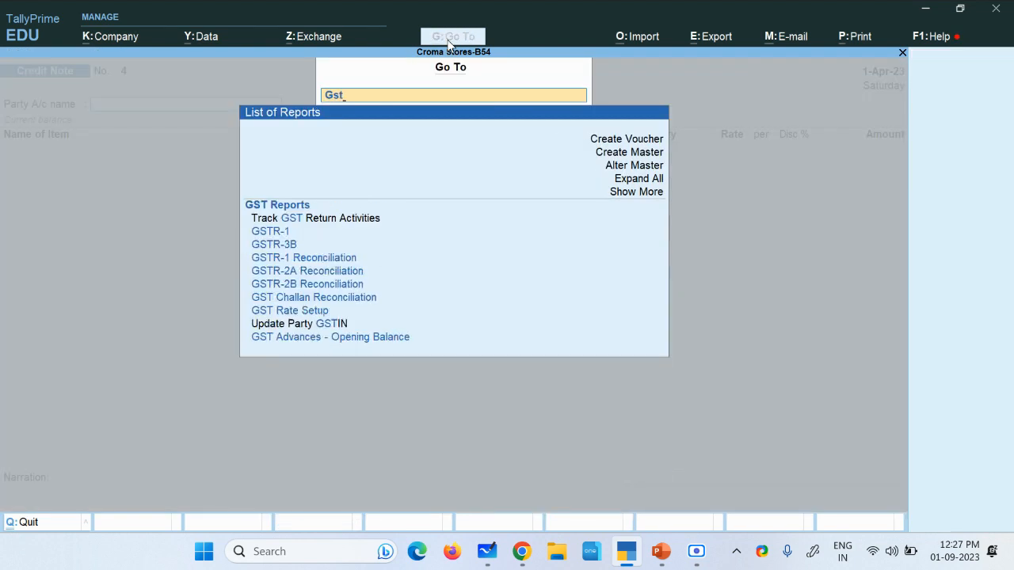
pyautogui.press('Down')
pyautogui.press('Down')
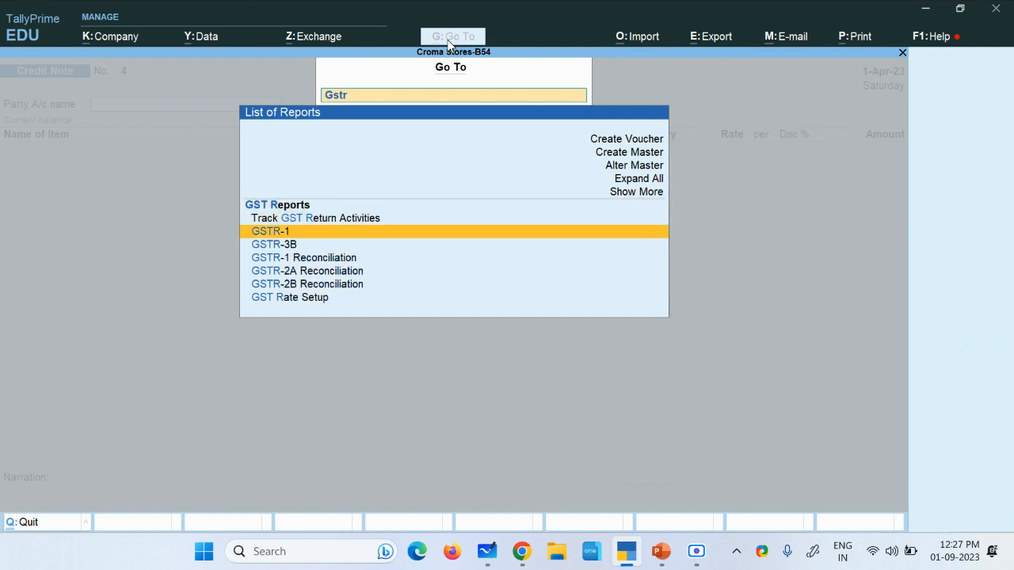
pyautogui.press('Return')
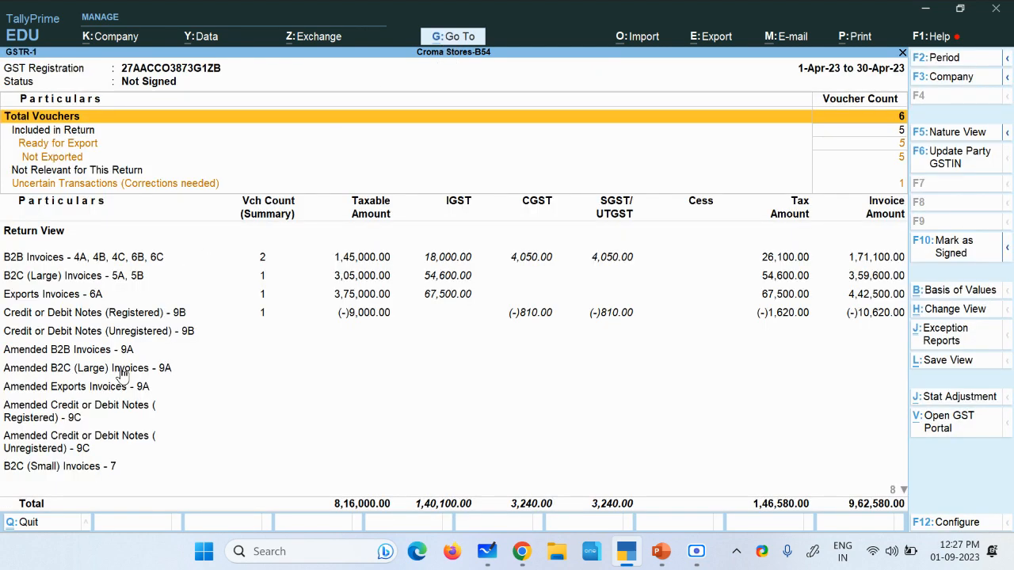
pyautogui.click(382, 336)
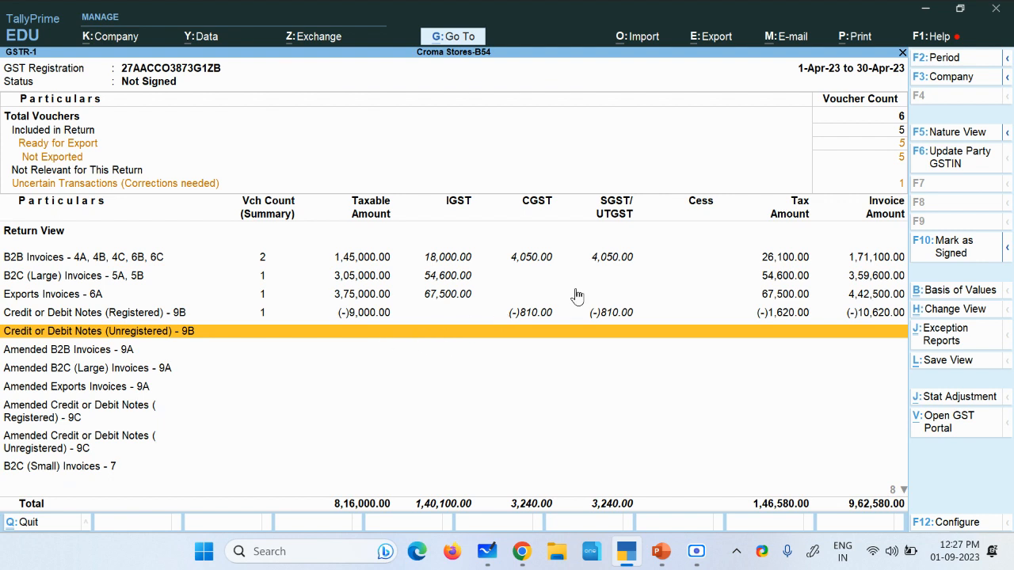
# Open the uncertain transactions and list the vouchers under Unable to determine original sales value
pyautogui.click(126, 186)
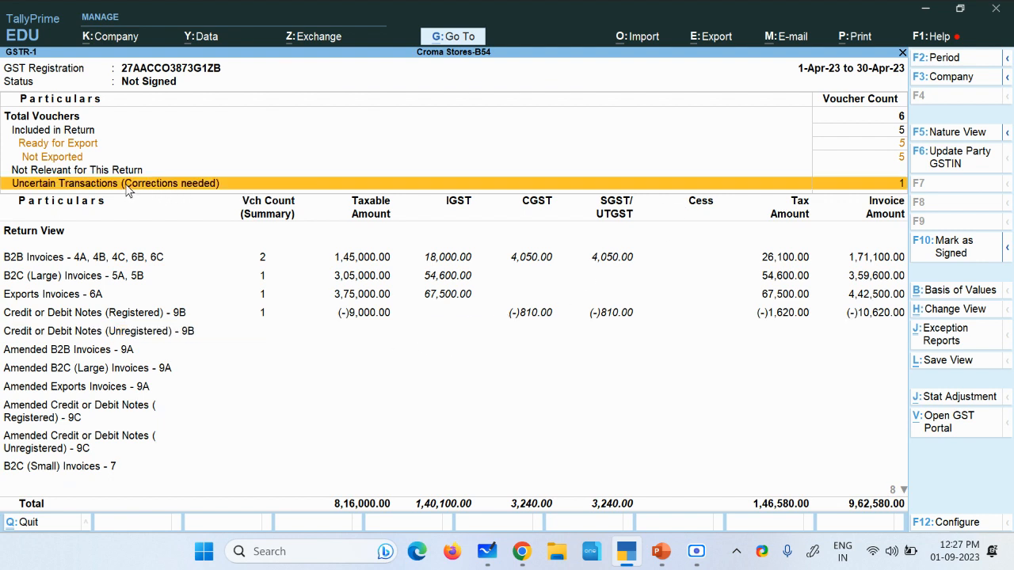
pyautogui.click(126, 186)
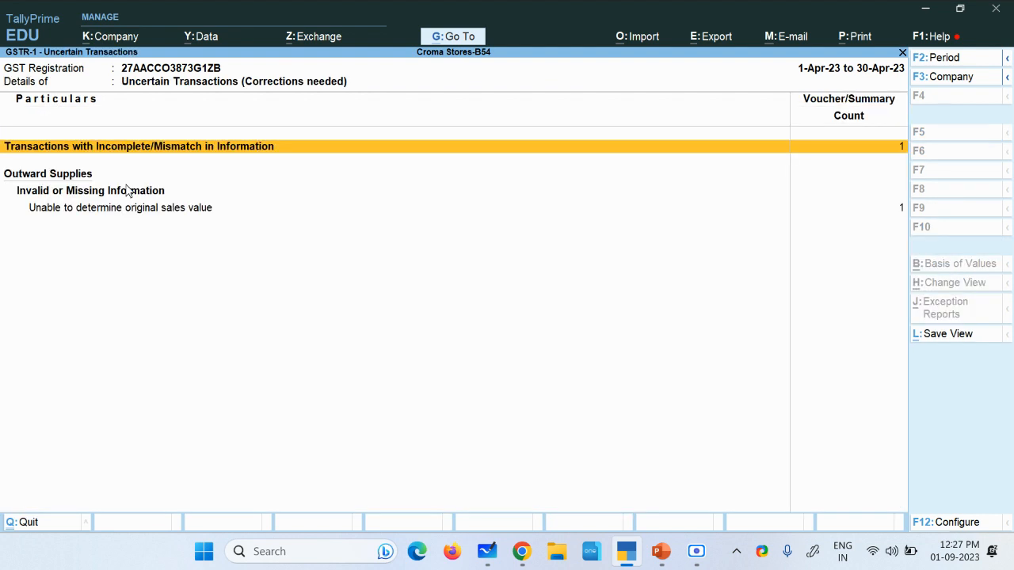
pyautogui.click(166, 214)
pyautogui.click(165, 214)
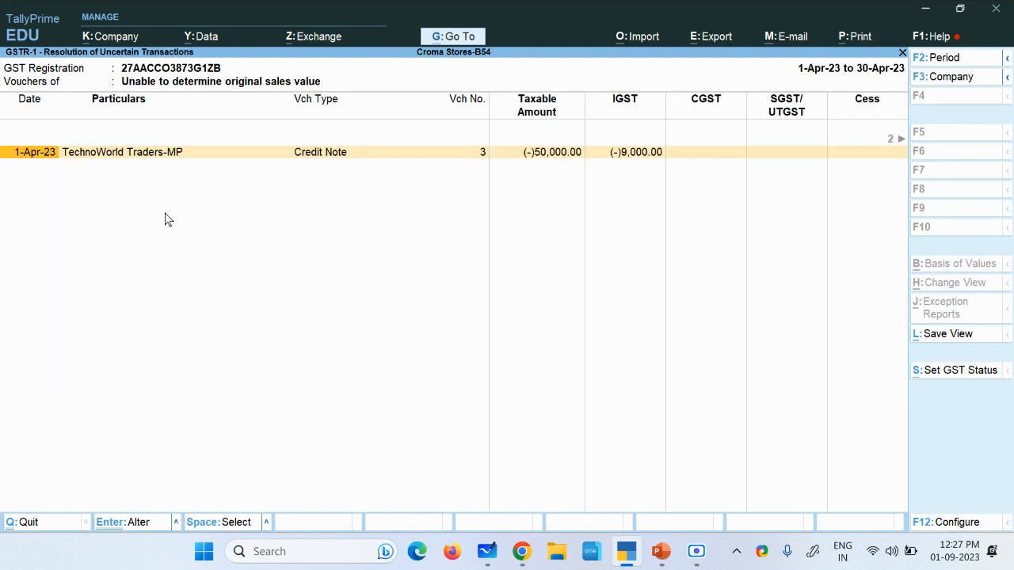
# Resolve the TechnoWorld Traders-MP credit note by setting its original sales invoice value to More Than 2.5 Lakhs, and return to the GSTR-1 summary
pyautogui.press('Return')
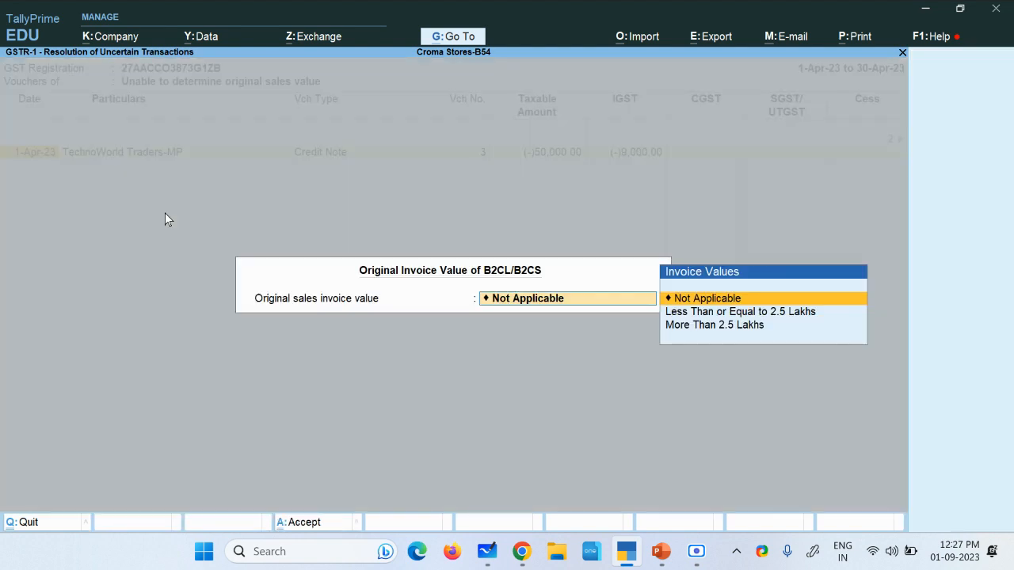
pyautogui.press('Down')
pyautogui.press('Down')
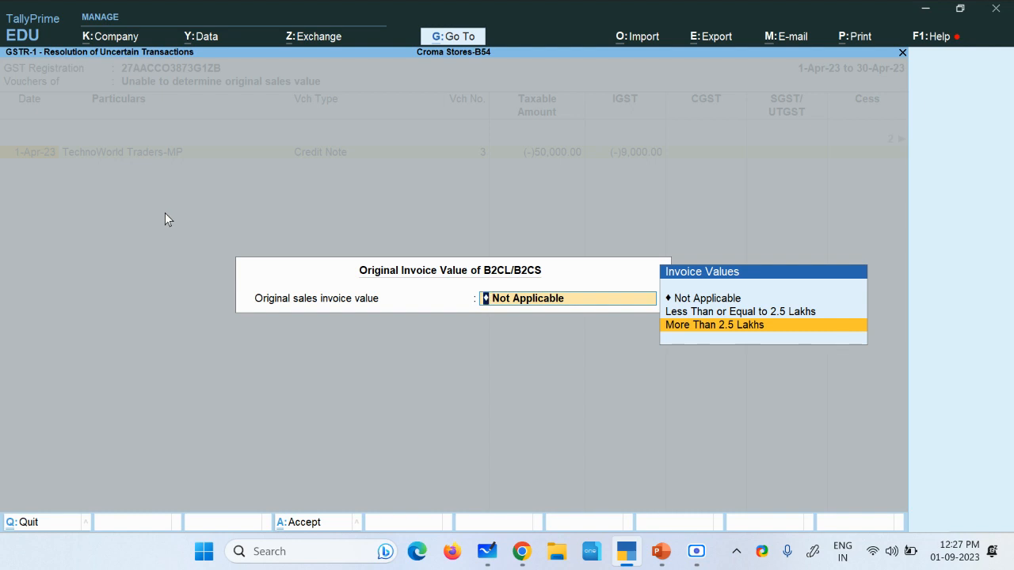
pyautogui.press('Return')
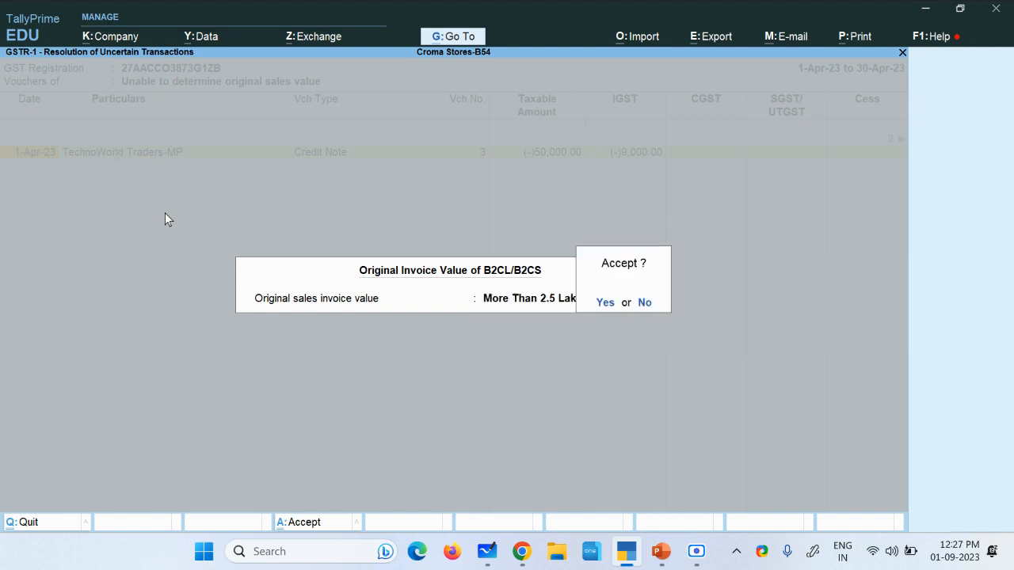
pyautogui.press('Return')
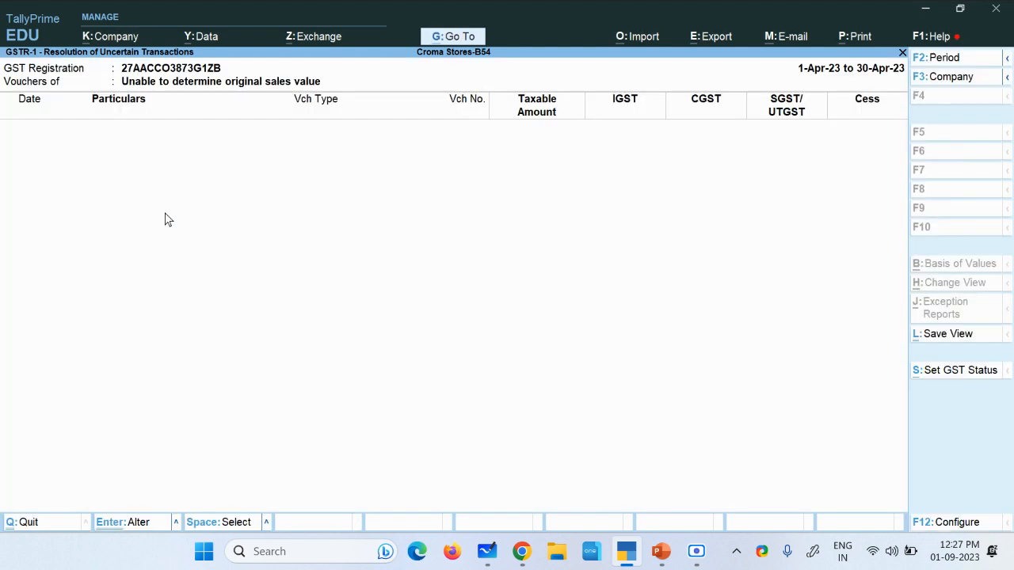
pyautogui.press('Escape')
pyautogui.press('Escape')
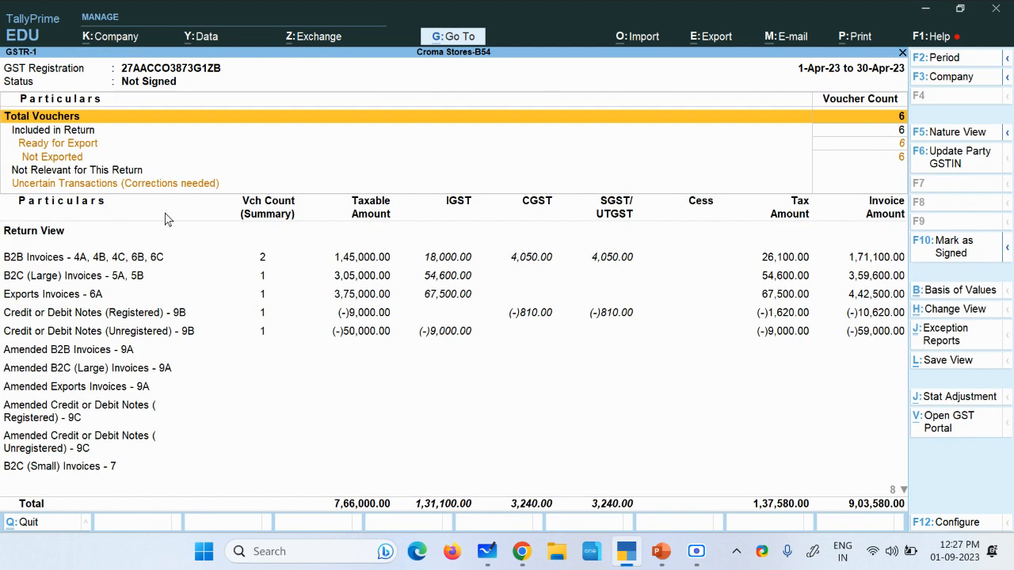
# Examine the taxable and IGST amounts of the Credit or Debit Notes (Unregistered) - 9B row in GSTR-1
pyautogui.press('Down')
pyautogui.press('Down')
pyautogui.press('Down')
pyautogui.press('Down')
pyautogui.press('Down')
pyautogui.press('Down')
pyautogui.press('Down')
pyautogui.press('Down')
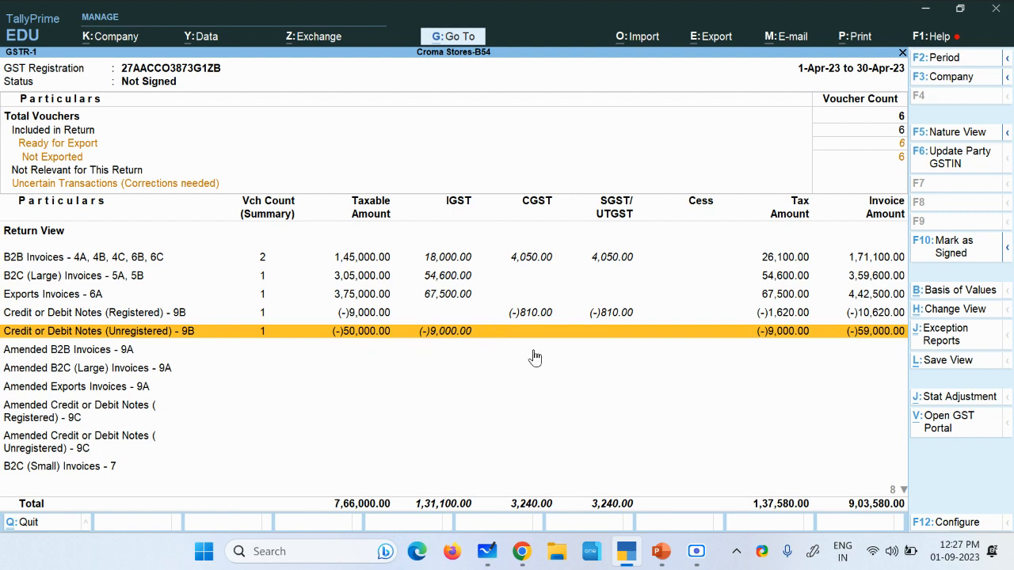
pyautogui.click(696, 551)
pyautogui.click(722, 520)
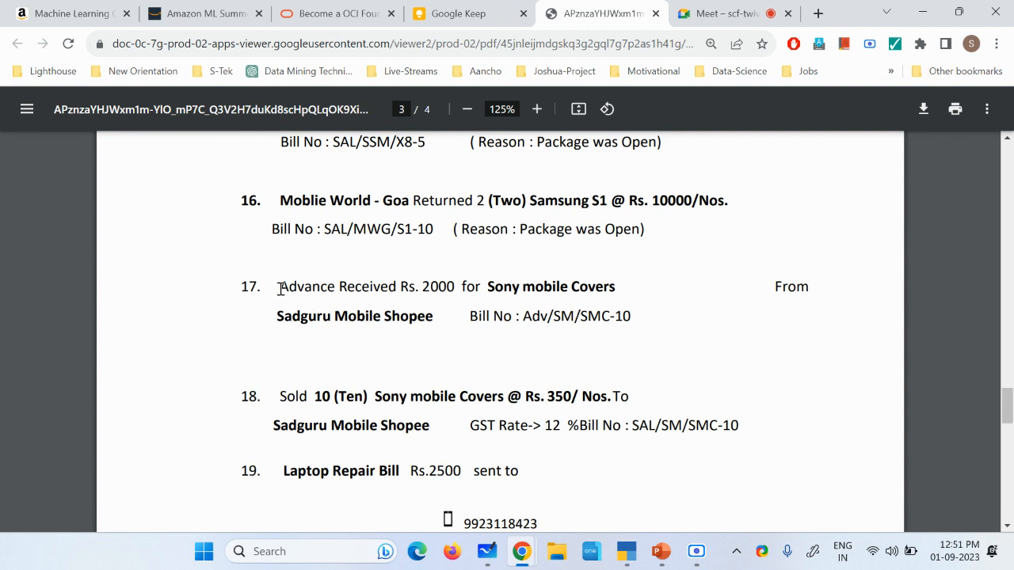
# Read exercise entry 17 in the PDF about the advance received from Sadguru Mobile Shopee for Sony mobile Covers
pyautogui.moveTo(279, 288); pyautogui.dragTo(577, 287)
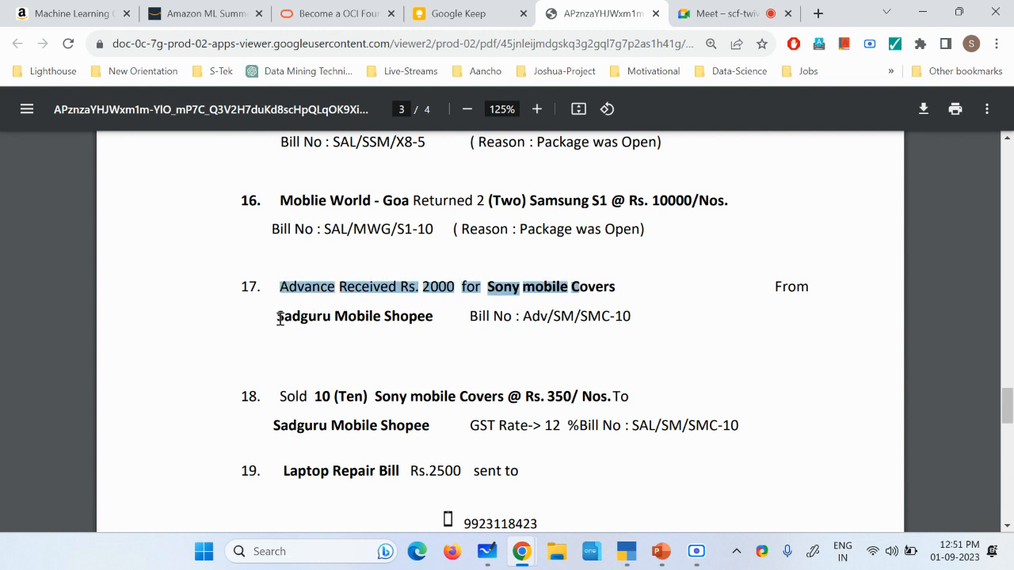
pyautogui.moveTo(279, 319); pyautogui.dragTo(450, 315)
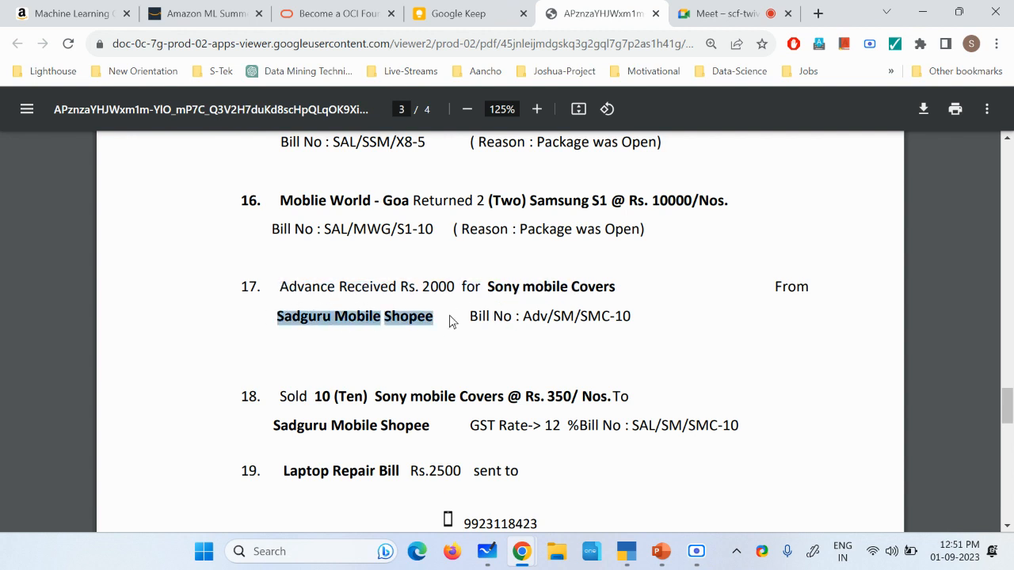
pyautogui.scroll(-1, 450, 320)
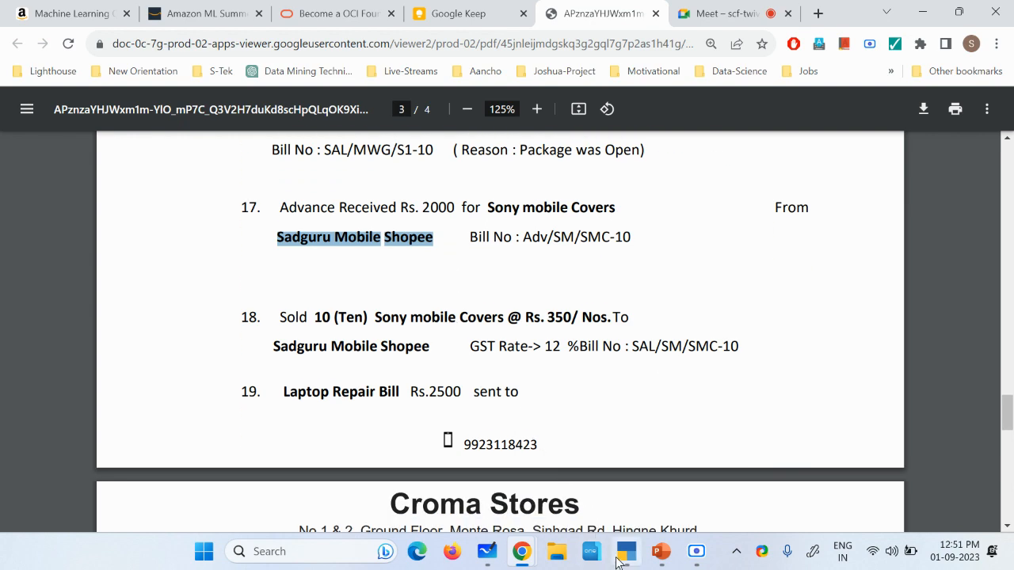
# Switch to TallyPrime and open the GST registration details from the features of Croma Stores-B54
pyautogui.click(622, 555)
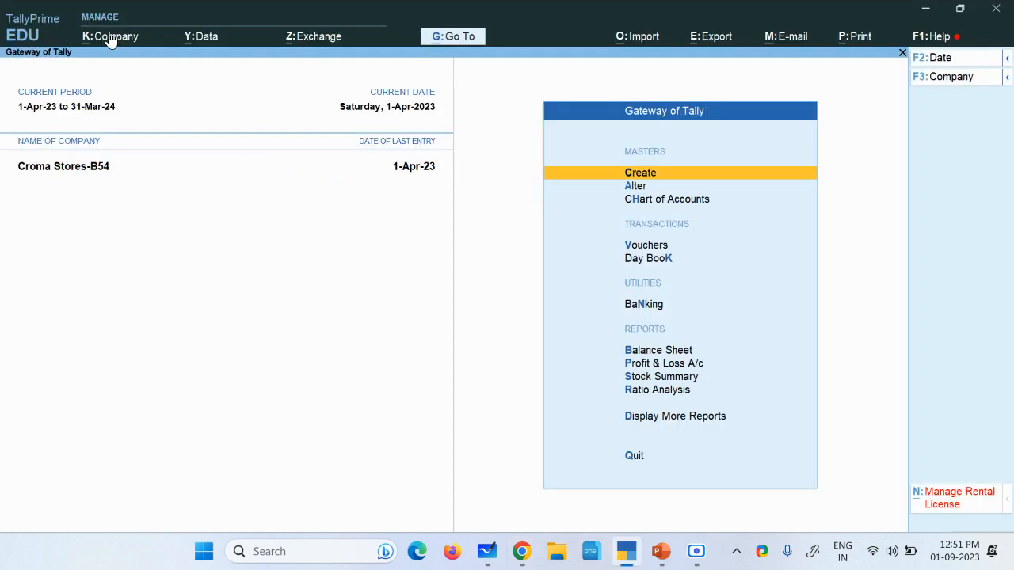
pyautogui.click(111, 37)
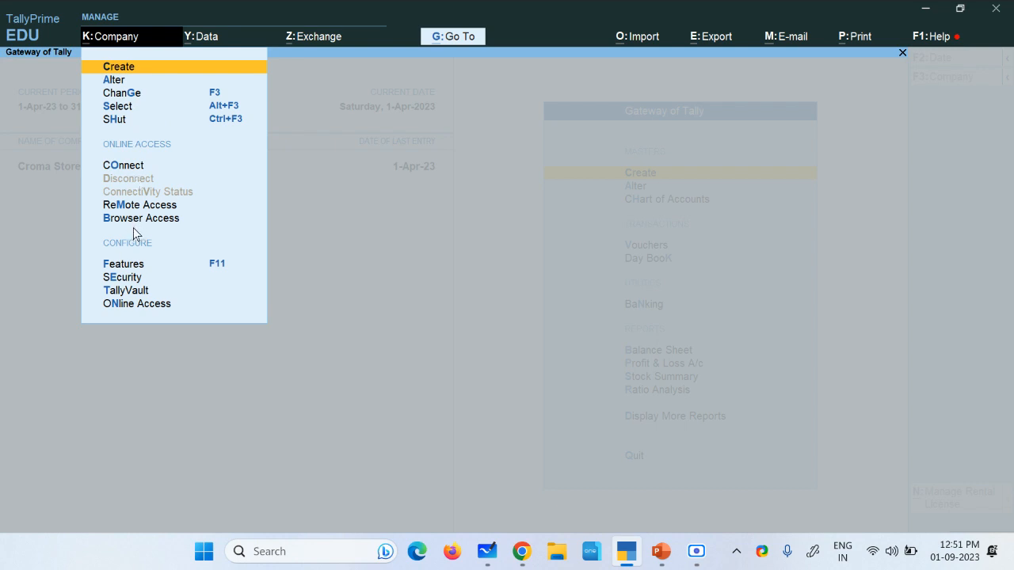
pyautogui.click(127, 266)
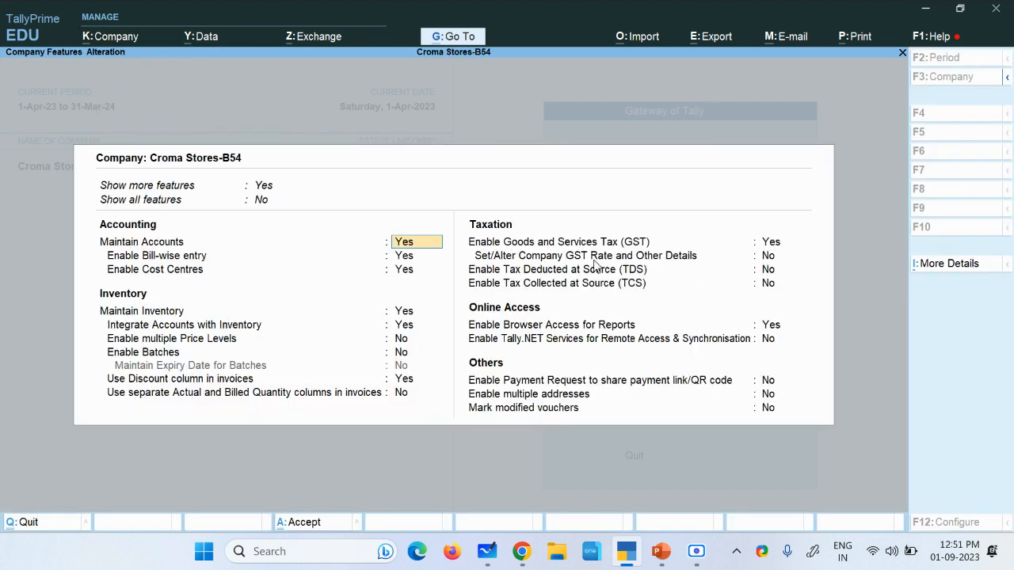
pyautogui.click(768, 245)
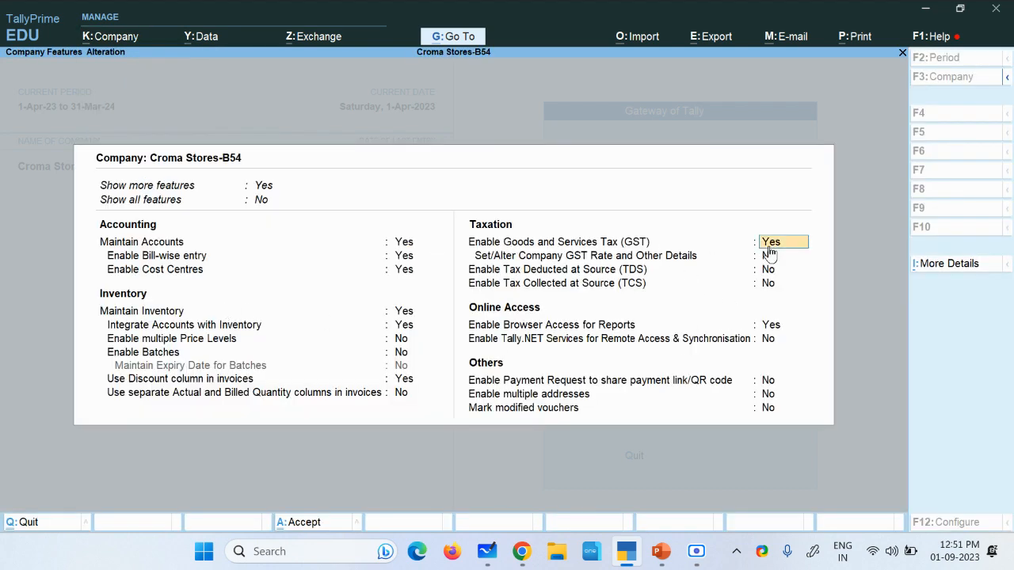
pyautogui.click(768, 246)
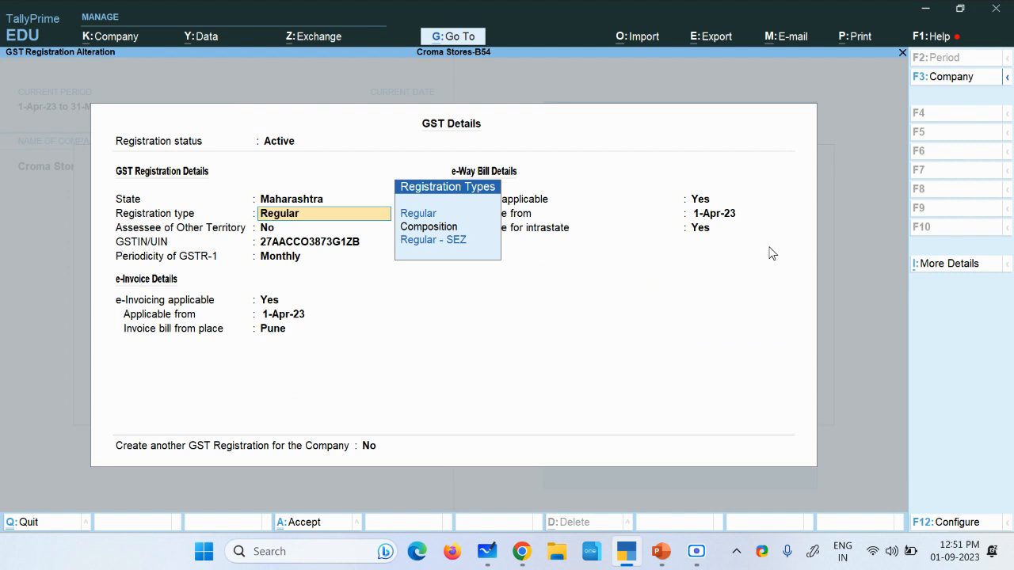
# Keep the company's GST registration details, with Regular registration type and Monthly GSTR-1 periodicity, and return to the company features
pyautogui.press('Return')
pyautogui.press('Return')
pyautogui.press('Return')
pyautogui.press('Return')
pyautogui.press('Return')
pyautogui.press('Return')
pyautogui.press('Return')
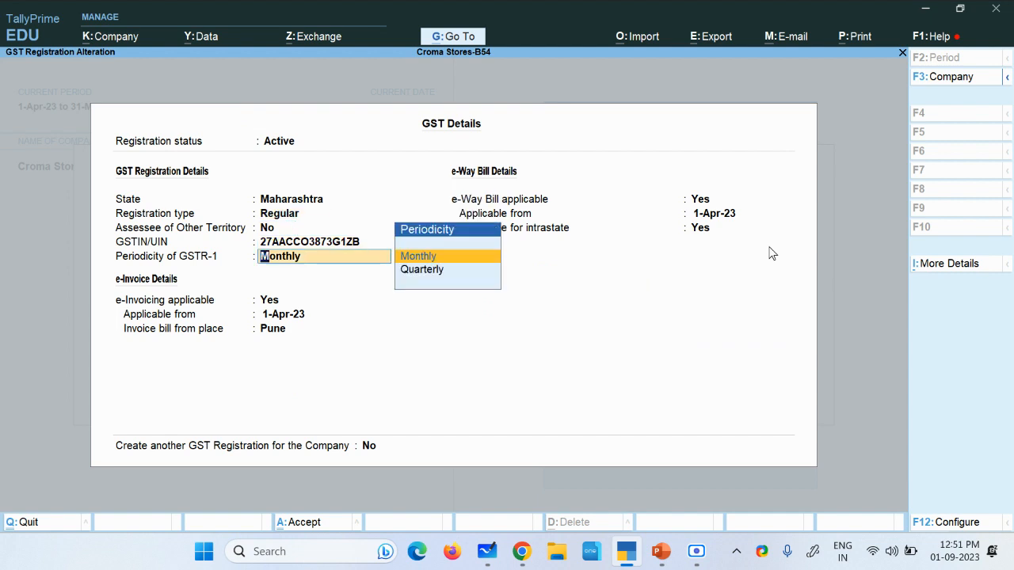
pyautogui.press('Return')
pyautogui.press('Return')
pyautogui.press('Return')
pyautogui.press('Return')
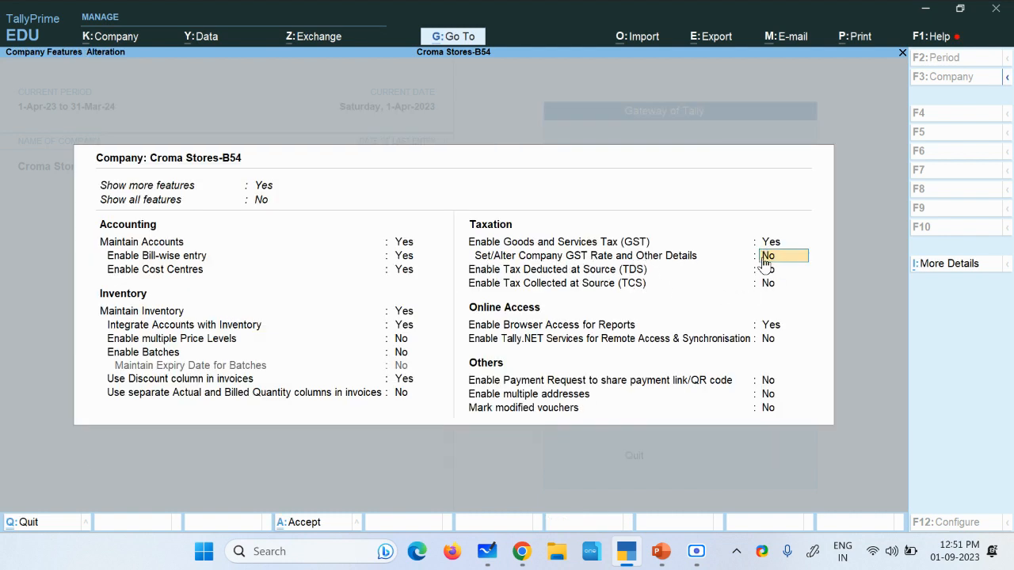
# Enable Set/Alter Company GST Rate and Other Details, keeping HSN/SAC 8517 for Mobile phones and the Taxable type
pyautogui.write('y')
pyautogui.press('Return')
pyautogui.press('Return')
pyautogui.press('Return')
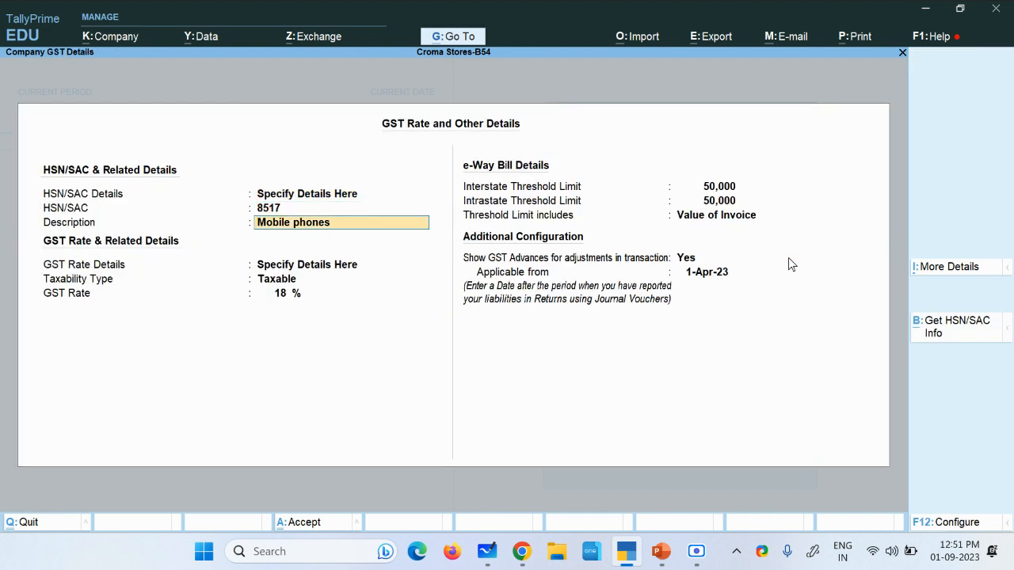
pyautogui.press('Return')
pyautogui.press('Return')
pyautogui.press('Return')
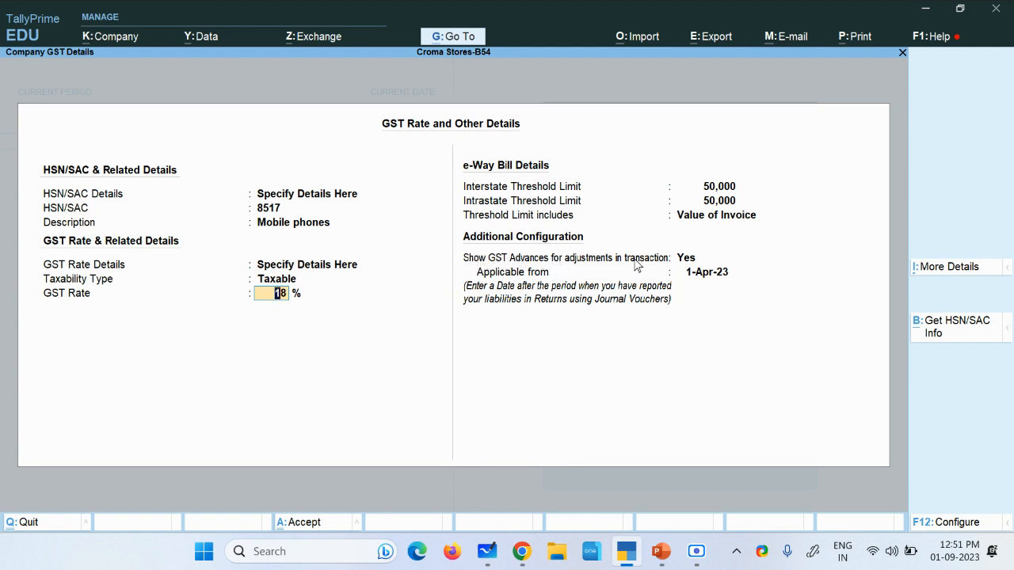
# Set Show GST Advances for adjustments in transaction to No and save the company's GST rate details
pyautogui.click(700, 265)
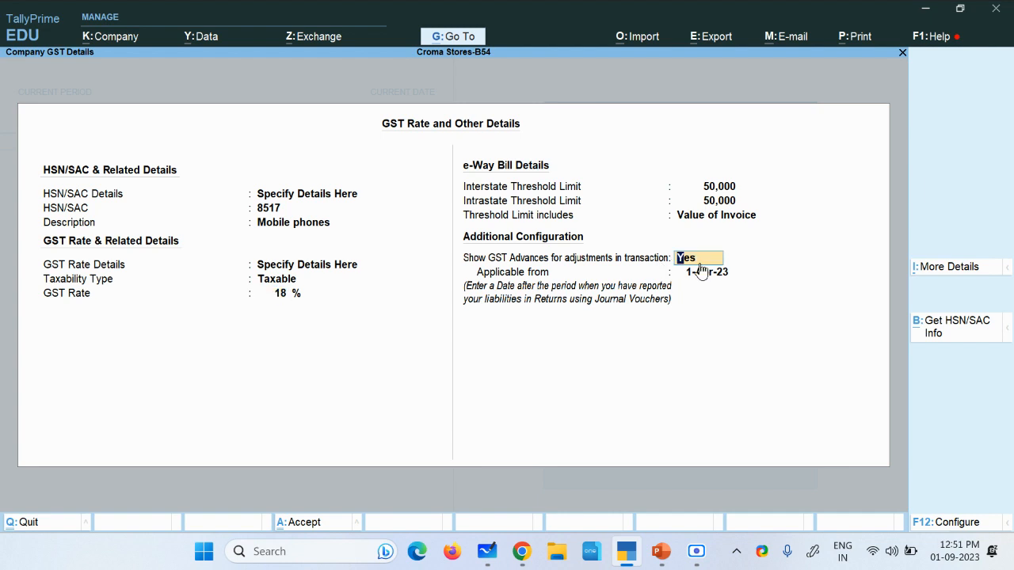
pyautogui.write('n')
pyautogui.press('Return')
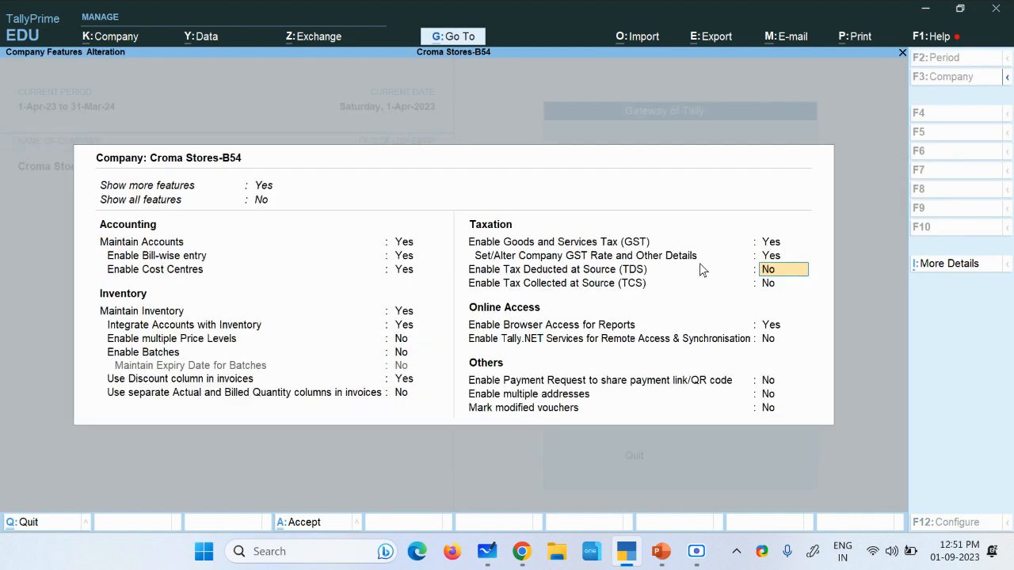
pyautogui.press('Up')
pyautogui.press('Return')
pyautogui.press('Return')
pyautogui.press('Return')
pyautogui.press('Return')
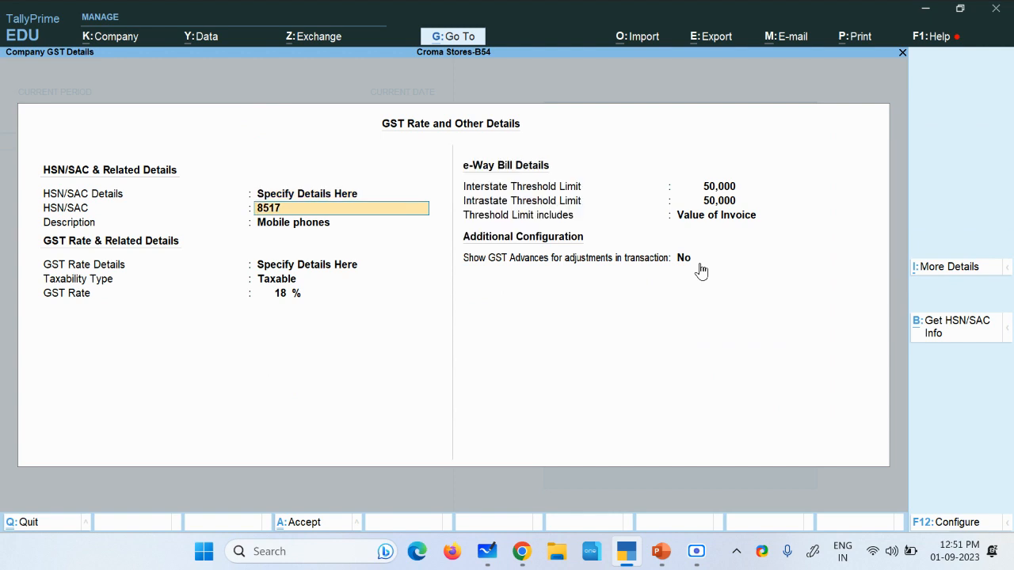
pyautogui.press('Return')
pyautogui.press('Return')
pyautogui.press('Return')
pyautogui.press('Return')
pyautogui.press('Return')
pyautogui.press('Return')
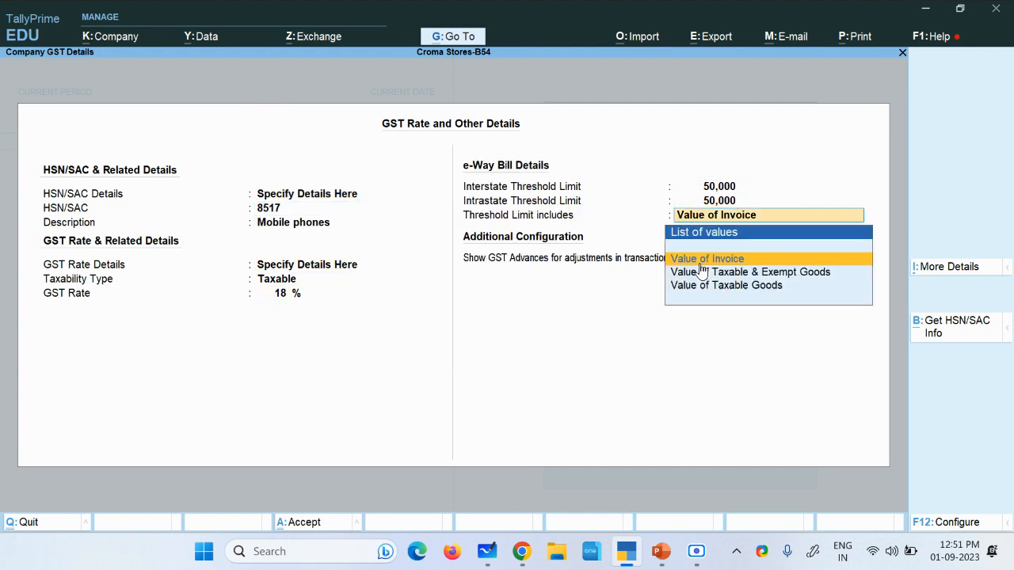
pyautogui.press('Return')
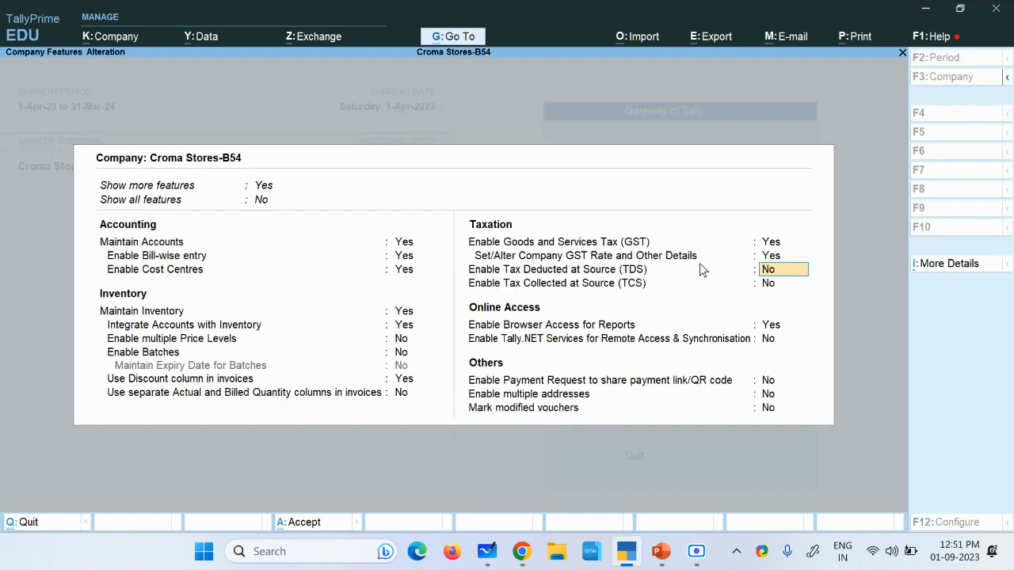
# Set Show GST Advances for adjustments in transaction to Yes, applicable from 1-Apr-23, and save the GST details and company features
pyautogui.press('Up')
pyautogui.press('Return')
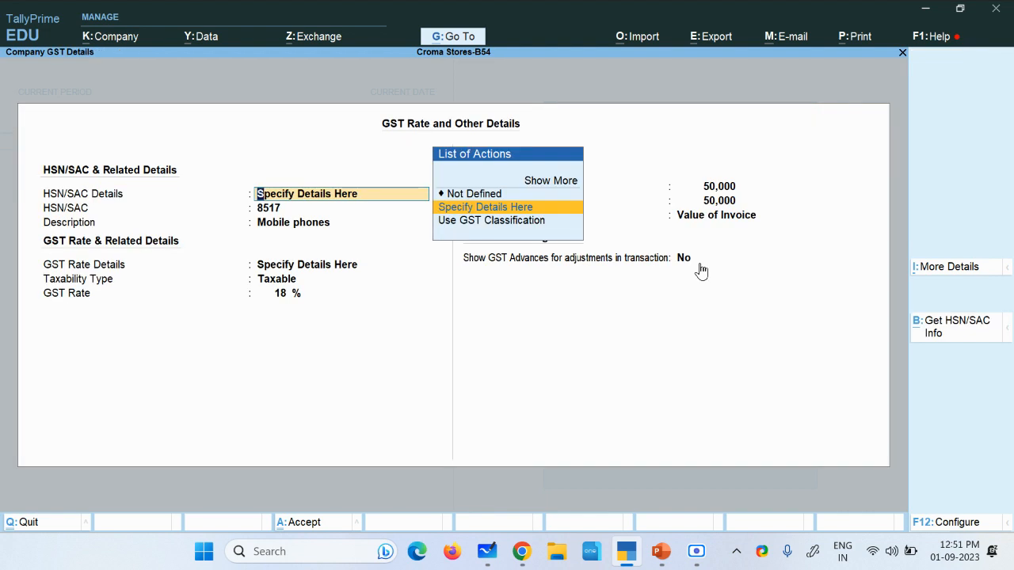
pyautogui.click(507, 261)
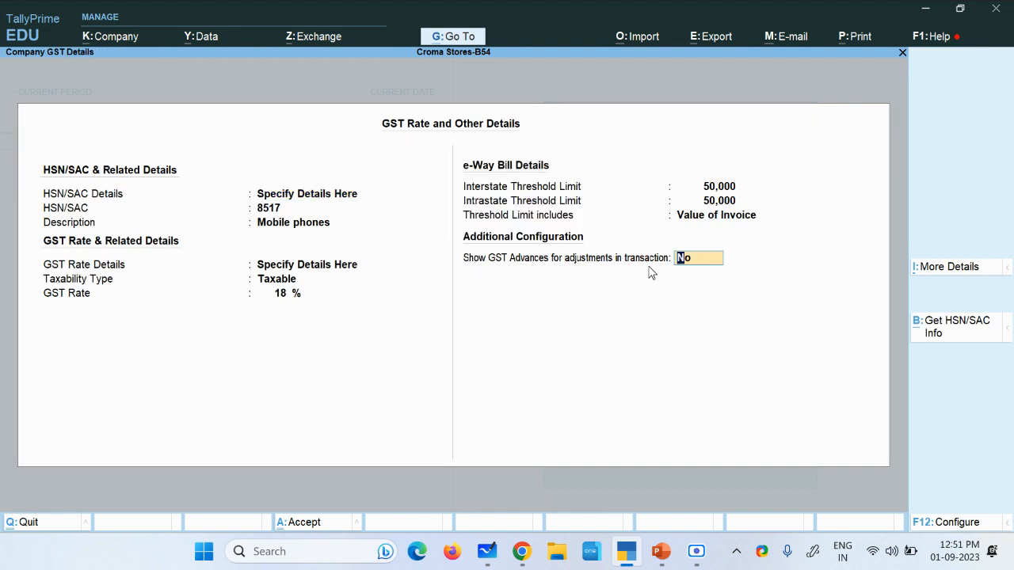
pyautogui.write('y')
pyautogui.press('Return')
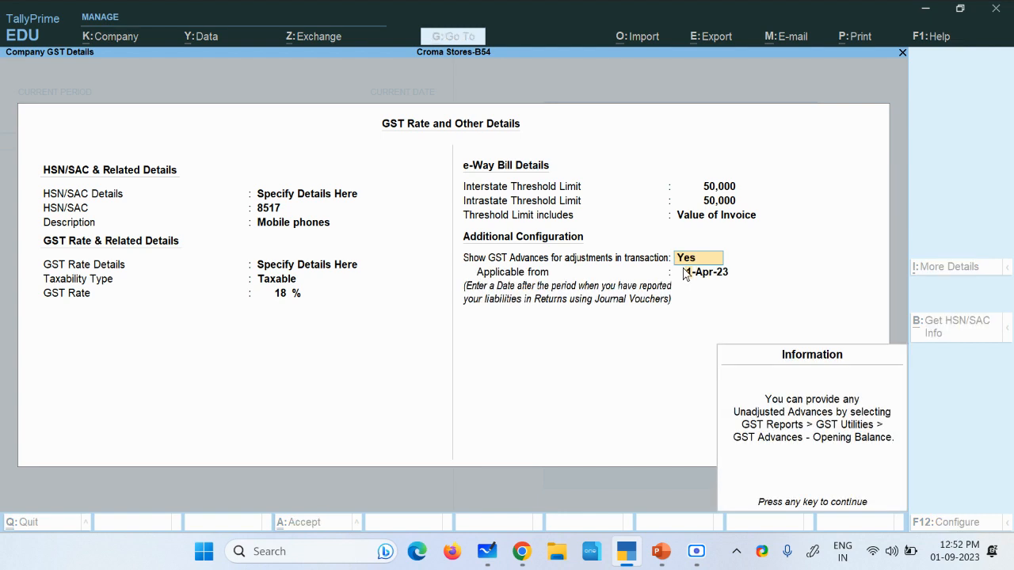
pyautogui.press('Return')
pyautogui.press('Return')
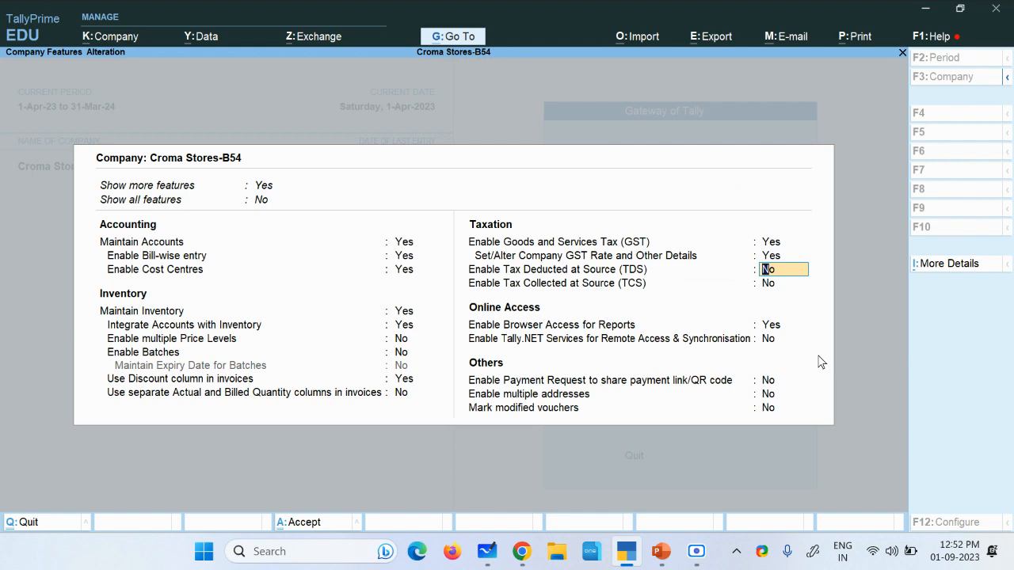
pyautogui.hotkey('ctrl', 'a')
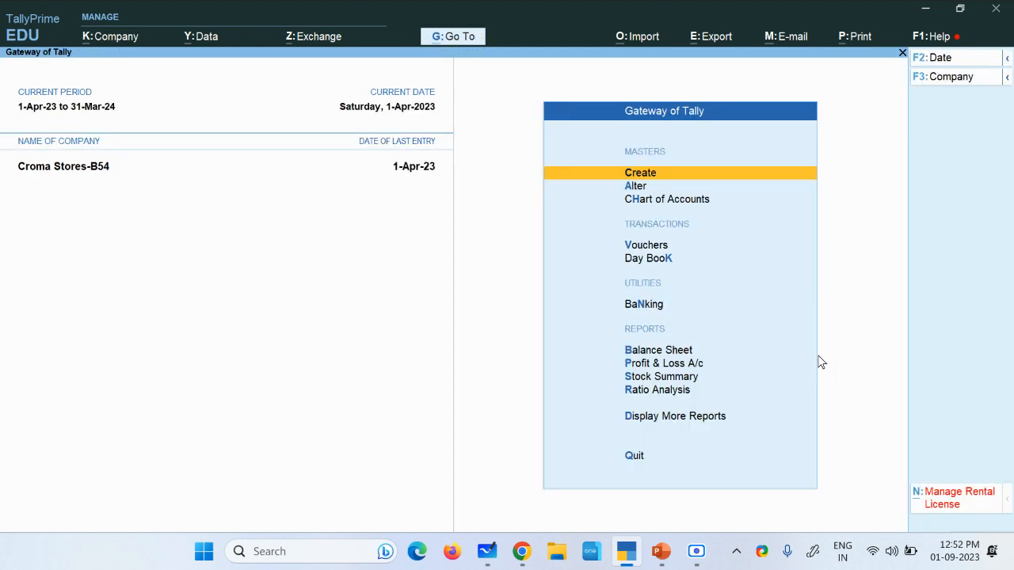
# Open accounting voucher creation and switch it to a new Receipt voucher
pyautogui.click(696, 551)
pyautogui.click(837, 404)
pyautogui.click(656, 247)
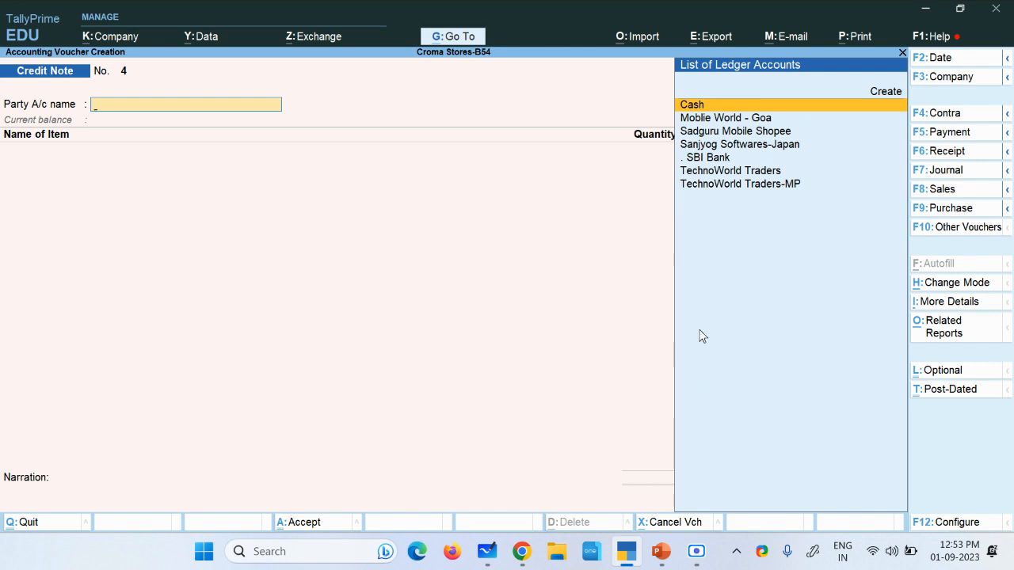
pyautogui.click(955, 152)
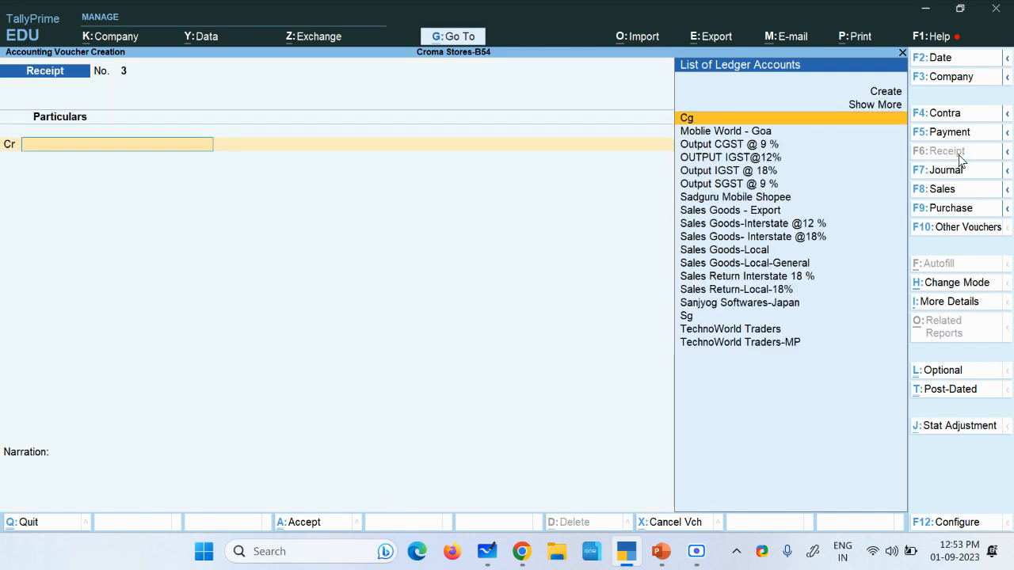
# Check the advance's party in the exercise PDF in Chrome, return to TallyPrime and credit Sadguru Mobile Shopee in the receipt
pyautogui.hotkey('alt', 'Tab')
pyautogui.hotkey('alt', 'Tab')
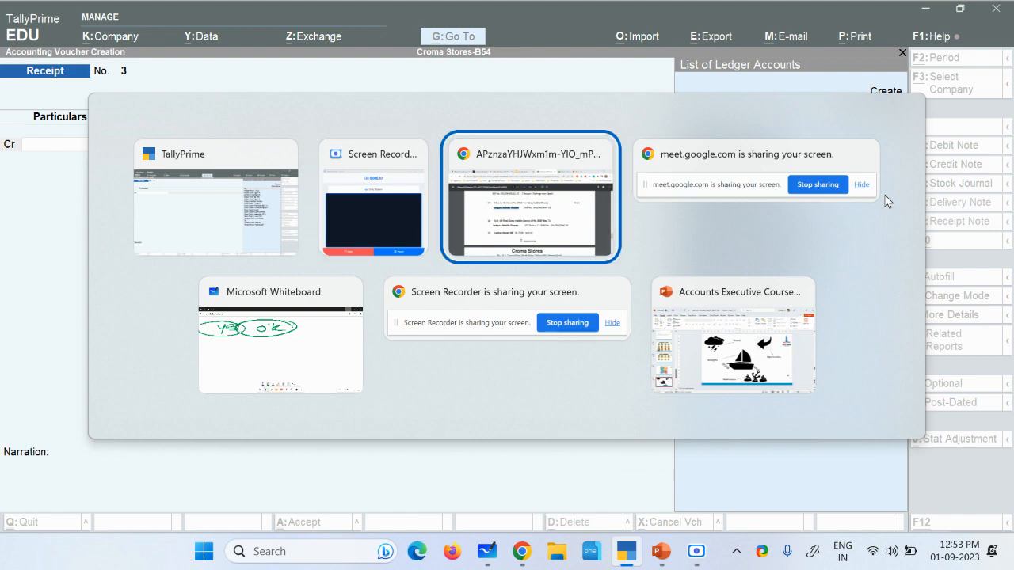
pyautogui.moveTo(279, 239); pyautogui.dragTo(430, 234)
pyautogui.hotkey('alt', 'Tab')
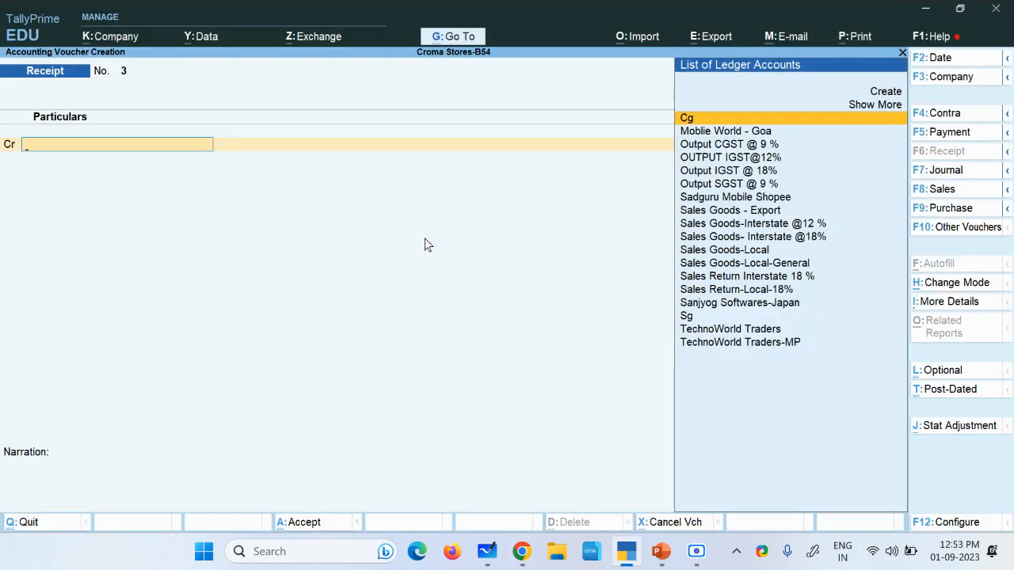
pyautogui.write('Sa')
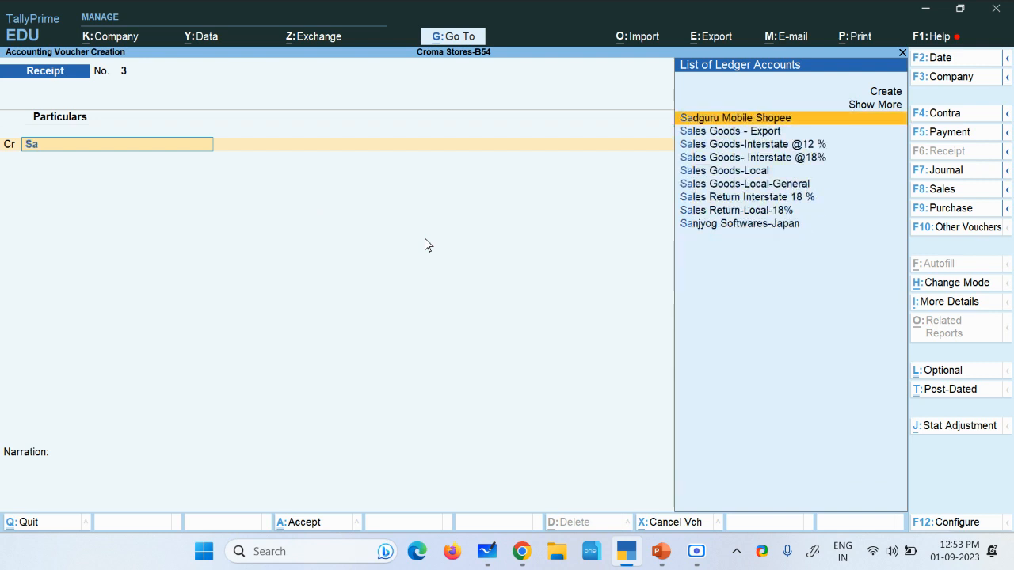
pyautogui.press('Down')
pyautogui.press('Up')
pyautogui.press('Return')
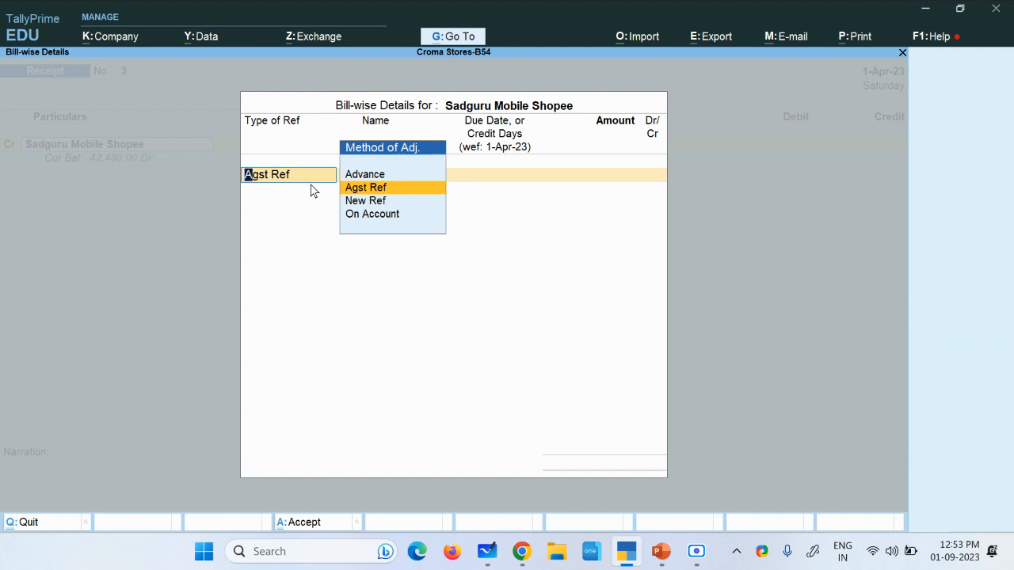
# Allocate 2,000 Cr for Sadguru Mobile Shopee as an Advance reference named Adv/SMS/001, keeping the 30-day credit period
pyautogui.click(367, 190)
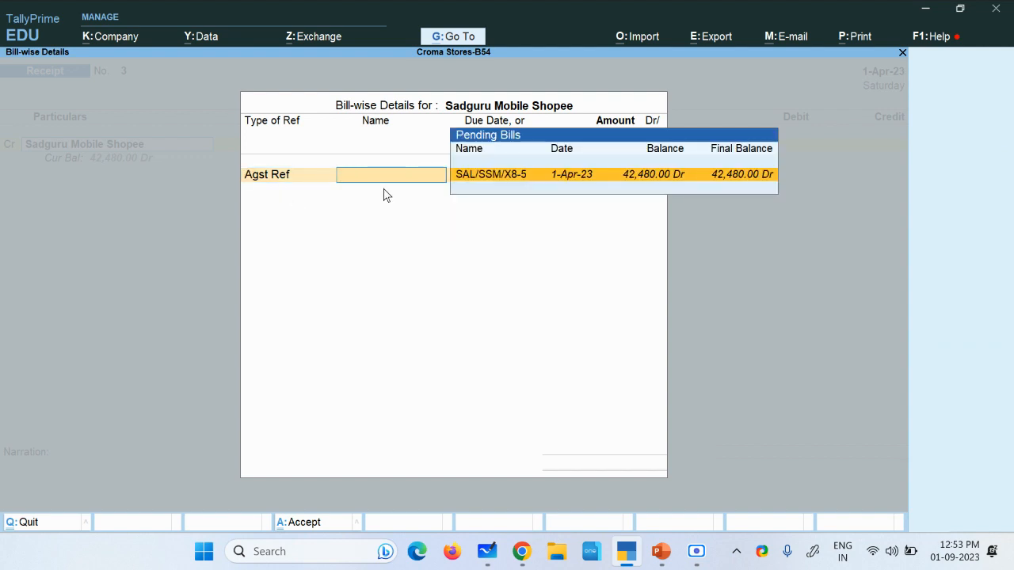
pyautogui.press('BackSpace')
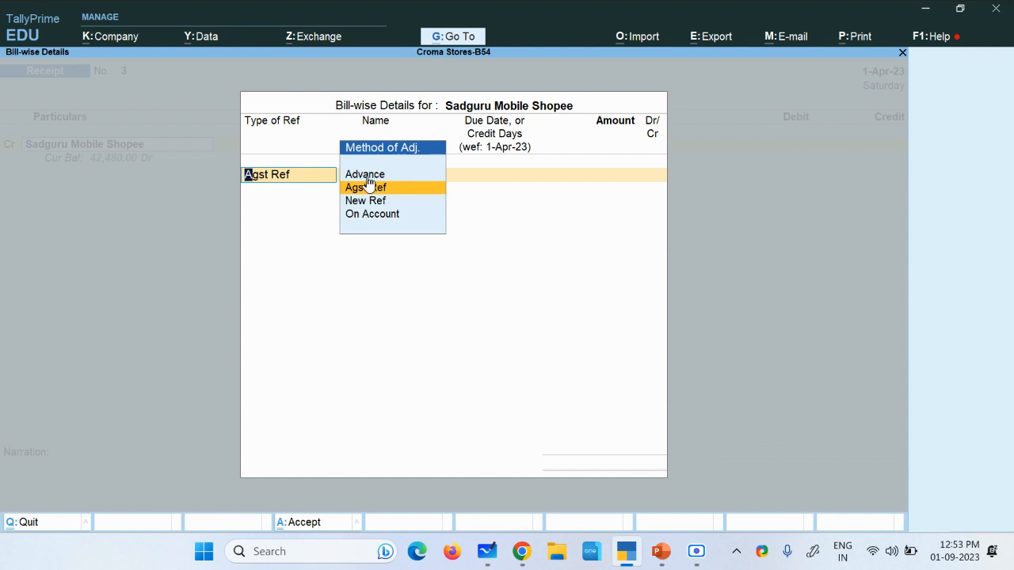
pyautogui.press('Up')
pyautogui.press('Return')
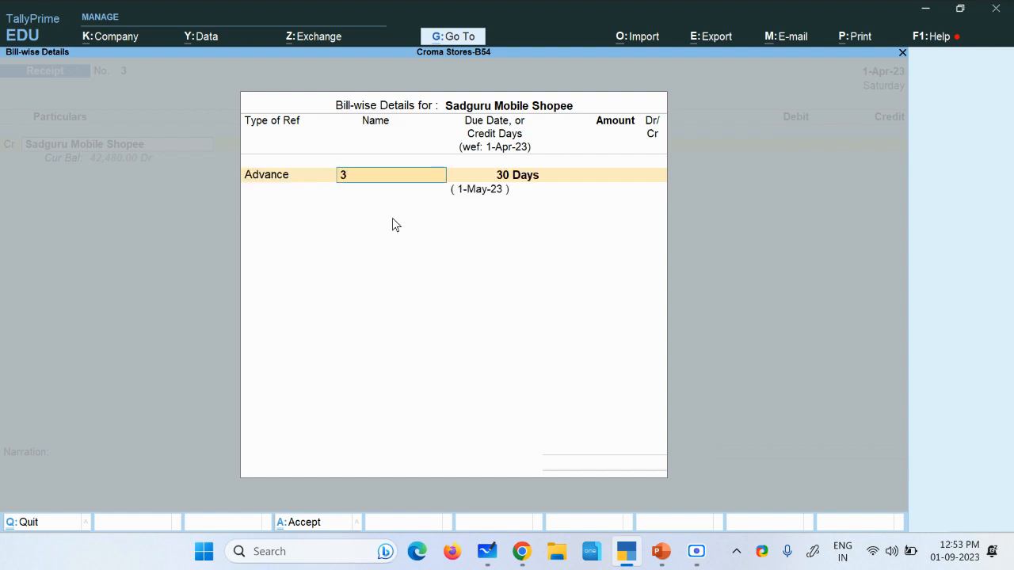
pyautogui.write('Adv/SMS/001')
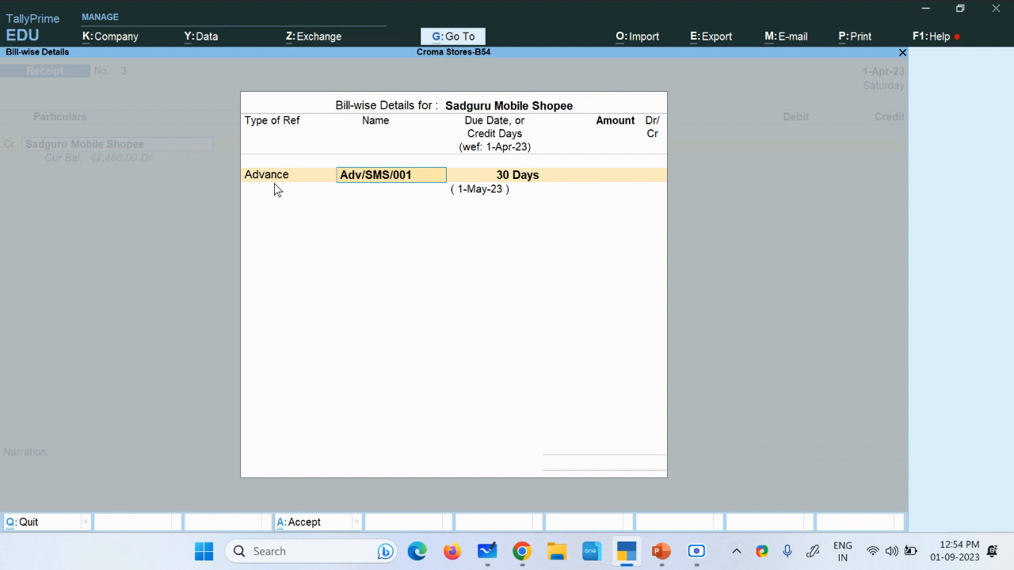
pyautogui.press('Return')
pyautogui.press('Return')
pyautogui.write('2')
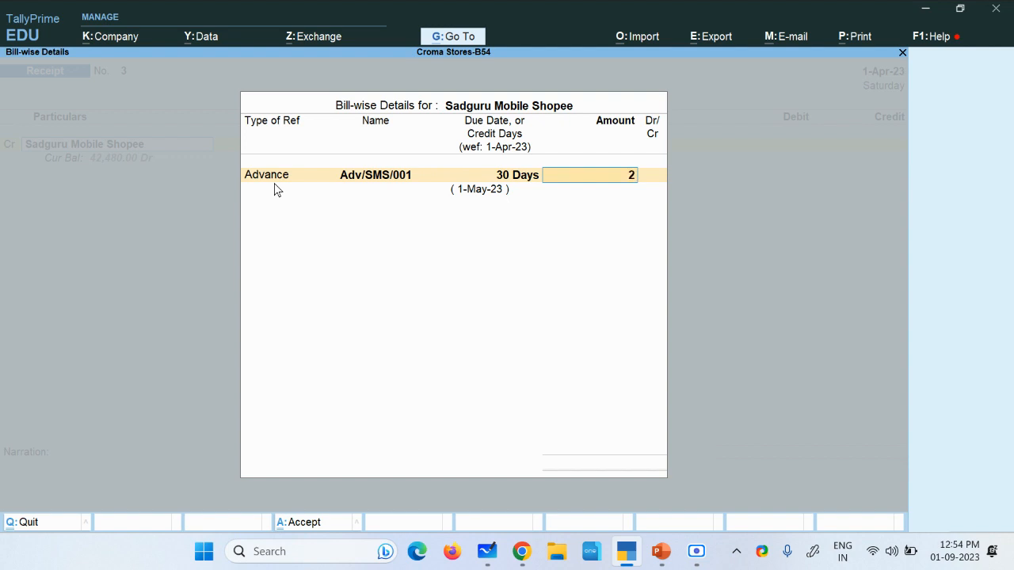
pyautogui.write(',000')
pyautogui.press('Return')
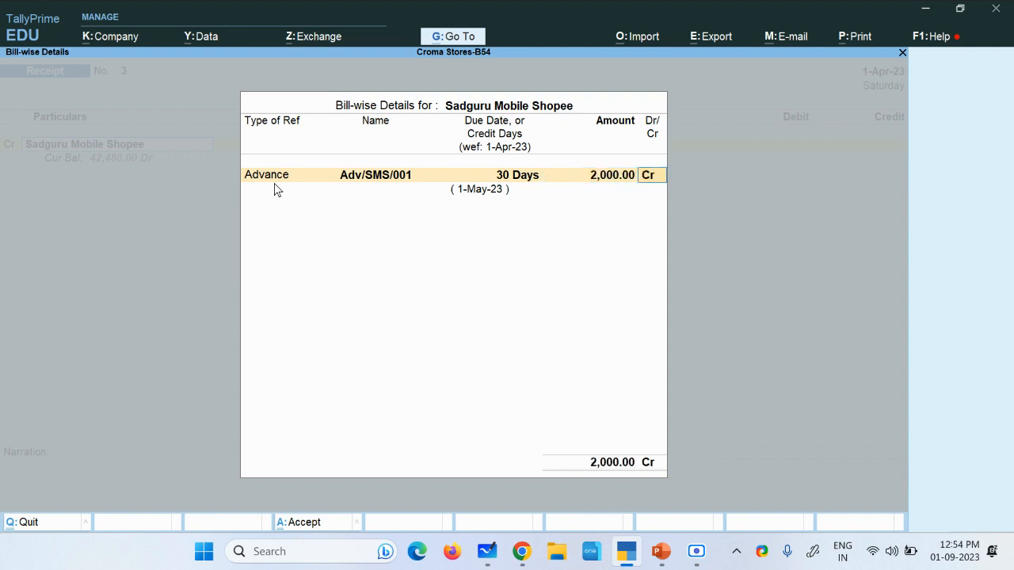
pyautogui.press('Return')
# Debit Cash with 2,000 in the receipt voucher
pyautogui.press('Return')
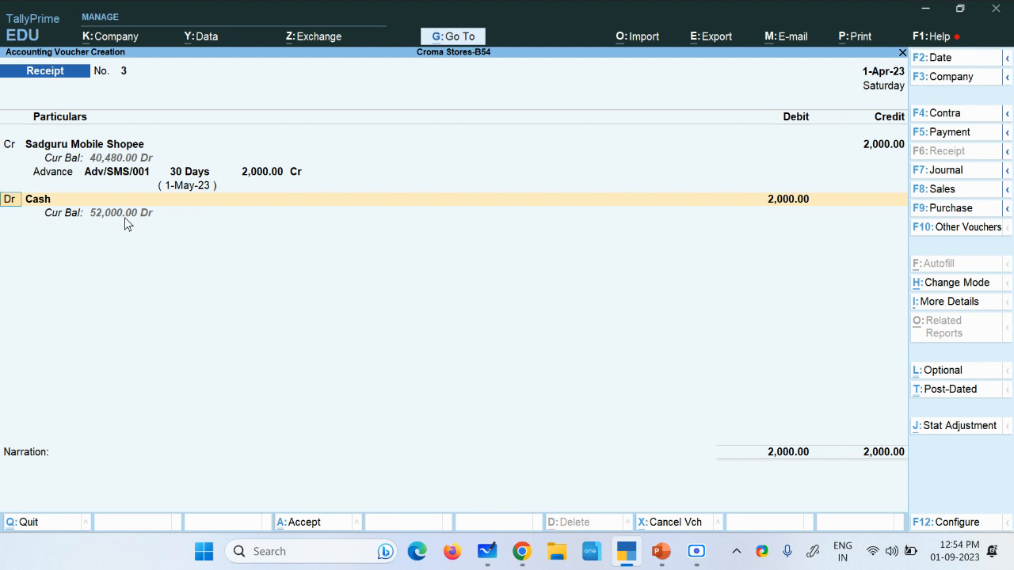
pyautogui.press('Return')
pyautogui.press('Return')
pyautogui.press('ctrl')
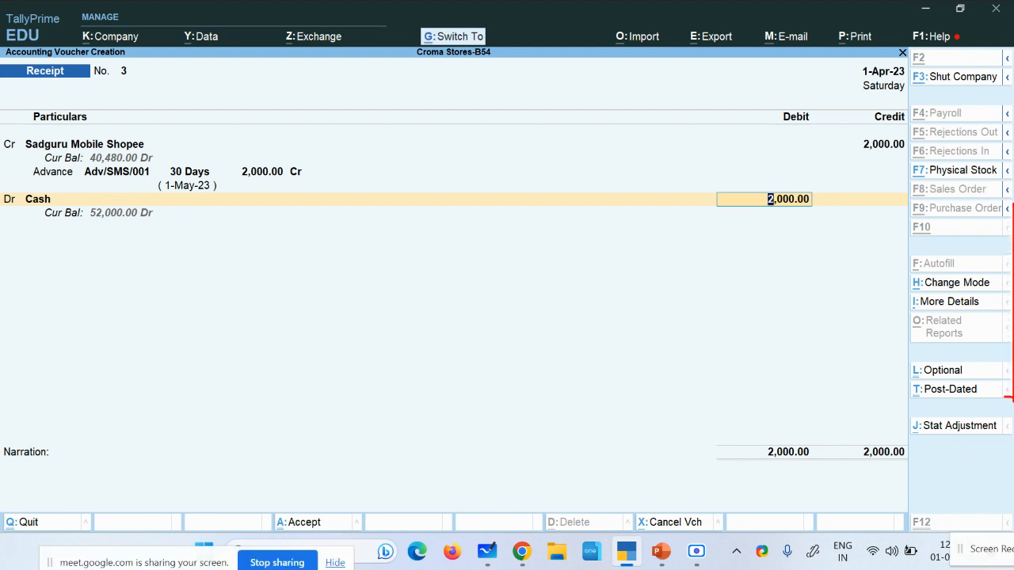
pyautogui.moveTo(1004, 398)
pyautogui.mouseDown()
pyautogui.moveTo(935, 395)
pyautogui.moveTo(929, 415)
pyautogui.moveTo(953, 418)
pyautogui.mouseUp()
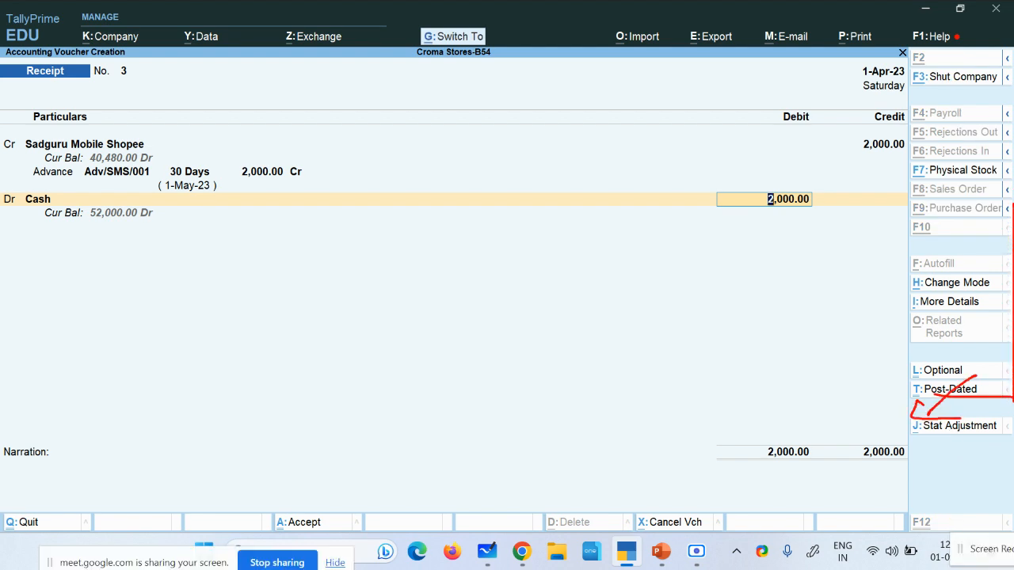
pyautogui.press('Escape')
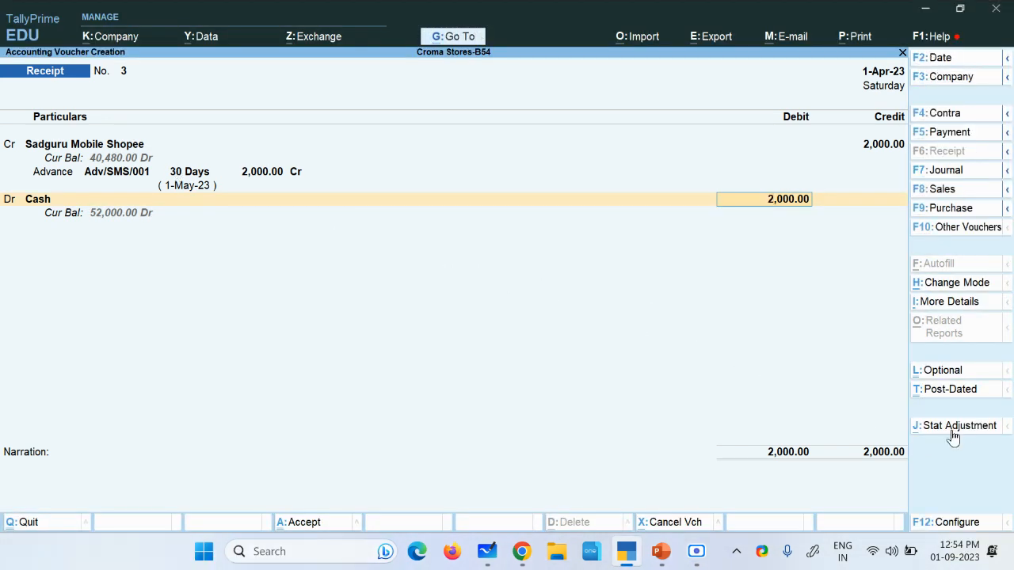
# Set the receipt's GST stat adjustment to Advance Receipt and open the advance receipt details for Sadguru Mobile Shopee
pyautogui.click(948, 428)
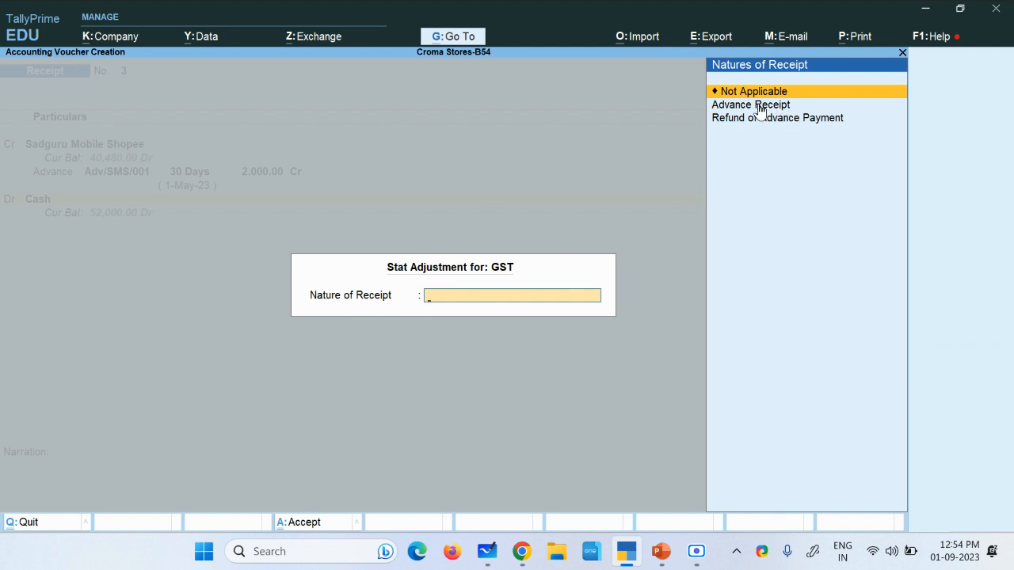
pyautogui.press('Return')
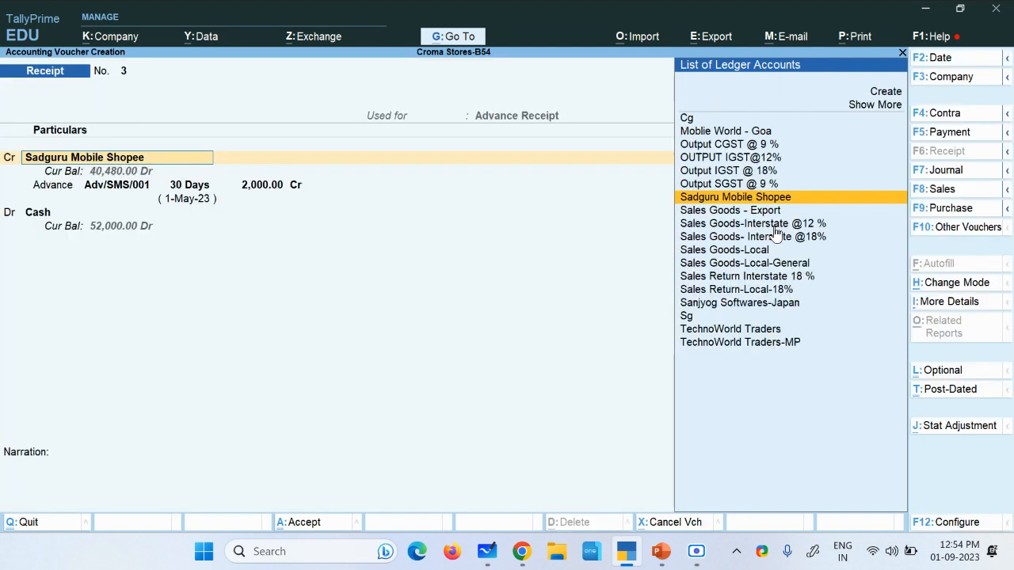
pyautogui.press('Return')
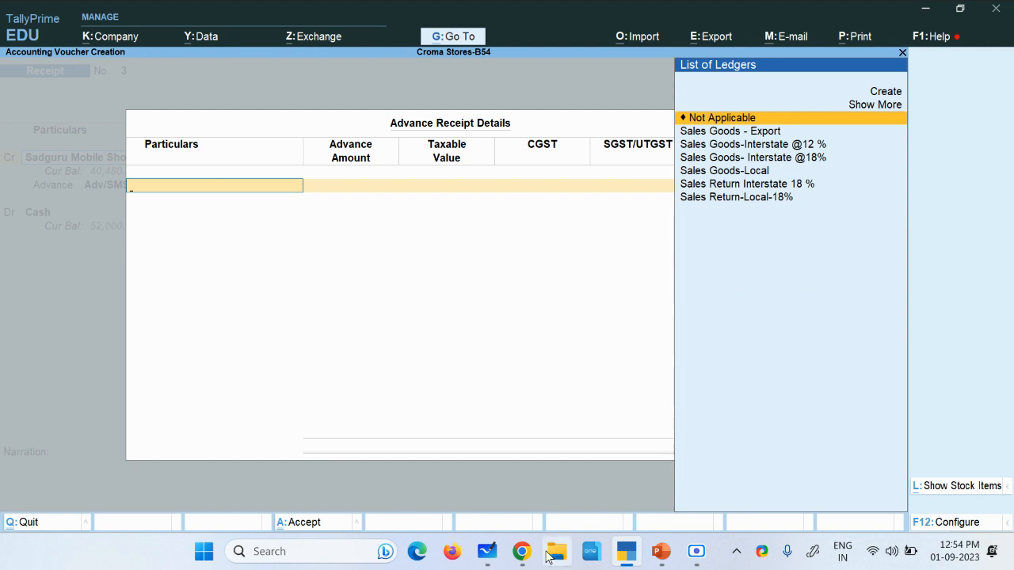
# Switch to the exercise PDF in Chrome, check the advance's item and GST rate, and return to TallyPrime
pyautogui.click(388, 480)
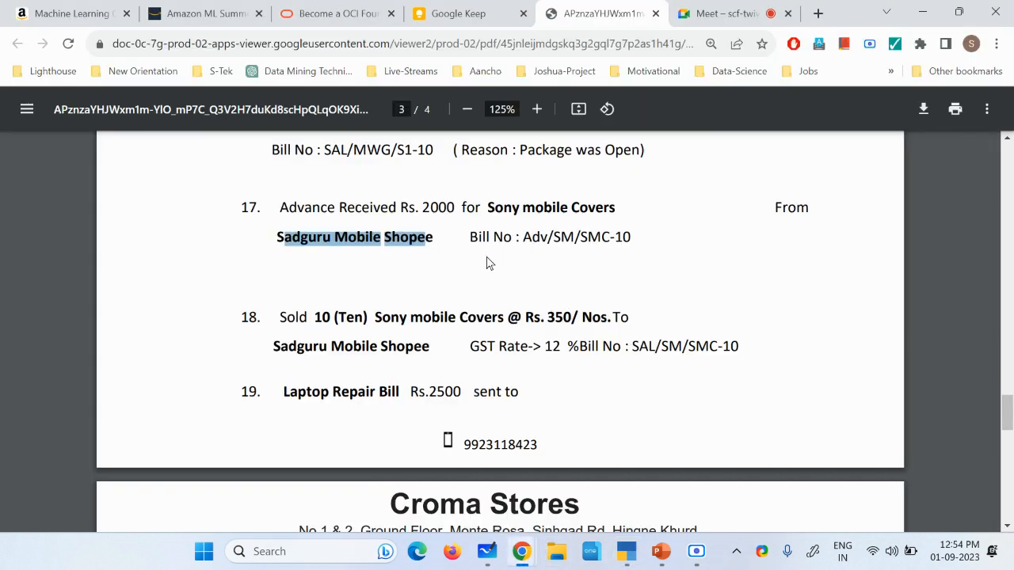
pyautogui.moveTo(489, 208); pyautogui.dragTo(616, 209)
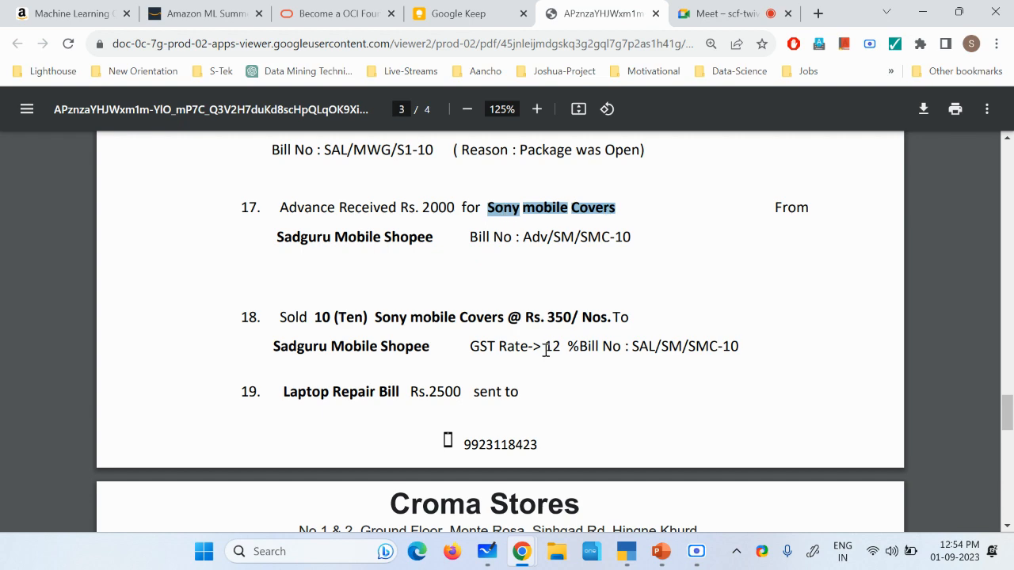
pyautogui.moveTo(543, 346); pyautogui.dragTo(567, 349)
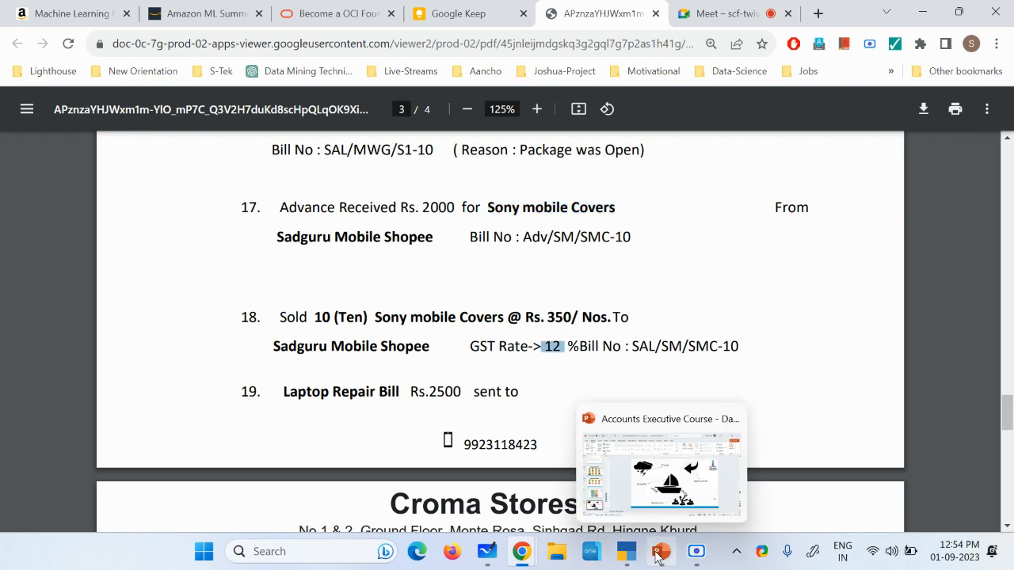
pyautogui.click(626, 552)
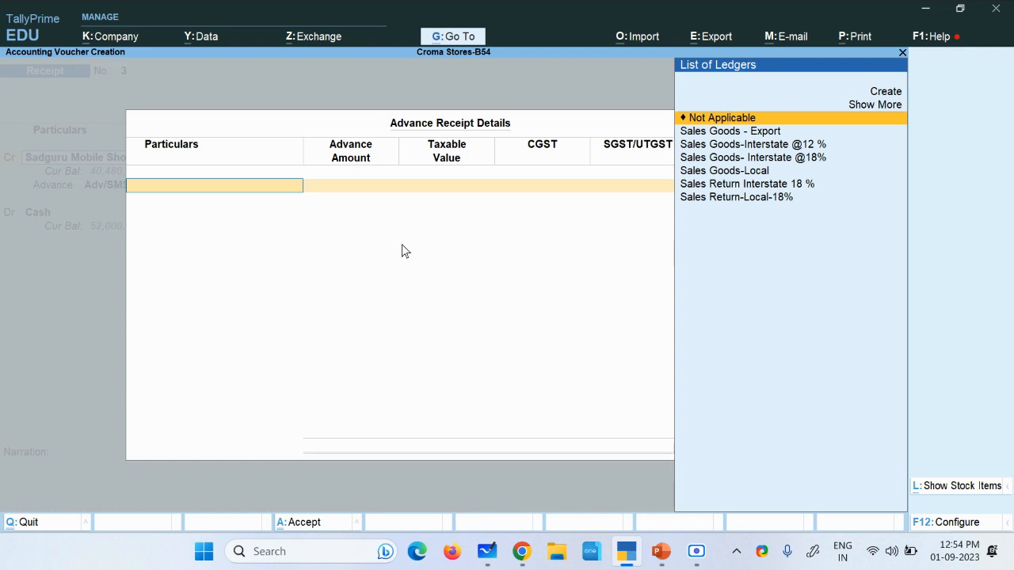
# Create a new ledger from the advance receipt details, named Sales Goods -Loacal-12%, under Sales Accounts
pyautogui.press('Down')
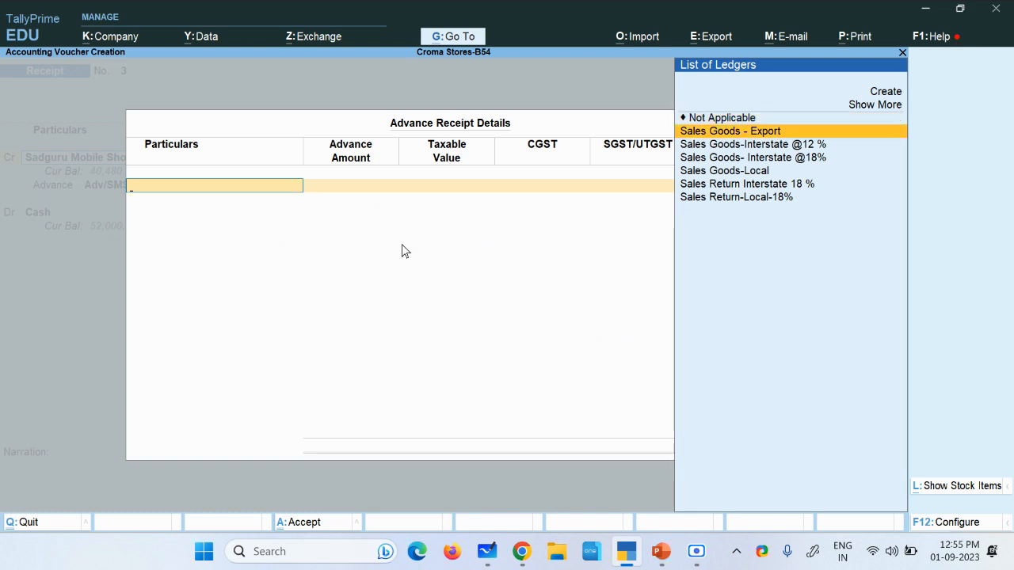
pyautogui.press('Down')
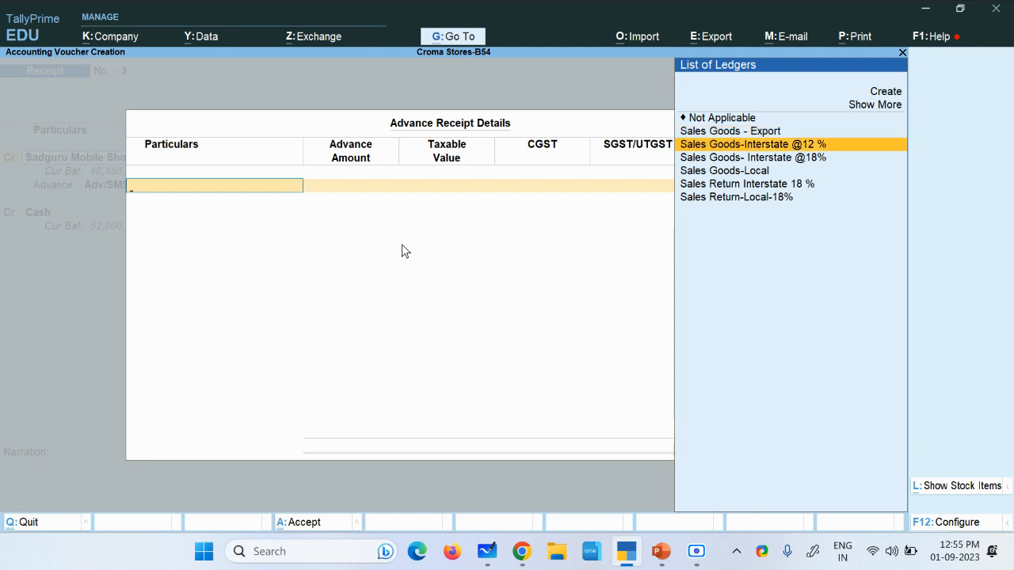
pyautogui.press('Down')
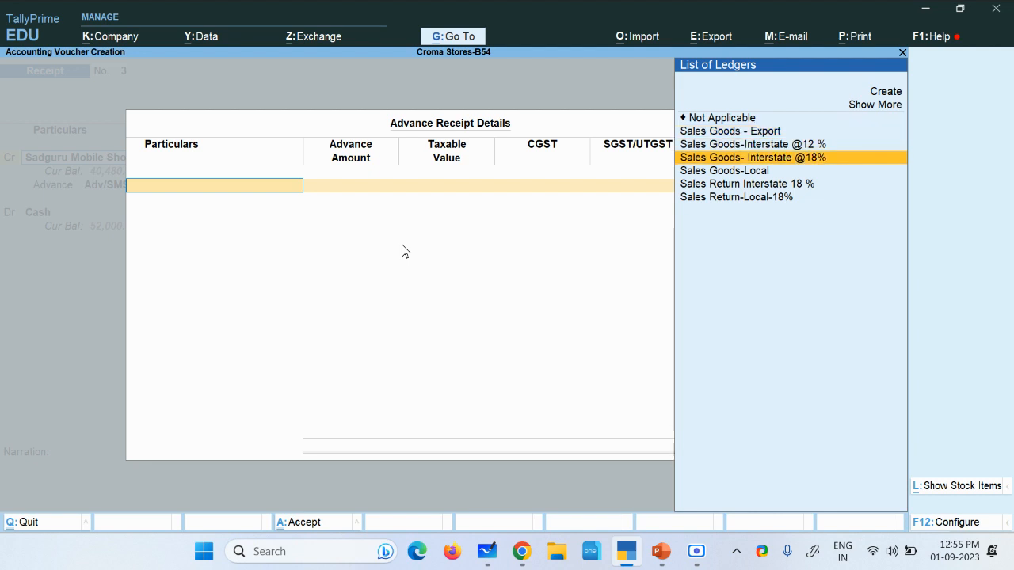
pyautogui.press('Down')
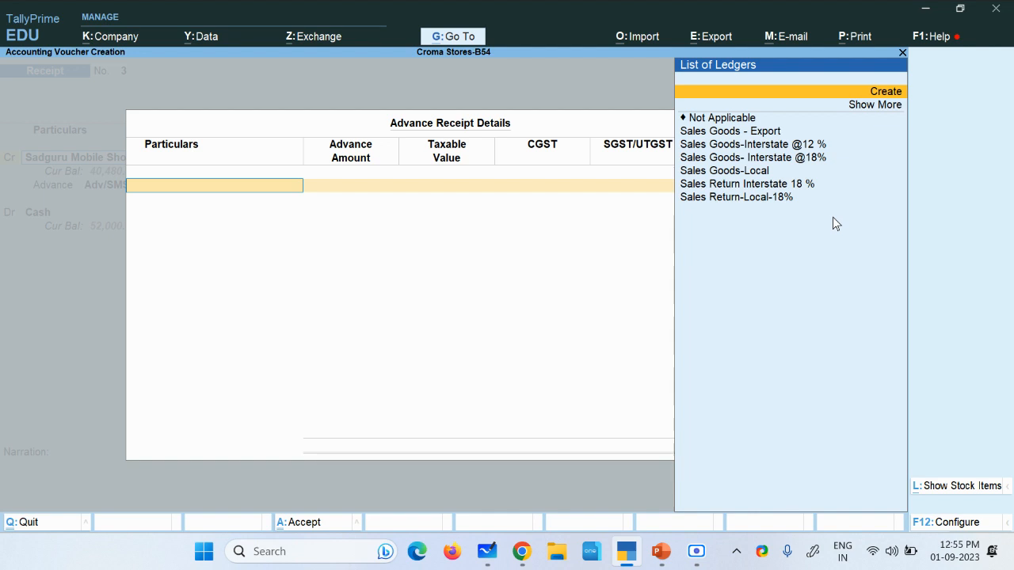
pyautogui.press('Return')
pyautogui.write('Sales')
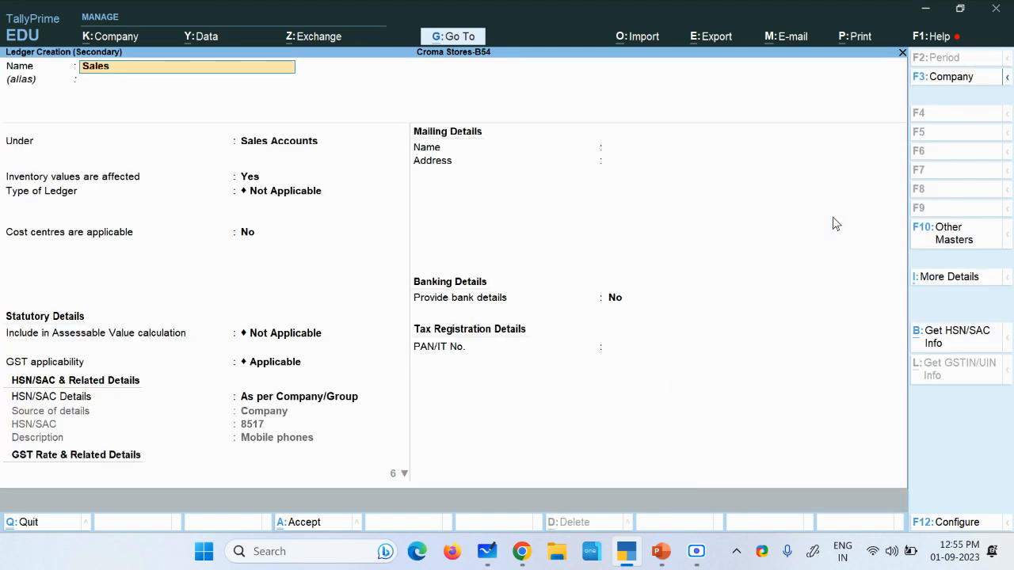
pyautogui.write(' Goo')
pyautogui.write('ds -Loacal-12%')
pyautogui.press('Return')
pyautogui.press('Return')
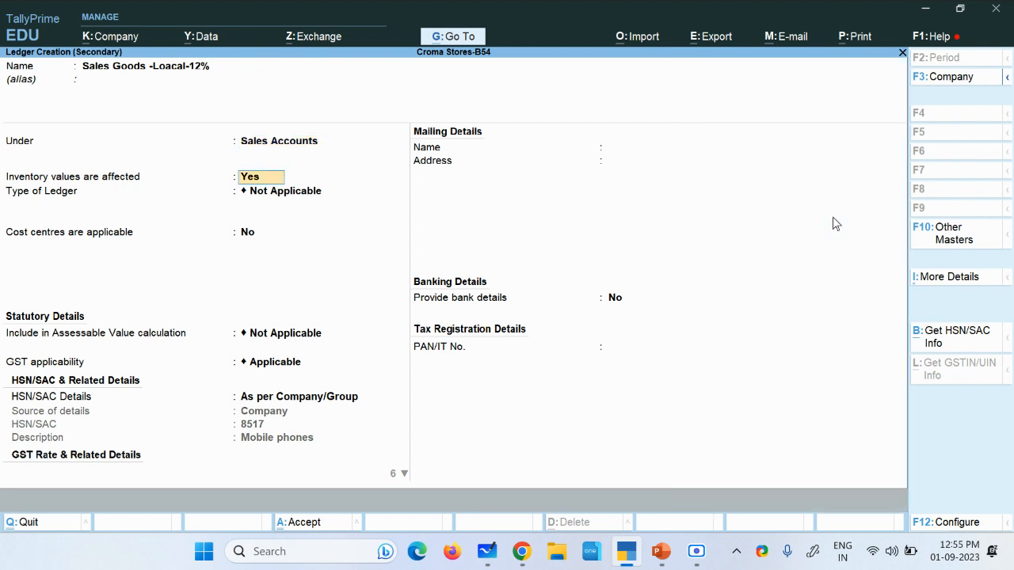
# Keep inventory values affected at Yes and GST applicable for the ledger, and set HSN/SAC Details to Specify Details Here
pyautogui.write('n')
pyautogui.press('Return')
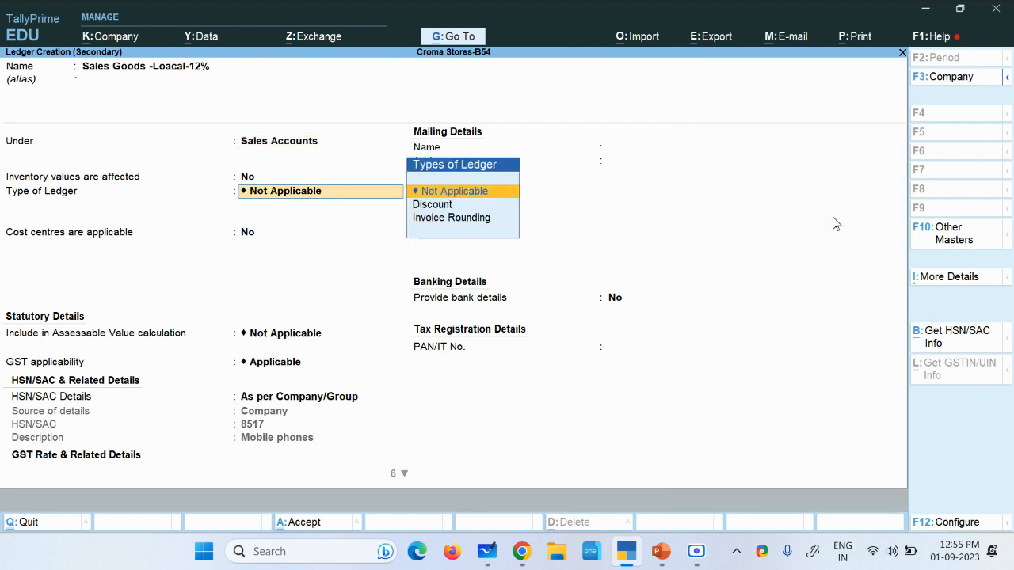
pyautogui.press('BackSpace')
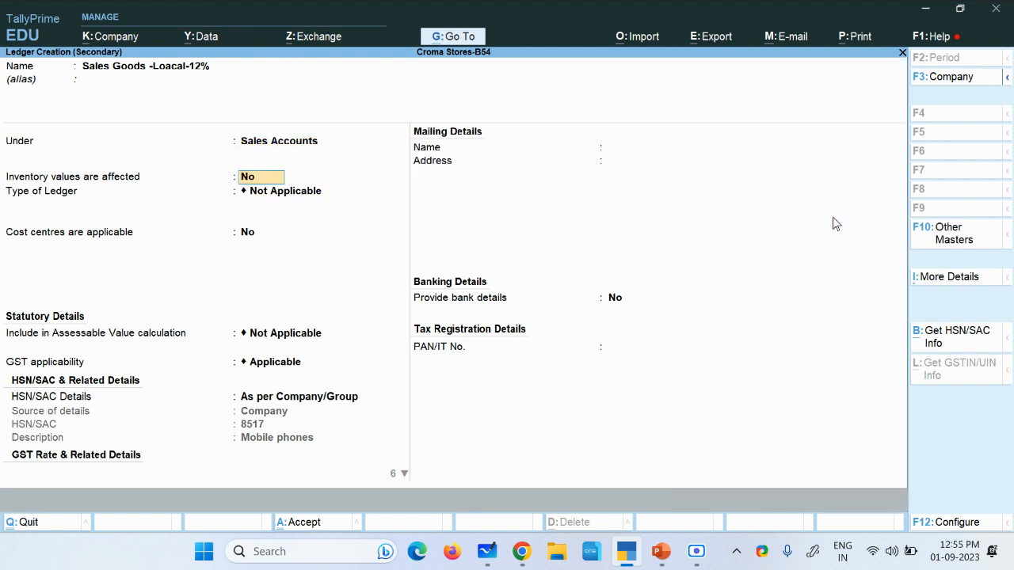
pyautogui.write('y')
pyautogui.press('Return')
pyautogui.press('Return')
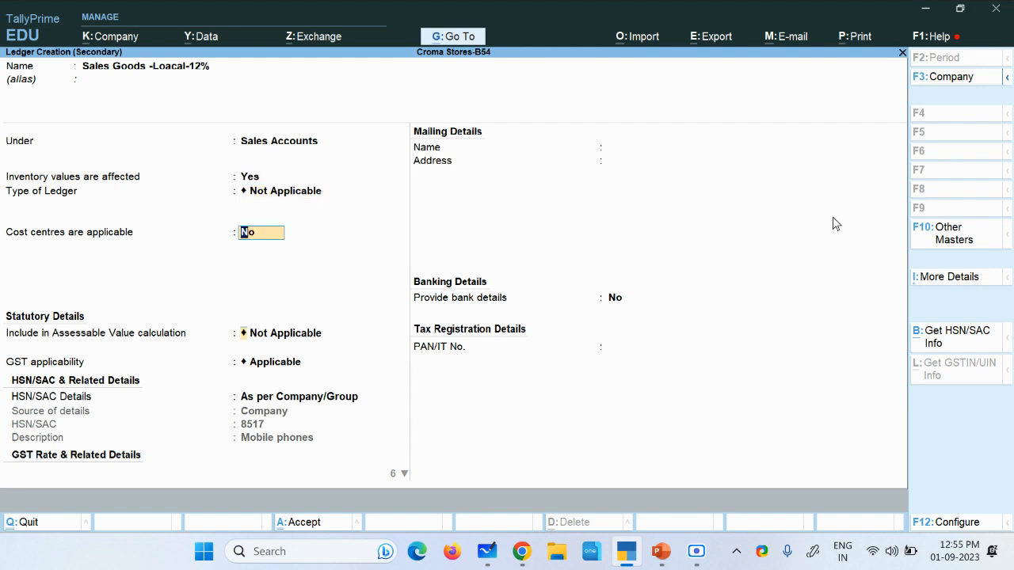
pyautogui.press('Return')
pyautogui.press('Return')
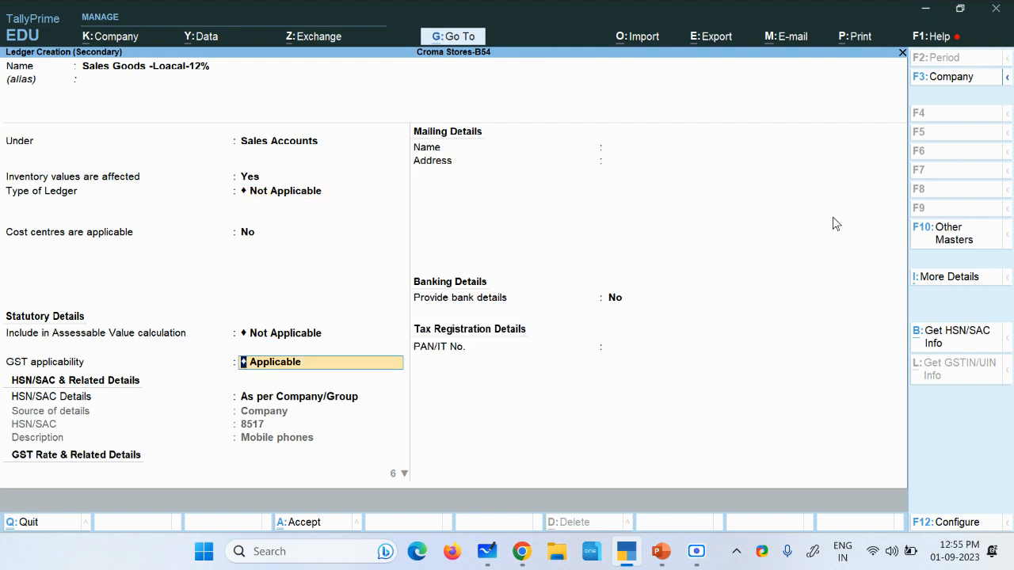
pyautogui.press('Return')
pyautogui.press('Down')
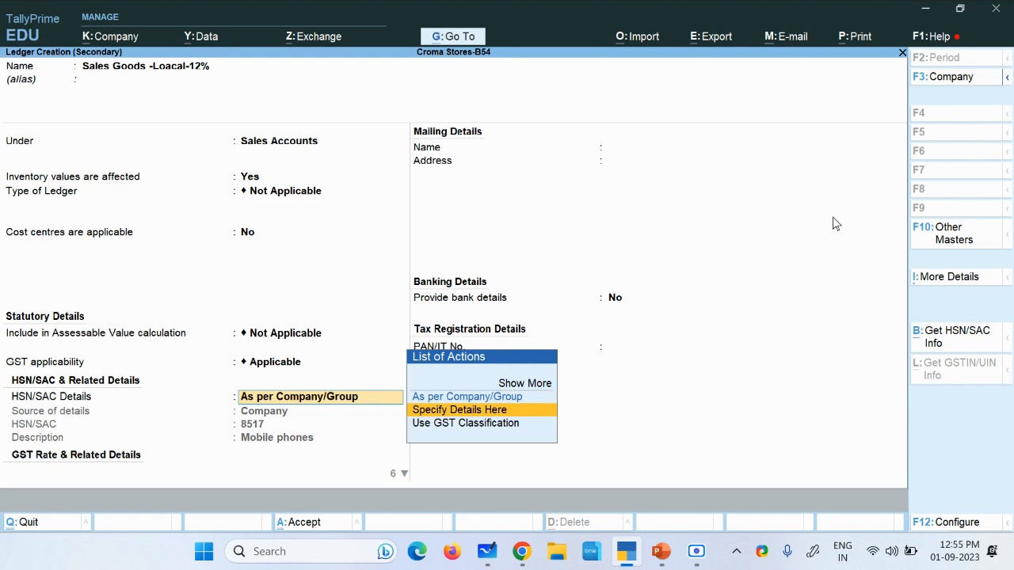
pyautogui.press('Return')
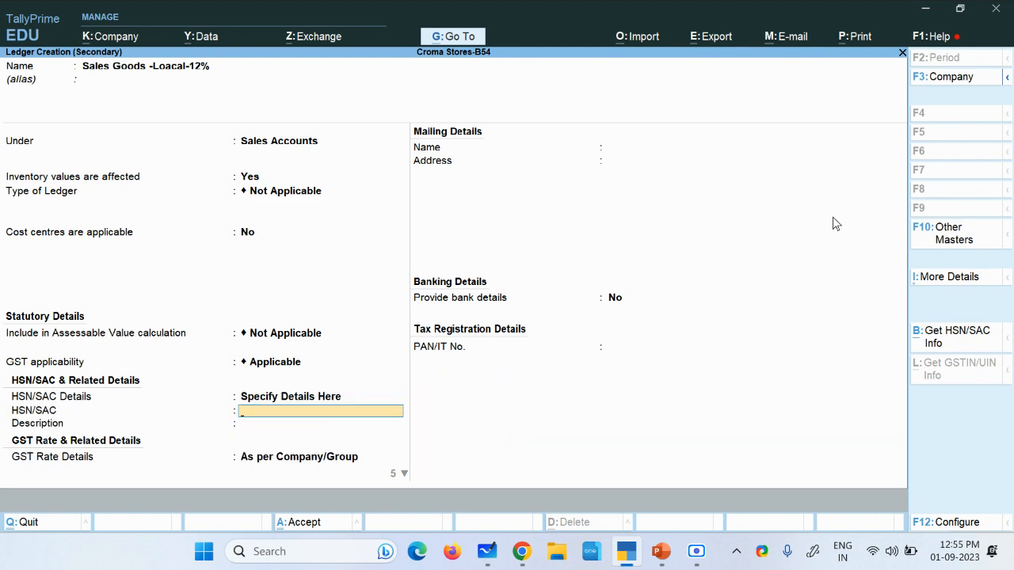
# Switch to Chrome, copy "mobile Covers" from the exercise PDF, and search Google for the mobile covers HSN code in a new tab
pyautogui.hotkey('alt', 'Tab')
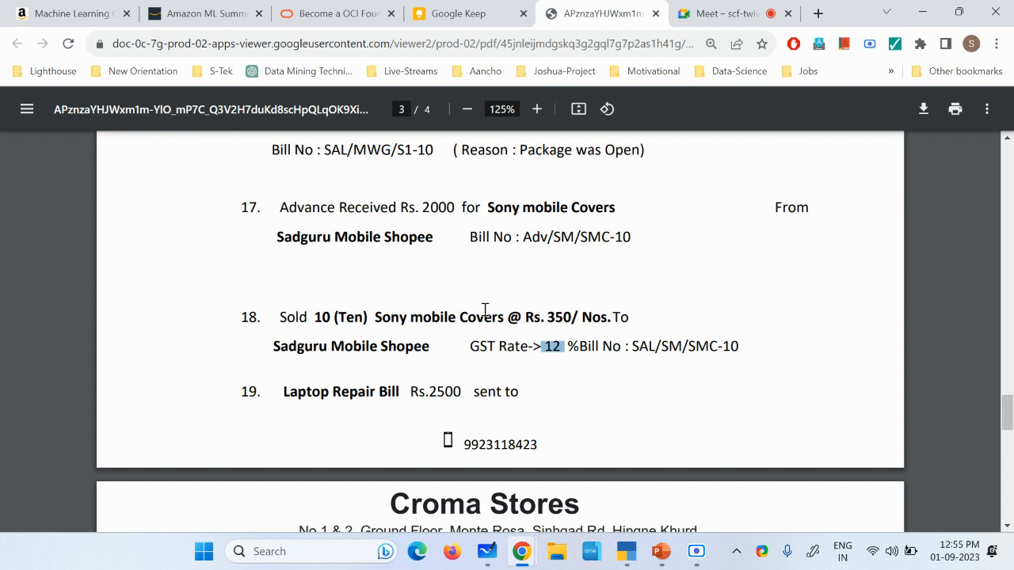
pyautogui.moveTo(410, 319); pyautogui.dragTo(507, 316)
pyautogui.hotkey('ctrl', 'c')
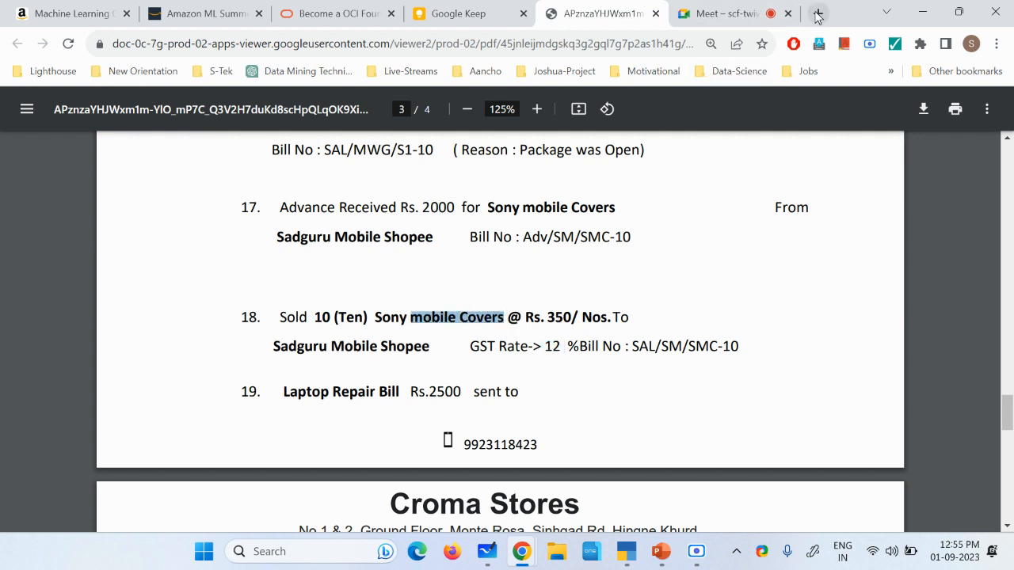
pyautogui.click(818, 13)
pyautogui.hotkey('ctrl', 'v')
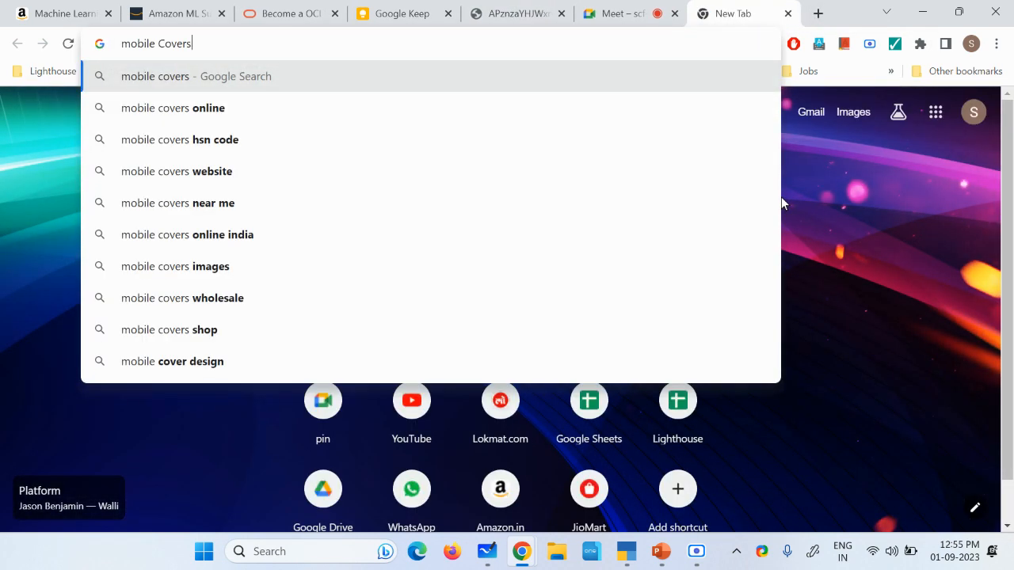
pyautogui.click(342, 141)
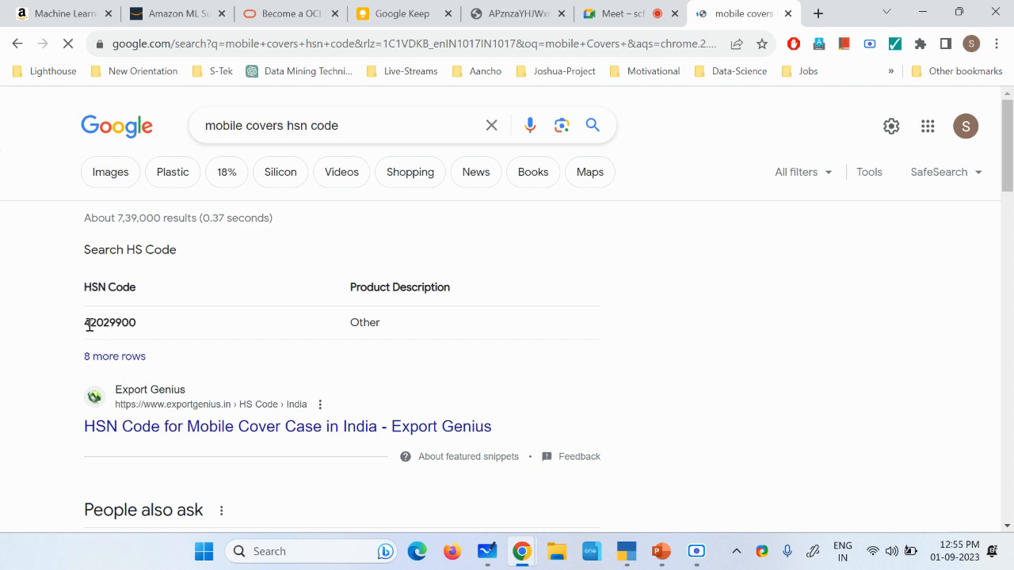
pyautogui.moveTo(90, 323); pyautogui.dragTo(110, 326)
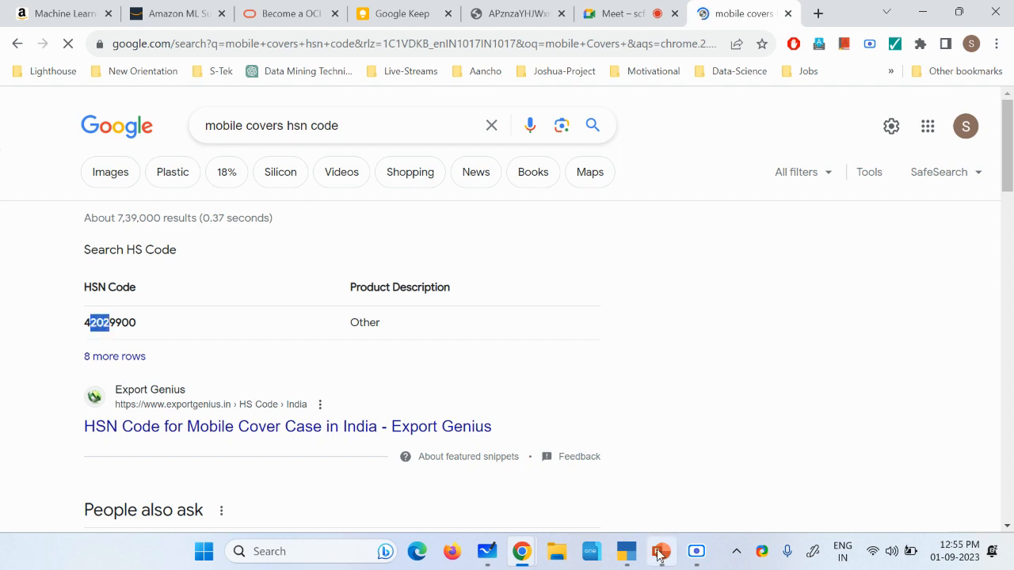
# Return to TallyPrime and set the ledger's HSN/SAC to 4202, leaving the description blank
pyautogui.moveTo(628, 553)
pyautogui.click(651, 467)
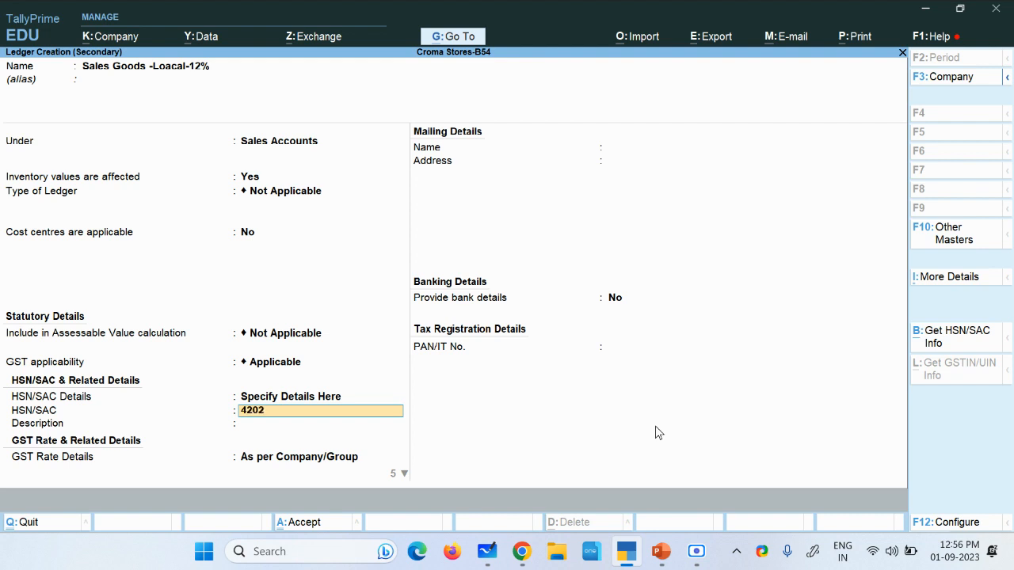
pyautogui.press('Return')
pyautogui.press('Return')
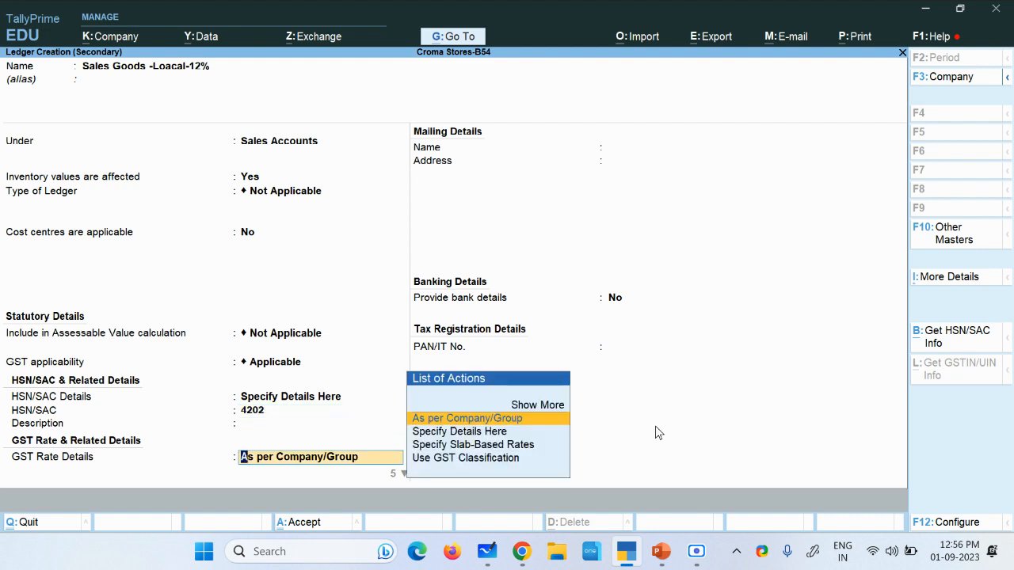
# Specify the ledger's GST rate details as Taxable, with nature of transaction Local Sales - Taxable and a GST rate of 12%
pyautogui.press('Down')
pyautogui.press('Return')
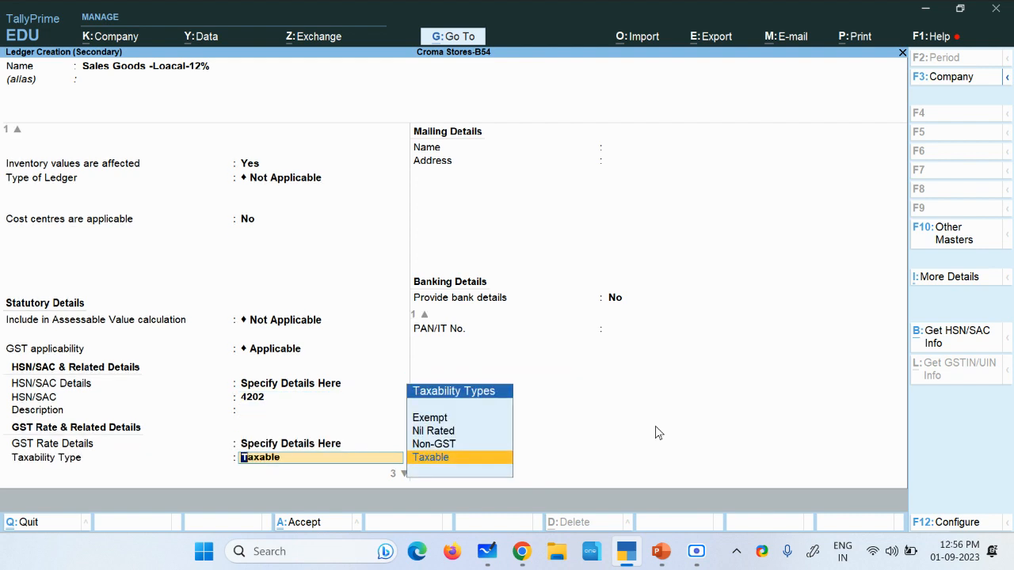
pyautogui.press('Return')
pyautogui.press('Down')
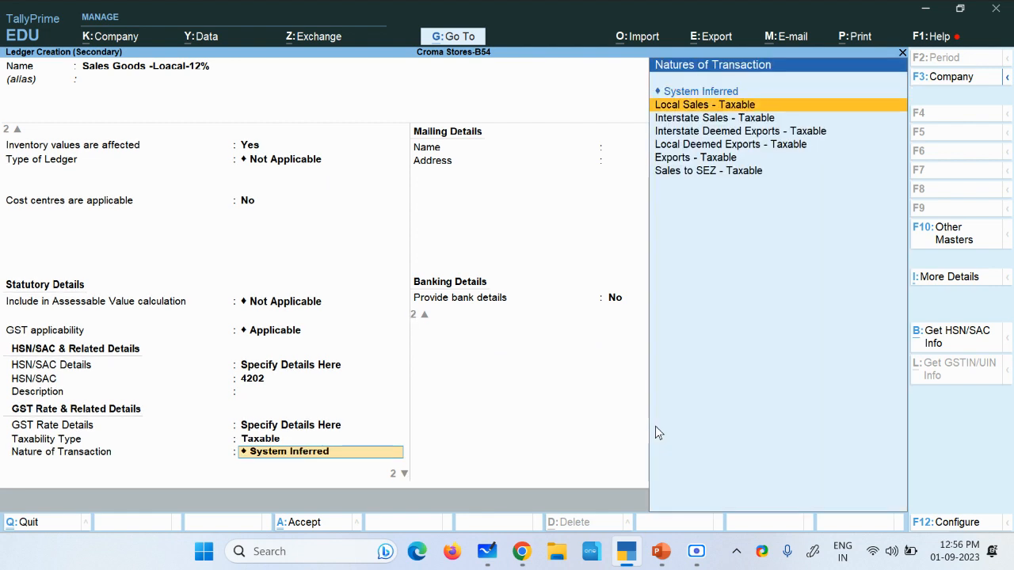
pyautogui.press('Return')
pyautogui.write('1')
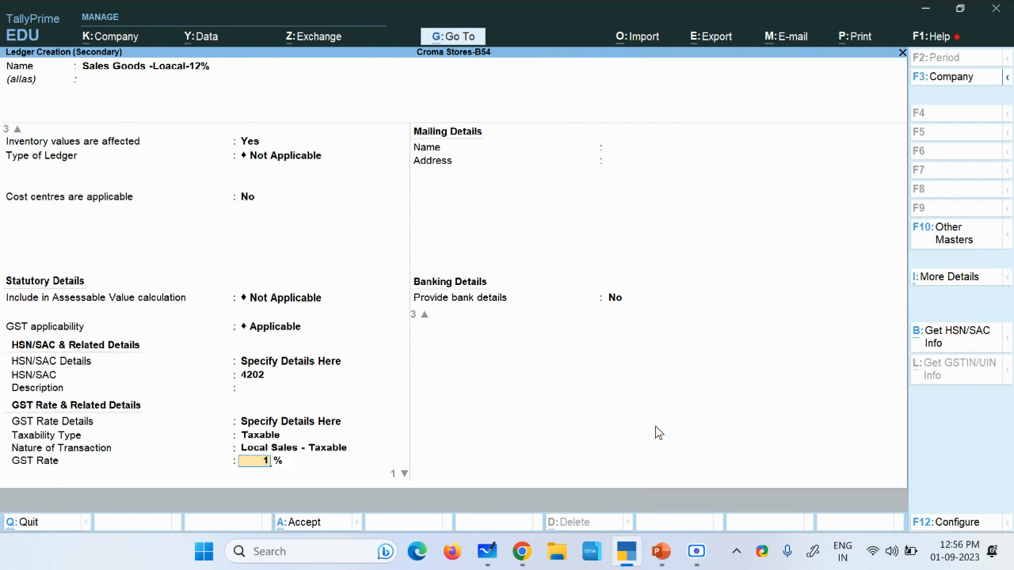
pyautogui.write('2')
pyautogui.press('Return')
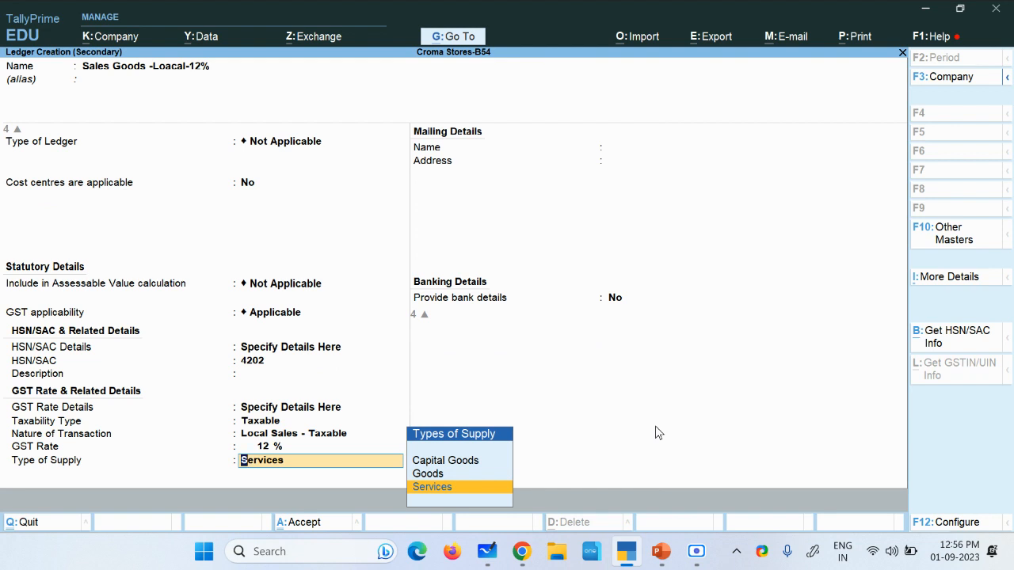
# Set the ledger's type of supply to Goods and save the ledger
pyautogui.press('Up')
pyautogui.press('Return')
pyautogui.press('Return')
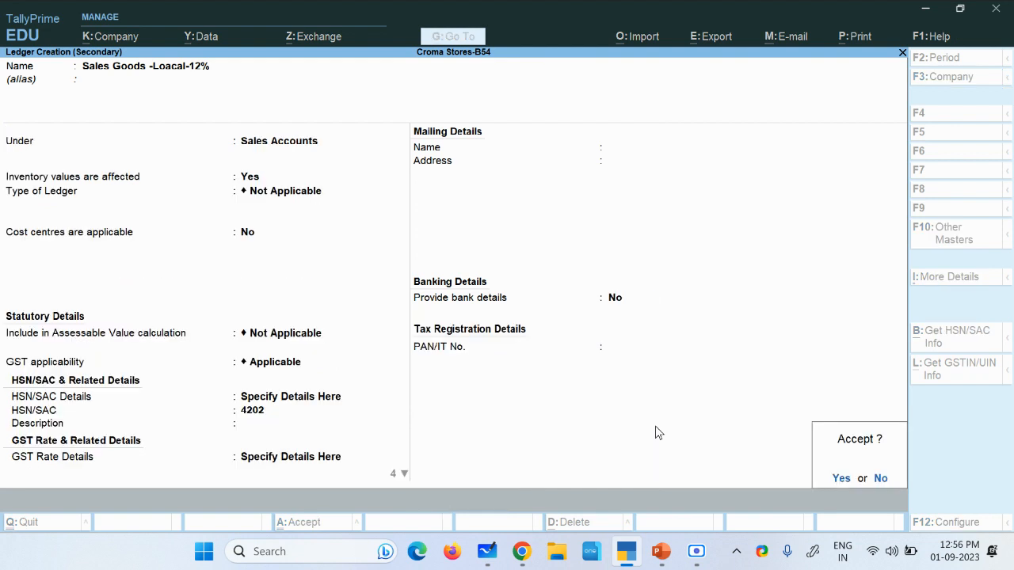
pyautogui.press('Return')
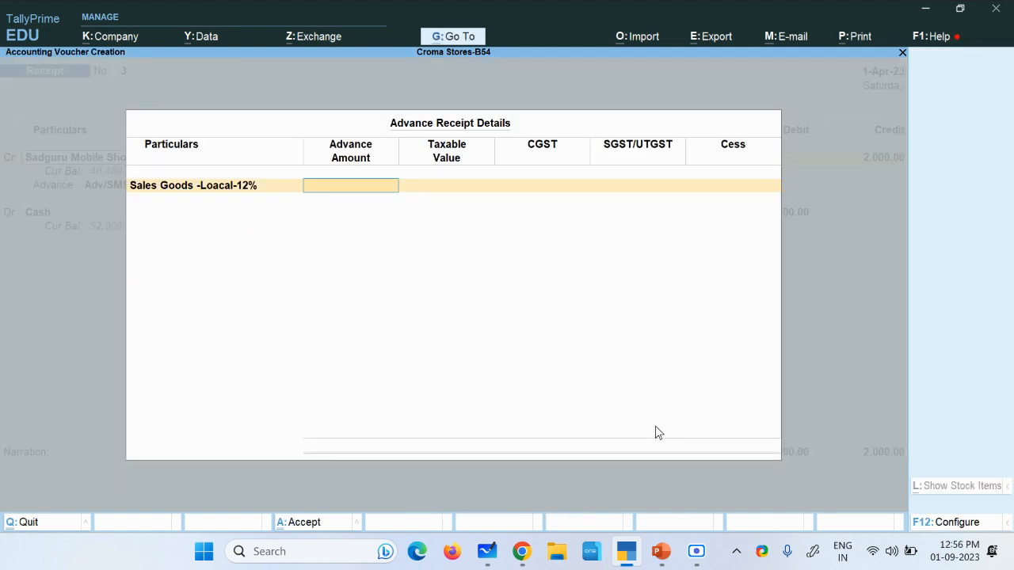
# Enter an advance amount of 2000 against Sales Goods -Loacal-12% and finish the advance receipt details
pyautogui.write('2000')
pyautogui.press('Return')
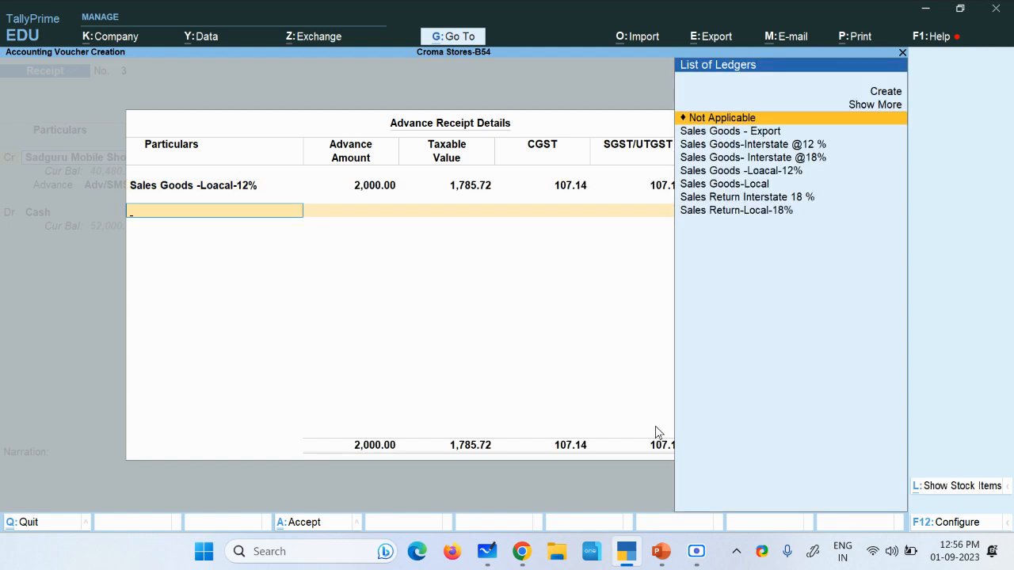
pyautogui.press('Return')
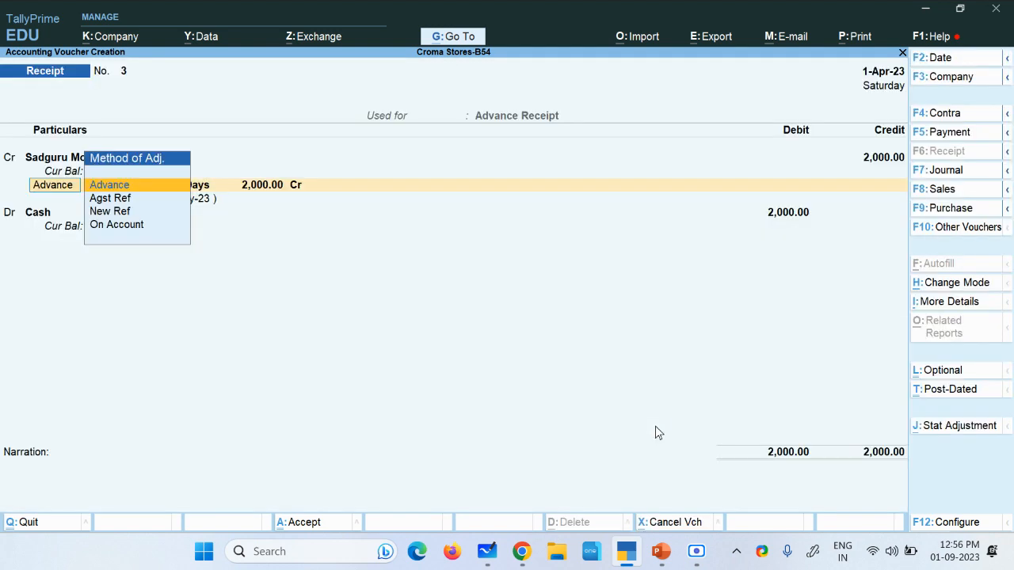
# Reselect Advance Receipt as the GST stat adjustment and review the taxable value and tax split in the advance receipt details
pyautogui.click(951, 427)
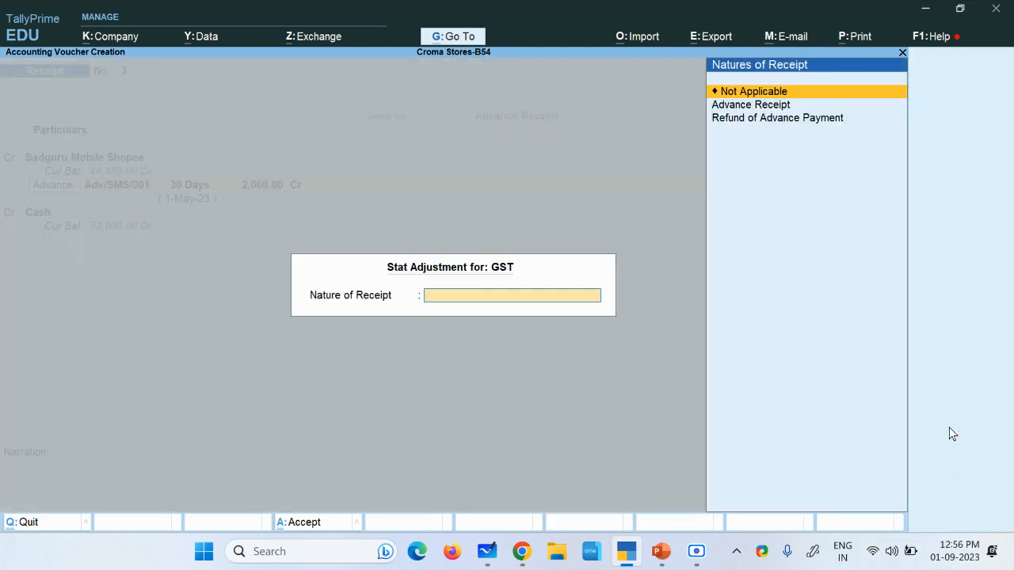
pyautogui.press('Down')
pyautogui.press('Return')
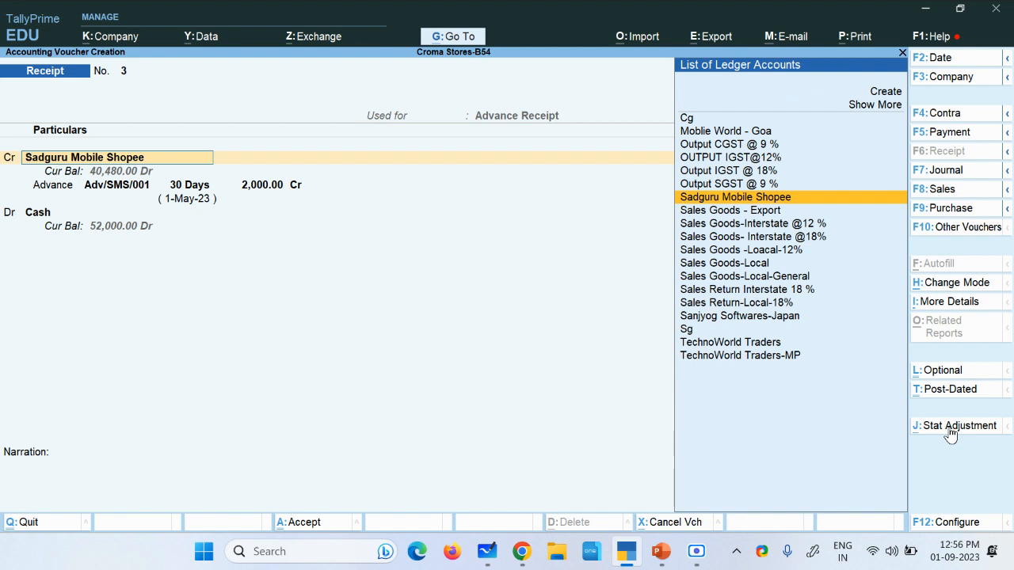
pyautogui.press('Return')
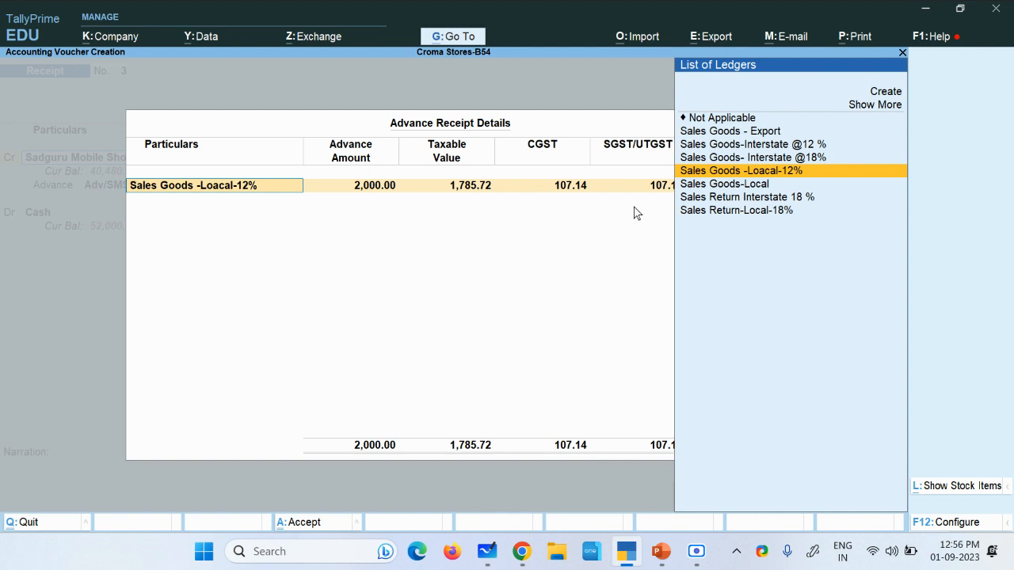
pyautogui.press('Return')
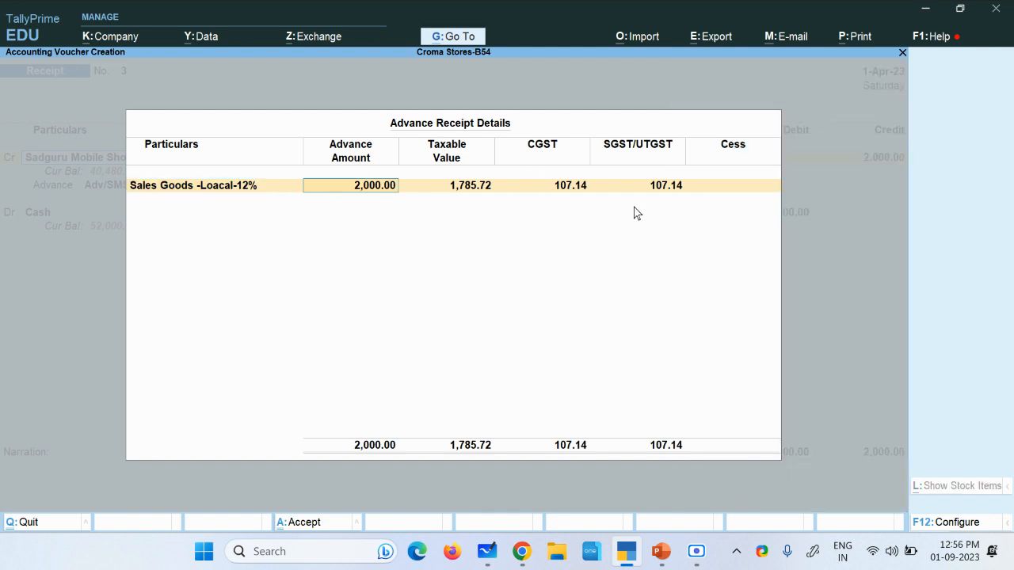
# Keep the advance details, bill reference and Cash entry, leave the narration blank, and save the receipt voucher
pyautogui.press('Return')
pyautogui.press('Return')
pyautogui.press('Return')
pyautogui.press('Return')
pyautogui.press('Return')
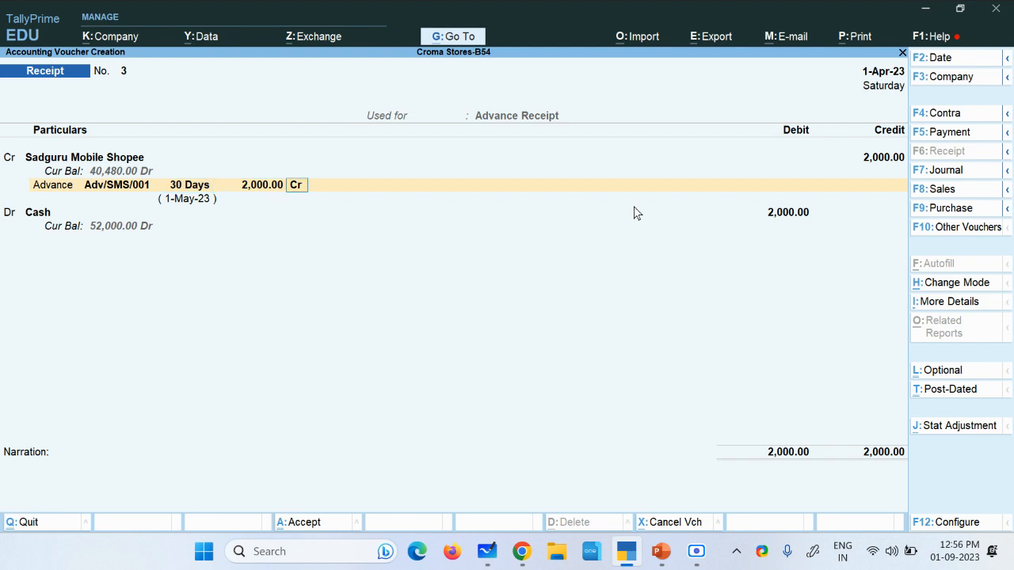
pyautogui.press('Return')
pyautogui.press('Return')
pyautogui.press('Return')
pyautogui.press('Return')
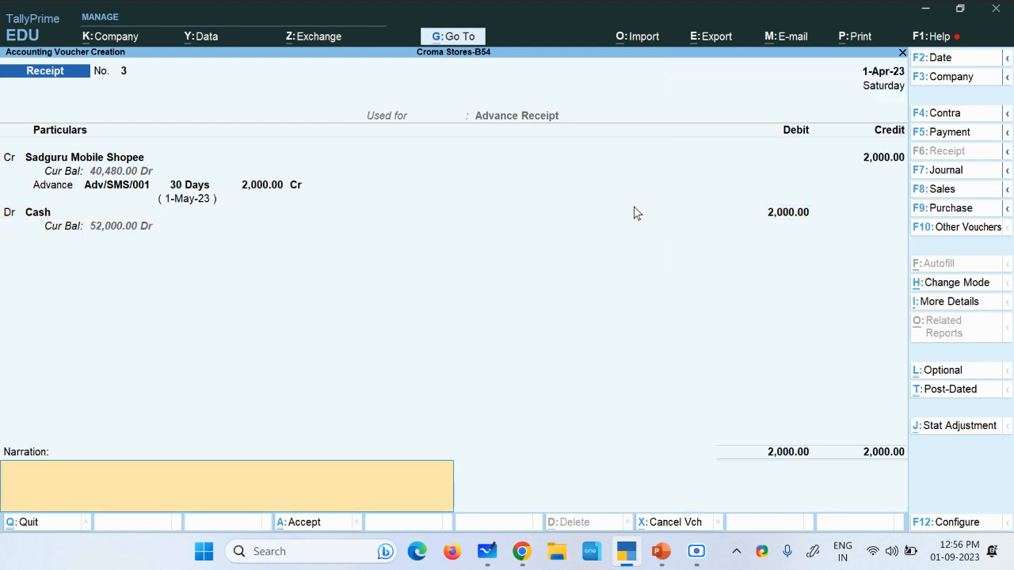
pyautogui.press('Return')
pyautogui.press('Return')
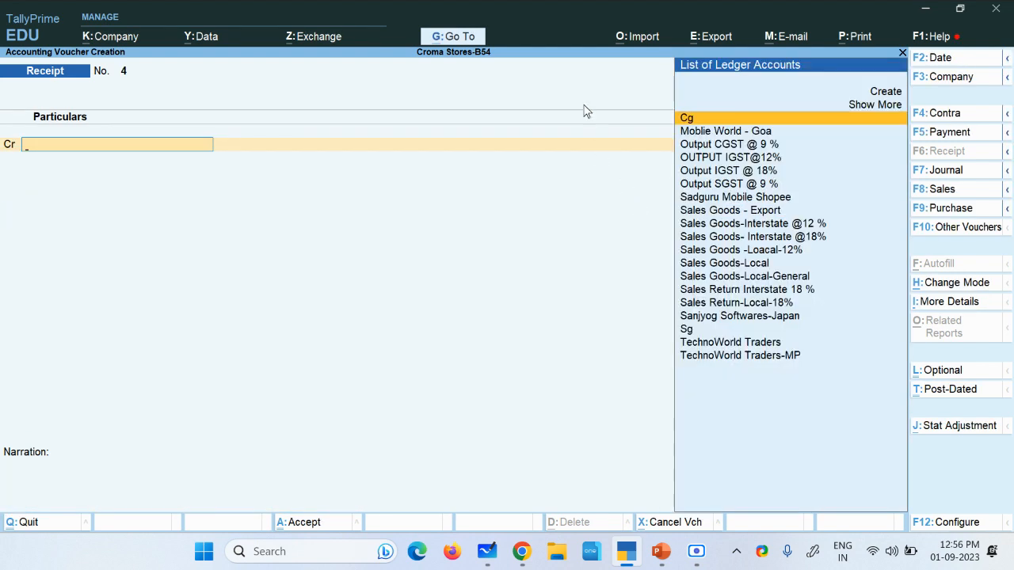
# Open the GSTR-1 report
pyautogui.click(464, 37)
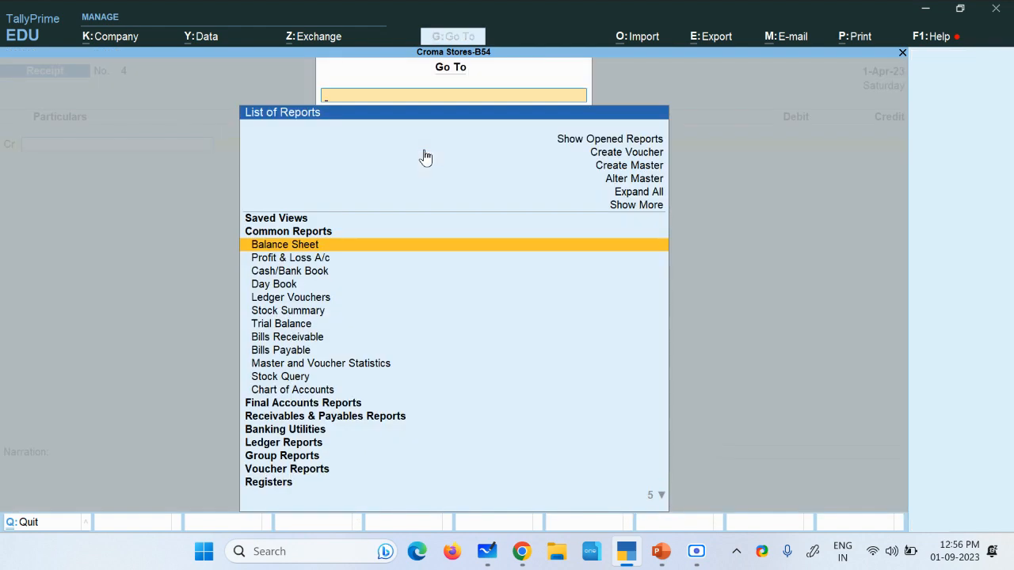
pyautogui.write('Gstr')
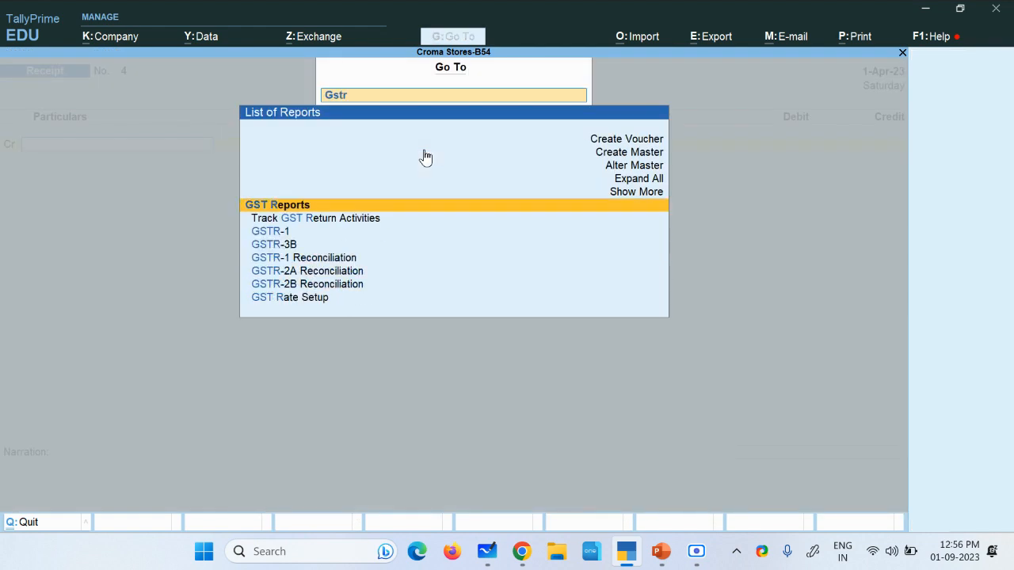
pyautogui.press('Down')
pyautogui.press('Down')
pyautogui.press('Return')
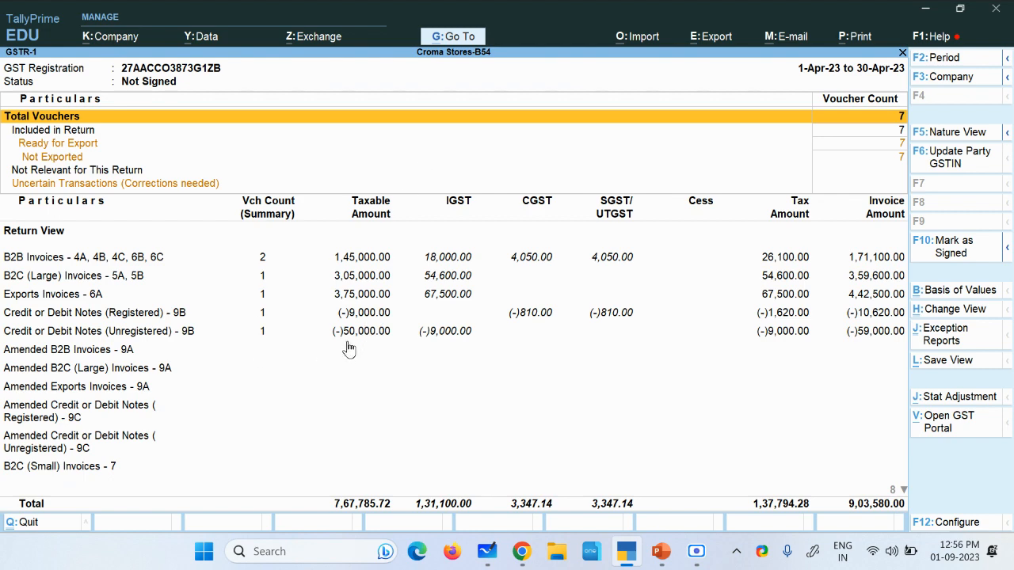
# Examine the Tax Liability (Advances Received) - 11A(1), 11A(2) row in the return view
pyautogui.press('Down')
pyautogui.press('Down')
pyautogui.press('Down')
pyautogui.press('Down')
pyautogui.press('Down')
pyautogui.press('Down')
pyautogui.press('Down')
pyautogui.press('Down')
pyautogui.press('Down')
pyautogui.press('Down')
pyautogui.press('Down')
pyautogui.press('Down')
pyautogui.press('Down')
pyautogui.press('Down')
pyautogui.press('Down')
pyautogui.press('Down')
pyautogui.press('Down')
pyautogui.press('Down')
pyautogui.press('Down')
pyautogui.press('Down')
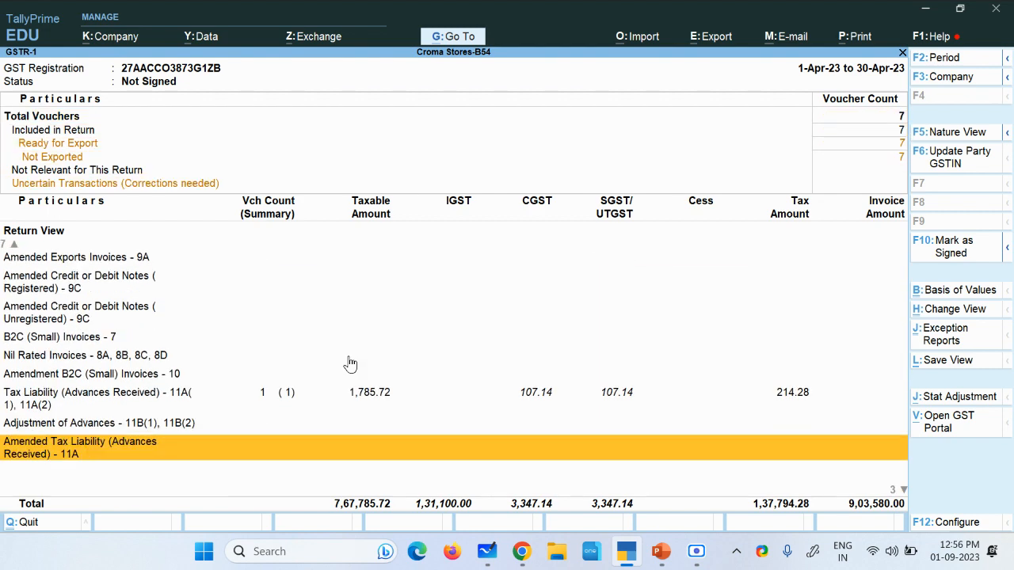
pyautogui.press('Up')
pyautogui.press('Up')
pyautogui.press('Up')
pyautogui.click(306, 403)
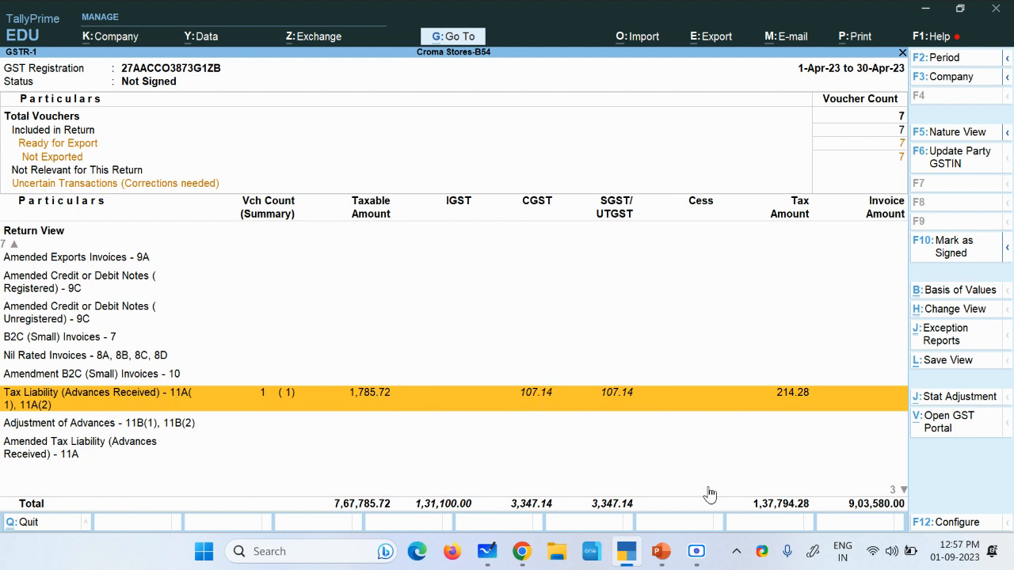
# Check the Nil Rated Invoices - 8A, 8B, 8C, 8D row in GSTR-1 and close the report
pyautogui.click(696, 551)
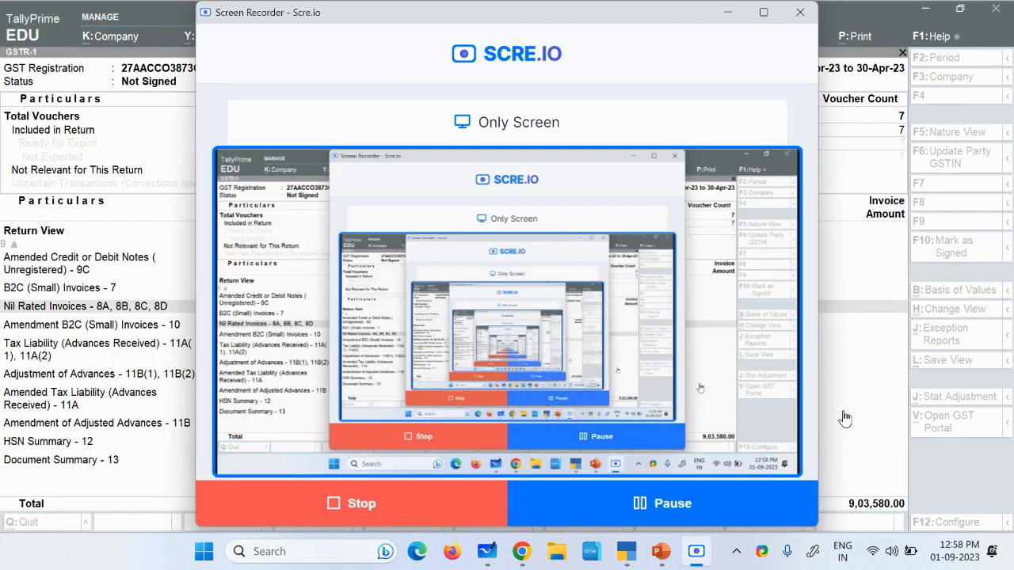
pyautogui.click(842, 383)
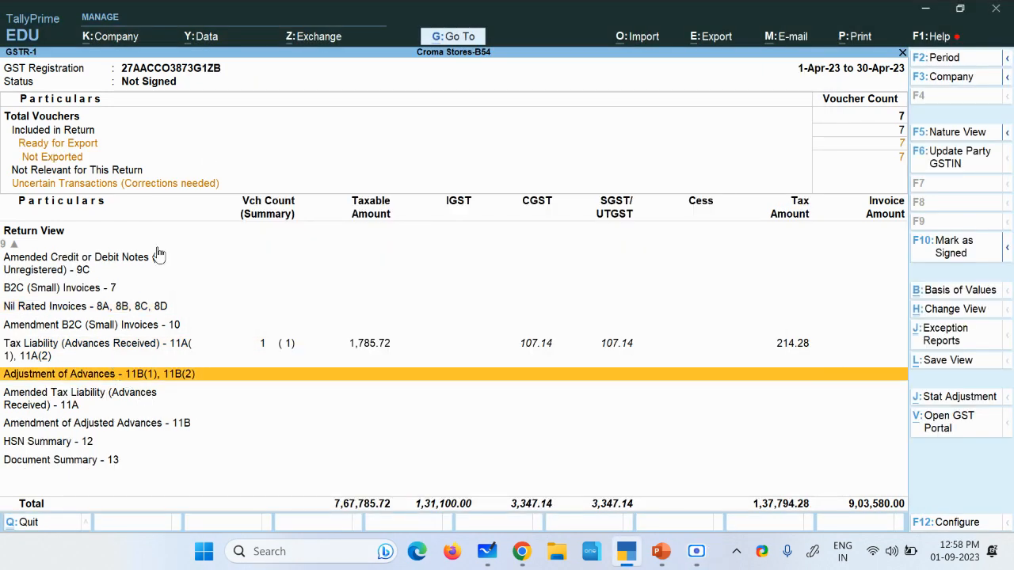
pyautogui.click(60, 313)
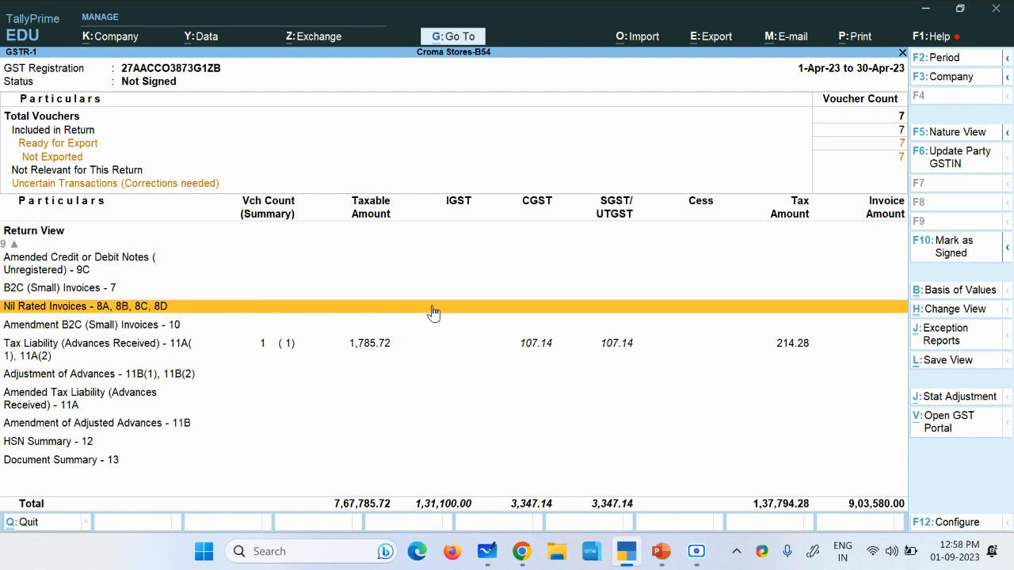
pyautogui.press('Escape')
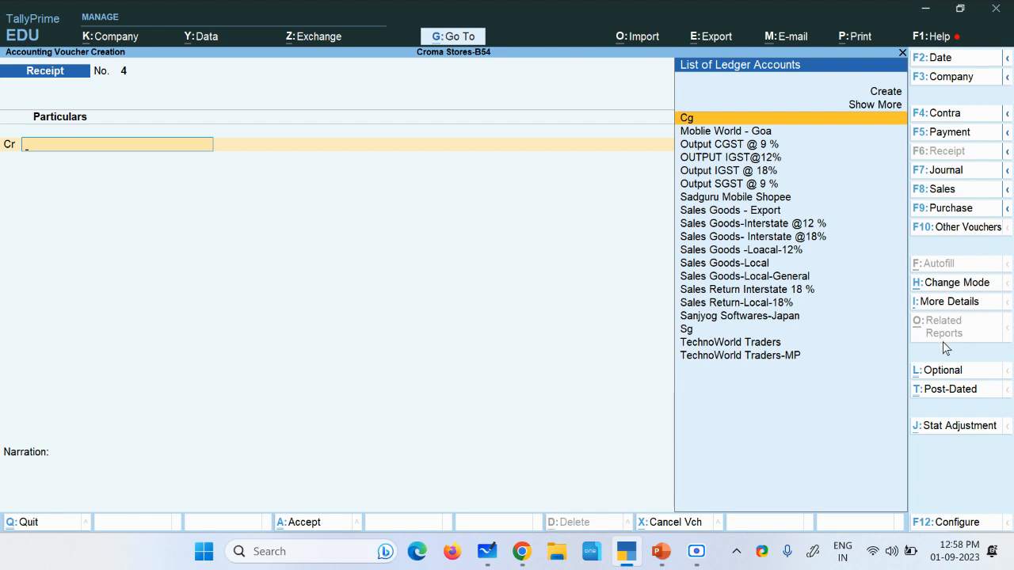
# Start a sales voucher with Cash as the party, leaving the dispatch details blank and the party details at their defaults
pyautogui.click(964, 192)
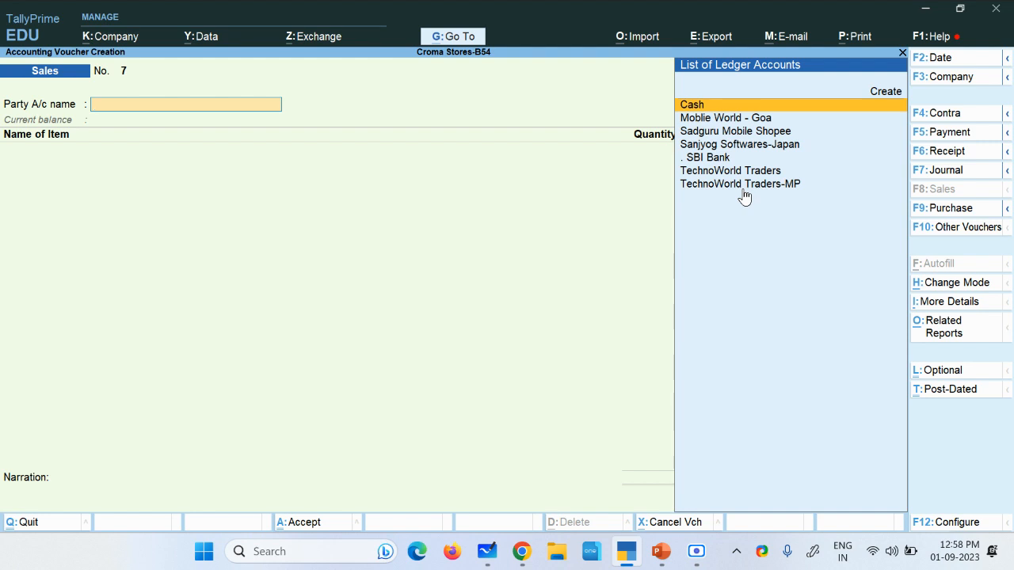
pyautogui.press('Return')
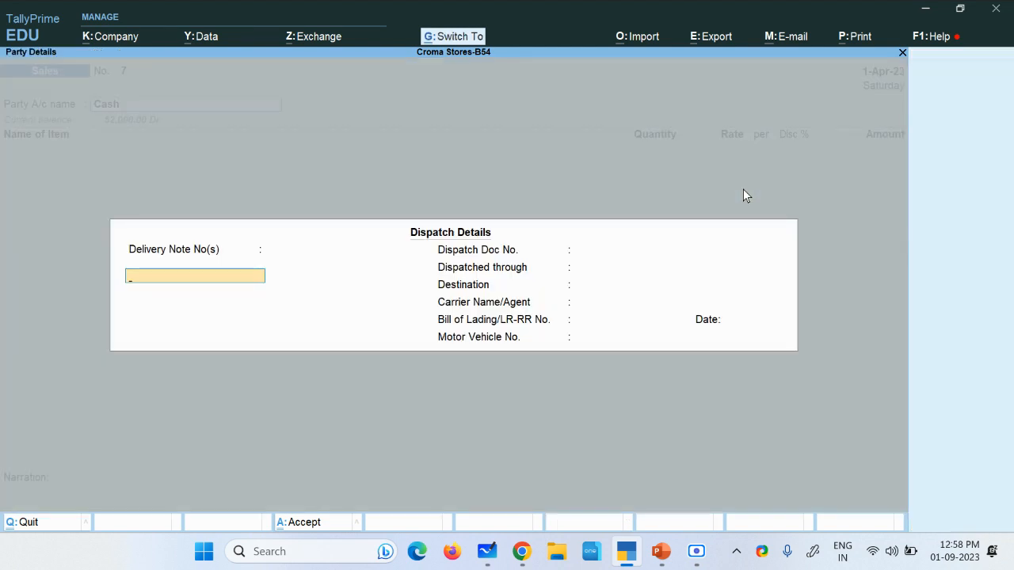
pyautogui.press('Return')
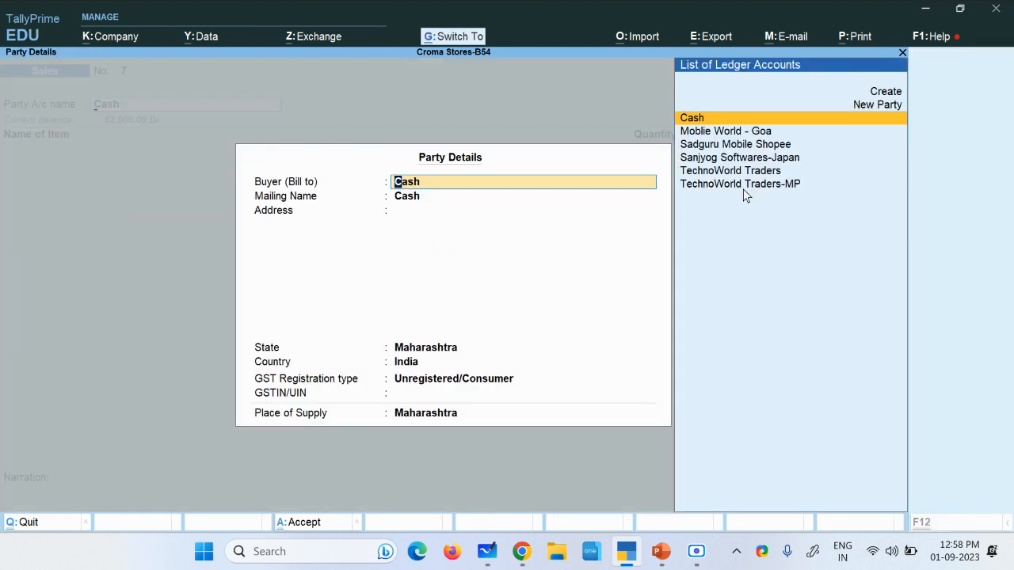
pyautogui.press('Return')
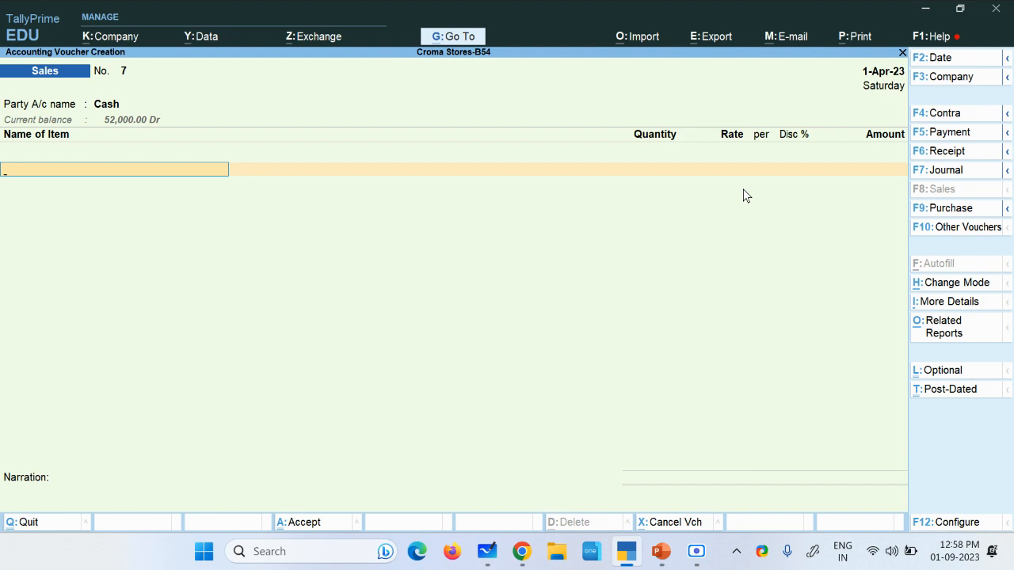
# Start creating a stock item named Vegetables from the voucher's item line, with no alias or description
pyautogui.hotkey('alt', 'c')
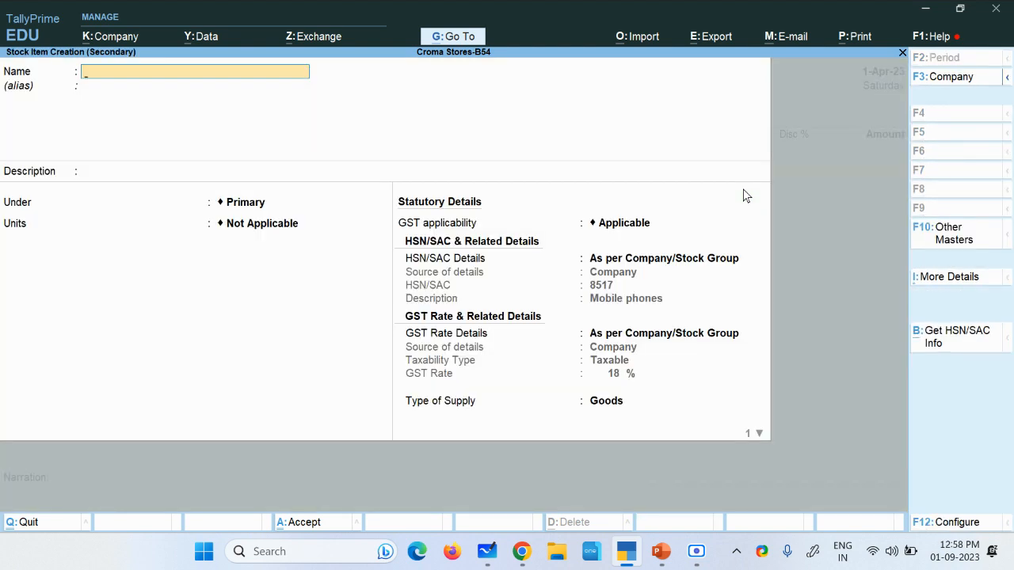
pyautogui.write('Vegetables')
pyautogui.press('Return')
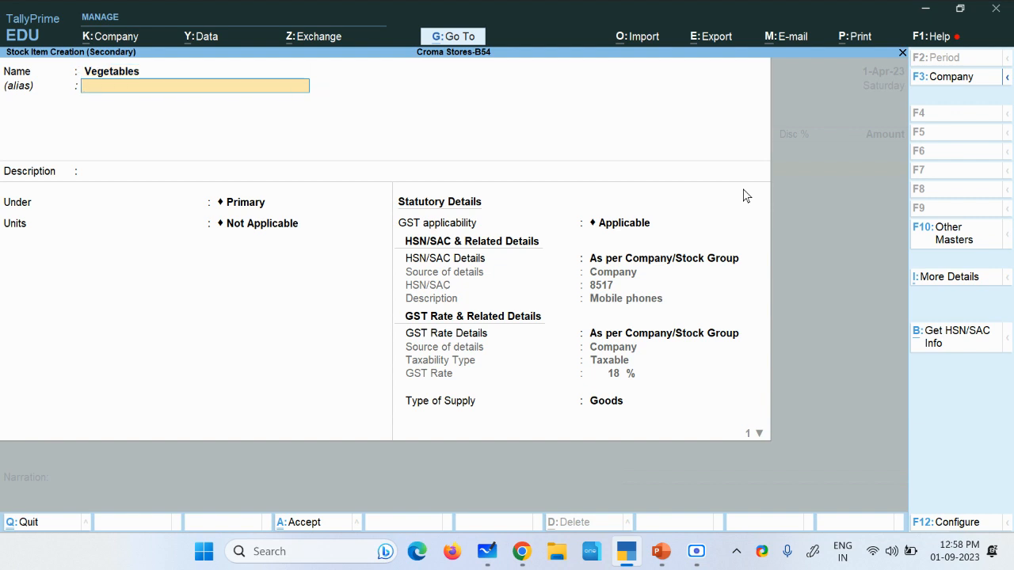
pyautogui.press('Return')
pyautogui.press('Return')
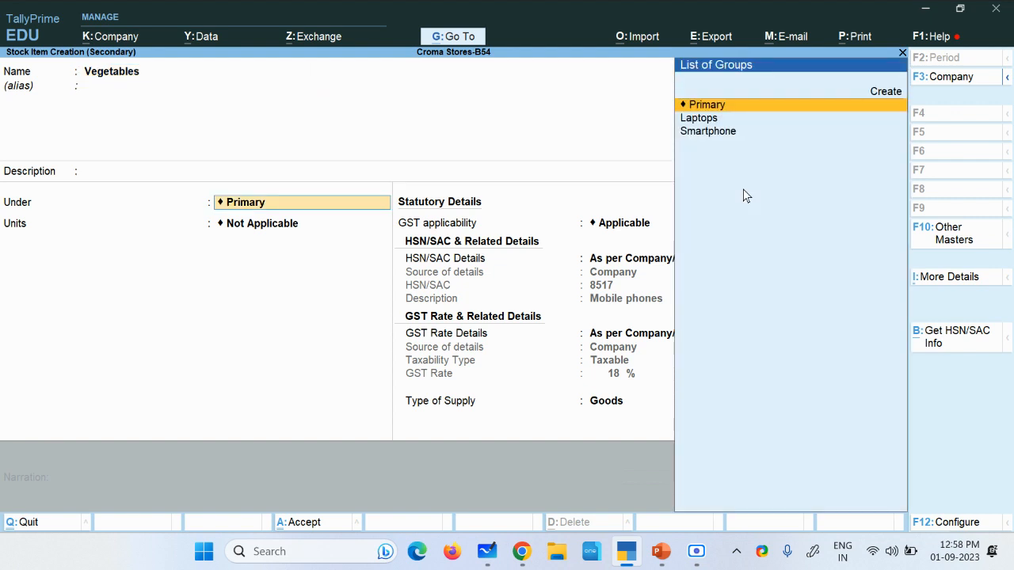
# Create a Primary stock group named Vegetable and place the new item under it
pyautogui.hotkey('alt', 'c')
pyautogui.write('Vegetable')
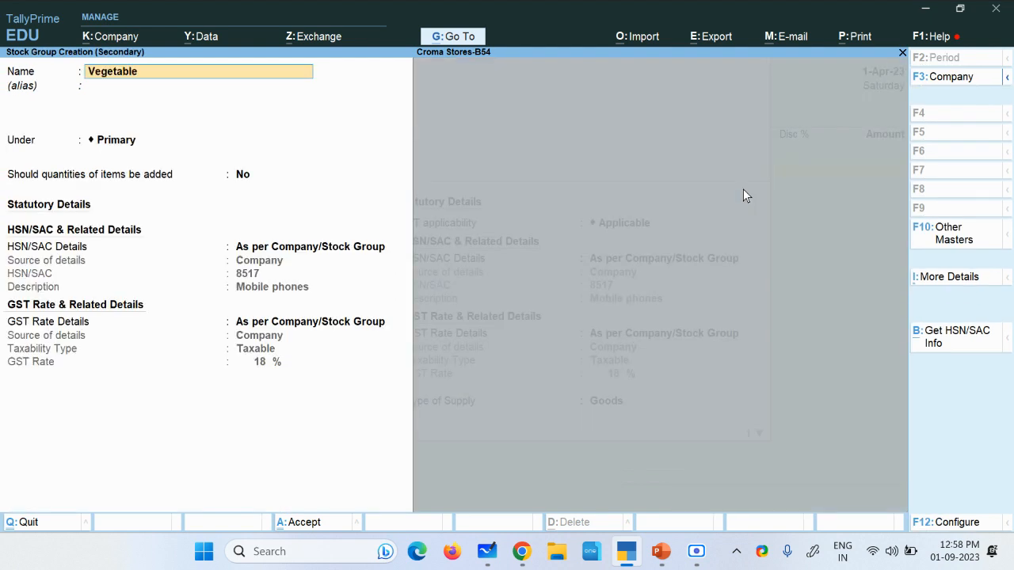
pyautogui.hotkey('ctrl', 'a')
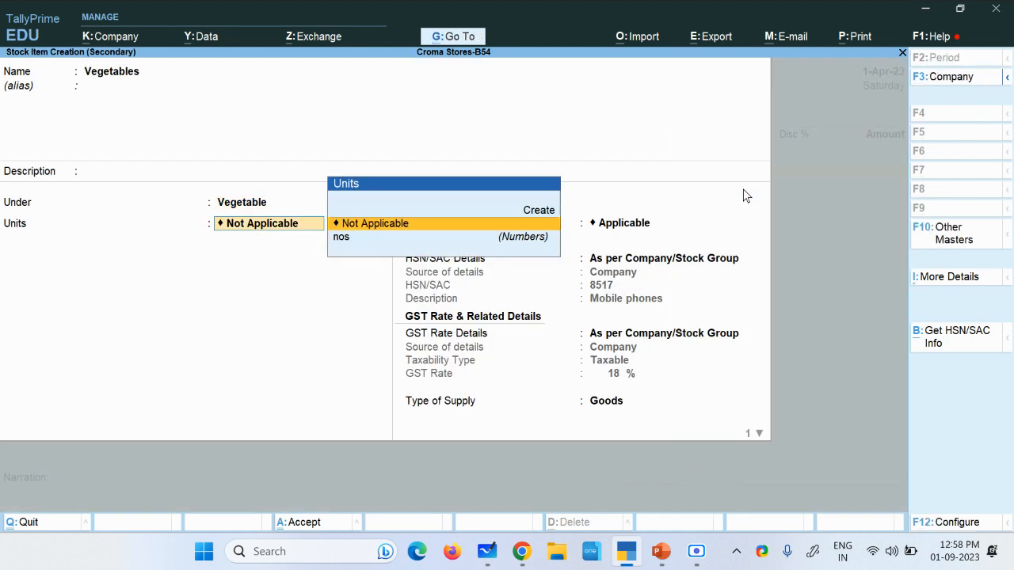
# Set the item's units to nos and its alternate units to Not Applicable
pyautogui.press('Down')
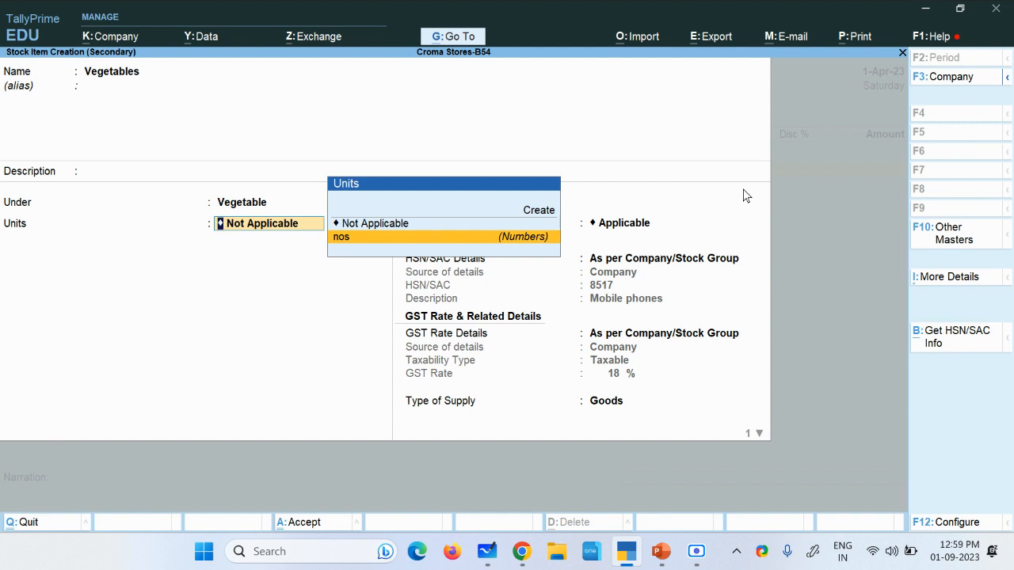
pyautogui.press('Return')
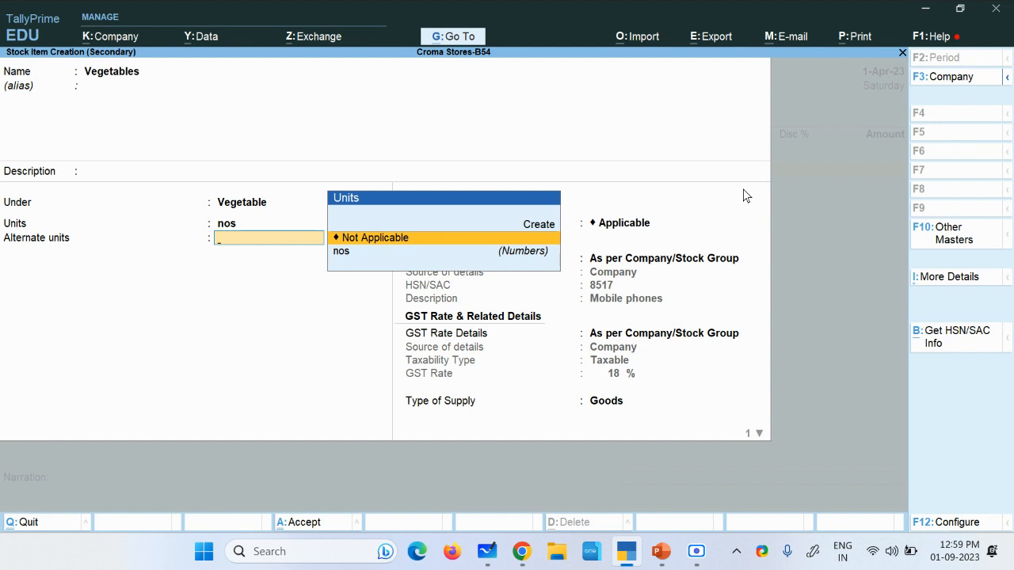
pyautogui.press('Return')
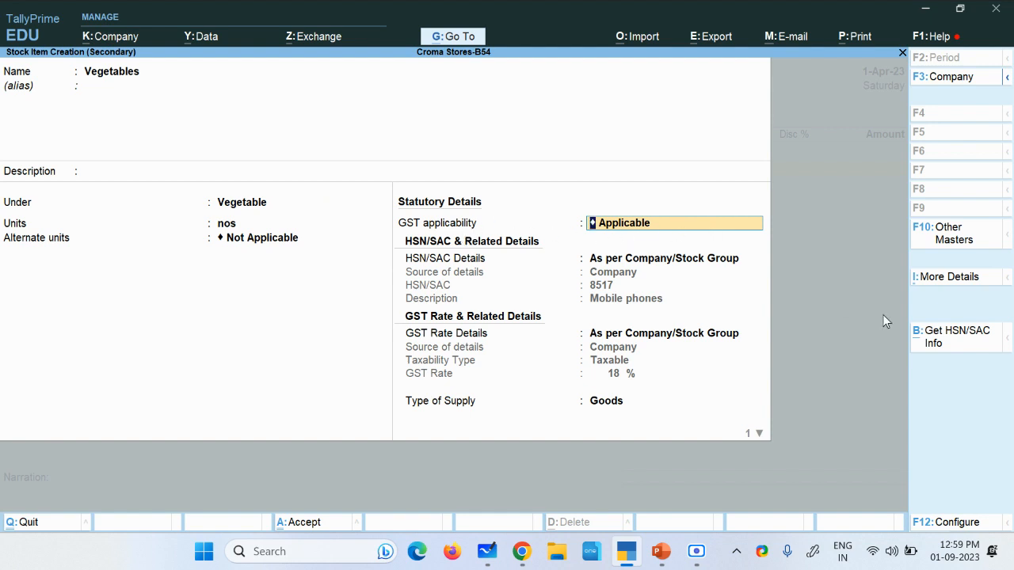
# Keep GST as Applicable for the item and set its HSN/SAC details to Specify Details Here
pyautogui.press('Return')
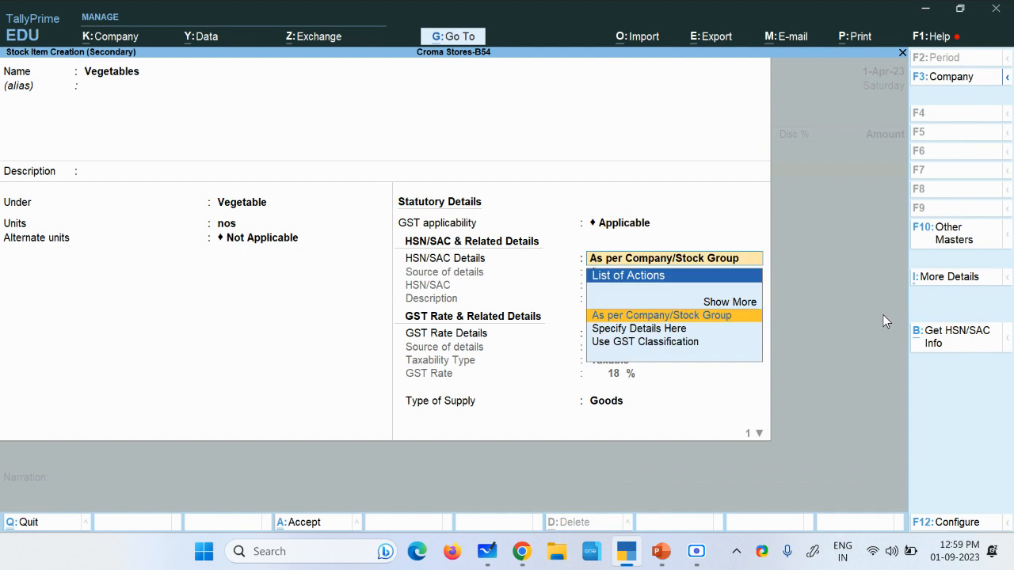
pyautogui.press('Down')
pyautogui.press('Return')
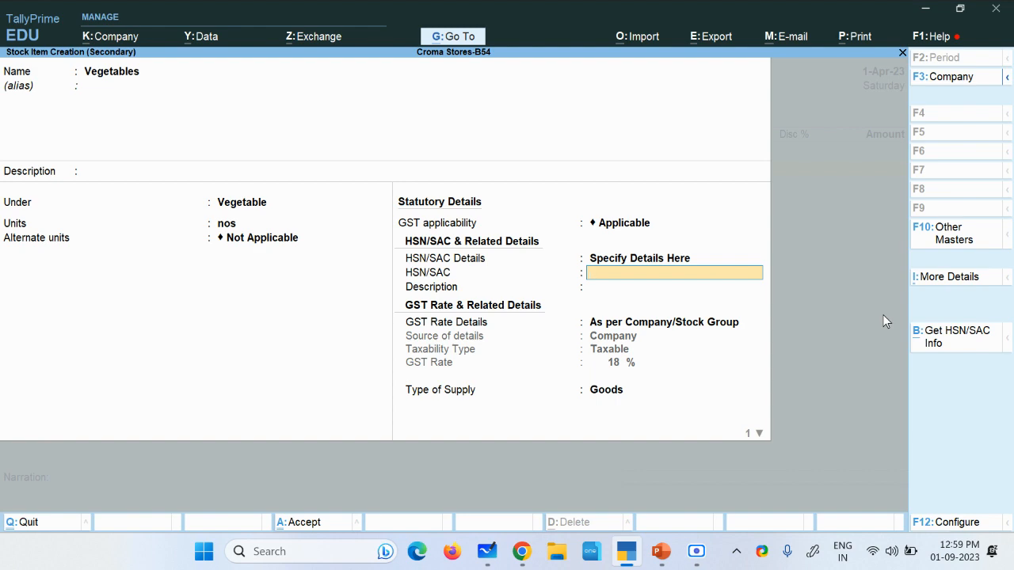
# Switch to Chrome and search Google for "vegetable hsn code" by replacing "mobile covers" in the existing query
pyautogui.moveTo(521, 551)
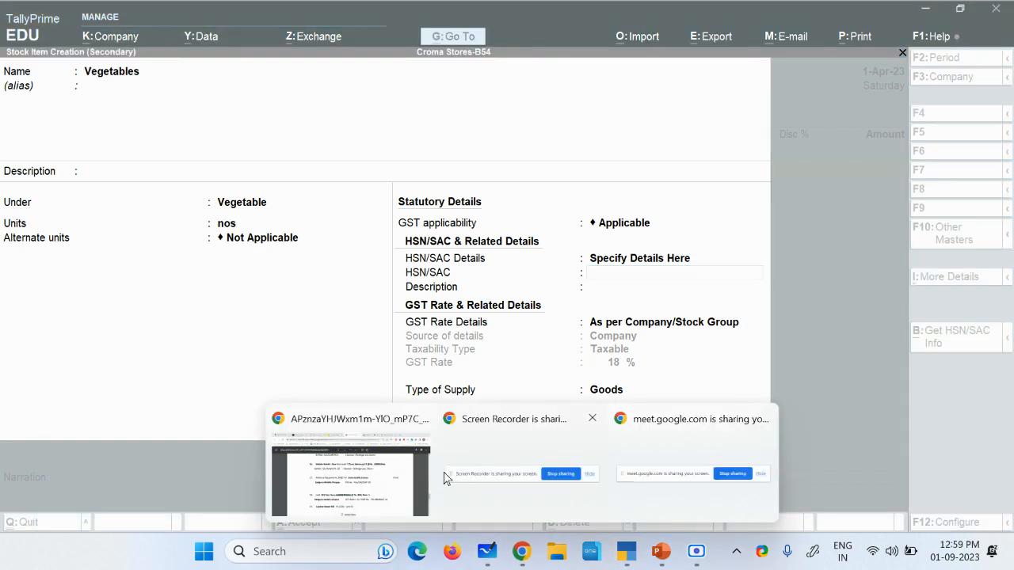
pyautogui.click(398, 473)
pyautogui.click(732, 19)
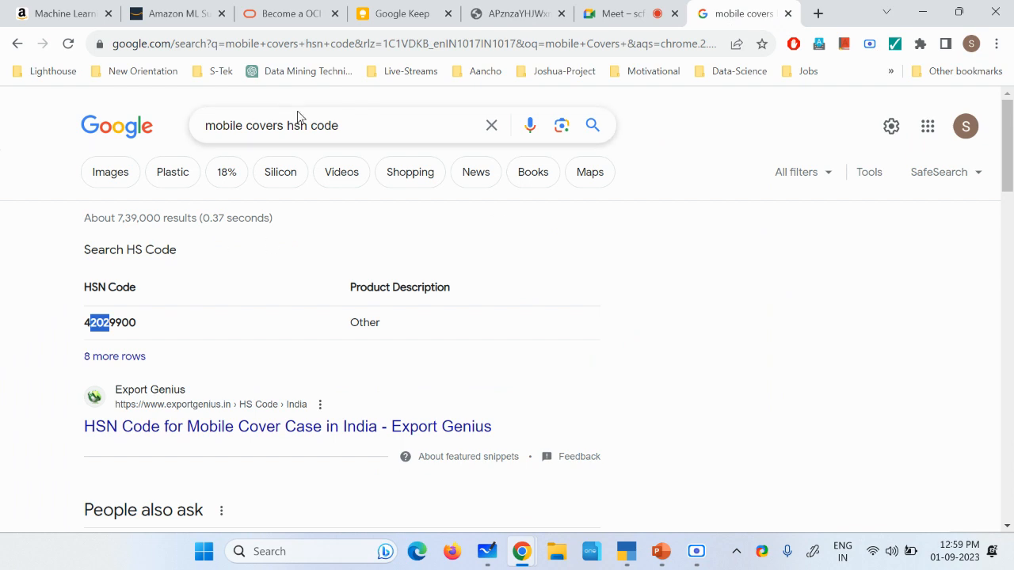
pyautogui.moveTo(283, 125); pyautogui.dragTo(101, 133)
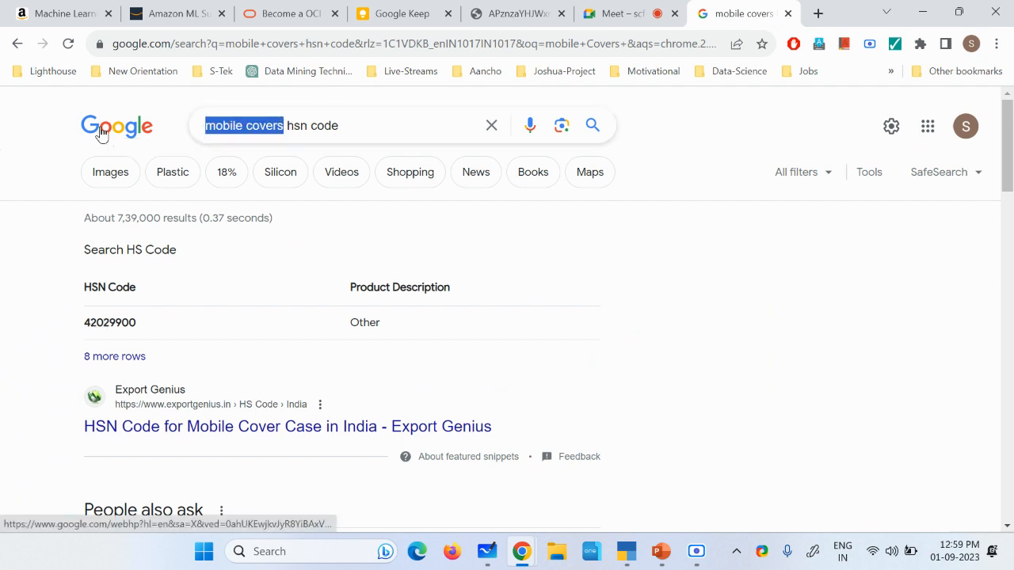
pyautogui.write('vege')
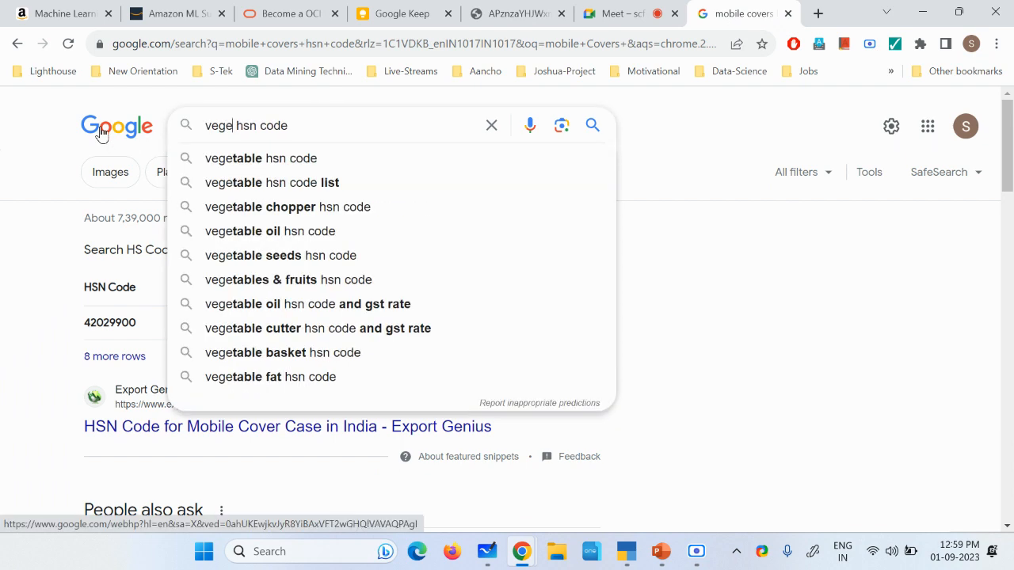
pyautogui.click(266, 158)
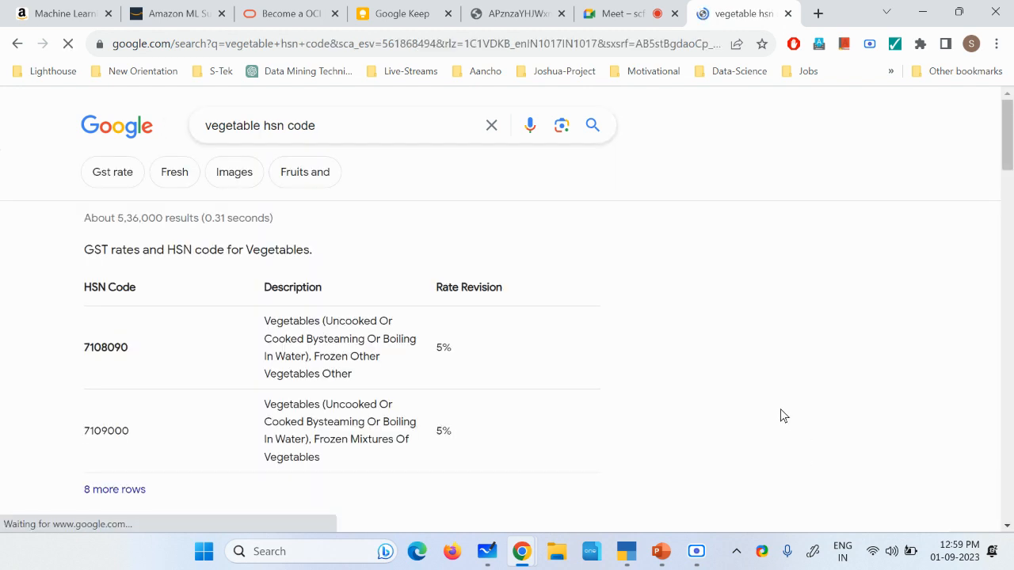
# Review the first vegetable HSN entry and its GST rate, and copy the code's leading digits 7108
pyautogui.scroll(-1, 476, 334)
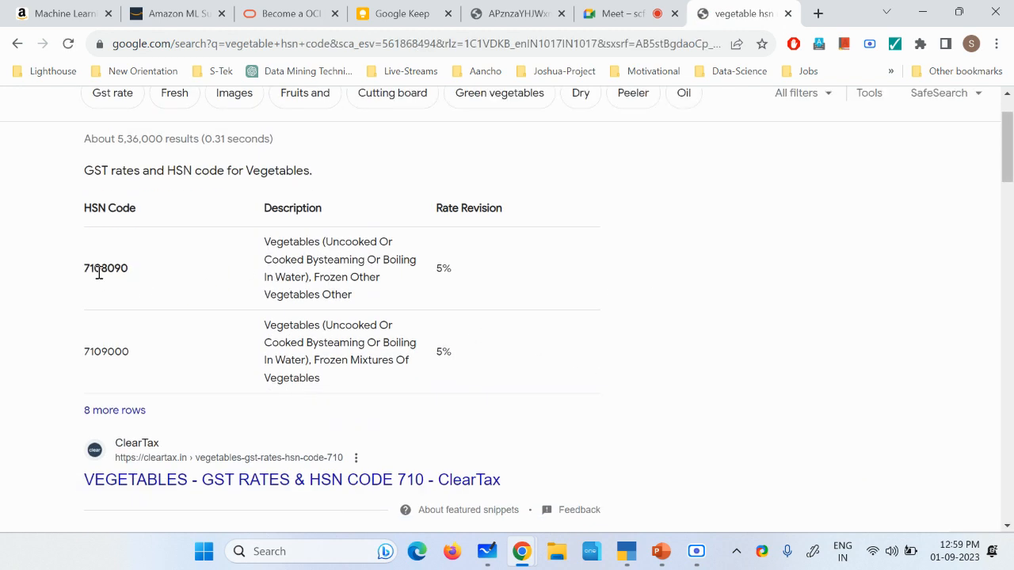
pyautogui.moveTo(102, 271); pyautogui.dragTo(89, 271)
pyautogui.moveTo(425, 281); pyautogui.dragTo(455, 272)
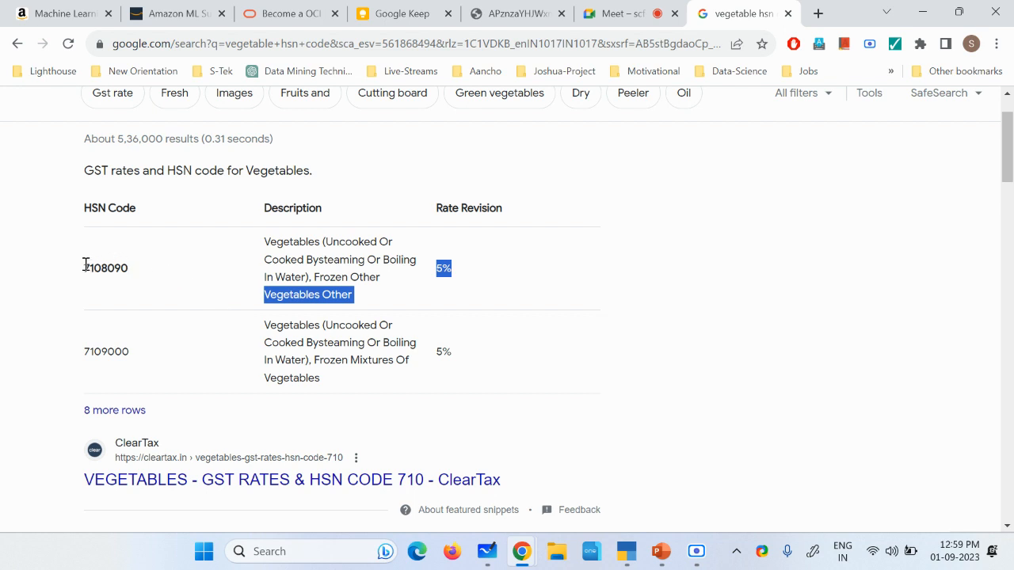
pyautogui.moveTo(84, 268); pyautogui.dragTo(110, 264)
pyautogui.hotkey('ctrl', 'c')
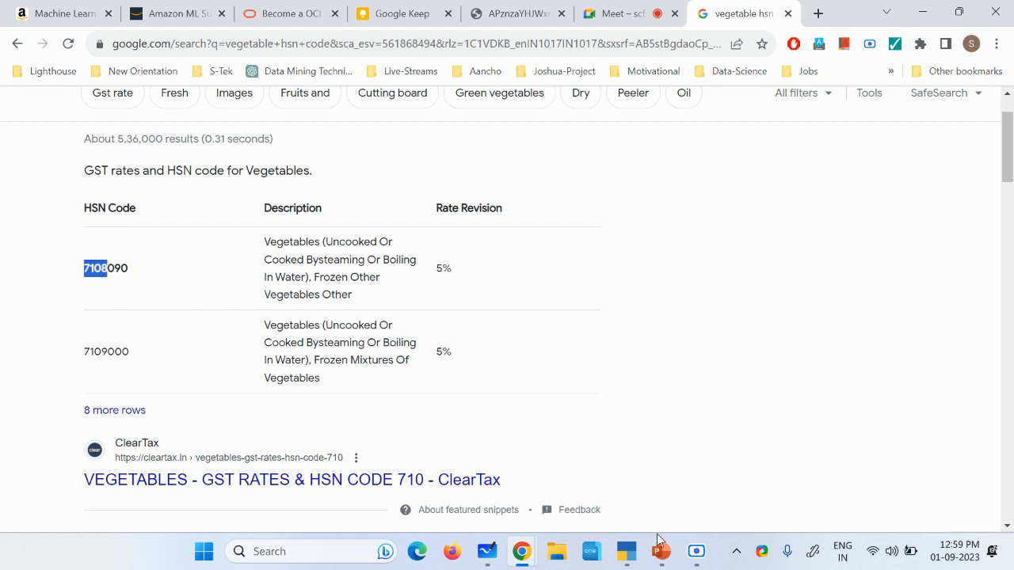
# Return to TallyPrime and paste 7108 as the item's HSN/SAC code, with Veg as its description
pyautogui.click(626, 552)
pyautogui.hotkey('ctrl', 'v')
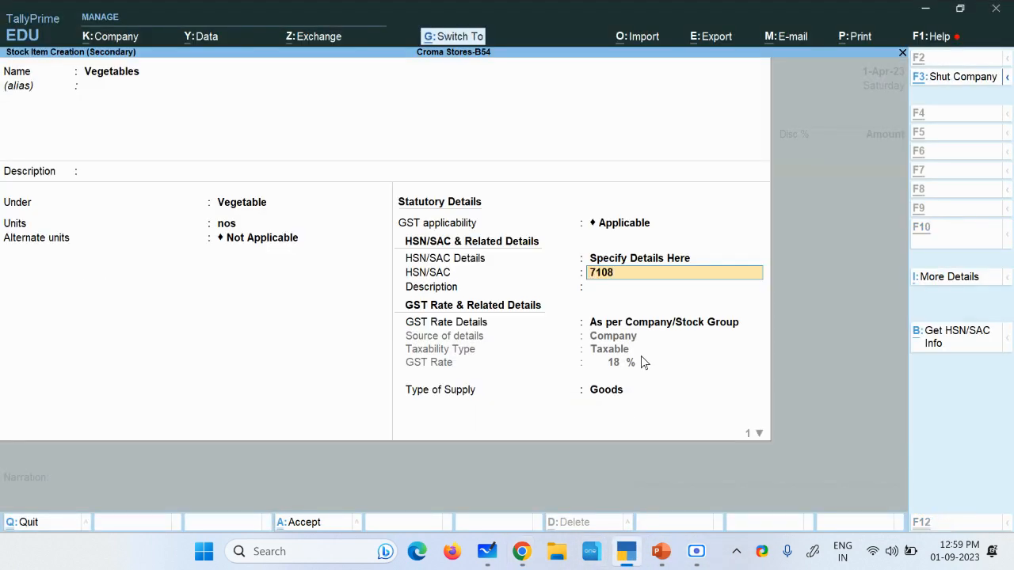
pyautogui.press('Return')
pyautogui.write('Veg')
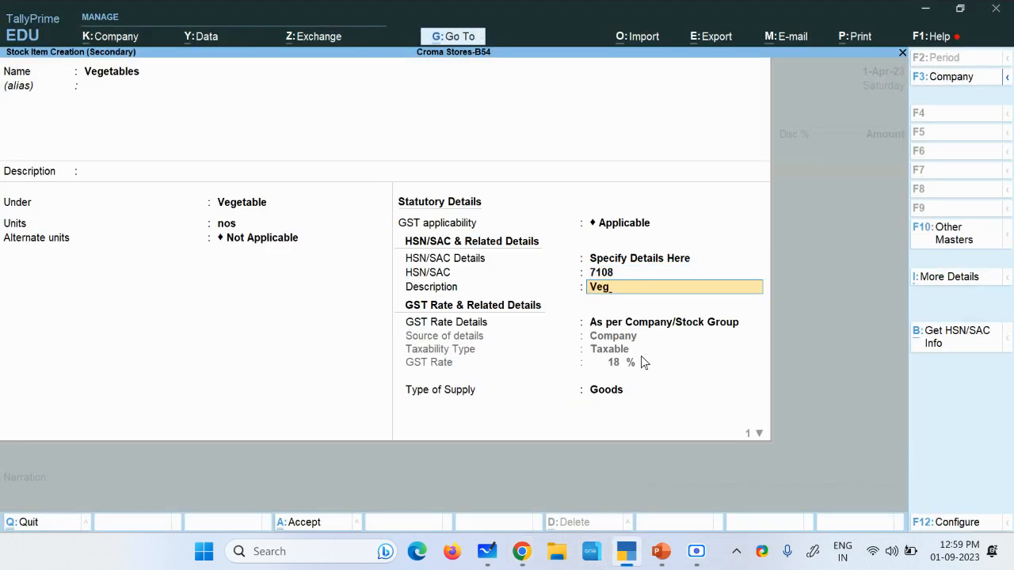
pyautogui.press('Return')
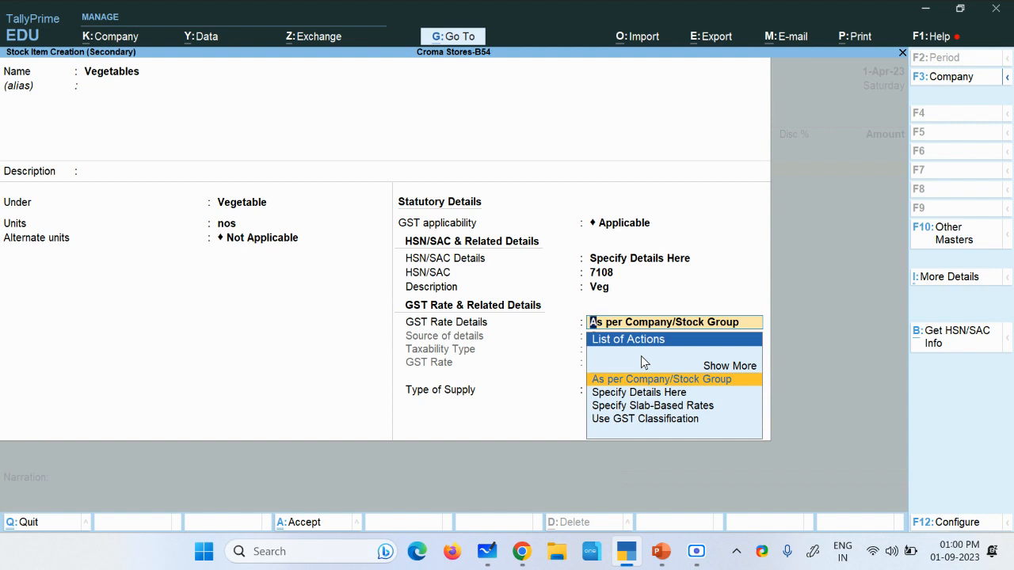
# Set the Vegetables item's GST rate details to Specify Details Here and its taxability type to Nil Rated
pyautogui.press('Down')
pyautogui.press('Return')
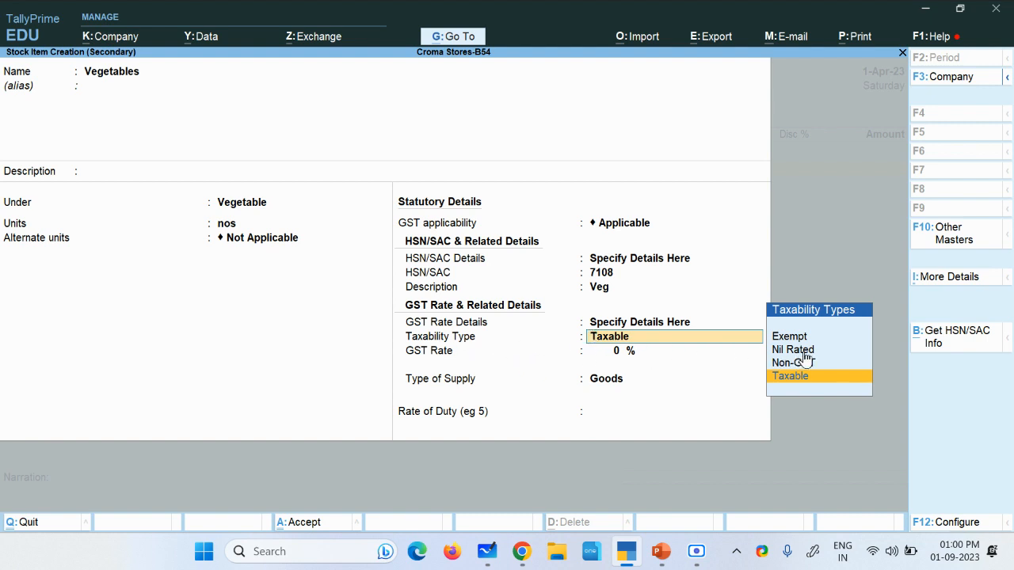
pyautogui.press('Up')
pyautogui.press('Up')
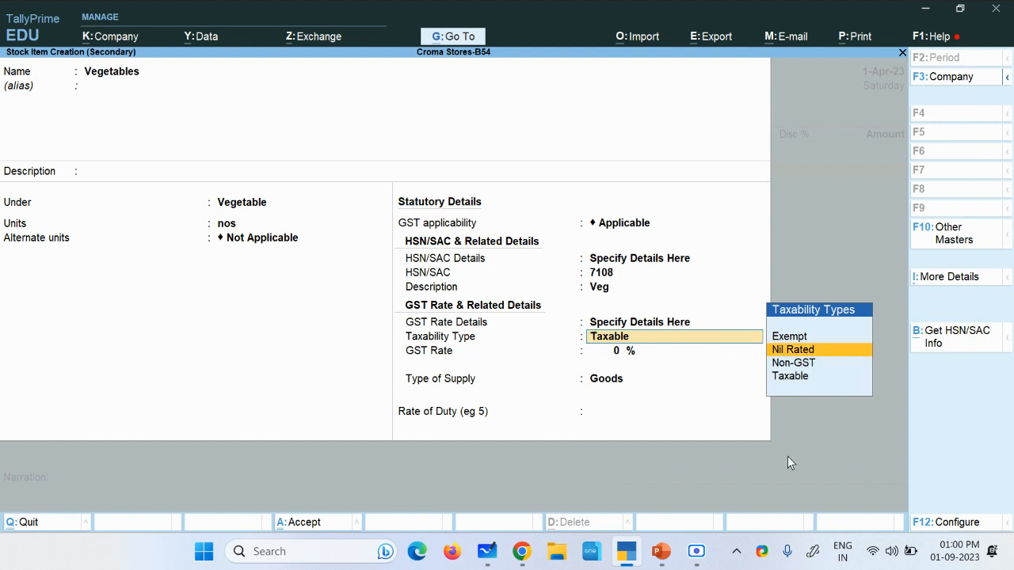
pyautogui.click(795, 382)
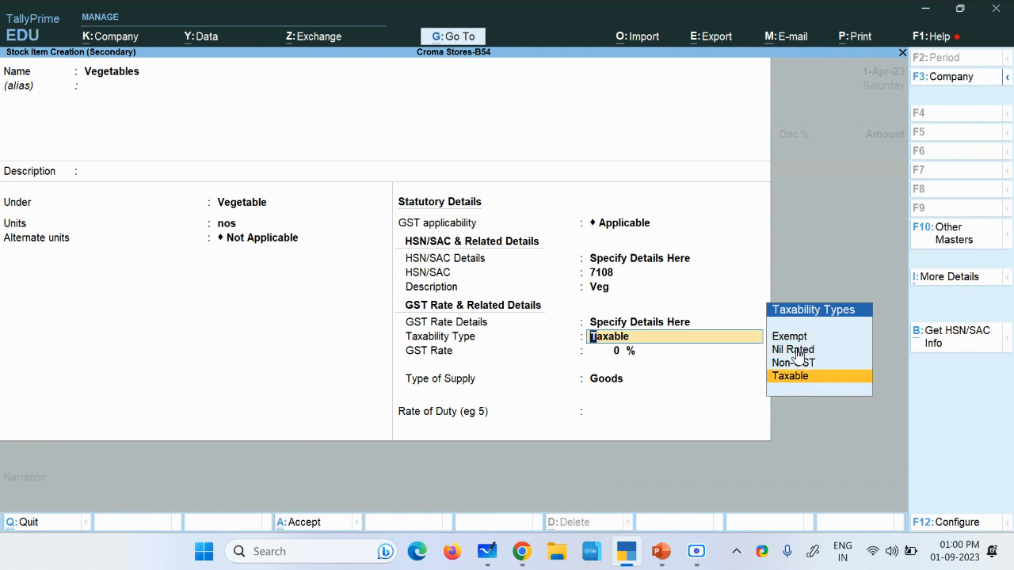
pyautogui.click(798, 353)
pyautogui.click(797, 354)
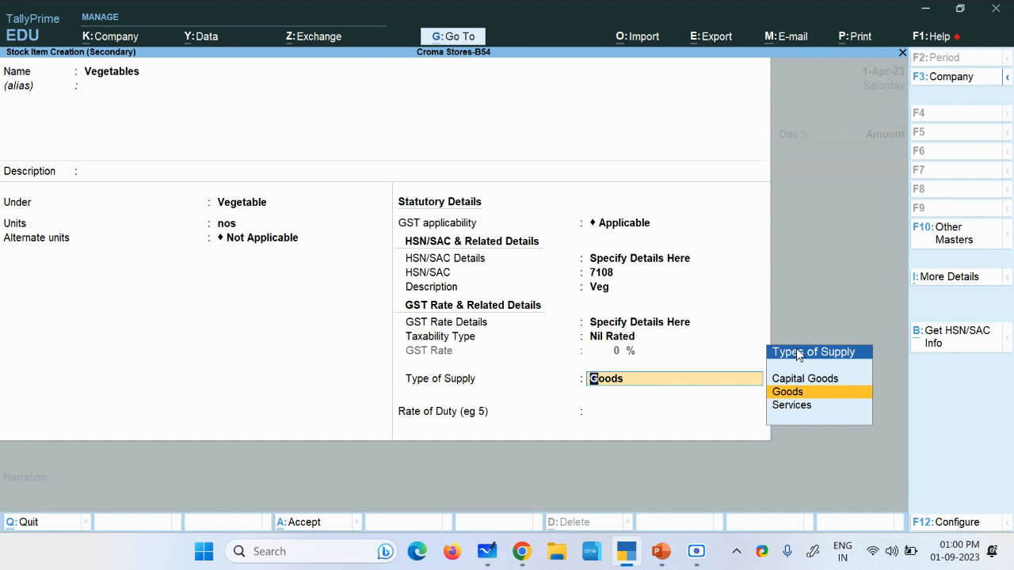
# Keep the item's type of supply as Goods, leave the rate of duty blank, and save the stock item
pyautogui.press('Return')
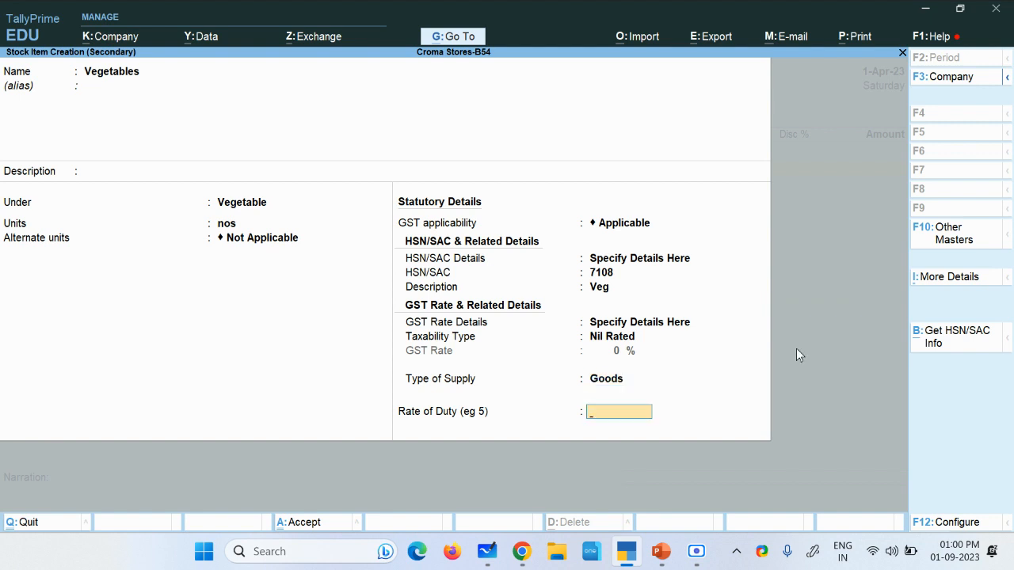
pyautogui.press('Return')
pyautogui.press('Return')
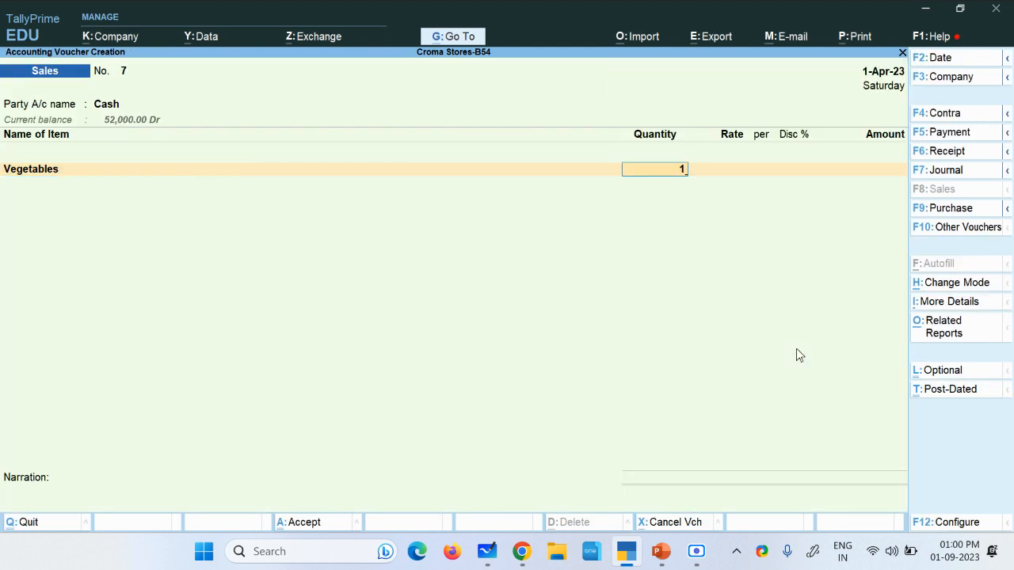
# Enter a quantity of 10 nos at a rate of 20 for Vegetables in the sales voucher
pyautogui.write('10')
pyautogui.press('Return')
pyautogui.press('Return')
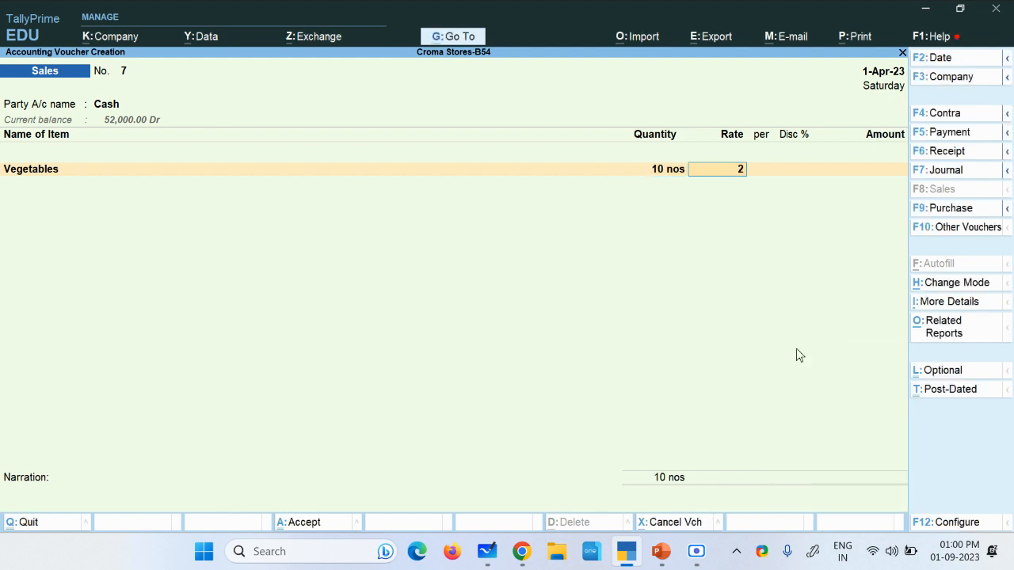
pyautogui.write('20')
pyautogui.press('Return')
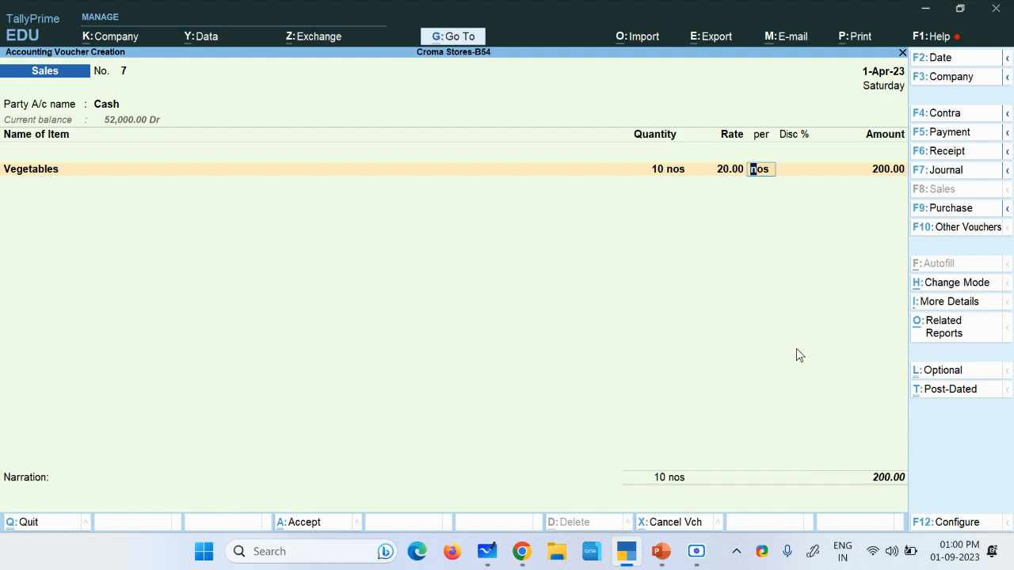
# Change the Vegetables quantity to 1,000 nos, keep the rate of 20, and accept the item line
pyautogui.press('BackSpace')
pyautogui.press('BackSpace')
pyautogui.write('1')
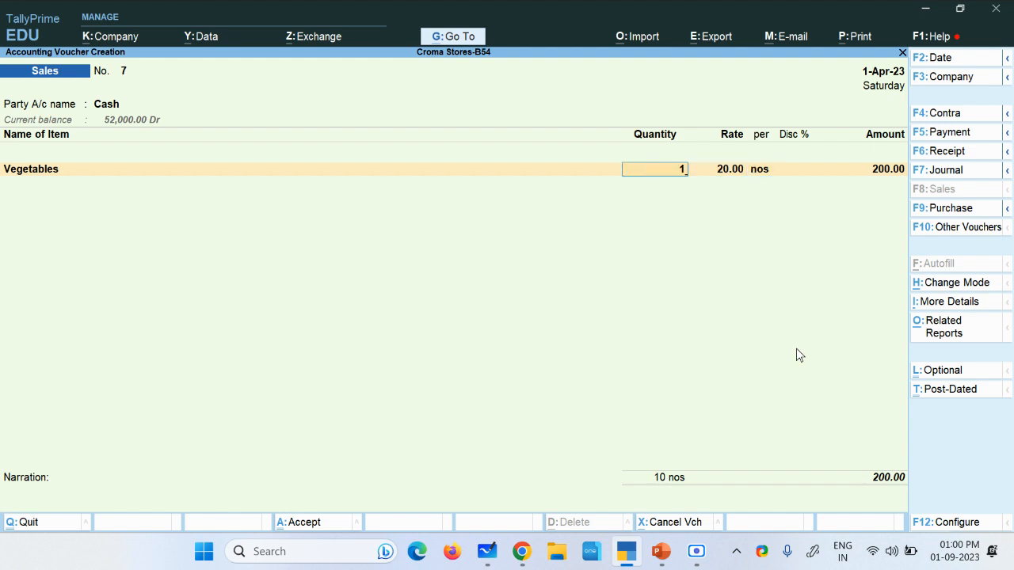
pyautogui.write('000')
pyautogui.press('Return')
pyautogui.press('Return')
pyautogui.press('Return')
pyautogui.press('Return')
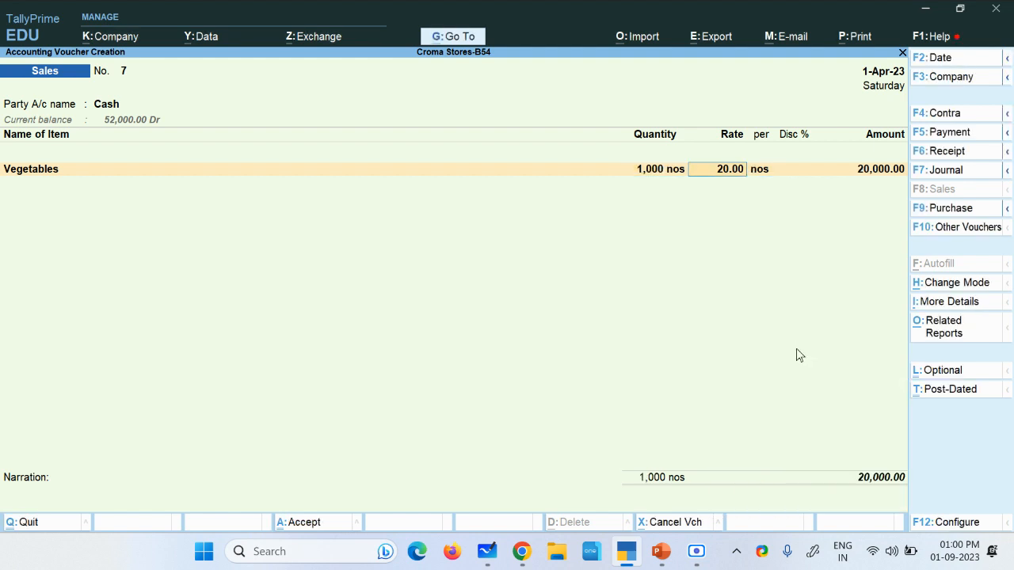
pyautogui.press('Return')
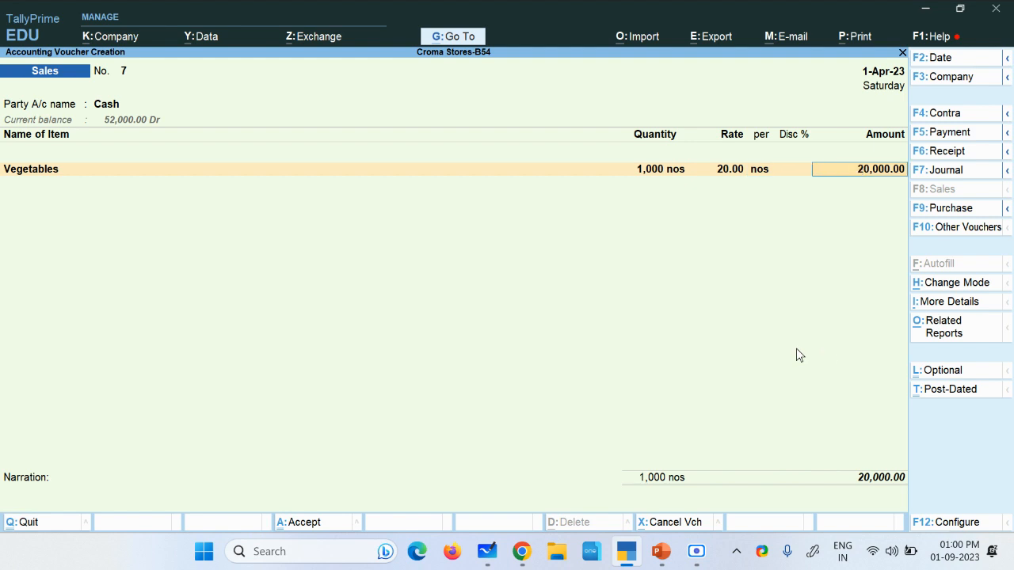
pyautogui.press('Return')
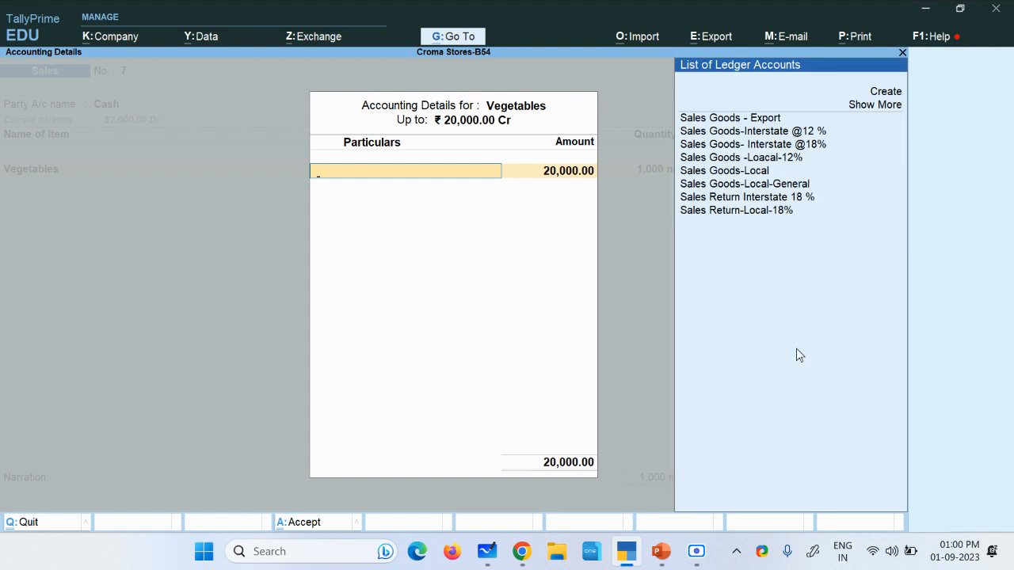
# Start a new ledger for the item's accounting allocation, named Sales Goods Local-Nil Rated, with no alias
pyautogui.click(879, 100)
pyautogui.write('Sales Goods Local-Nil')
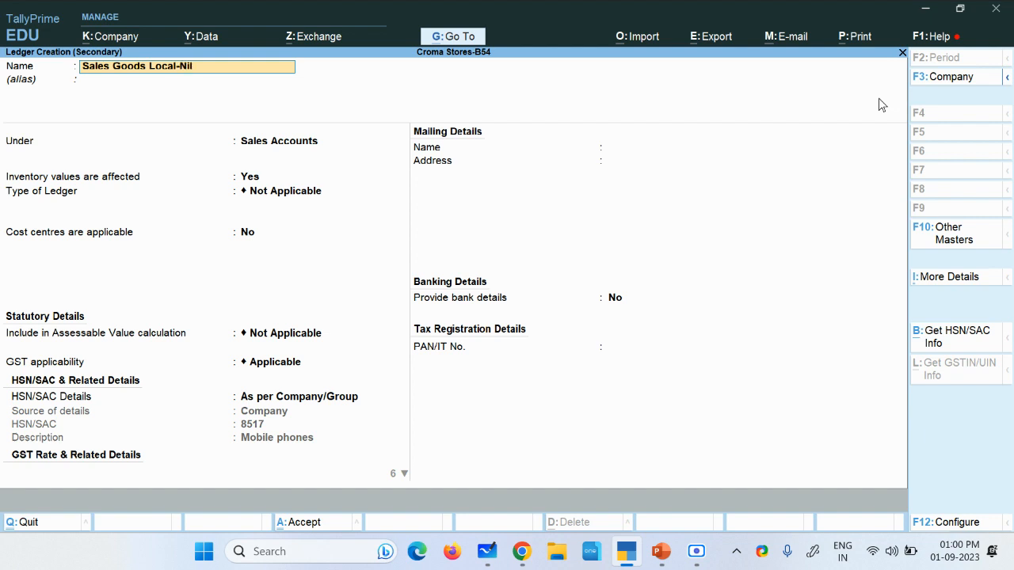
pyautogui.write('Rated')
pyautogui.press('Return')
pyautogui.press('Return')
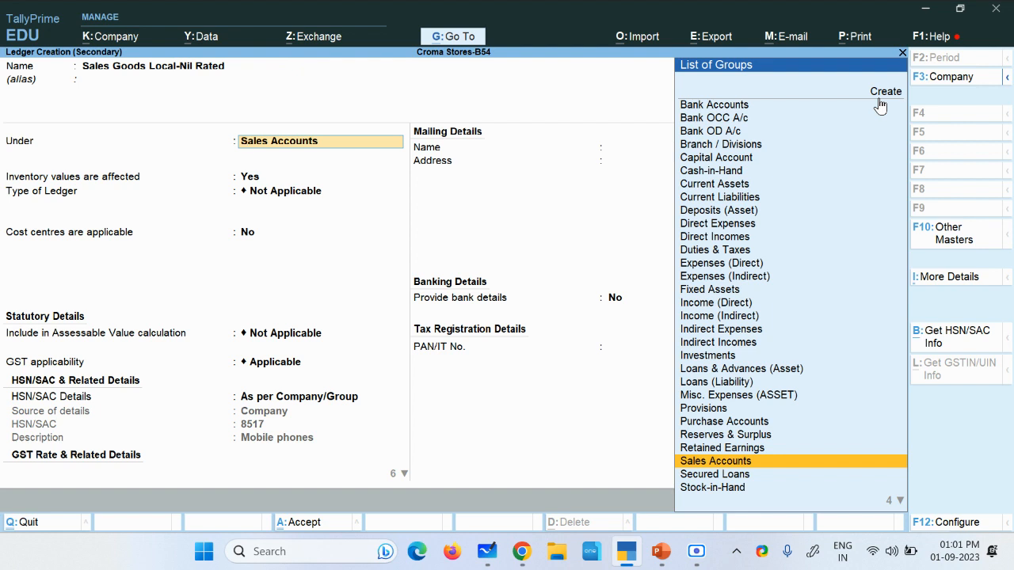
# Keep the new ledger under Sales Accounts with inventory values affected, no cost centres, and GST applicability as Applicable
pyautogui.press('Return')
pyautogui.press('Return')
pyautogui.press('Return')
pyautogui.press('Return')
pyautogui.press('Return')
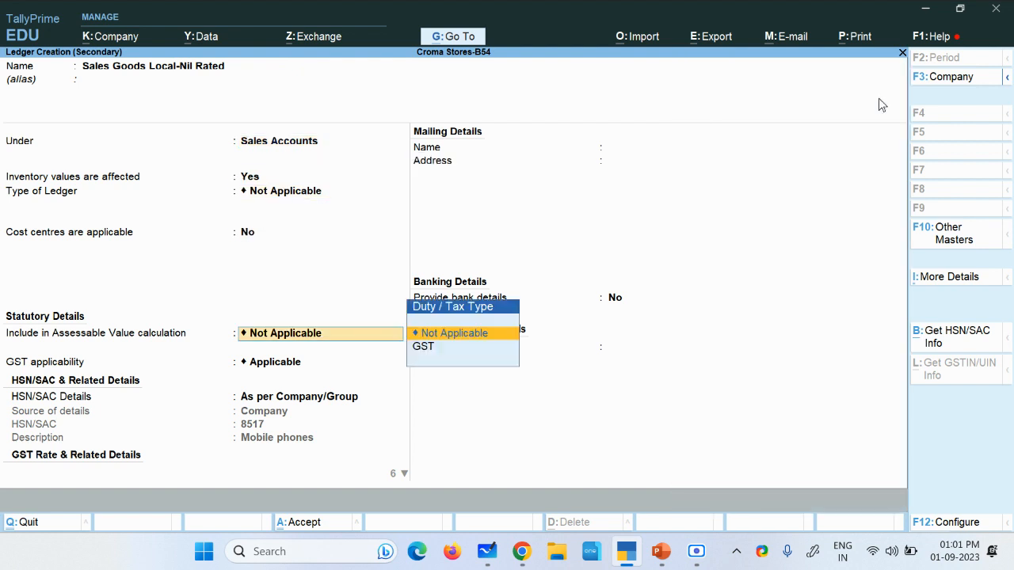
pyautogui.press('Return')
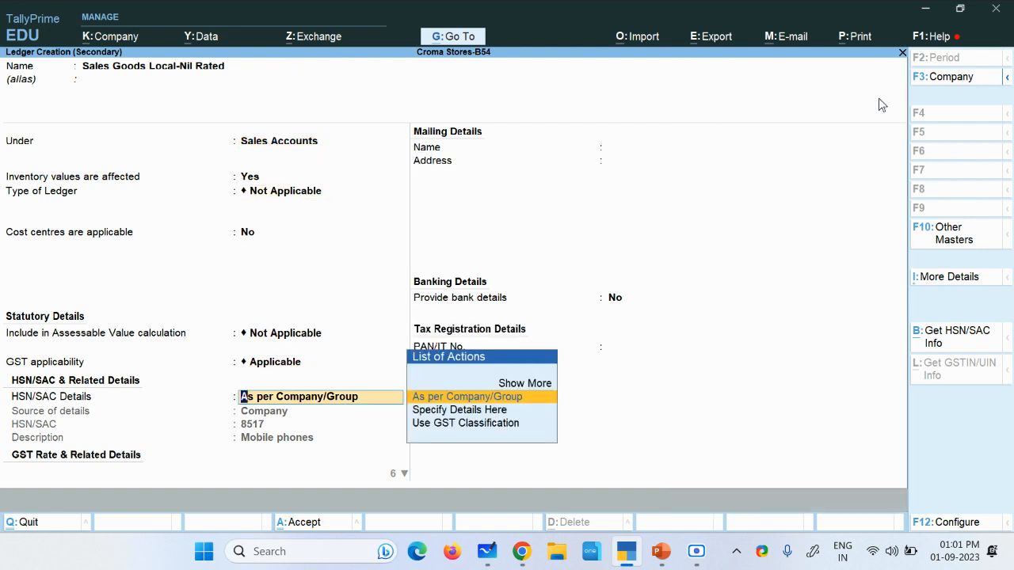
# Set the ledger's HSN/SAC details to Specify Details Here, with code 7108 and description Veg
pyautogui.press('Down')
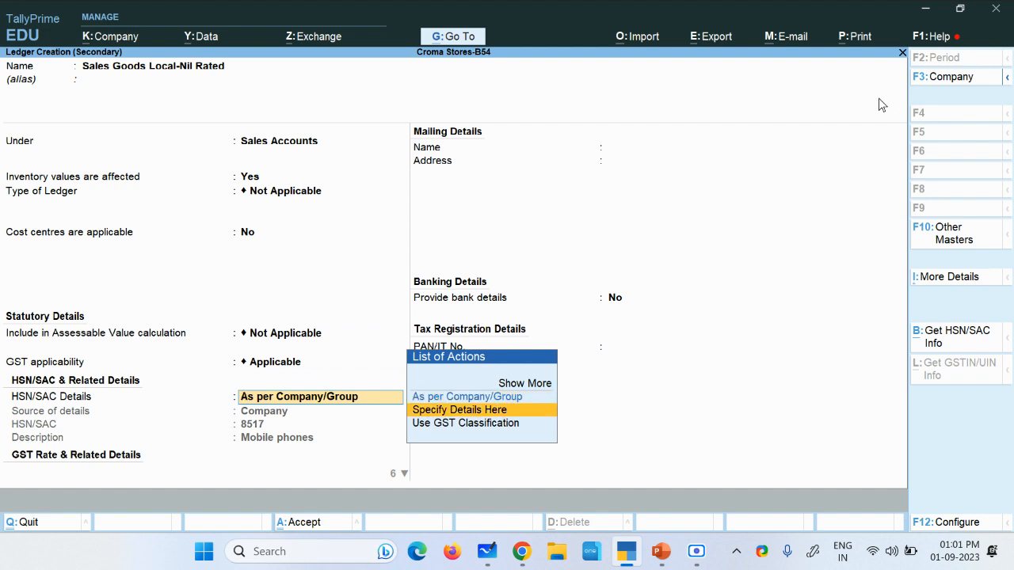
pyautogui.press('Return')
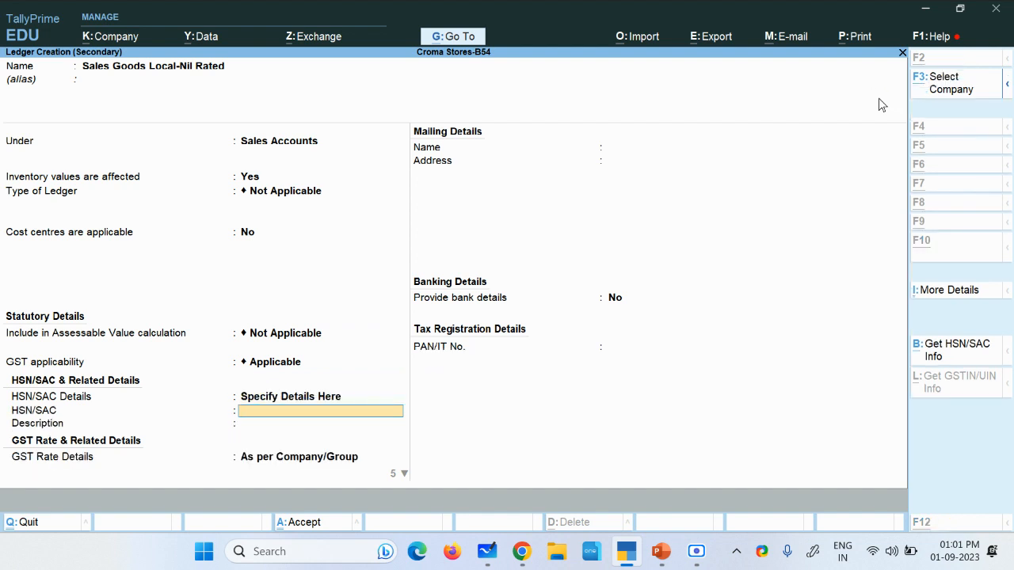
pyautogui.hotkey('alt', 'Tab')
pyautogui.hotkey('alt', 'Tab')
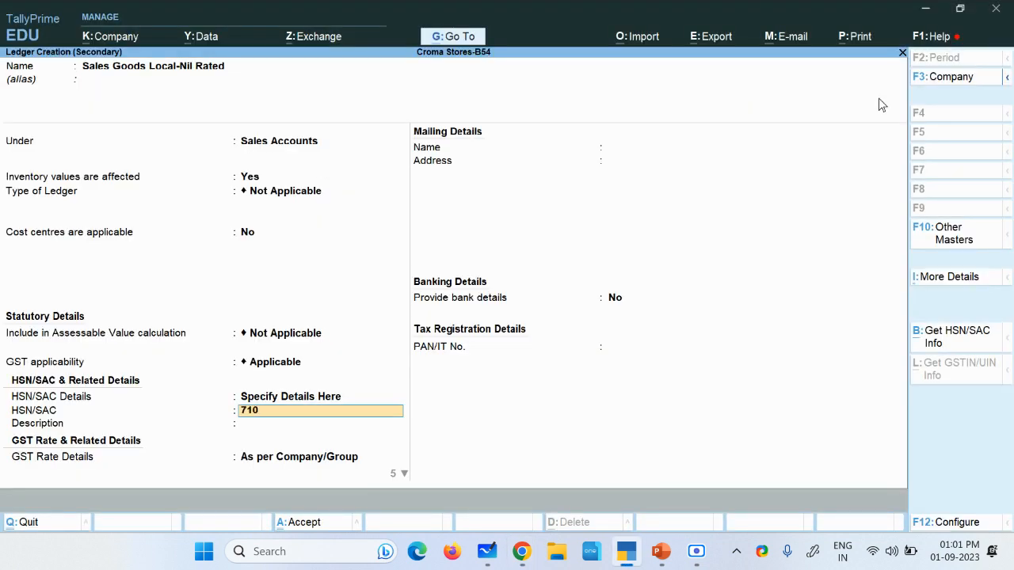
pyautogui.press('Return')
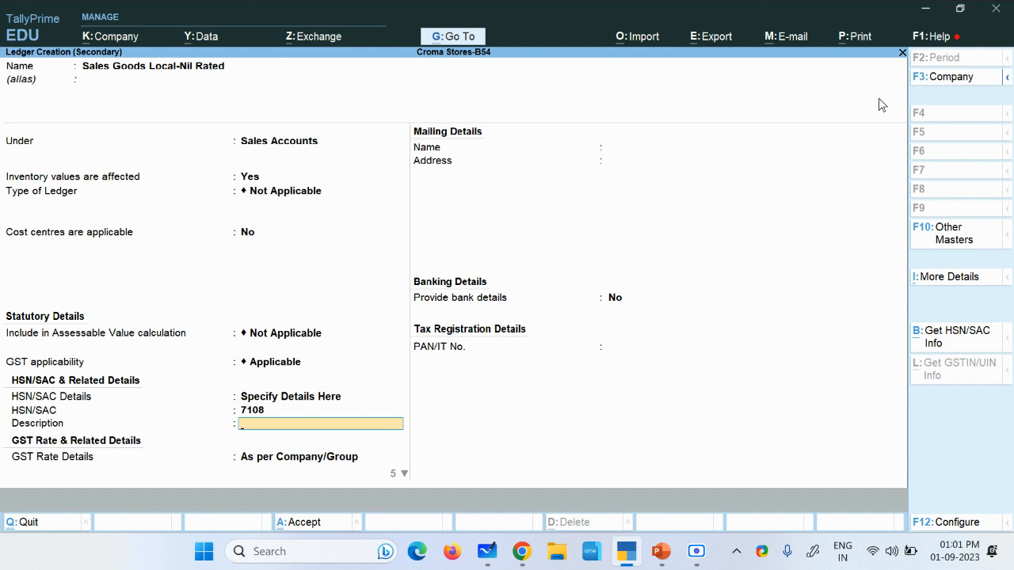
pyautogui.press('Return')
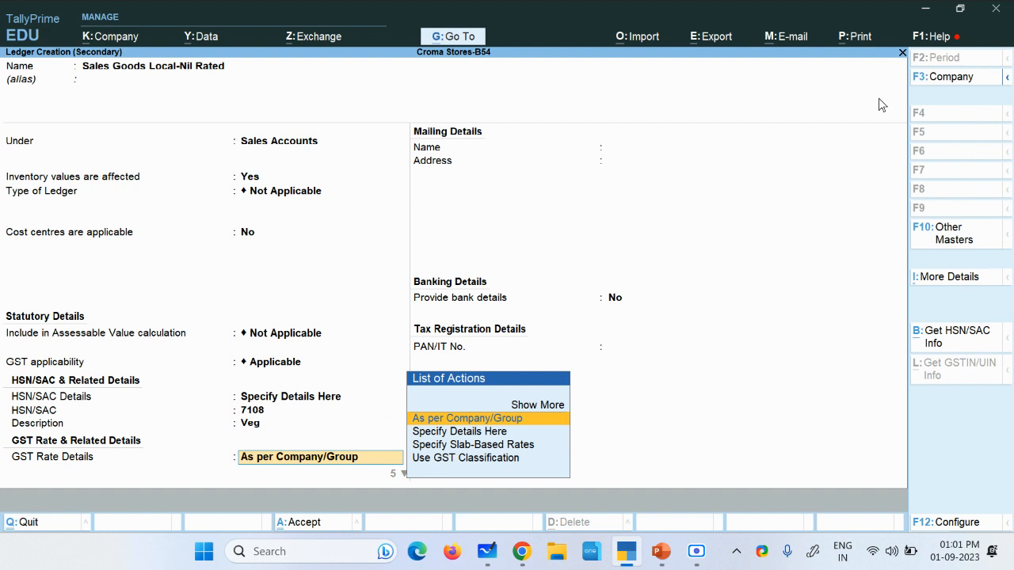
# Set the ledger's GST rate details to Specify Details Here and its taxability type to Nil Rated
pyautogui.press('Down')
pyautogui.press('Return')
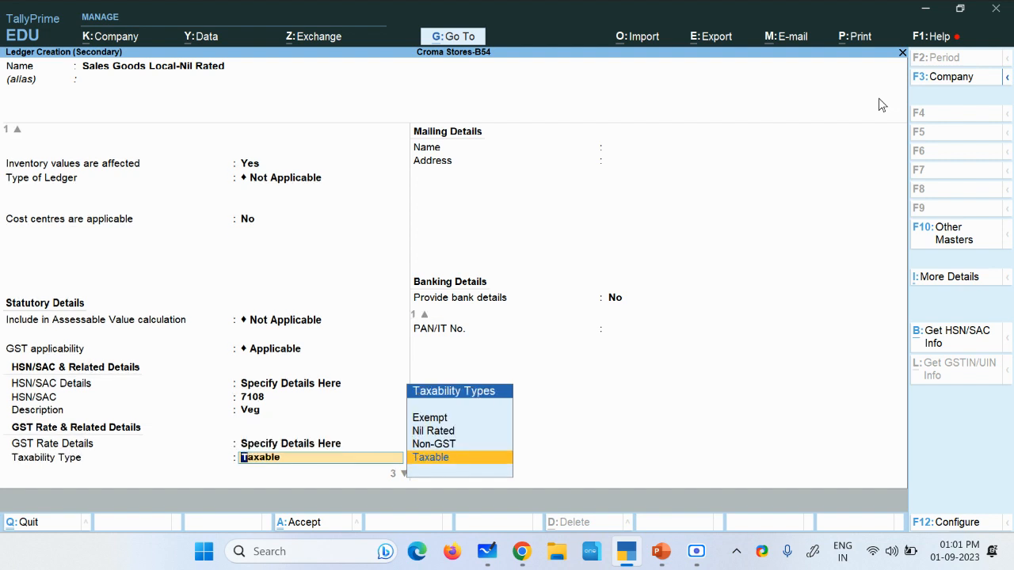
pyautogui.press('Up')
pyautogui.press('Up')
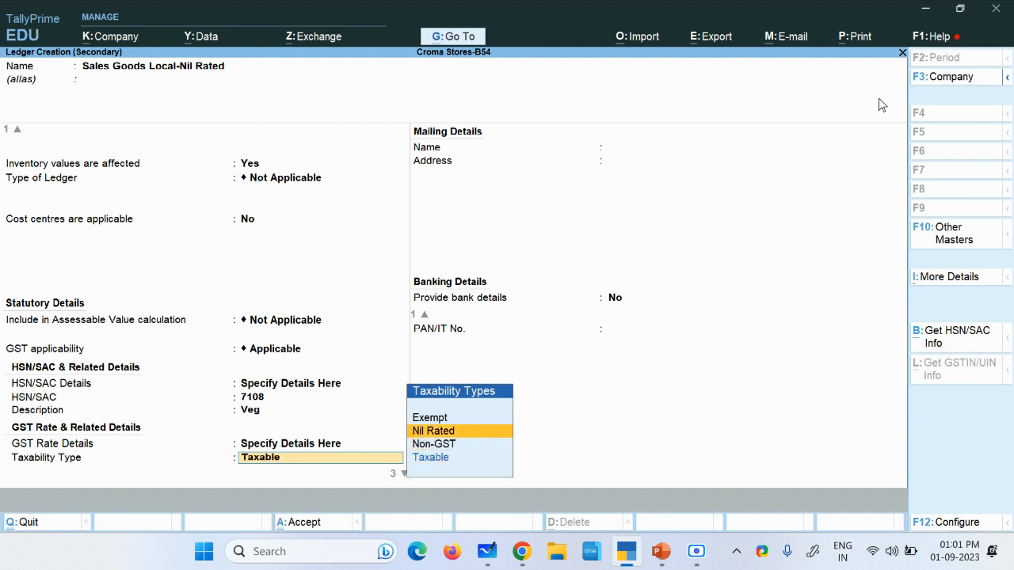
pyautogui.press('Return')
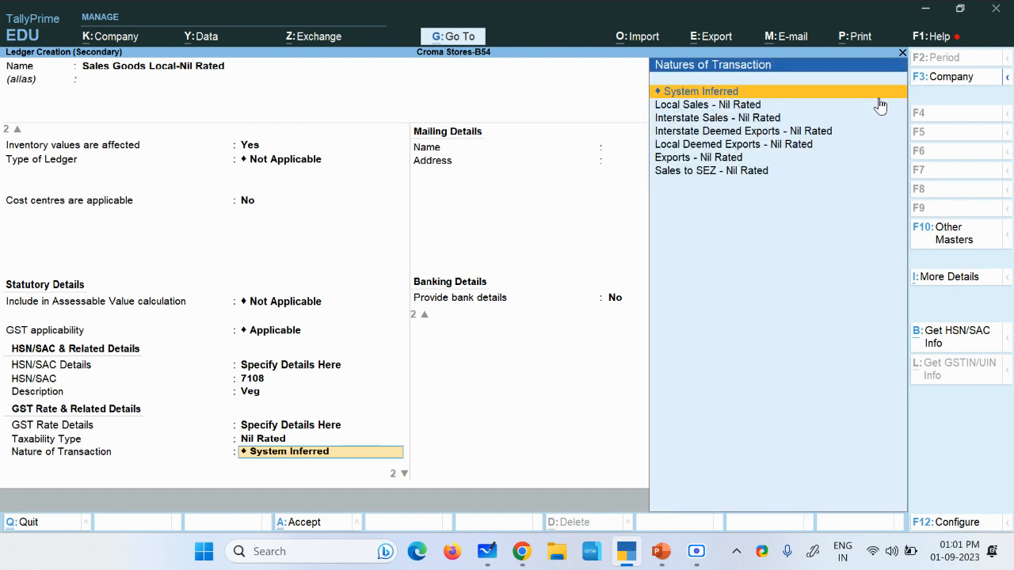
# Set the ledger's nature of transaction to Local Sales - Nil Rated
pyautogui.press('Down')
pyautogui.press('Down')
pyautogui.press('Down')
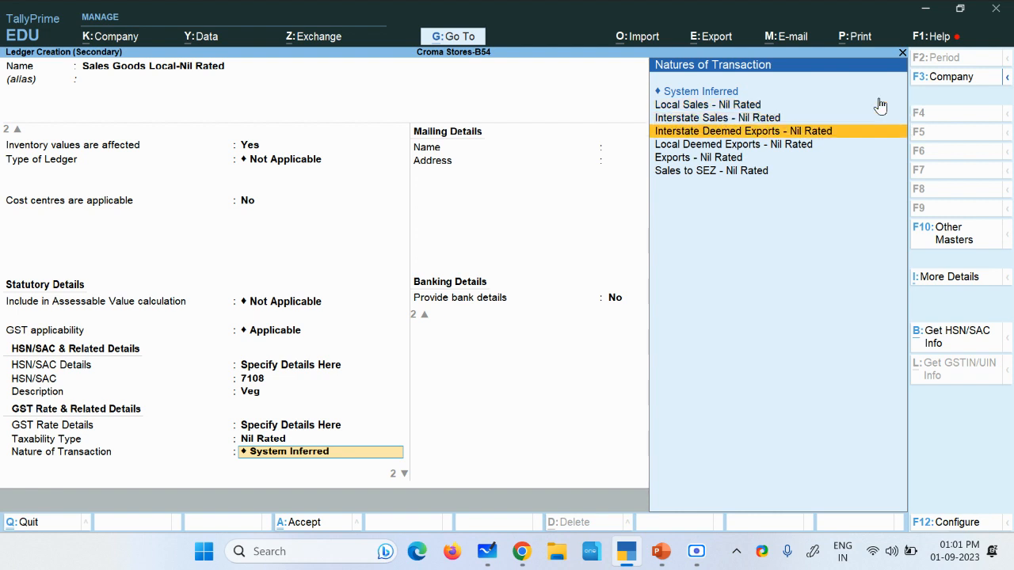
pyautogui.press('Down')
pyautogui.press('Up')
pyautogui.press('Up')
pyautogui.press('Up')
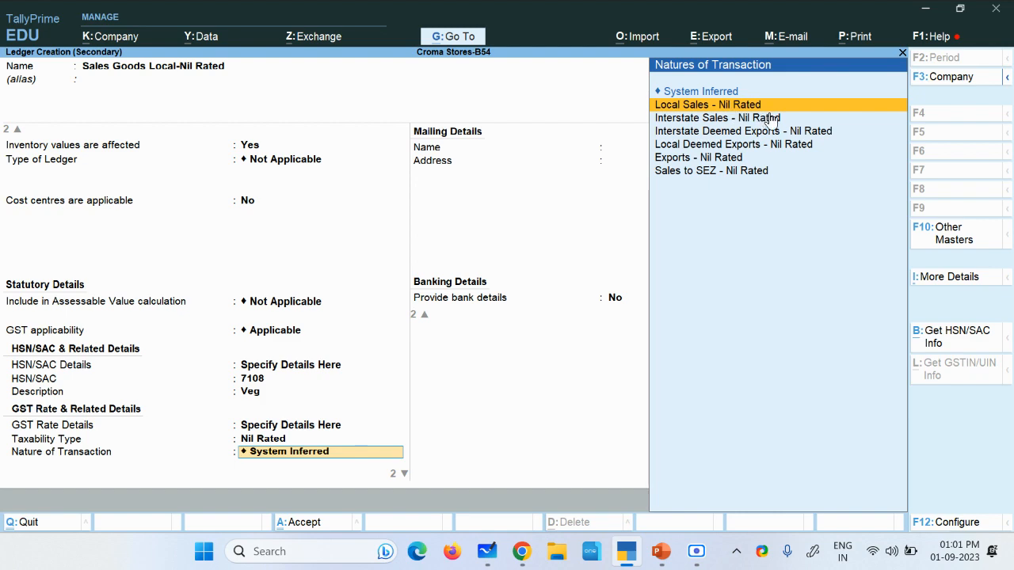
pyautogui.press('Return')
# Set the ledger's type of supply to Goods, save it, and allocate the full Vegetables amount of 20,000 to it
pyautogui.press('Up')
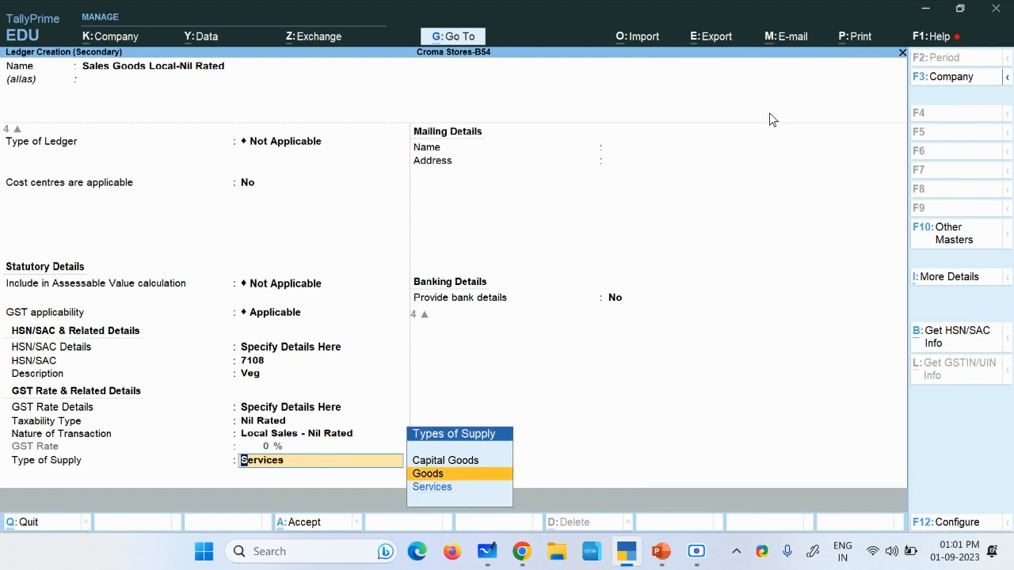
pyautogui.press('Return')
pyautogui.press('Return')
pyautogui.press('Return')
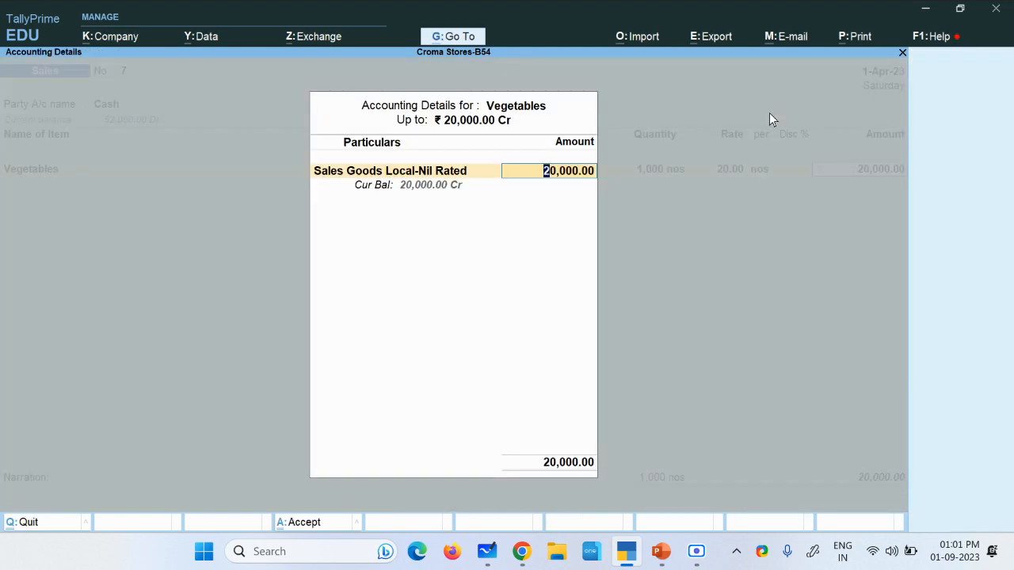
pyautogui.press('Return')
pyautogui.press('Return')
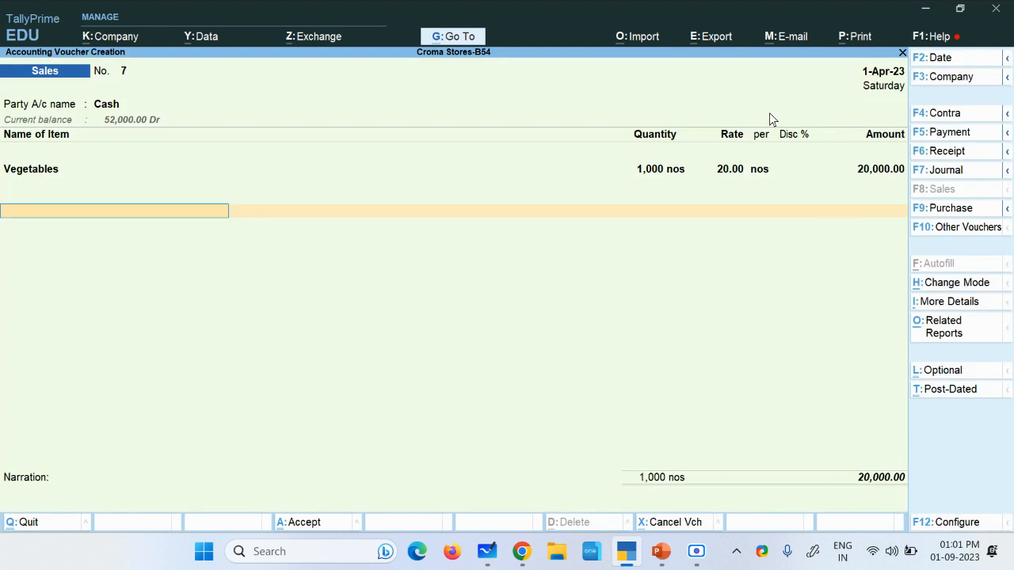
pyautogui.press('Down')
pyautogui.press('Down')
pyautogui.press('Down')
pyautogui.press('Down')
pyautogui.press('Down')
pyautogui.press('Down')
pyautogui.press('Down')
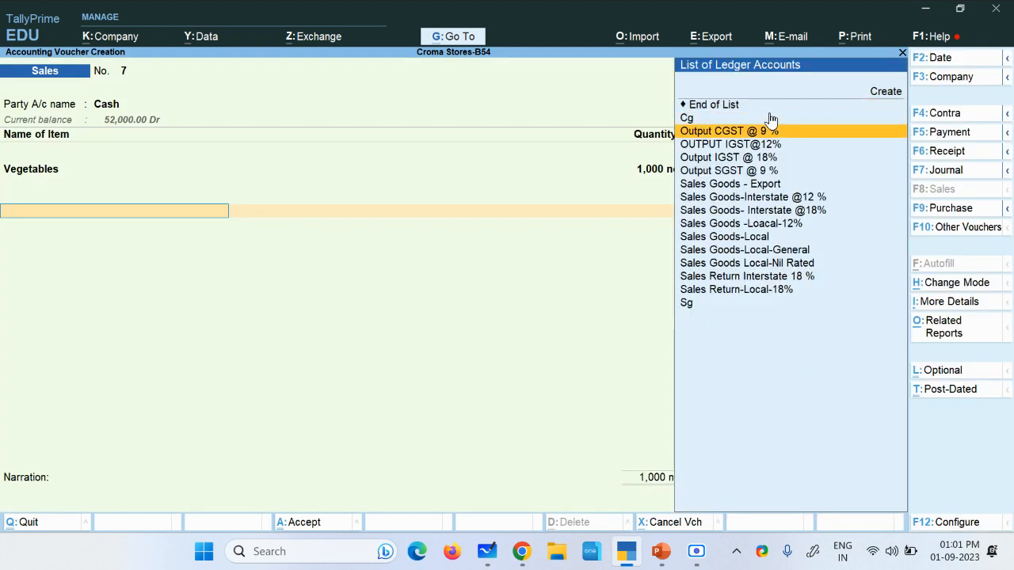
pyautogui.press('Up')
pyautogui.press('Return')
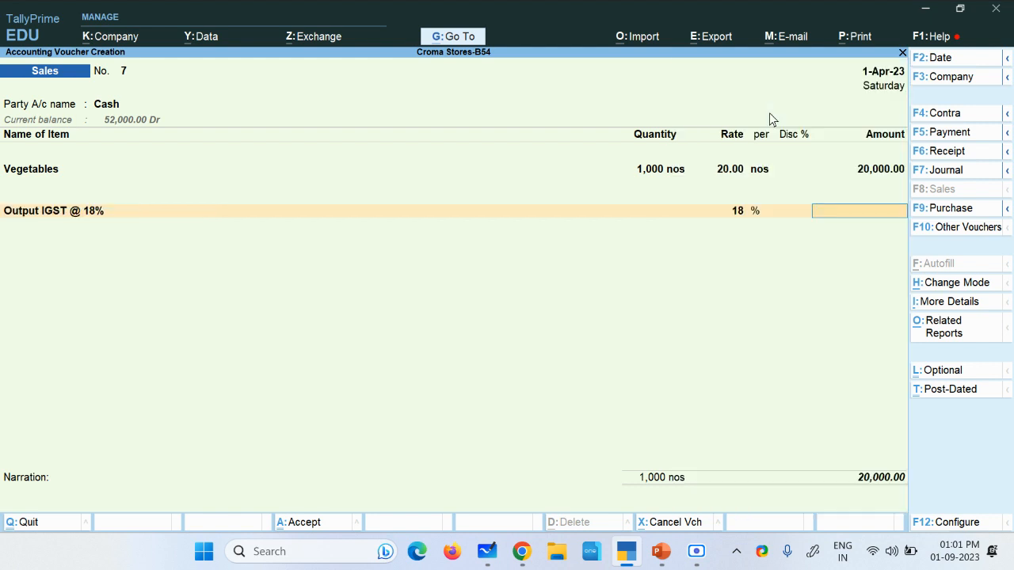
pyautogui.press('BackSpace')
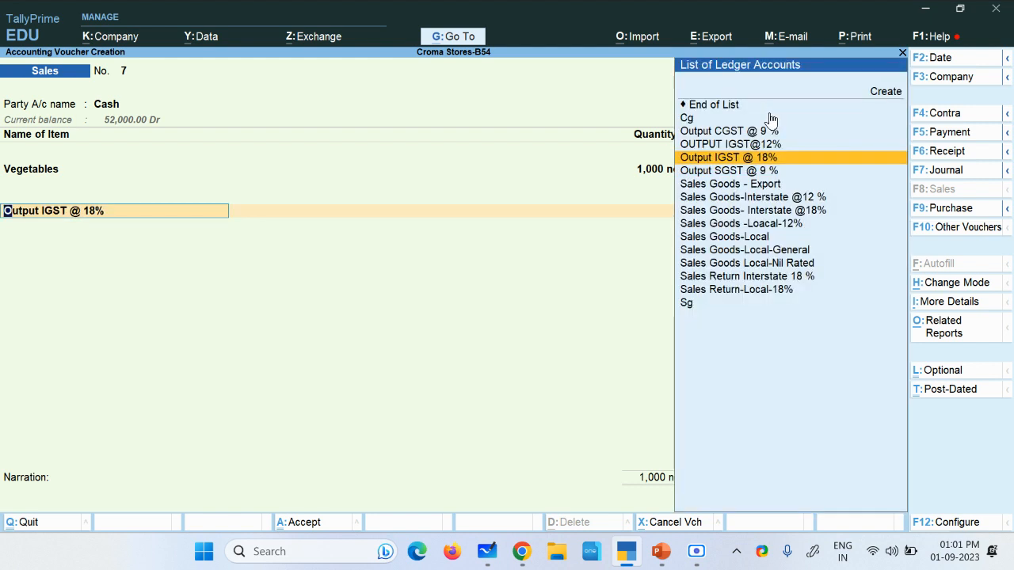
# Finish the voucher's ledger entries with End of List, leave the narration blank, and save the cash sales voucher
pyautogui.press('Up')
pyautogui.press('Up')
pyautogui.press('Up')
pyautogui.press('Up')
pyautogui.press('Return')
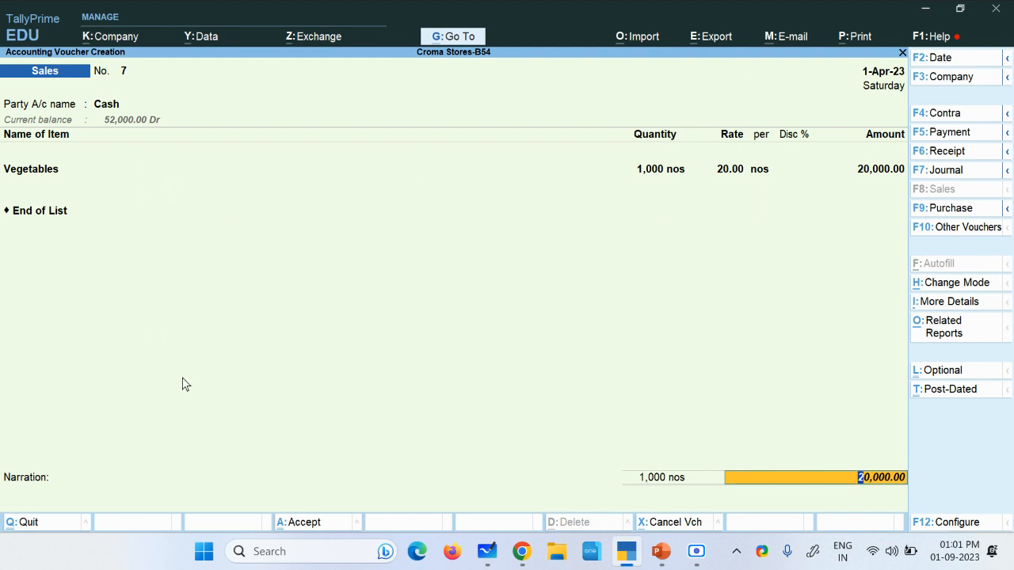
pyautogui.press('Return')
pyautogui.press('Return')
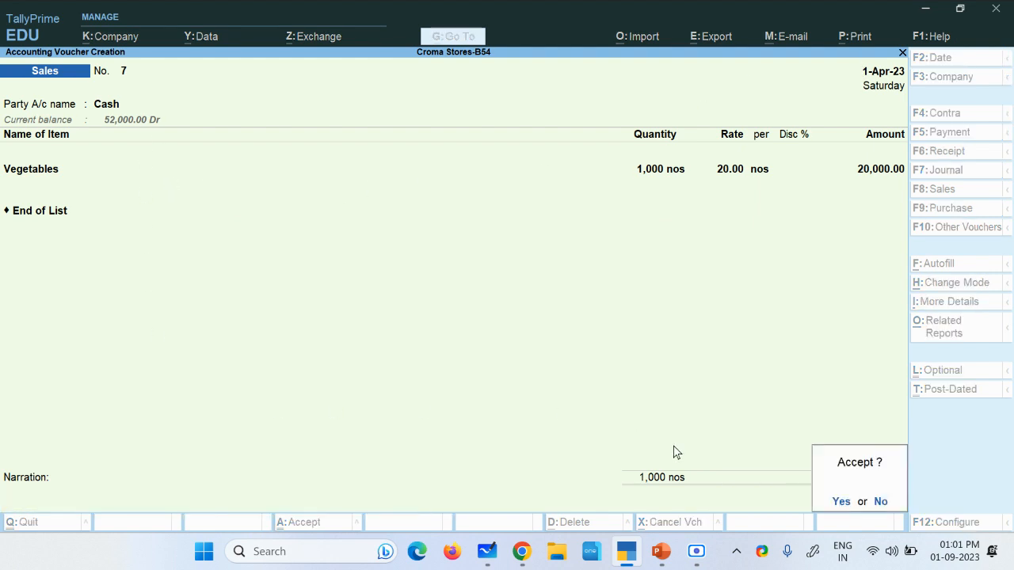
pyautogui.press('Return')
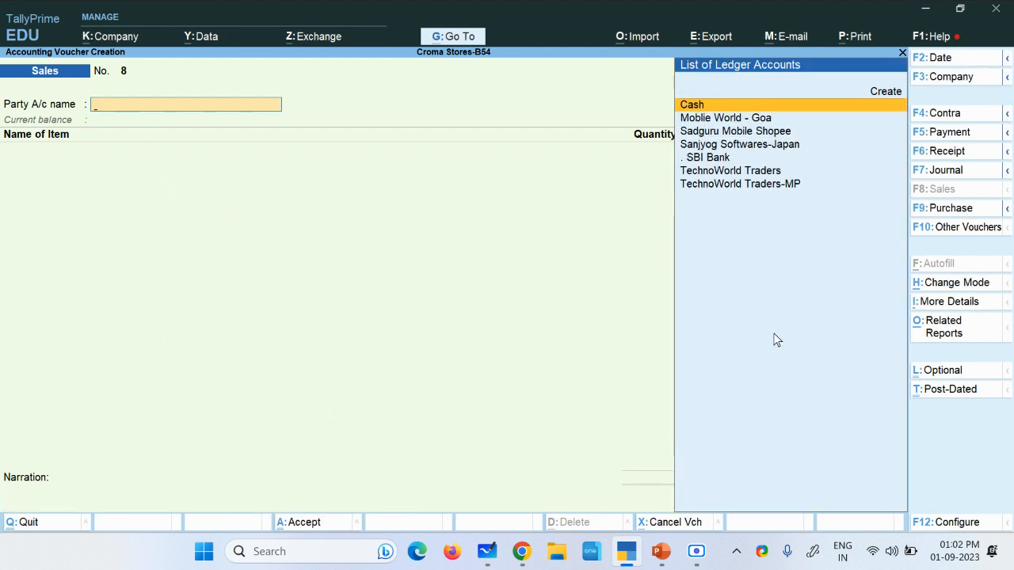
# Open the GSTR-1 report and select the Nil Rated Invoices - 8A, 8B, 8C, 8D row in the return view
pyautogui.click(457, 36)
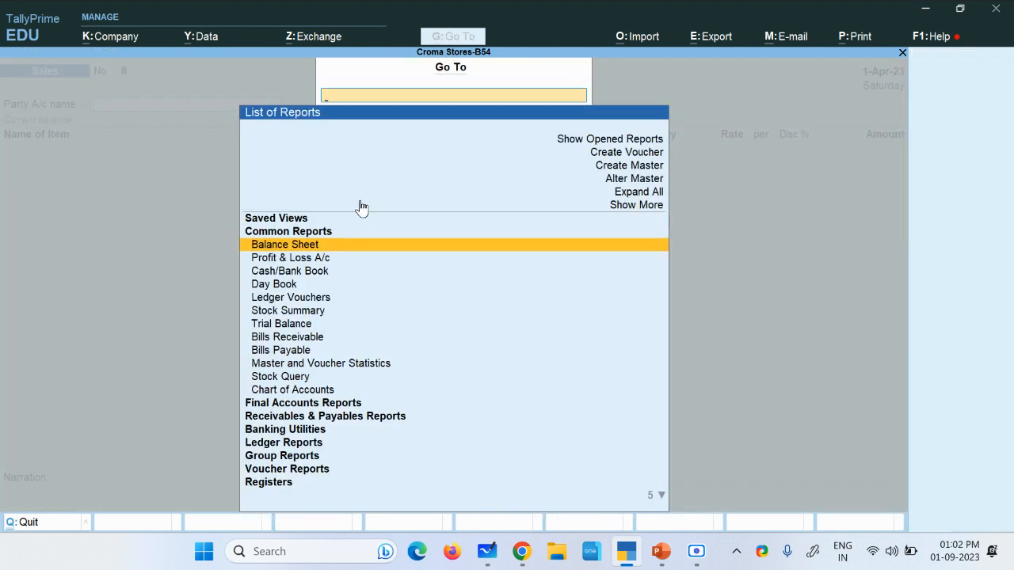
pyautogui.write('Gstr1')
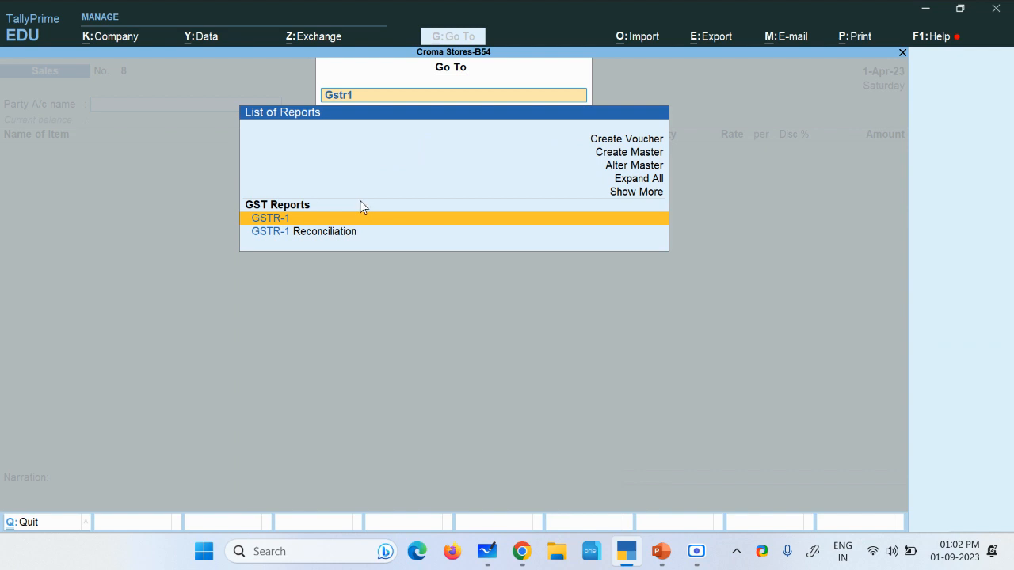
pyautogui.press('Return')
pyautogui.scroll(-8, 201, 424)
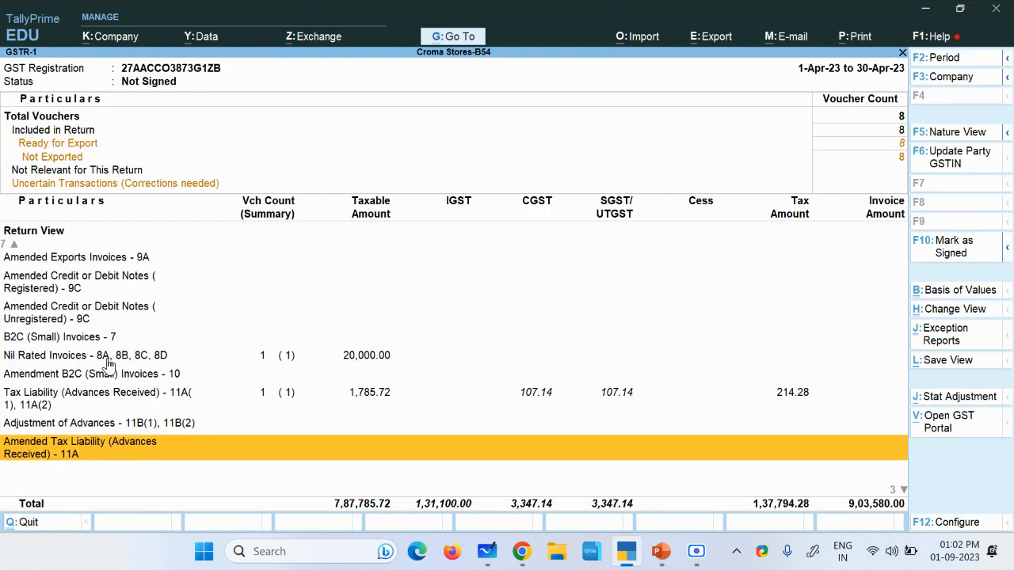
pyautogui.click(47, 361)
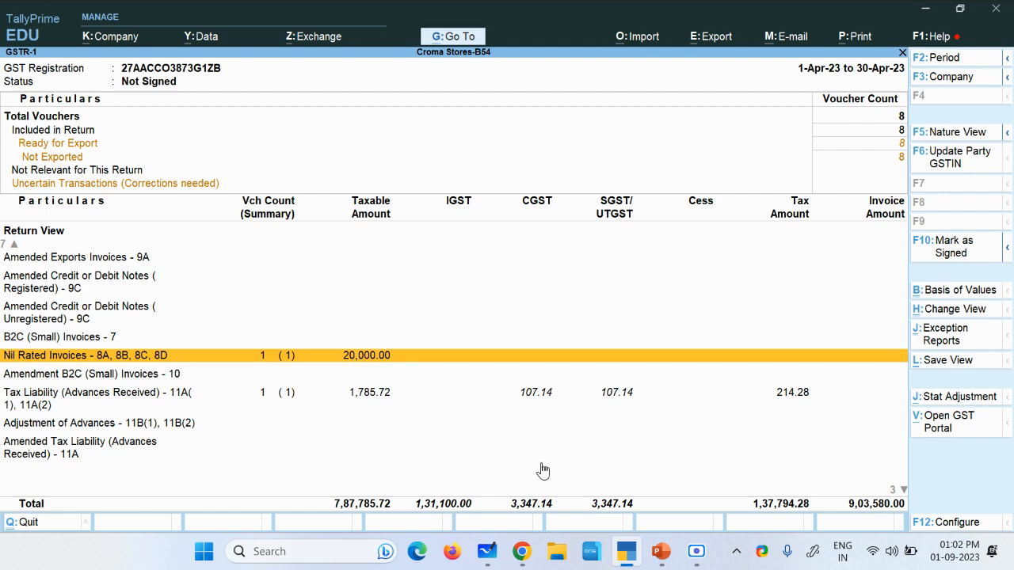
pyautogui.moveTo(705, 563)
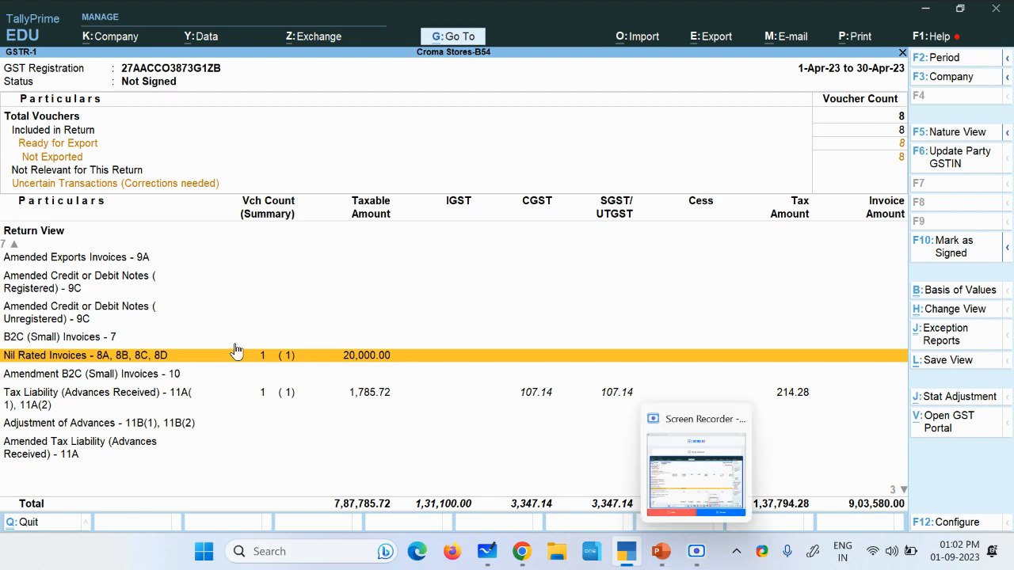
# Review the GSTR-1 return sections from B2B Invoices through credit or debit notes to Tax Liability (Advances Received), ending on Nil Rated Invoices
pyautogui.scroll(10, 208, 337)
pyautogui.scroll(-1, 176, 339)
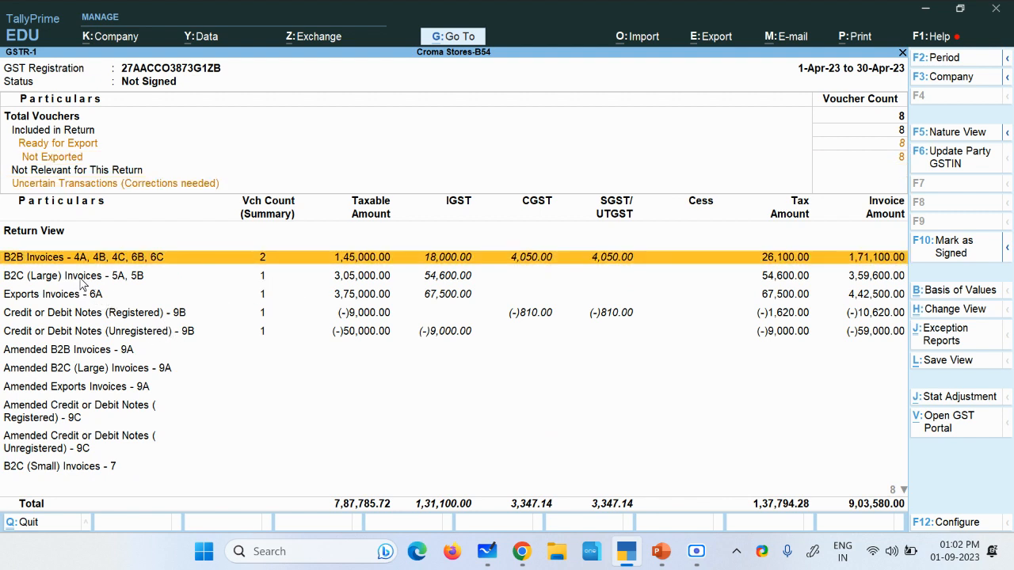
pyautogui.scroll(-2, 81, 286)
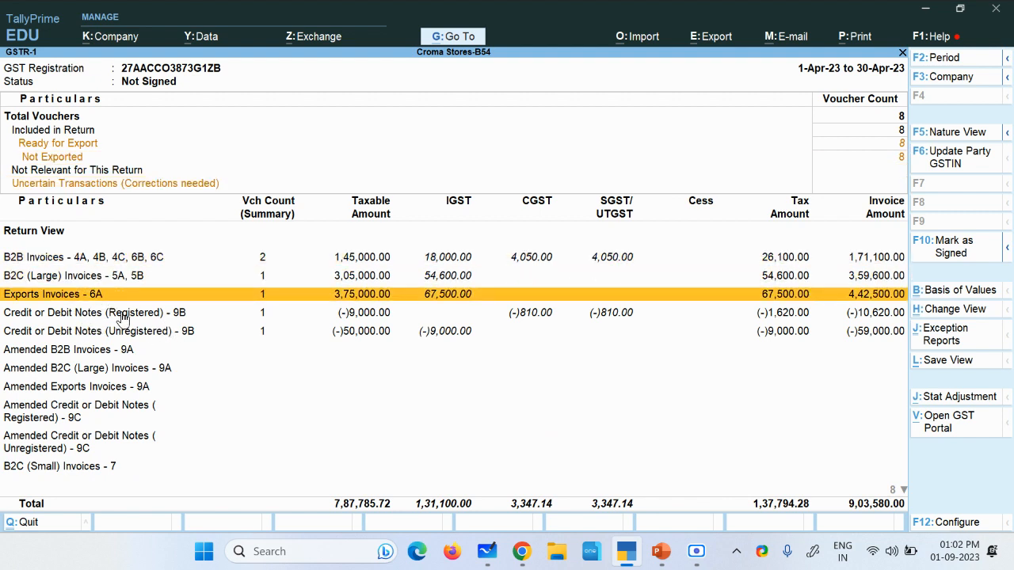
pyautogui.click(95, 317)
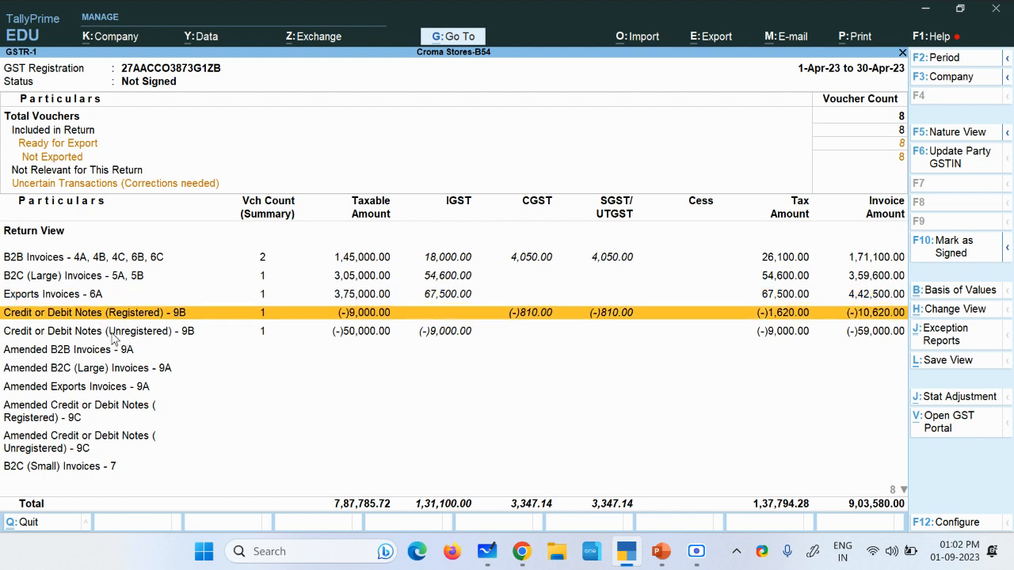
pyautogui.click(111, 335)
pyautogui.press('Down')
pyautogui.press('Down')
pyautogui.press('Down')
pyautogui.press('Down')
pyautogui.press('Down')
pyautogui.press('Down')
pyautogui.press('Down')
pyautogui.press('Down')
pyautogui.press('Down')
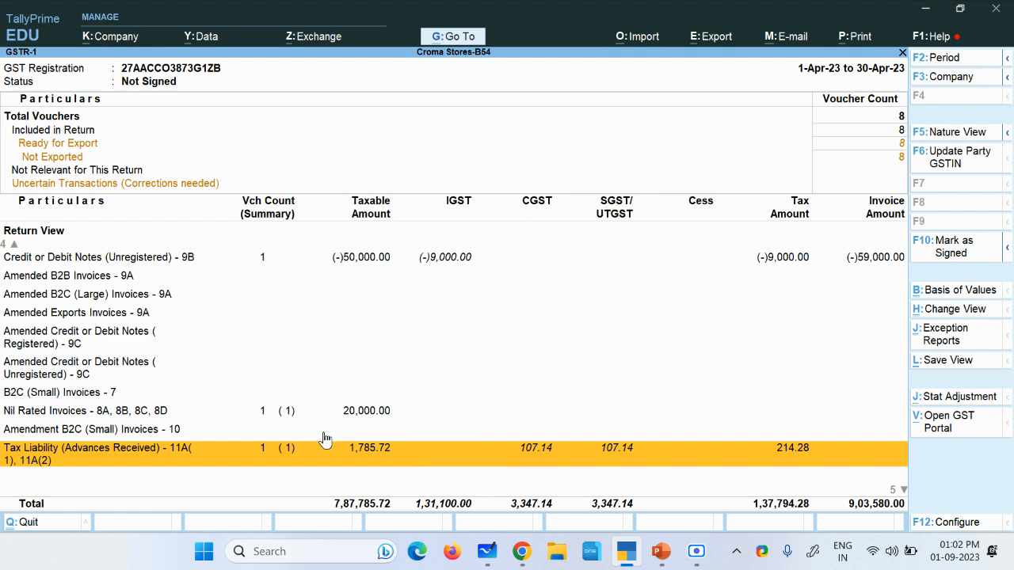
pyautogui.click(63, 413)
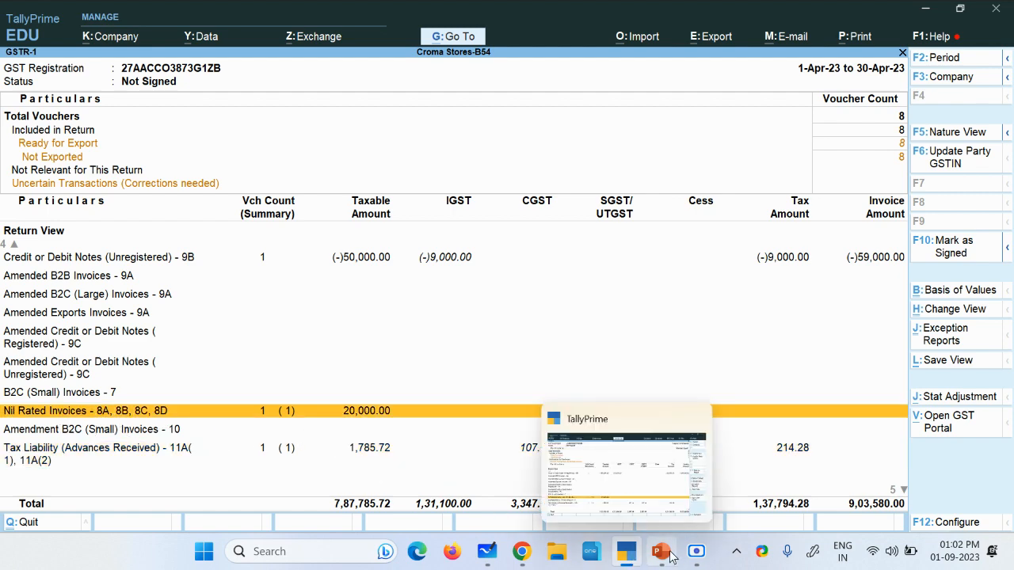